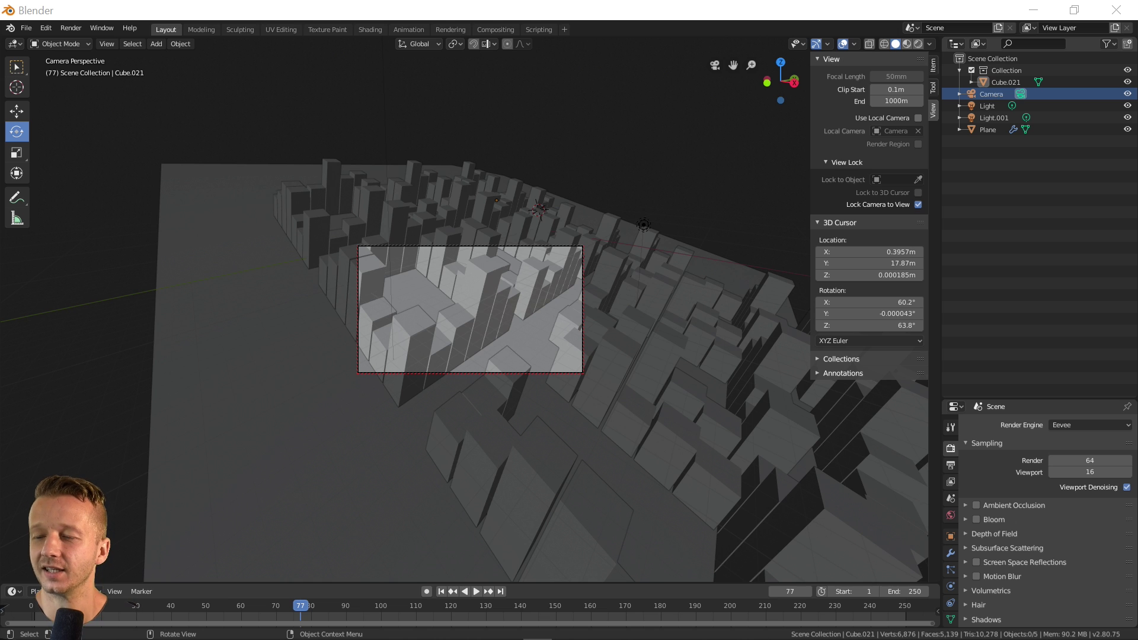
Render the city scene from the camera, check the resulting image and close the render window
left_click(462, 294)
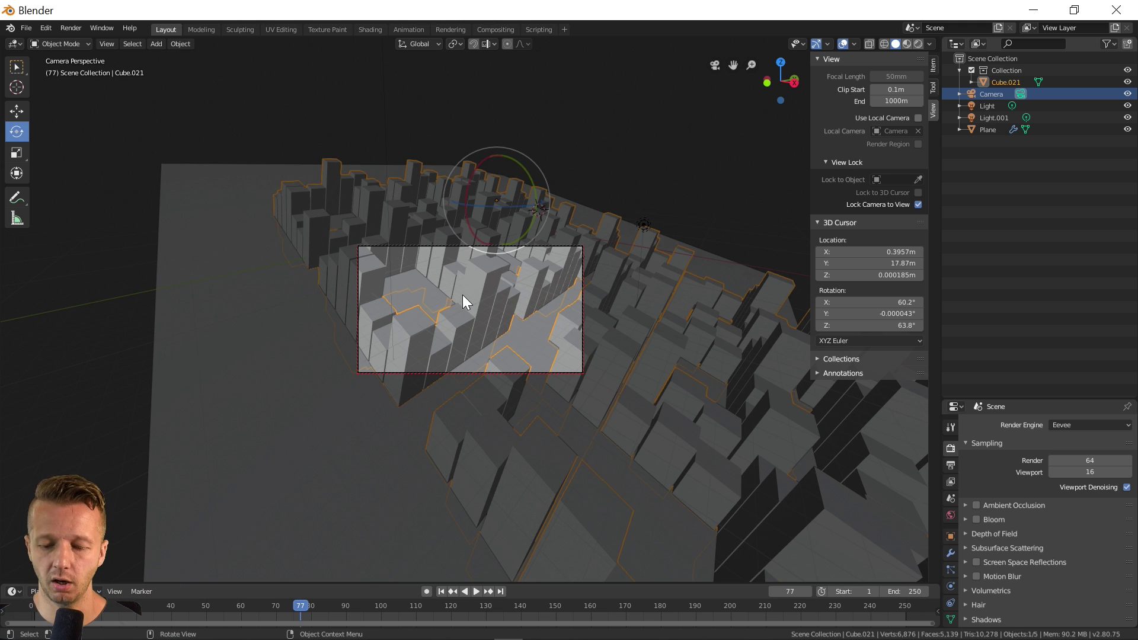
key("F12")
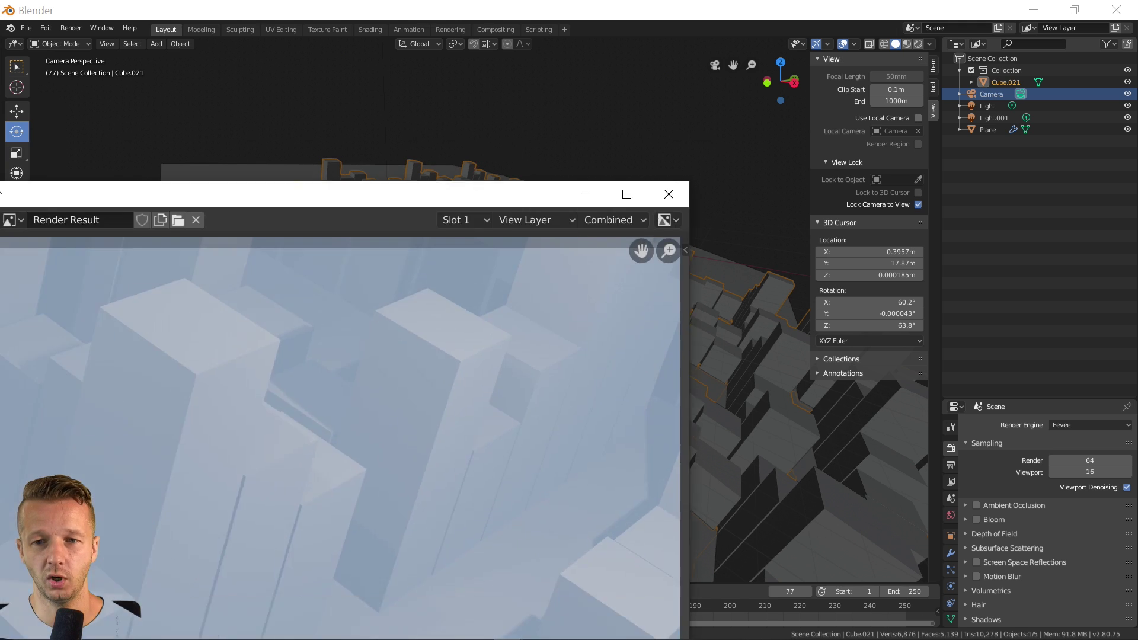
left_click_drag(214, 191, 415, 97)
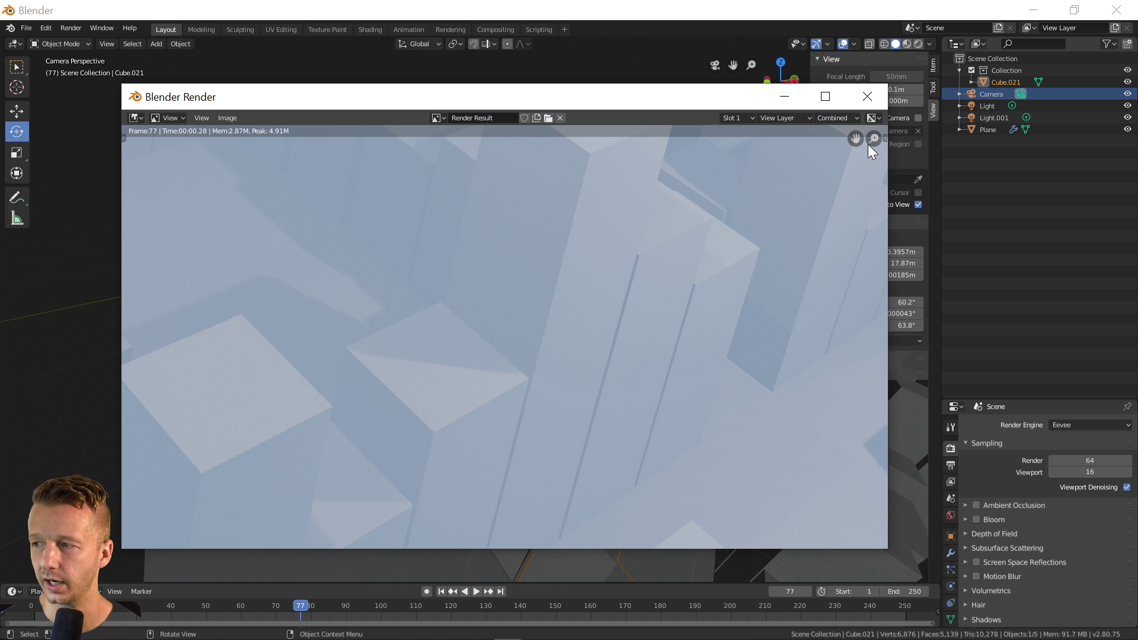
left_click(868, 96)
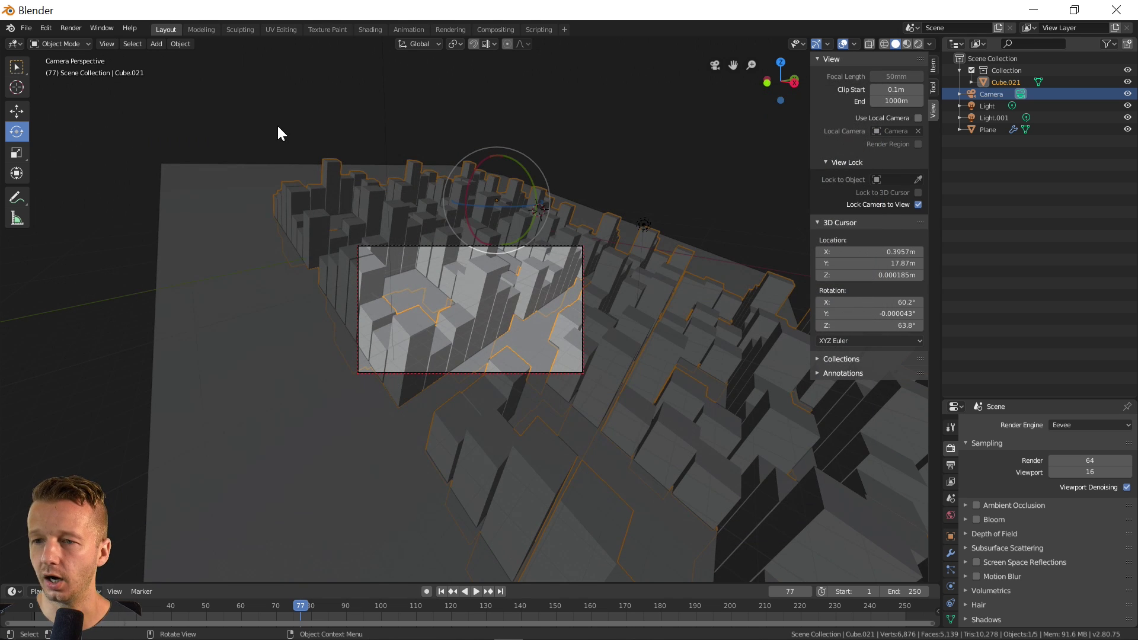
Start a new General file, discarding the changes to the city scene
left_click(26, 28)
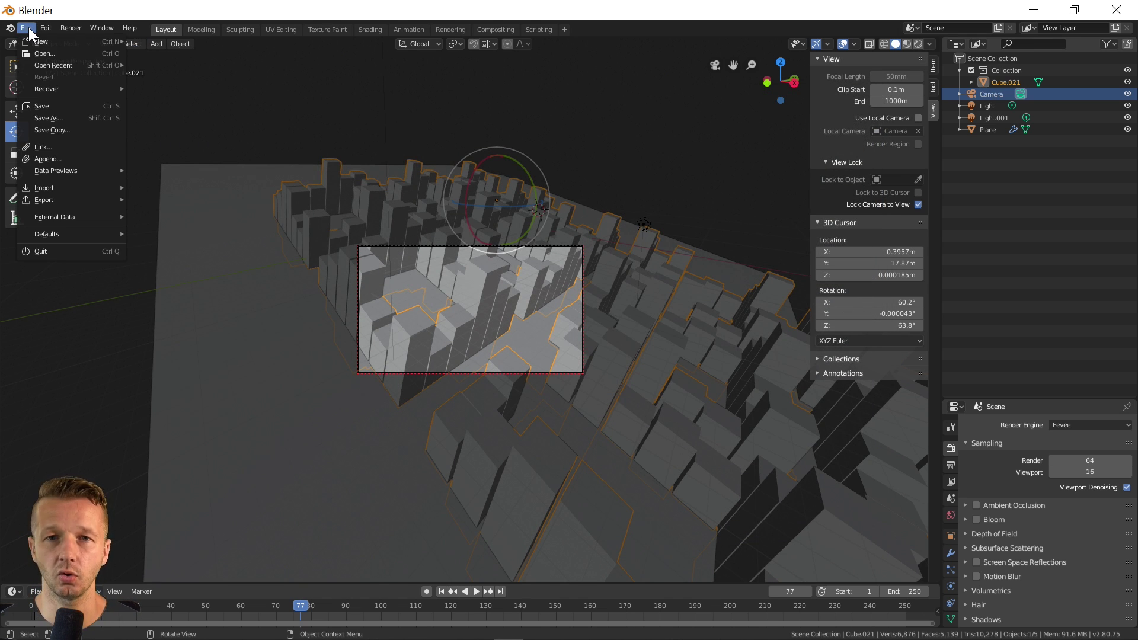
mouse_move(35, 39)
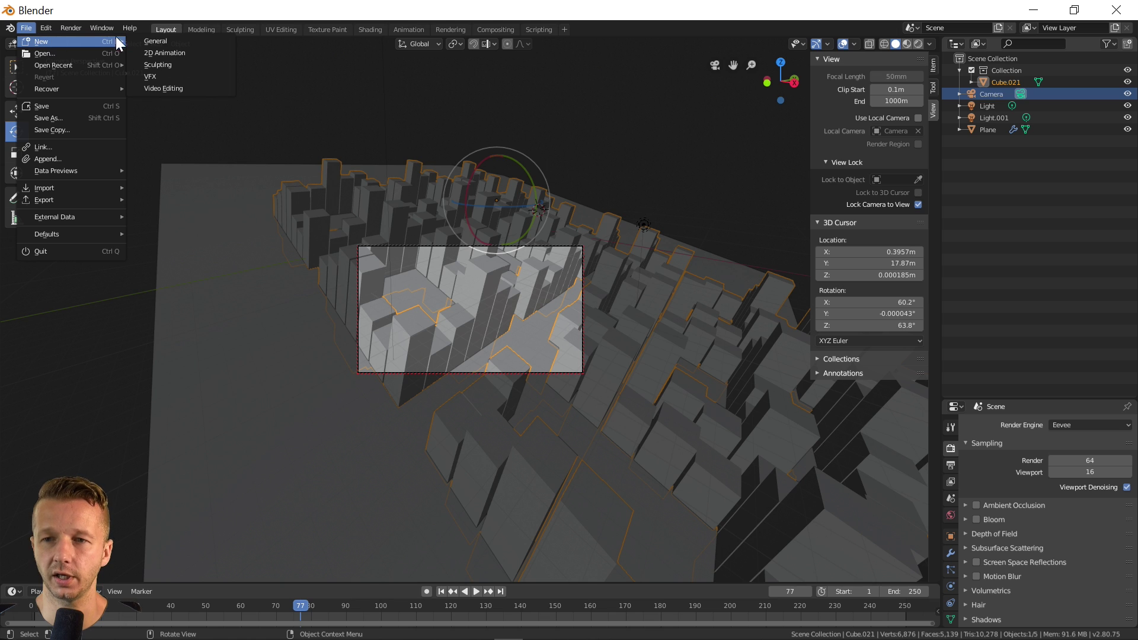
left_click(154, 40)
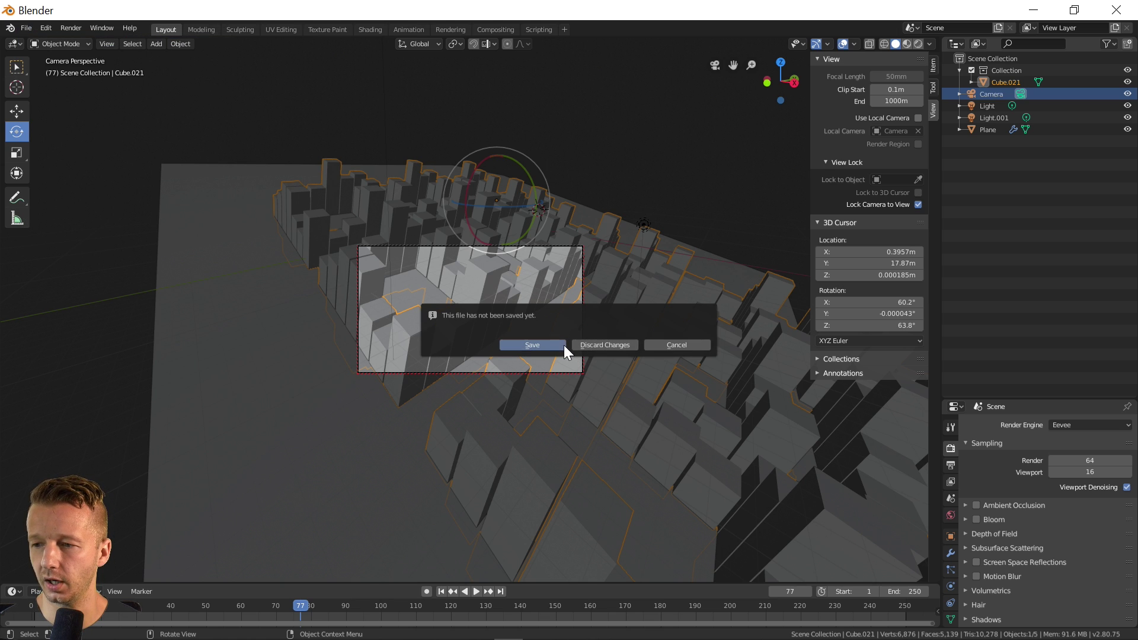
left_click(600, 345)
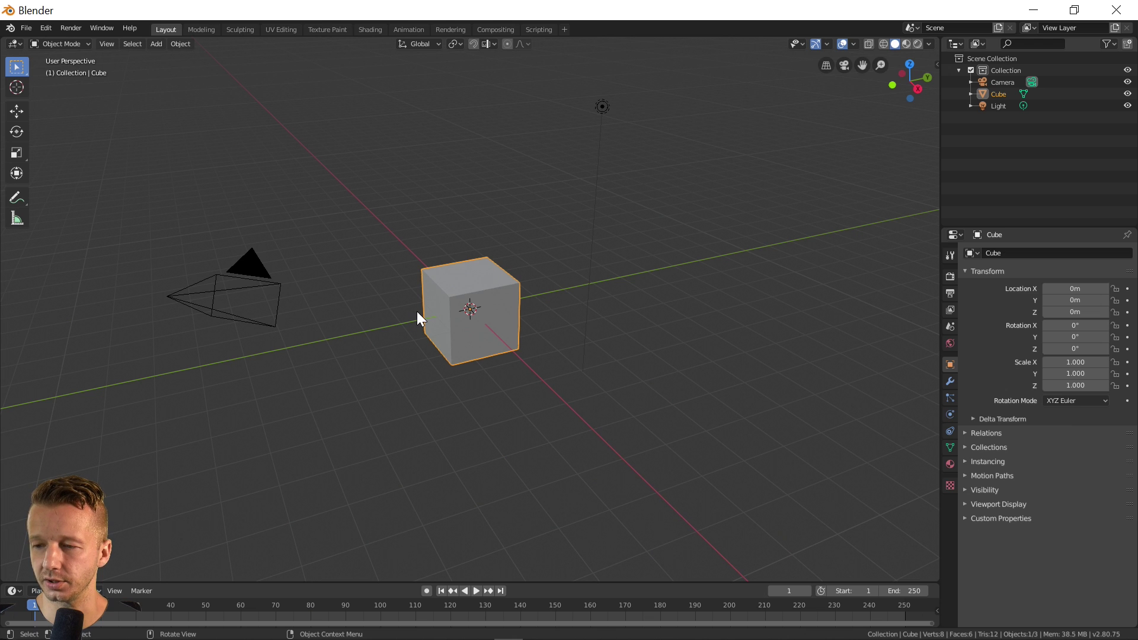
Examine the default scene by zooming, orbiting and panning around the cube
scroll(383, 287, "up", 1)
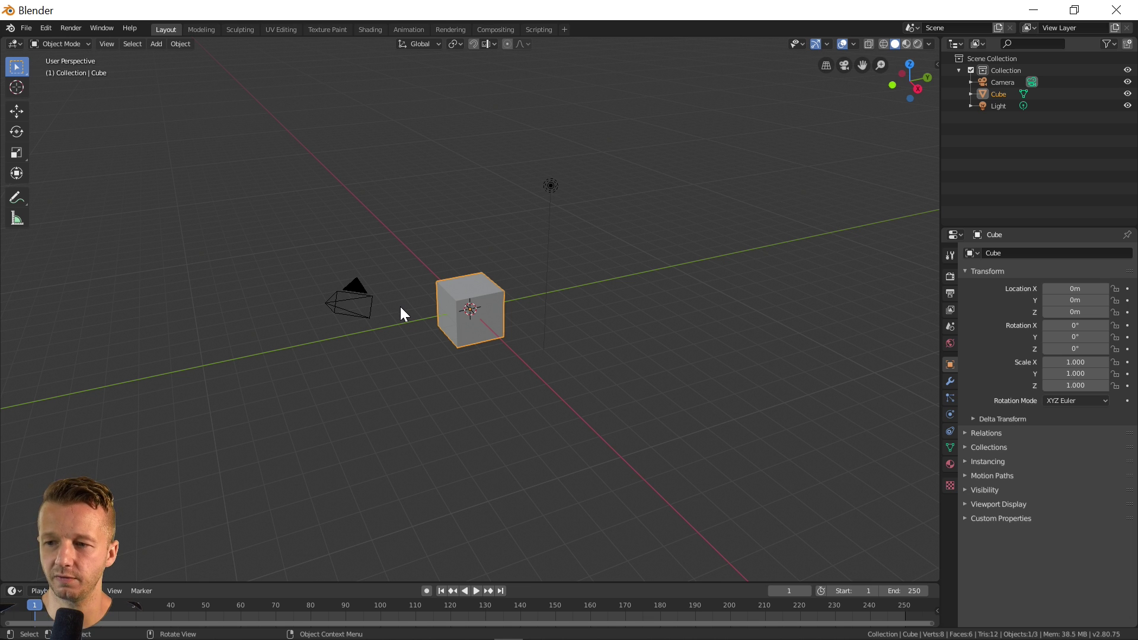
scroll(410, 310, "down", 1)
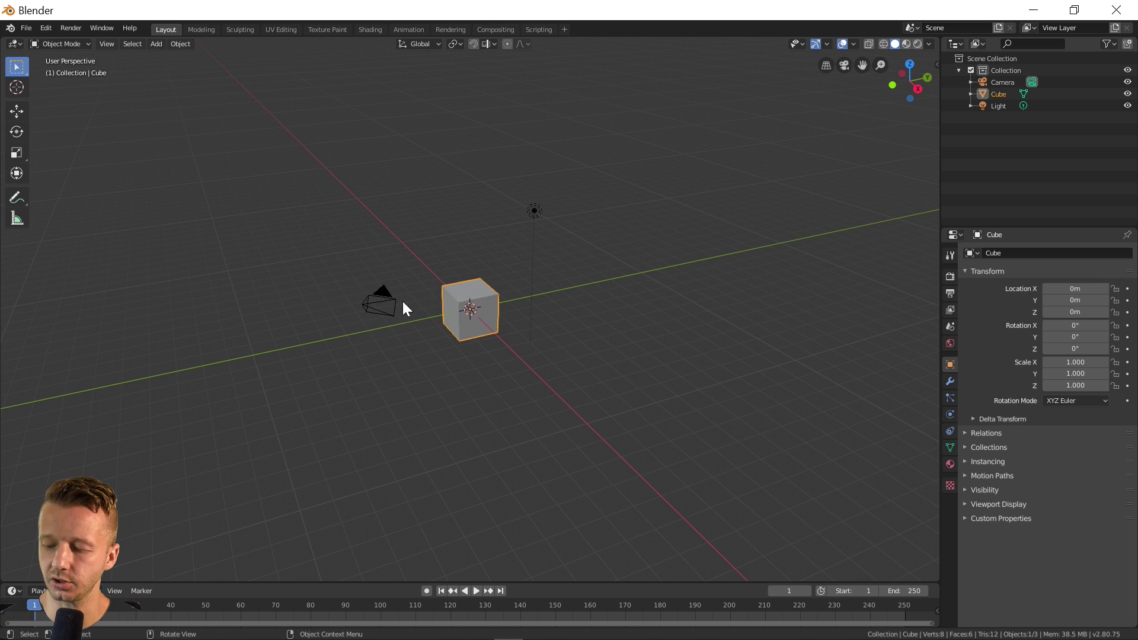
middle_click_drag(418, 298, 460, 308)
middle_click_drag(540, 328, 492, 303)
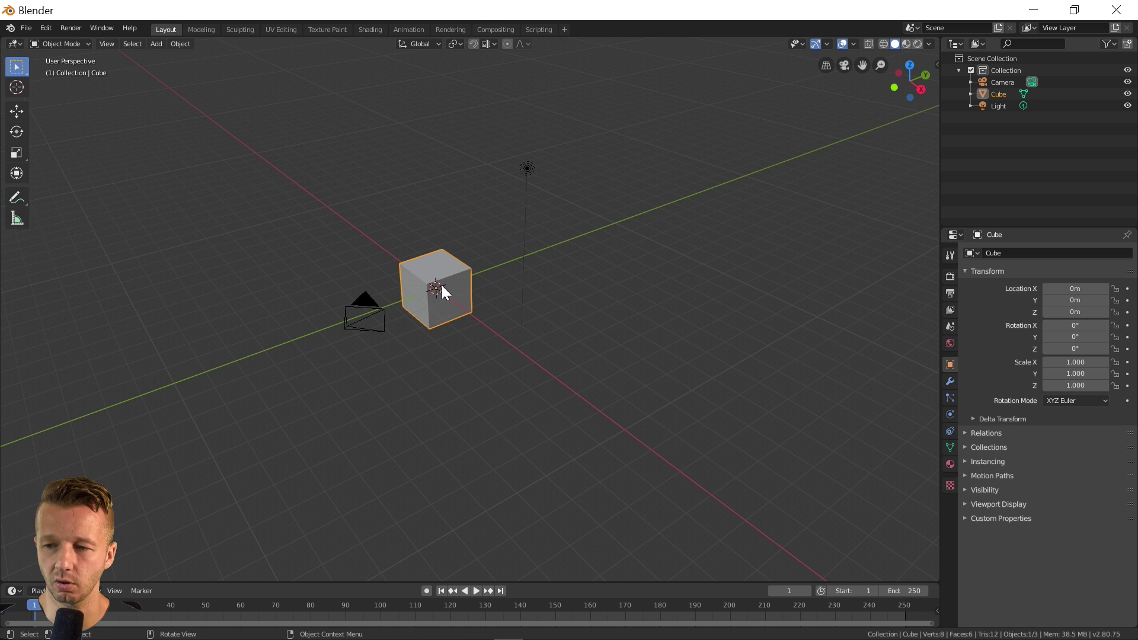
middle_click_drag(442, 286, 186, 65)
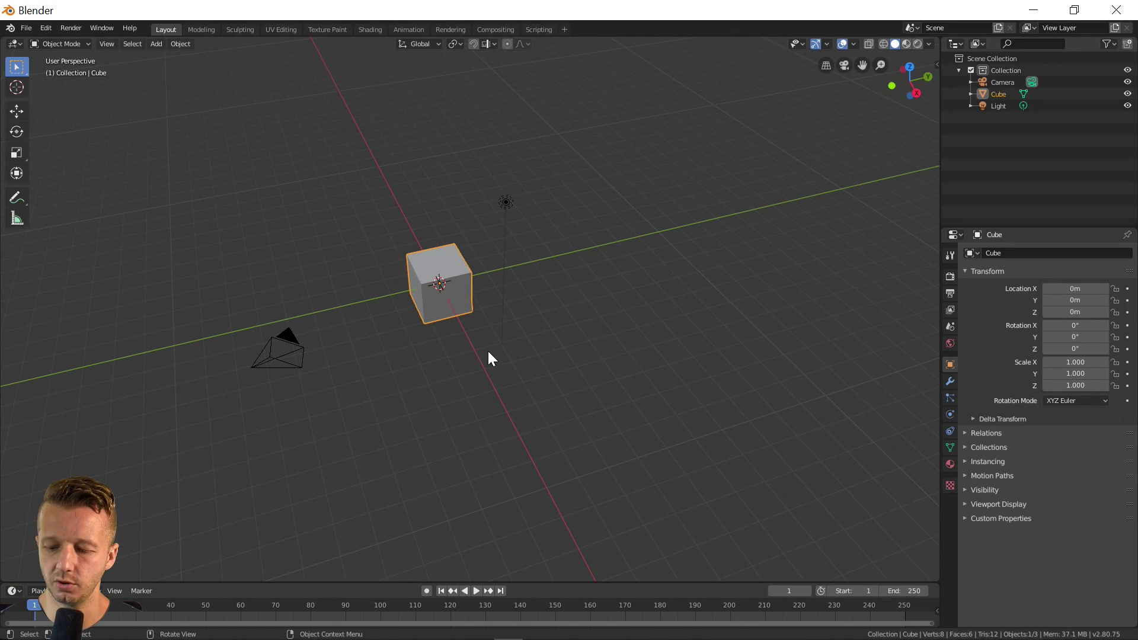
Inspect the cube in top, bottom, front, right and camera views, ending in an angled perspective view
key("KP_7")
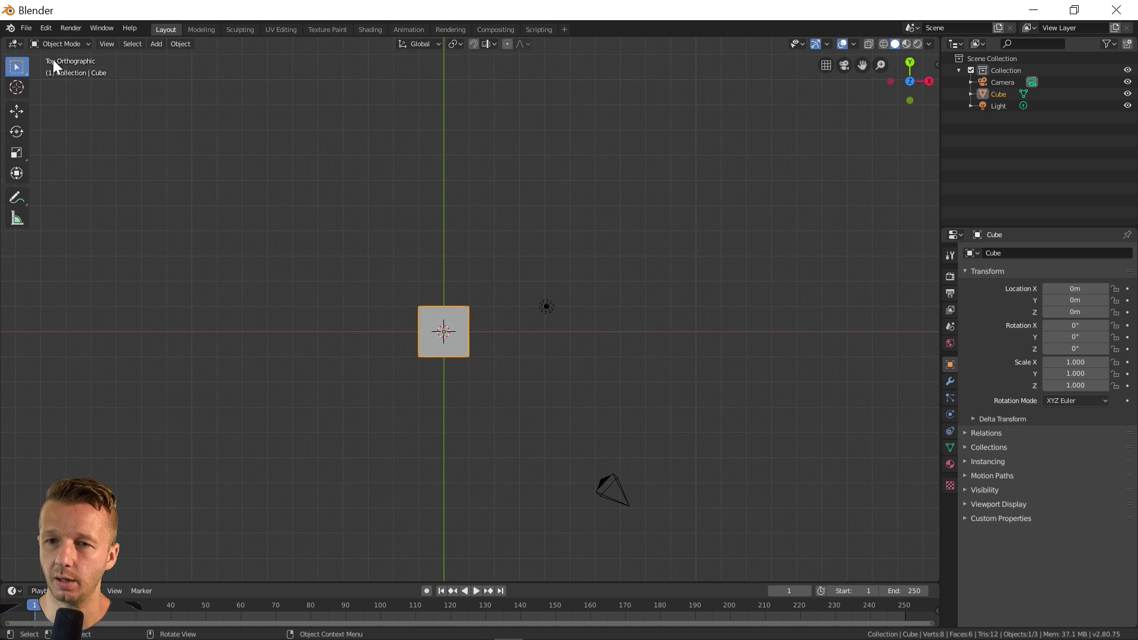
key("ctrl+KP_7")
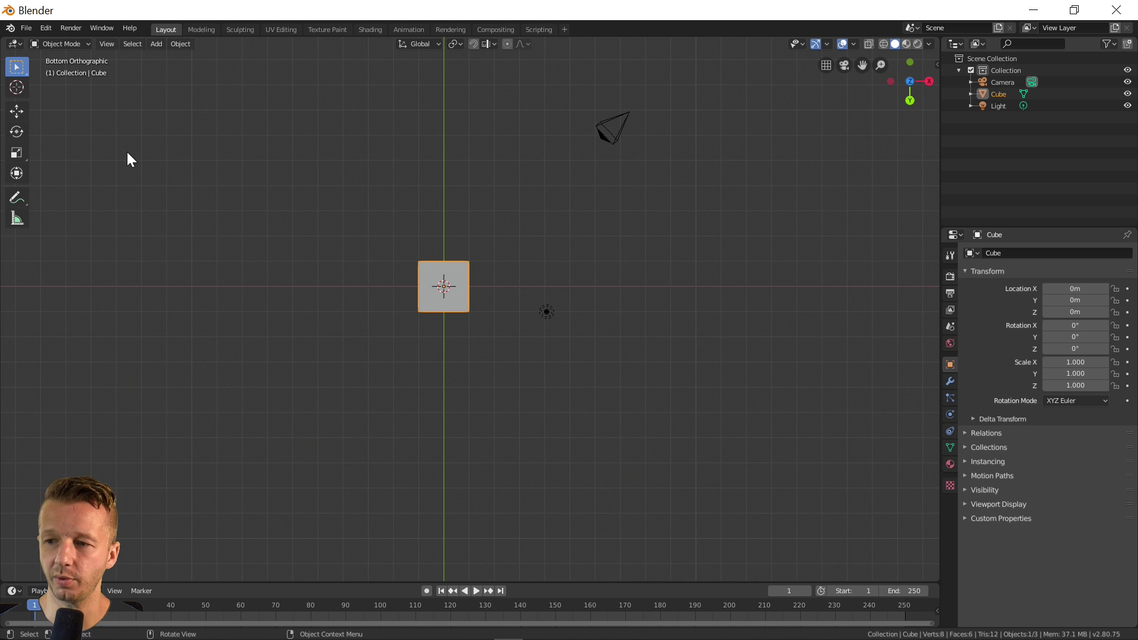
key("KP_1")
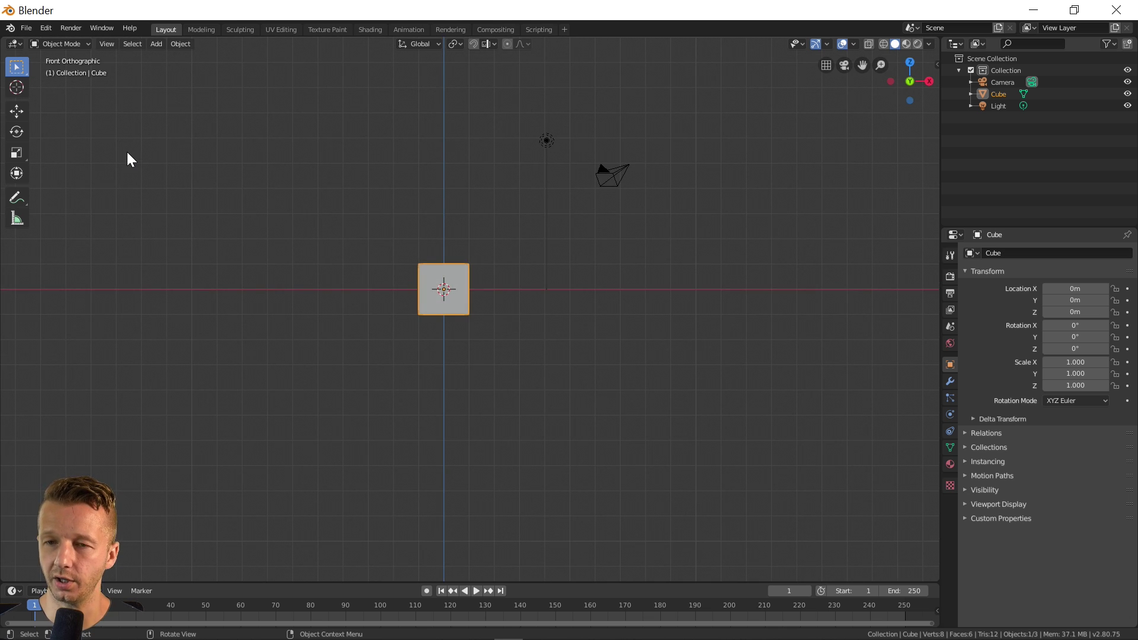
key("KP_3")
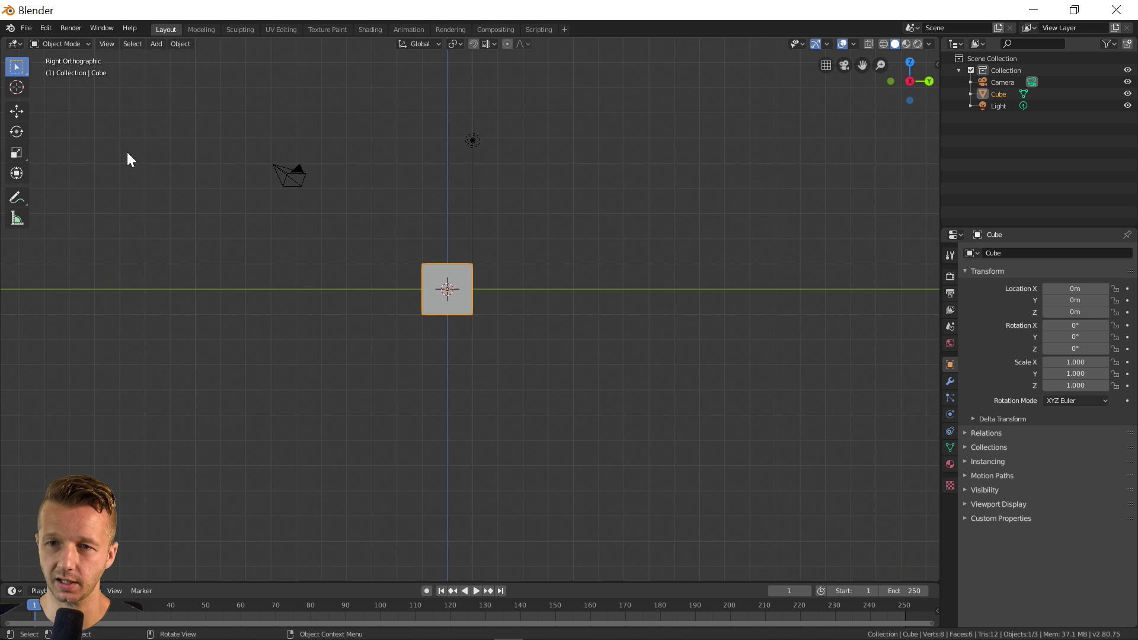
key("KP_0")
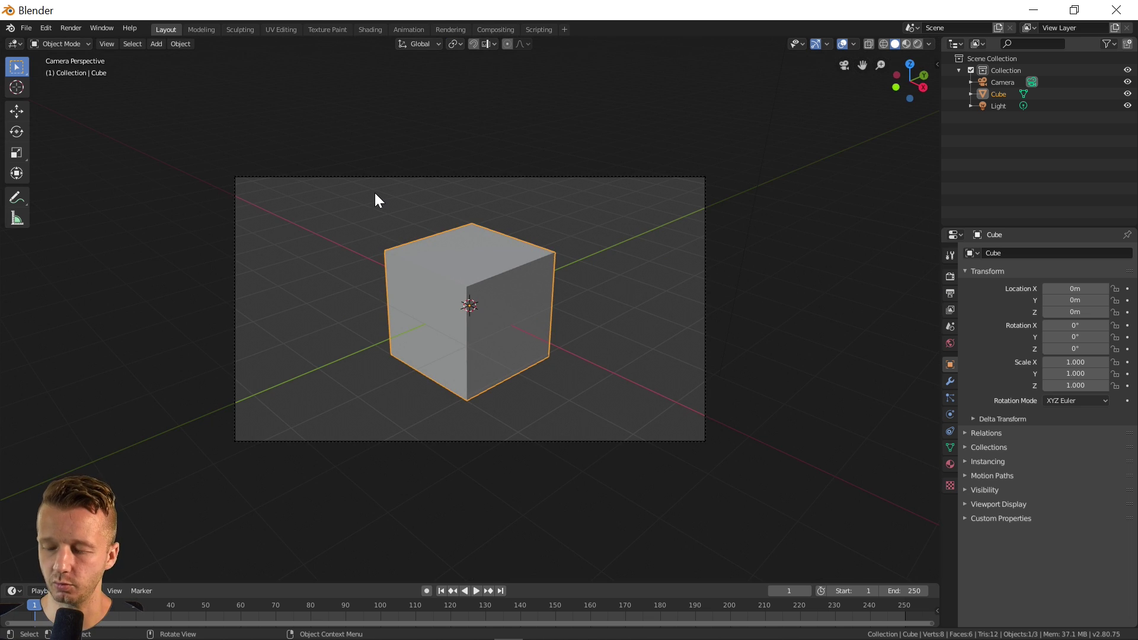
key("KP_3")
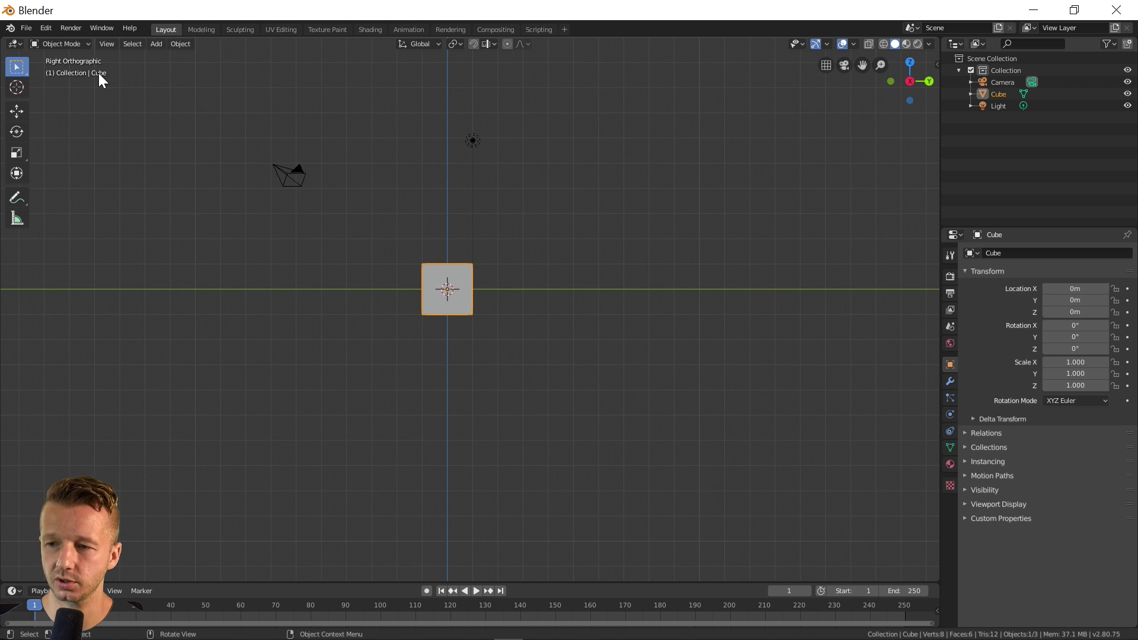
middle_click_drag(283, 264, 362, 320)
middle_click_drag(445, 291, 397, 276)
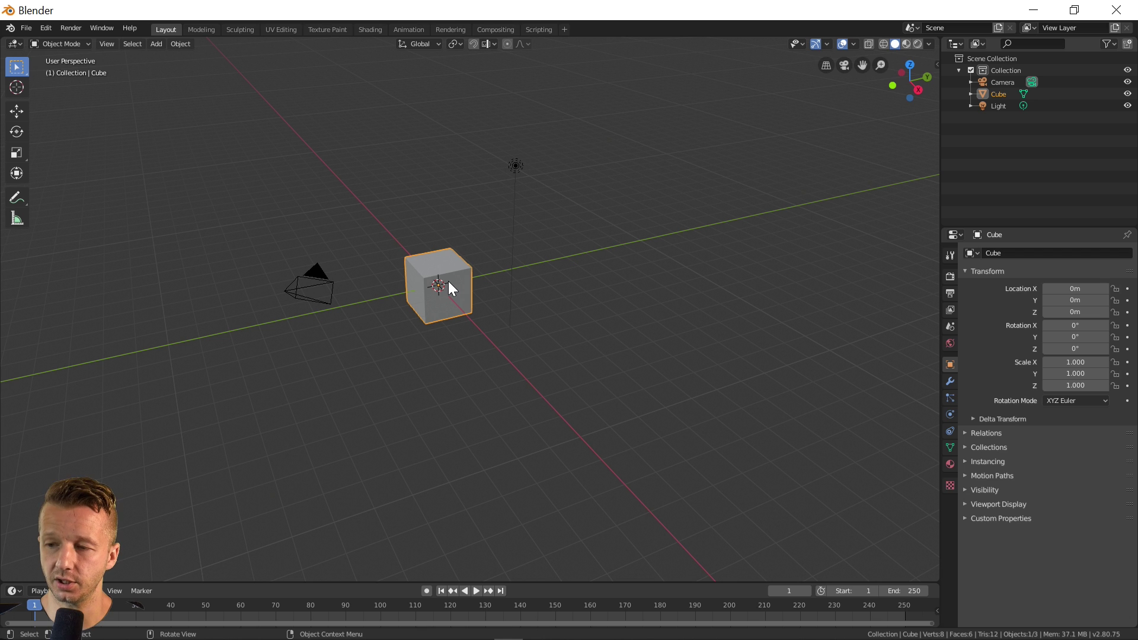
Move the cube up about 1.13 m along the global Z axis after trying the X and Y axis constraints
key("g")
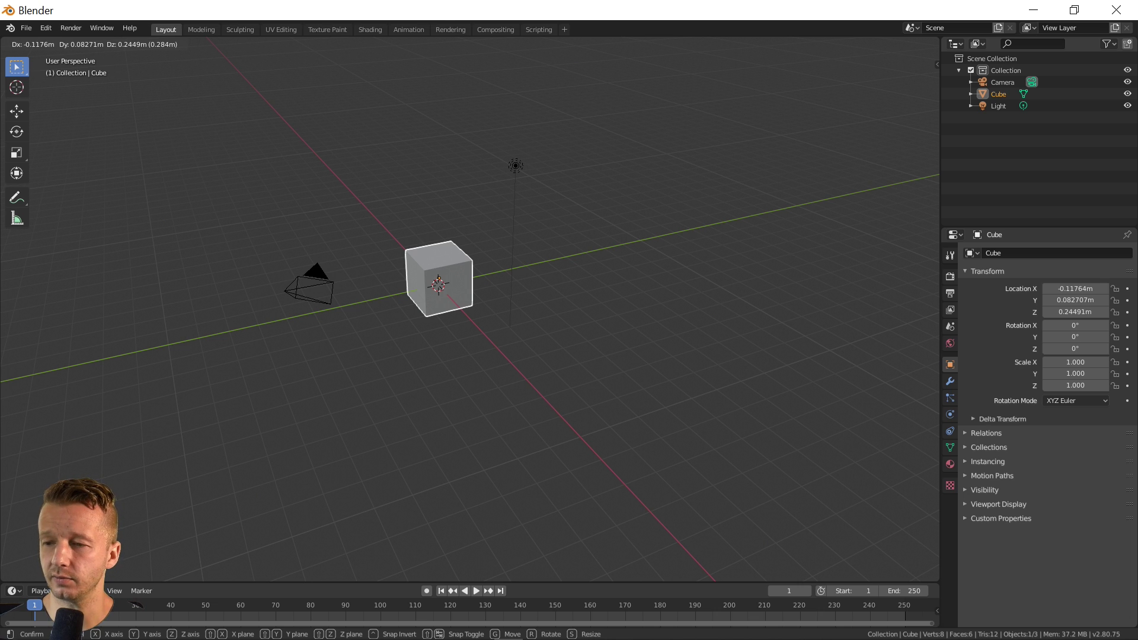
key("x")
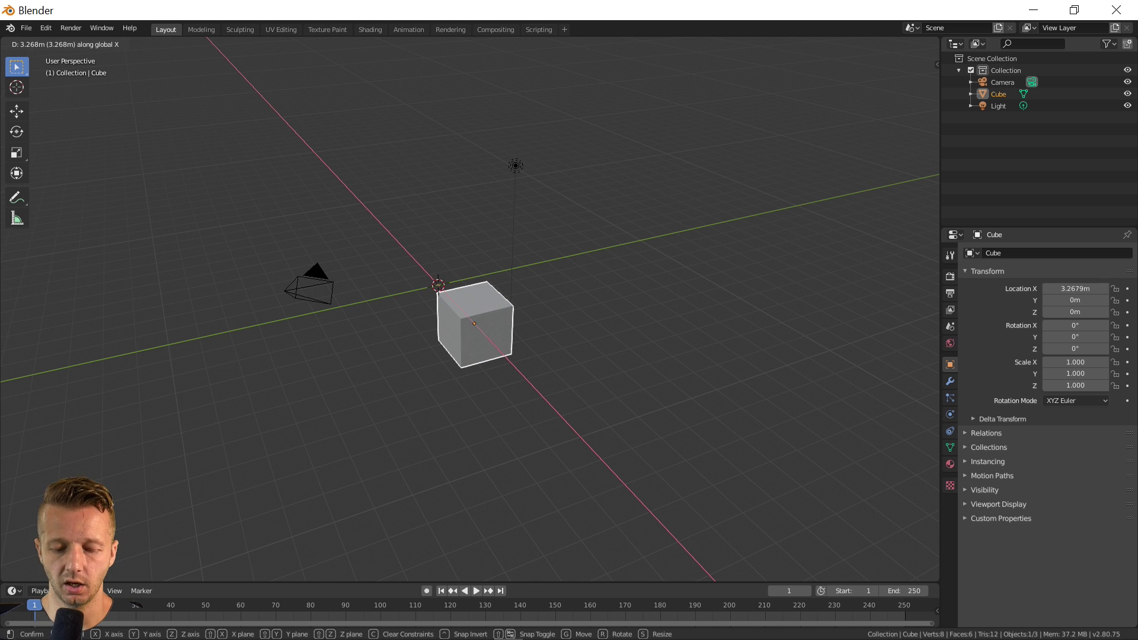
key("y")
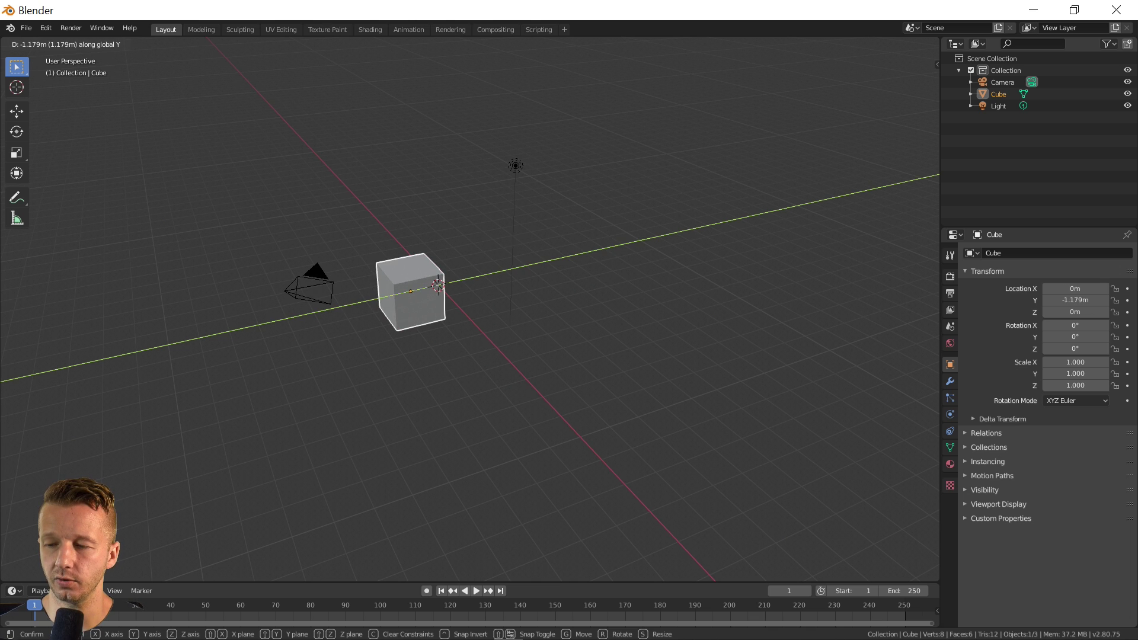
key("z")
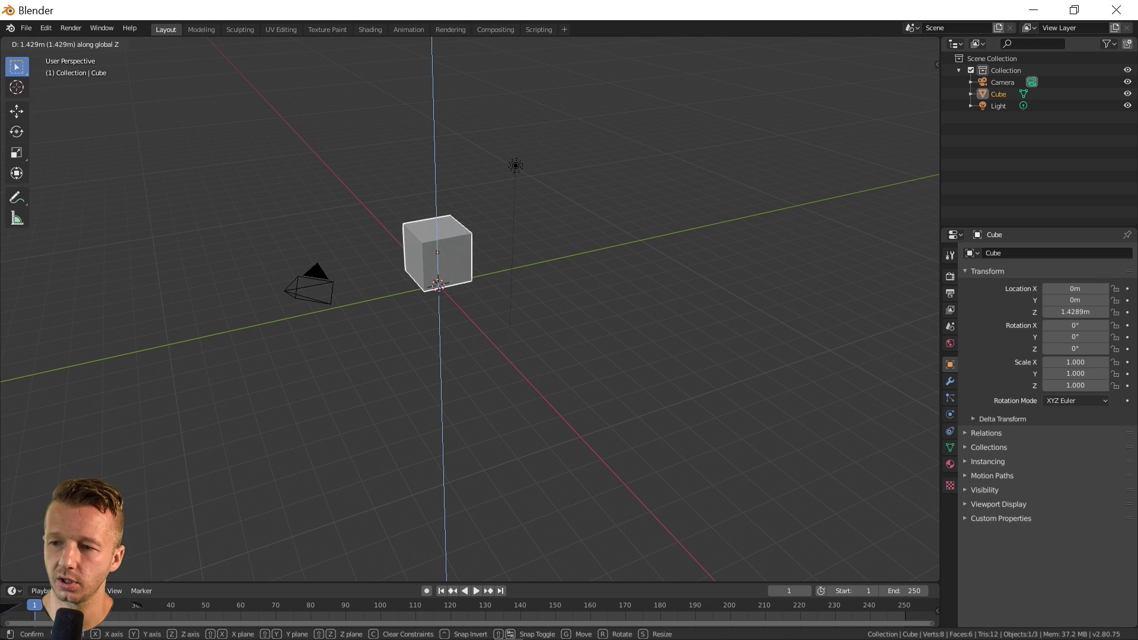
left_click(445, 256)
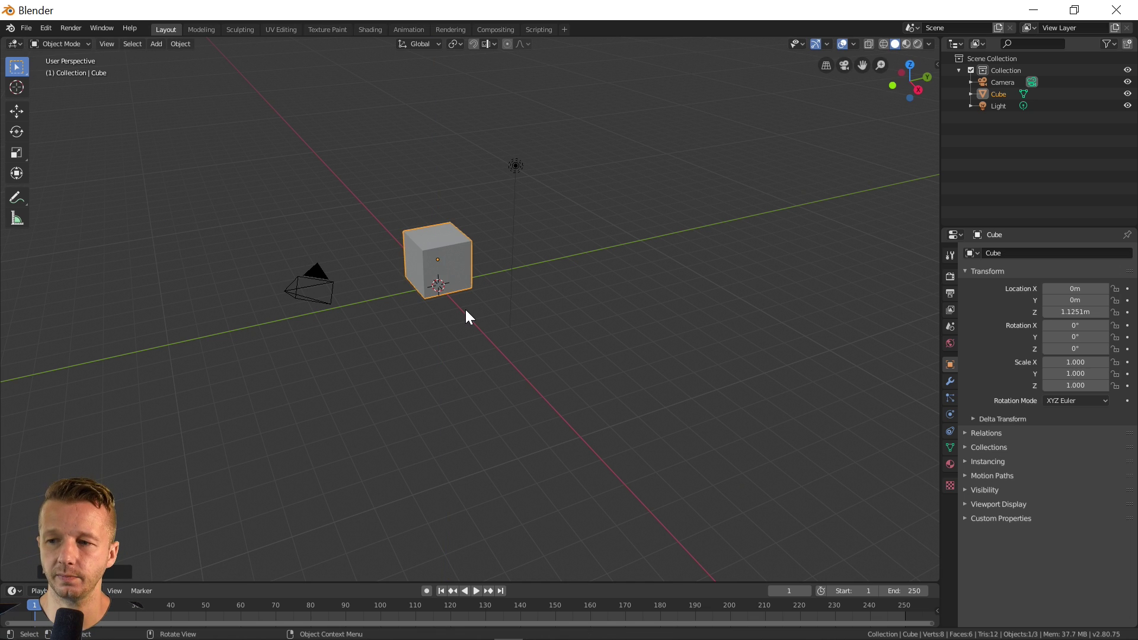
Add a plane mesh at the origin and scale it up uniformly to more than 20 times as a large ground surface
key("shift+a")
mouse_move(466, 310)
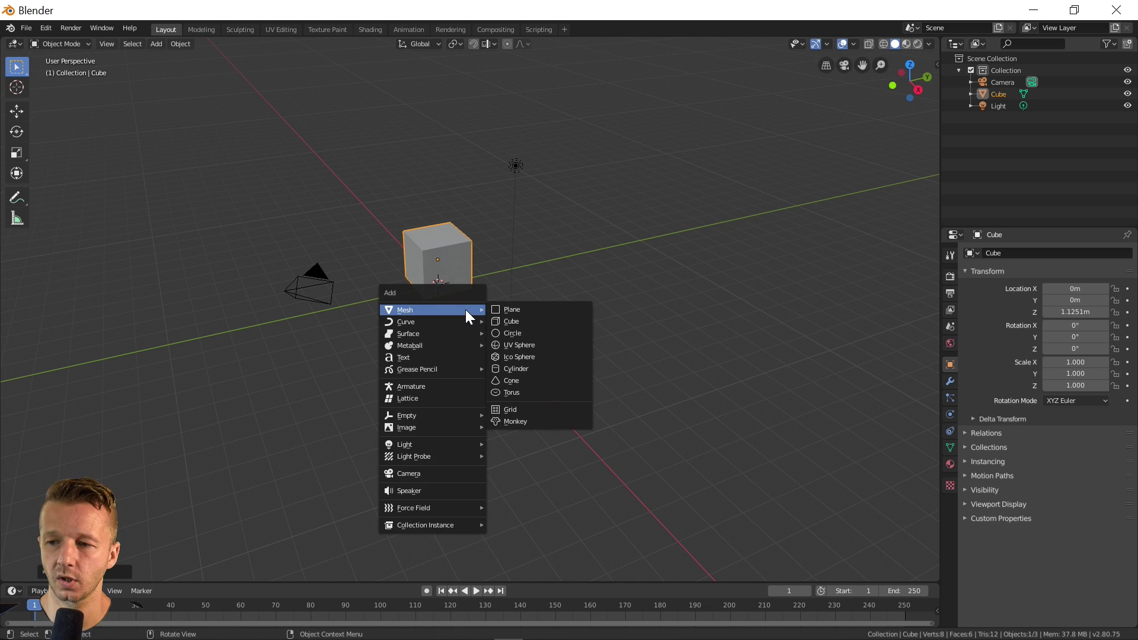
left_click(517, 310)
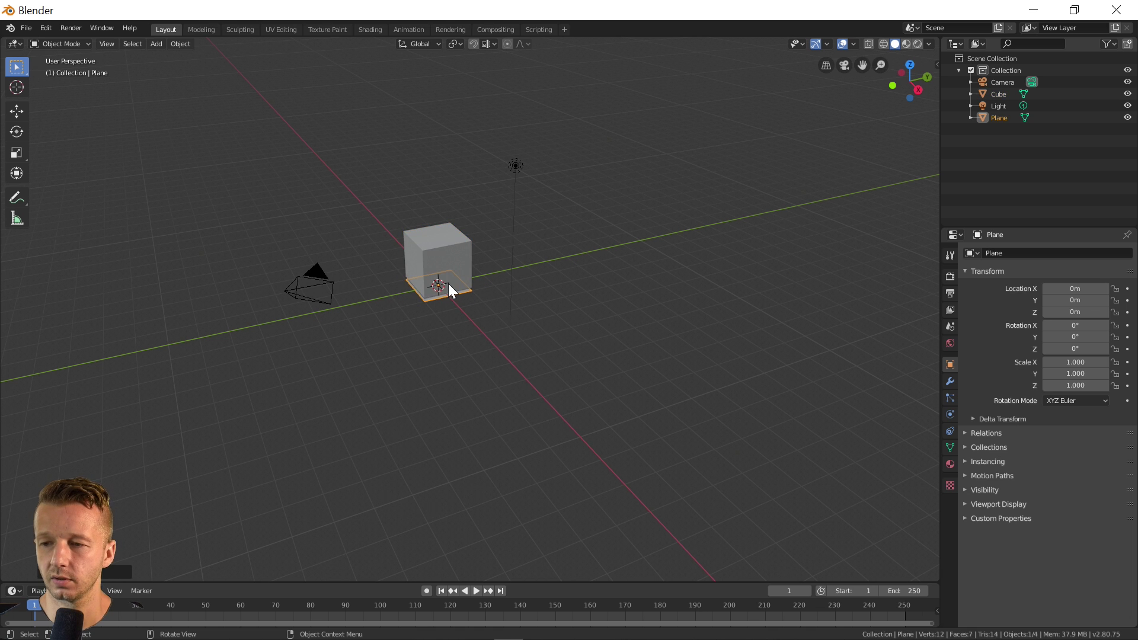
key("s")
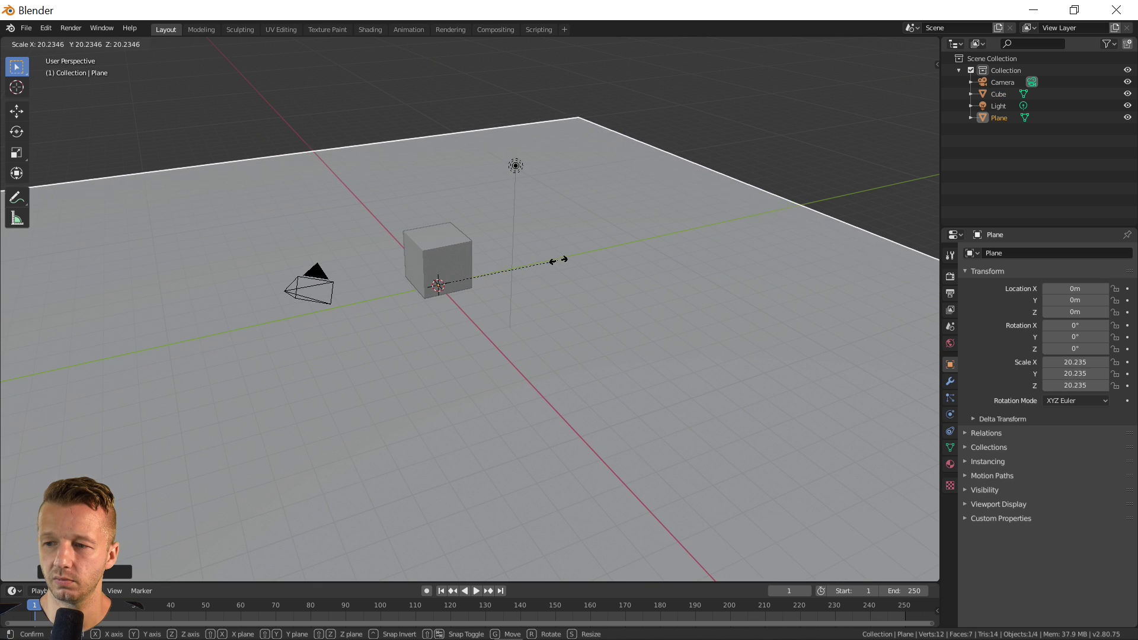
left_click(710, 212)
In front view, lower the cube along Z to about 1 m so its base rests on the ground plane
left_click(428, 255)
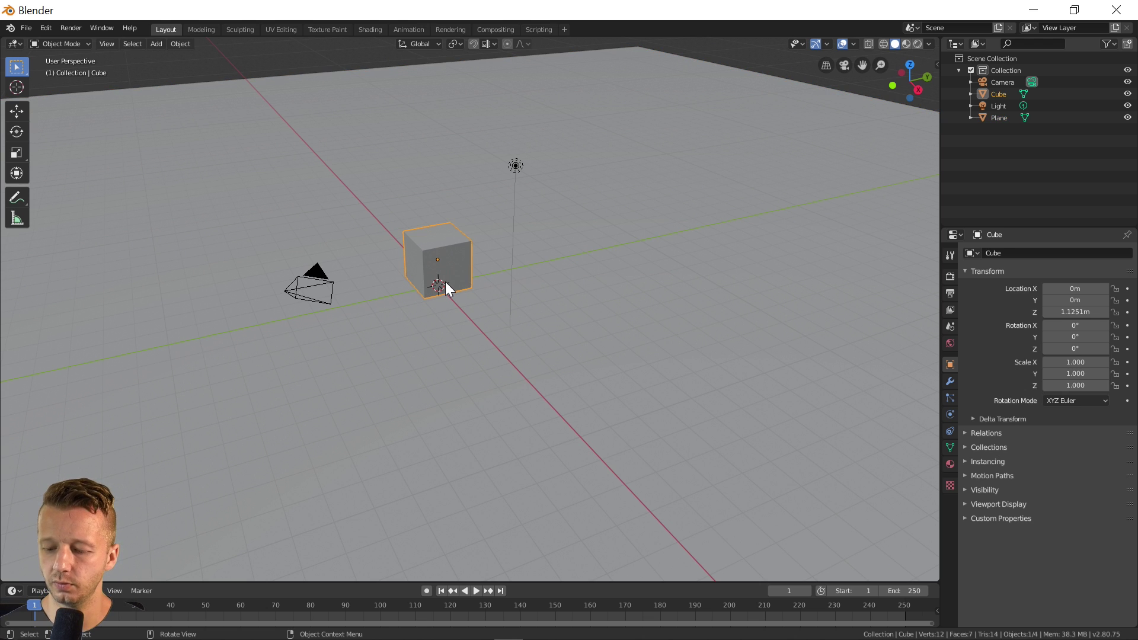
key("KP_1")
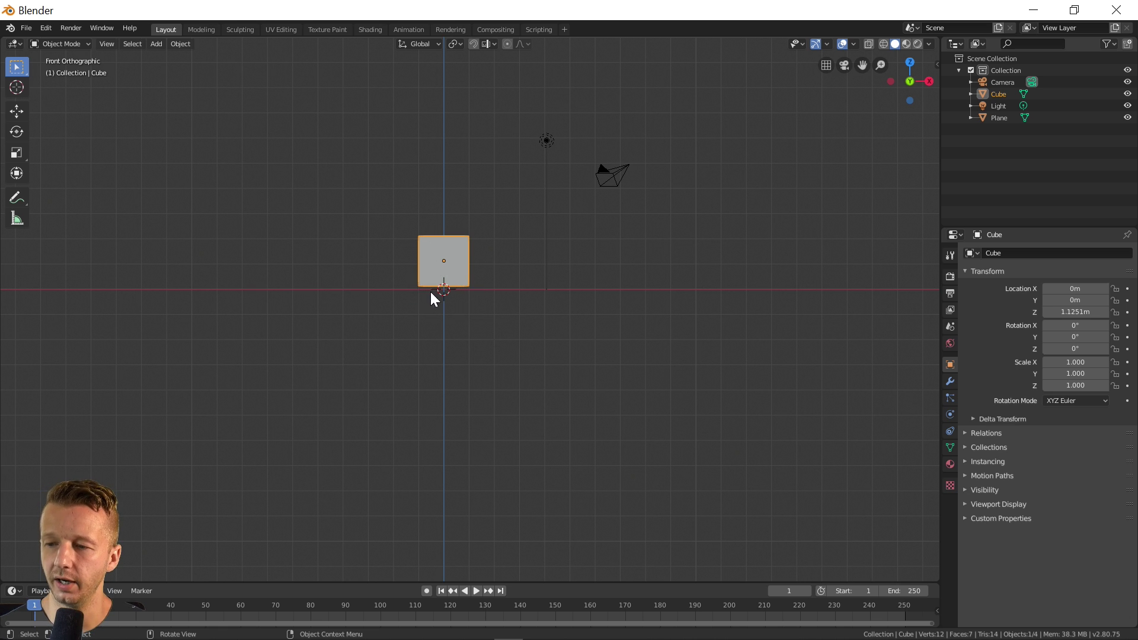
scroll(431, 292, "up", 4)
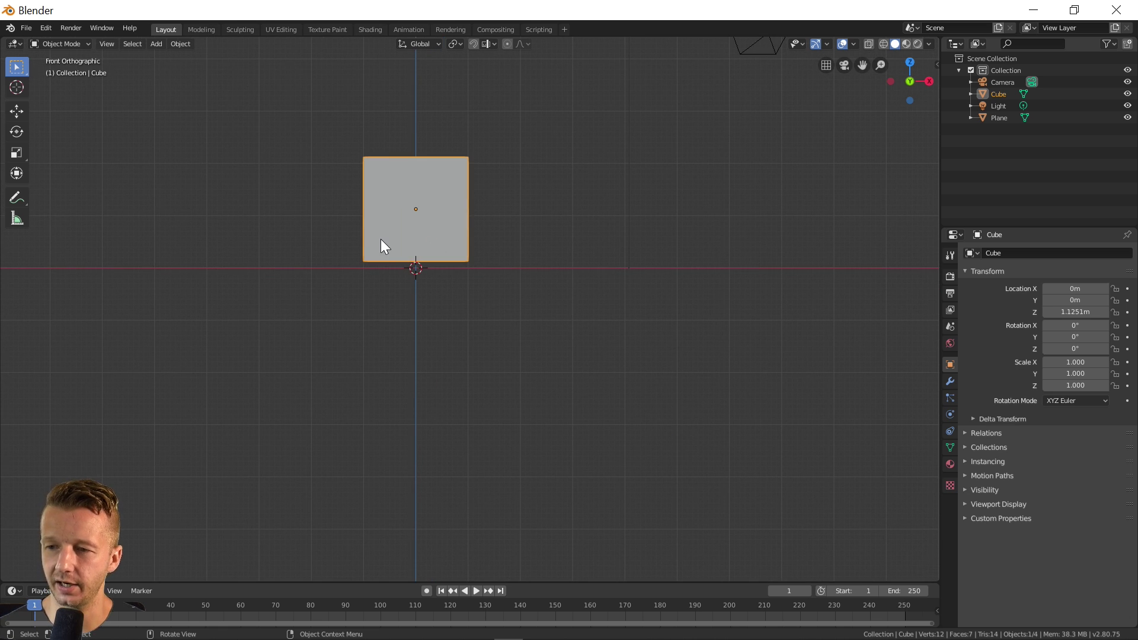
key("g")
key("z")
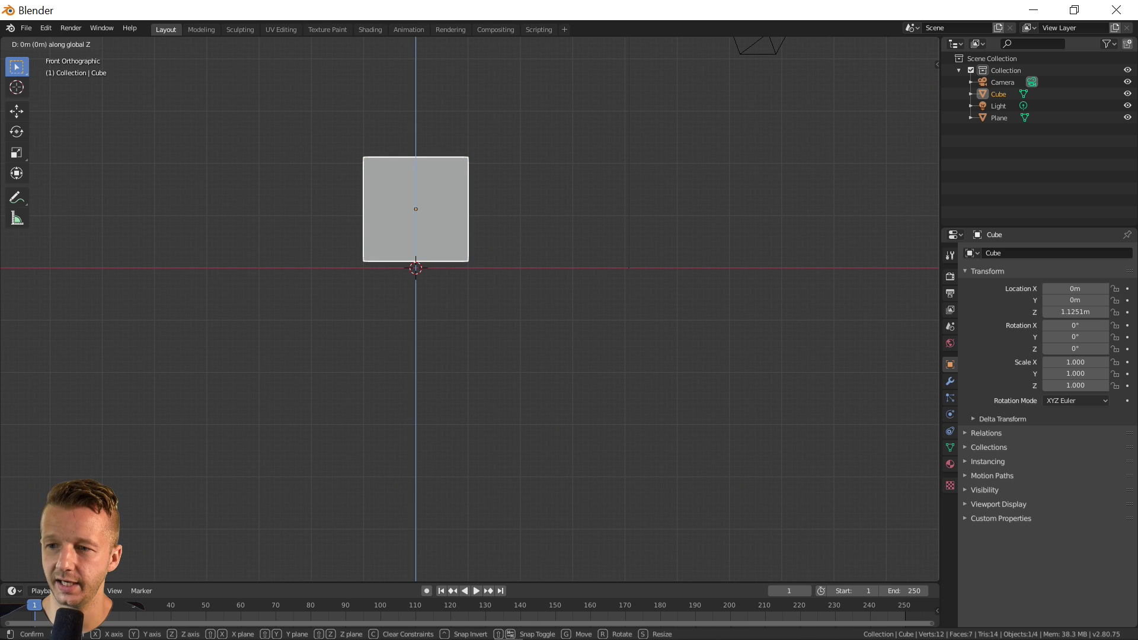
left_click(401, 266)
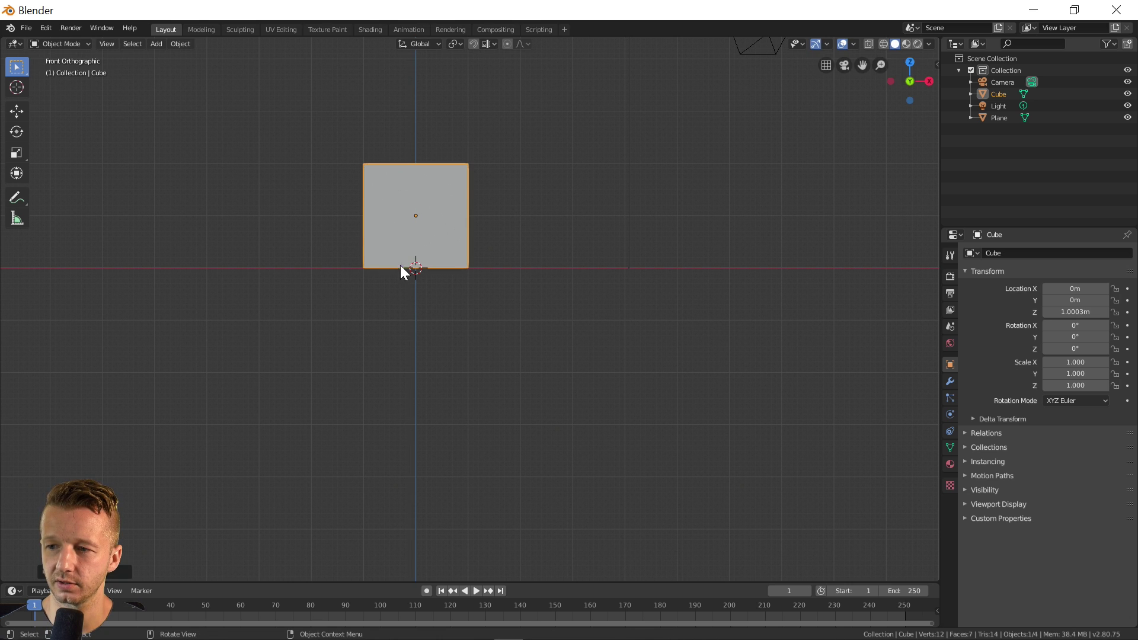
Stretch the cube along the global Z axis to a scale of about 2.93, after trying uniform and Y-axis scaling
middle_click_drag(541, 300, 463, 336)
scroll(467, 337, "down", 5)
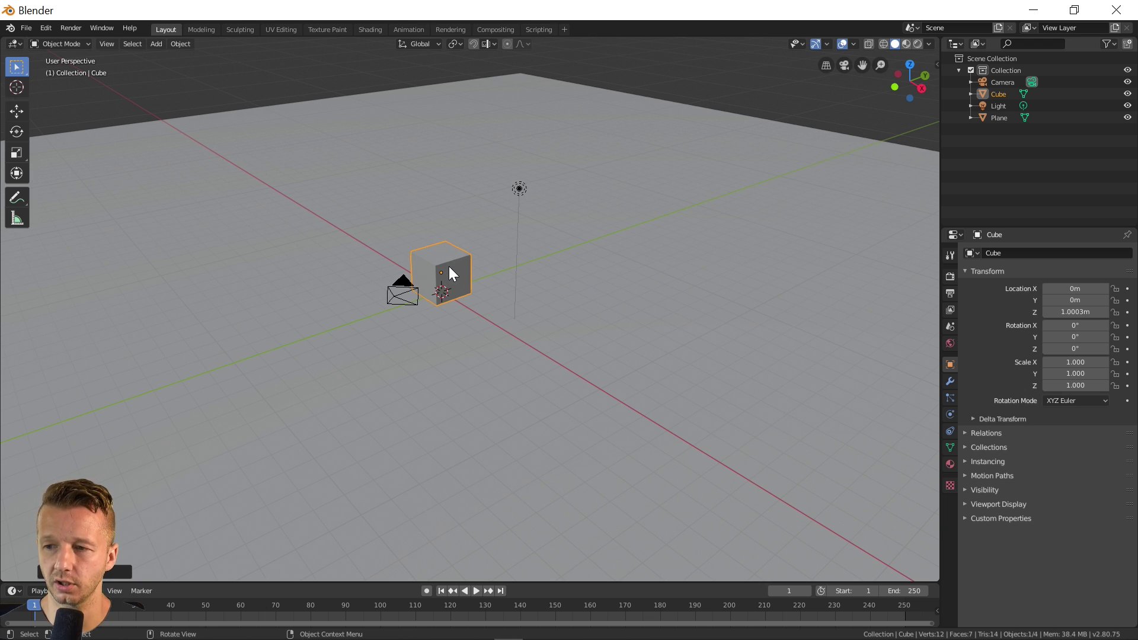
key("s")
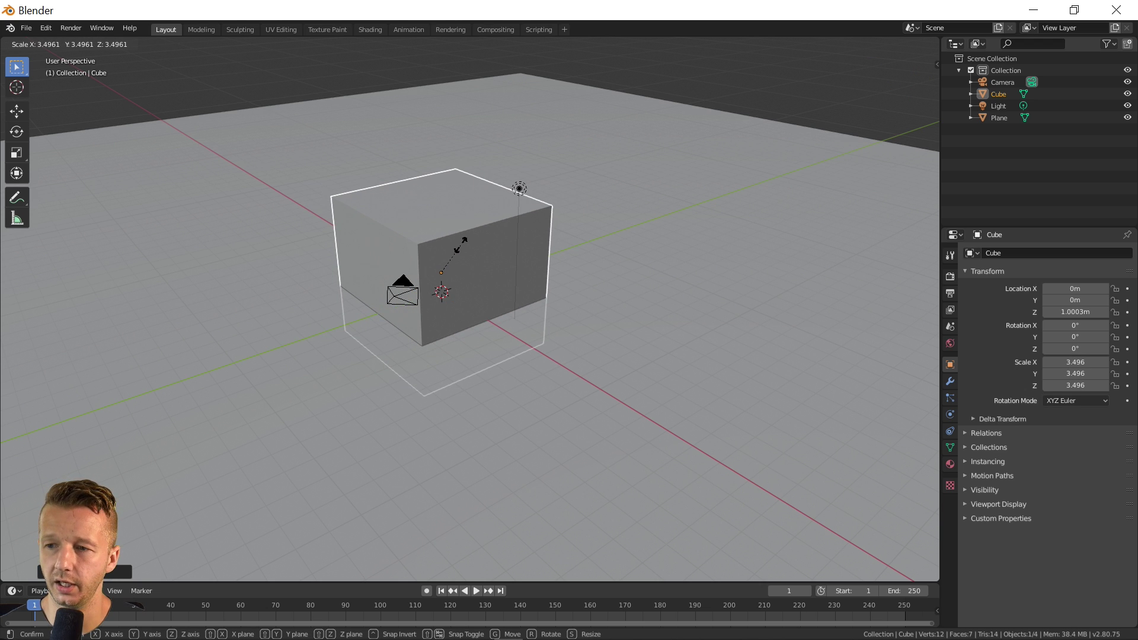
key("y")
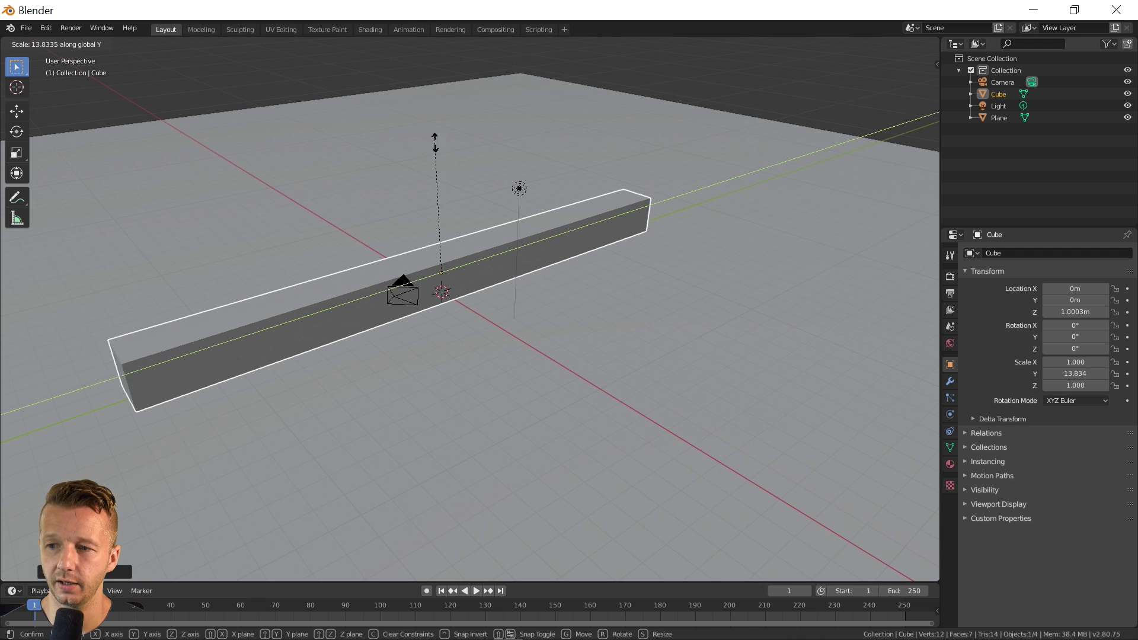
key("z")
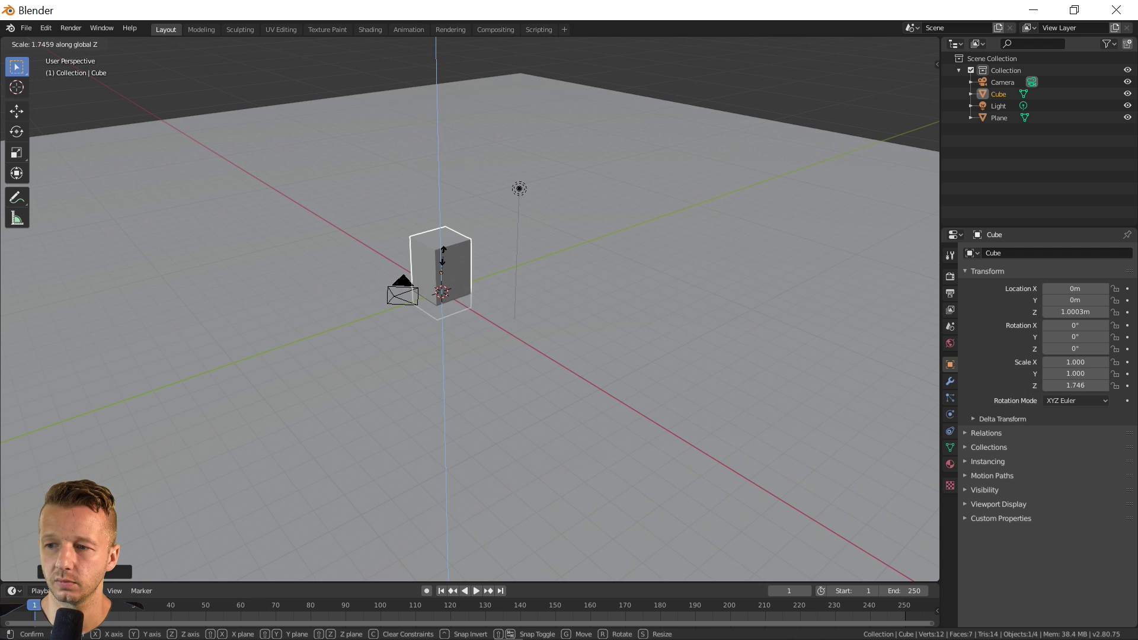
left_click(446, 252)
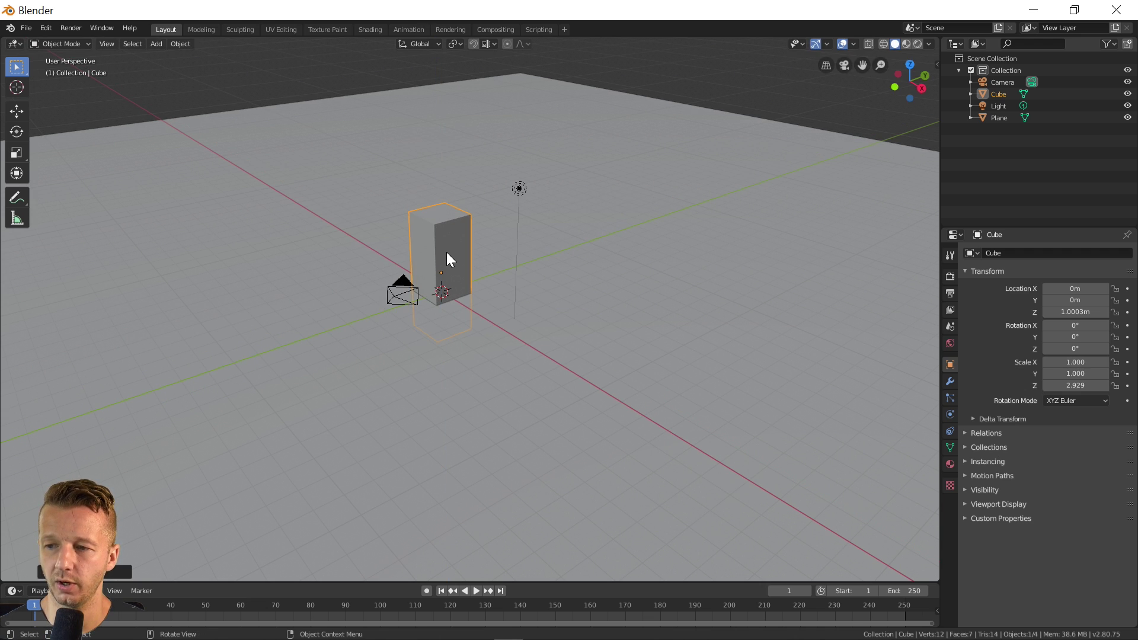
Raise the stretched cube along Z to about 2.92 m so its base rests on the ground plane
key("g")
key("z")
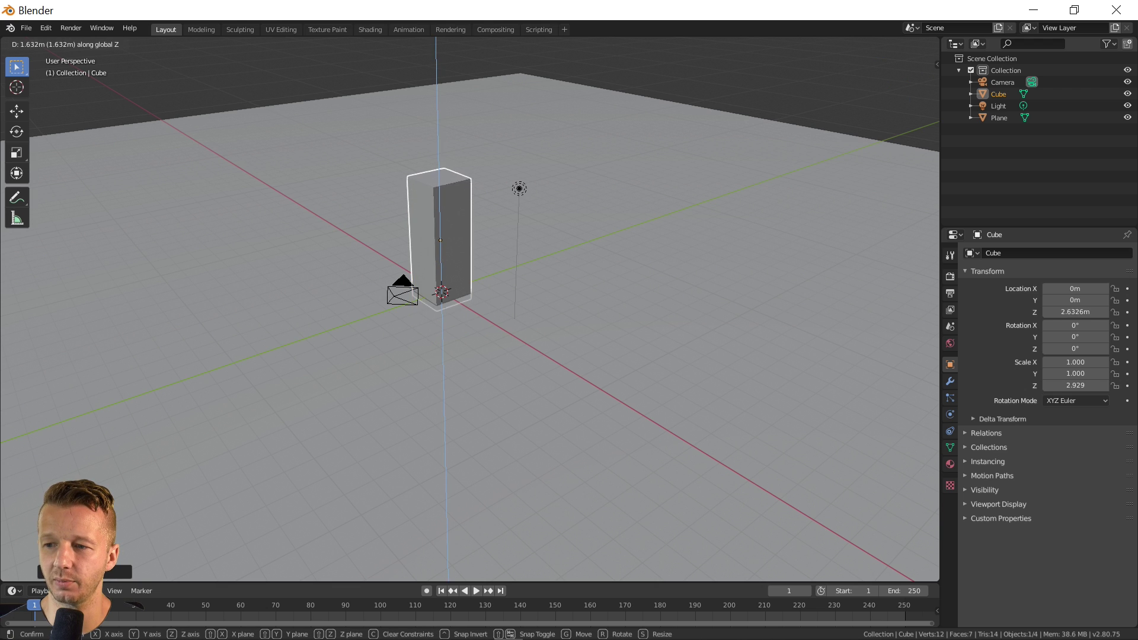
left_click(451, 216)
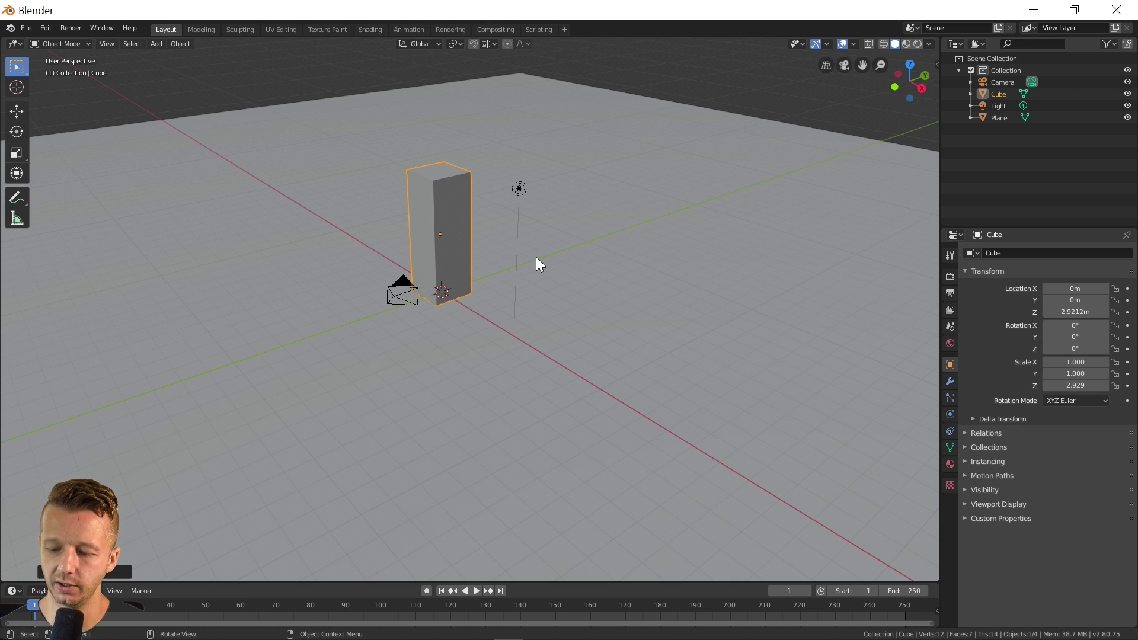
Duplicate the tall block and place the copy beside it along the global X axis at about 2.23 m
key("KP_1")
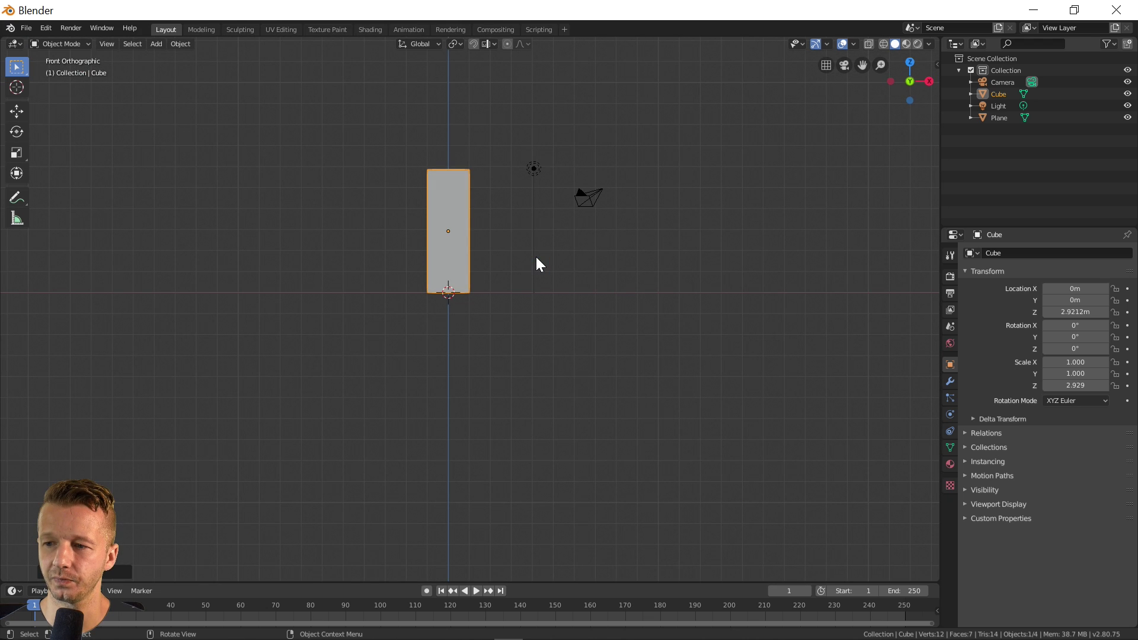
key("g")
key("Escape")
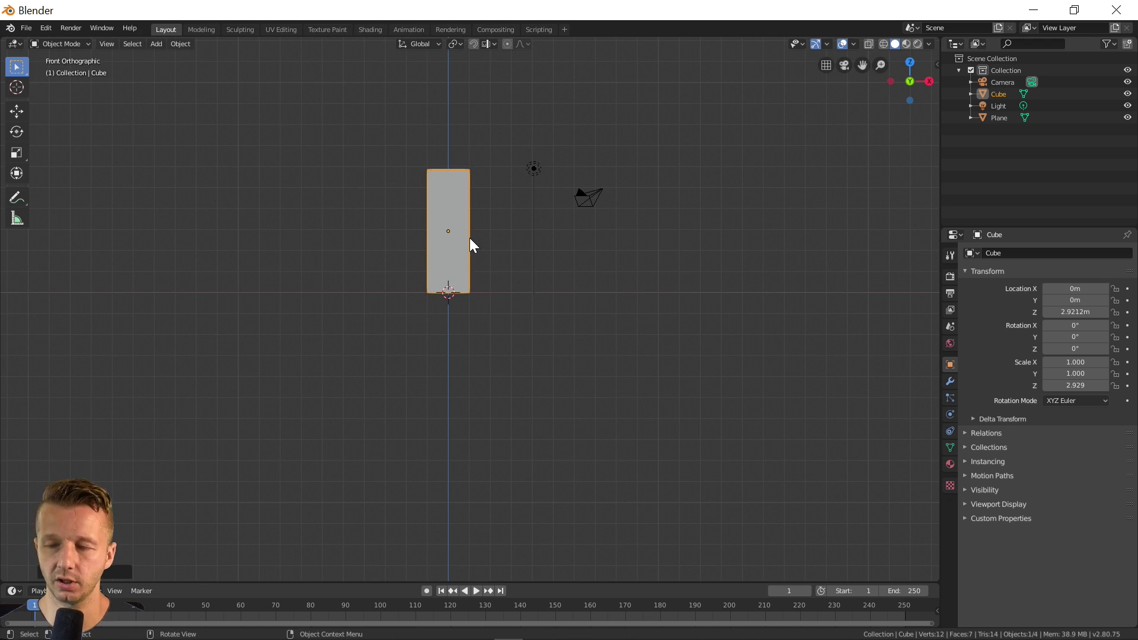
key("shift+d")
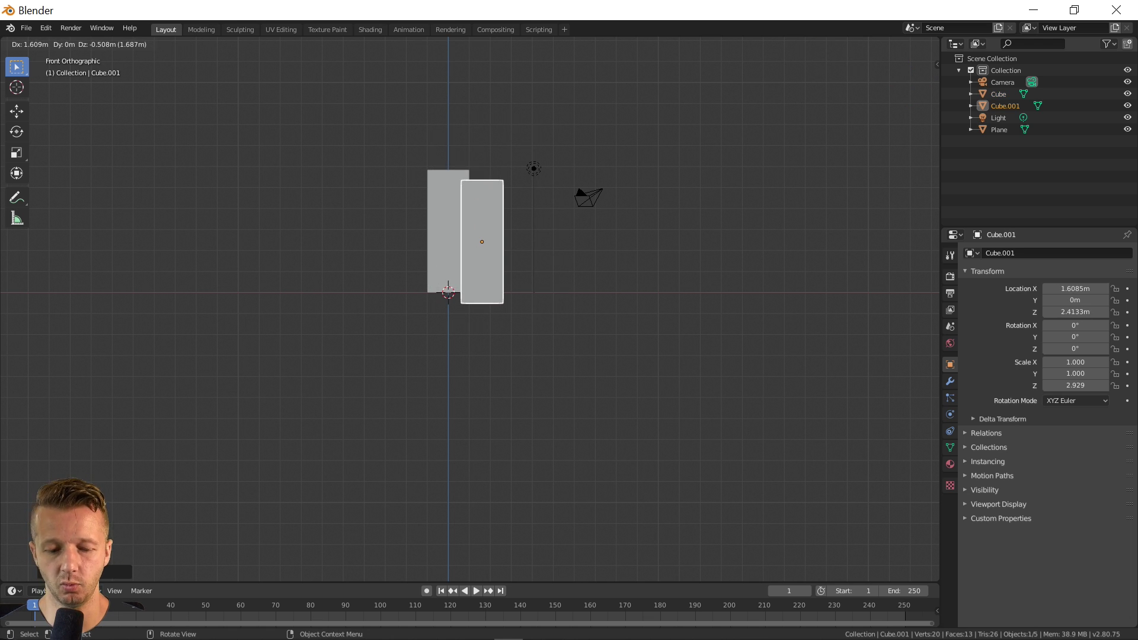
key("y")
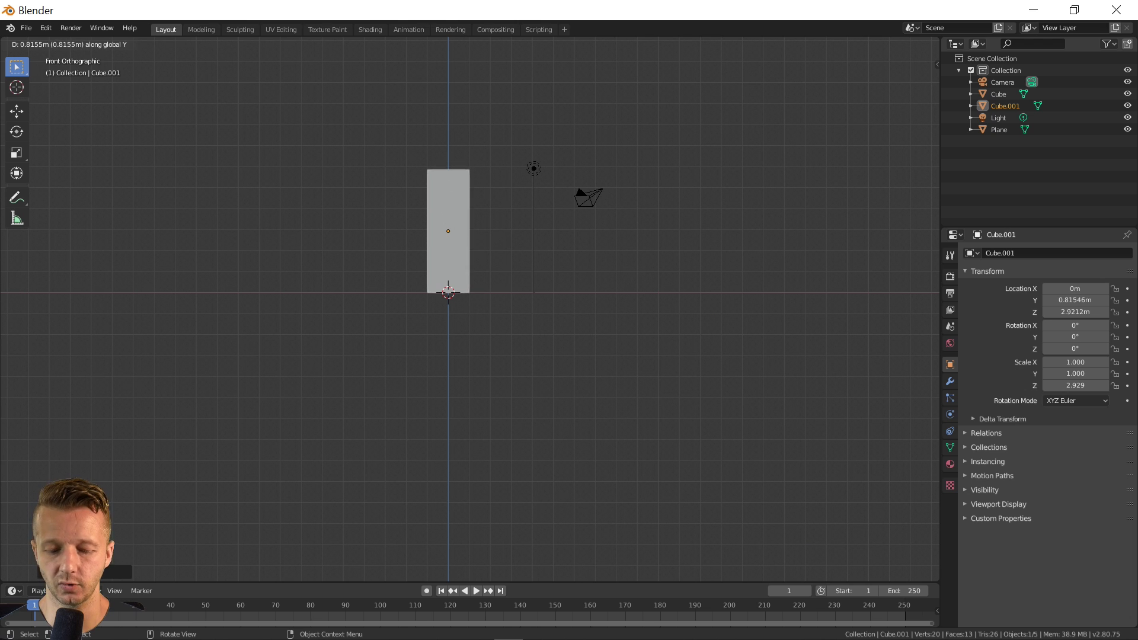
key("x")
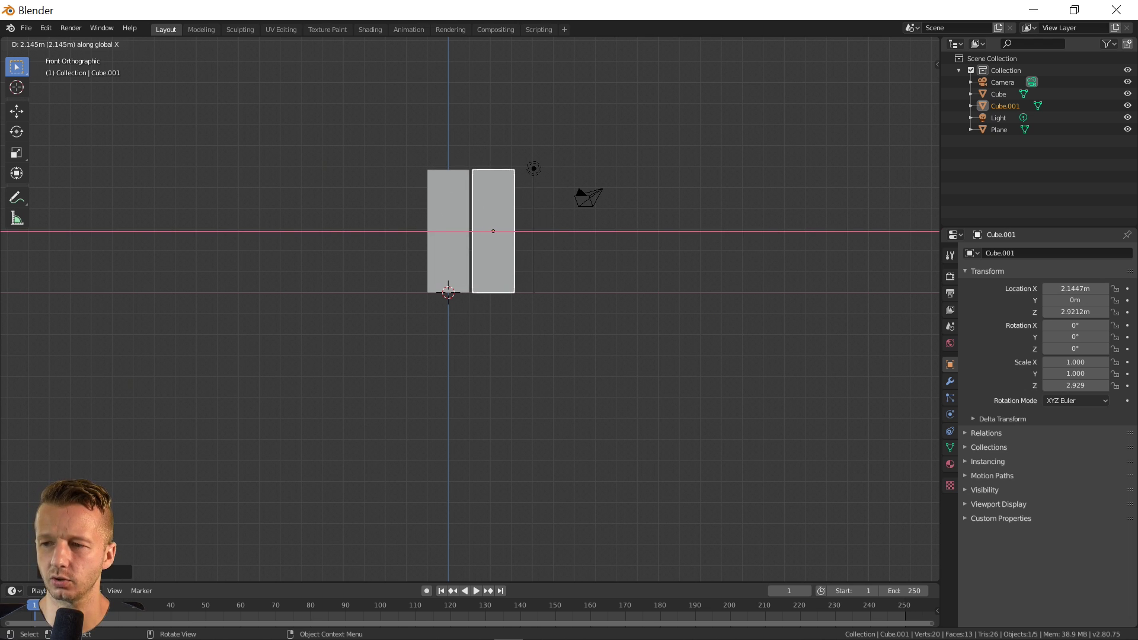
left_click(519, 222)
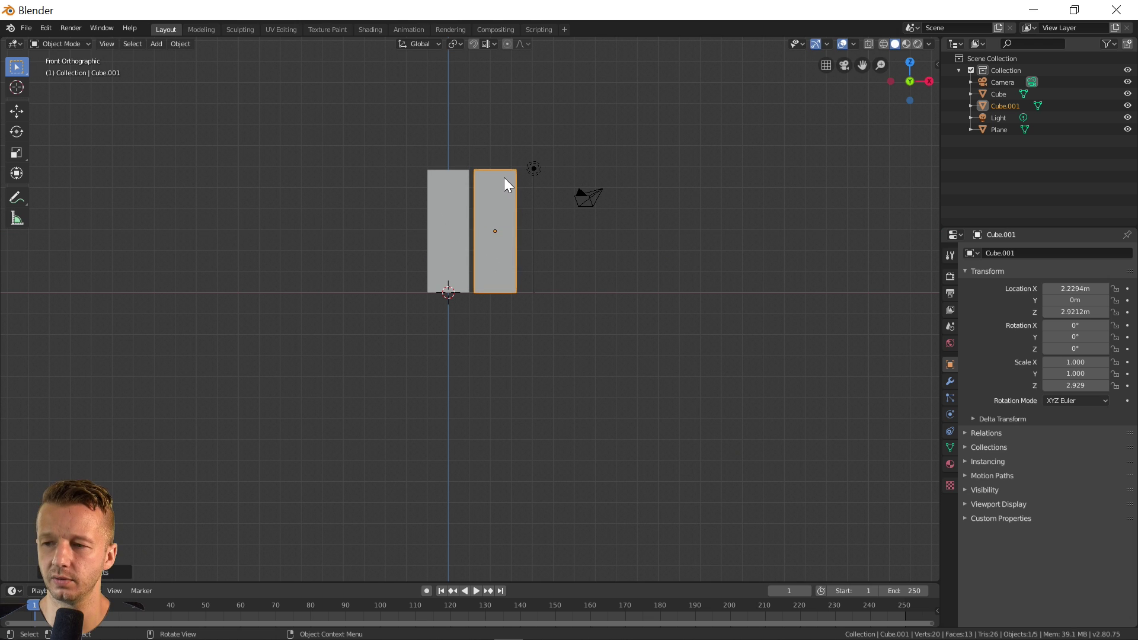
Shorten the copied block to a Z scale of about 2.01 and lower it to about 2.02 m so it stands on the ground
key("s")
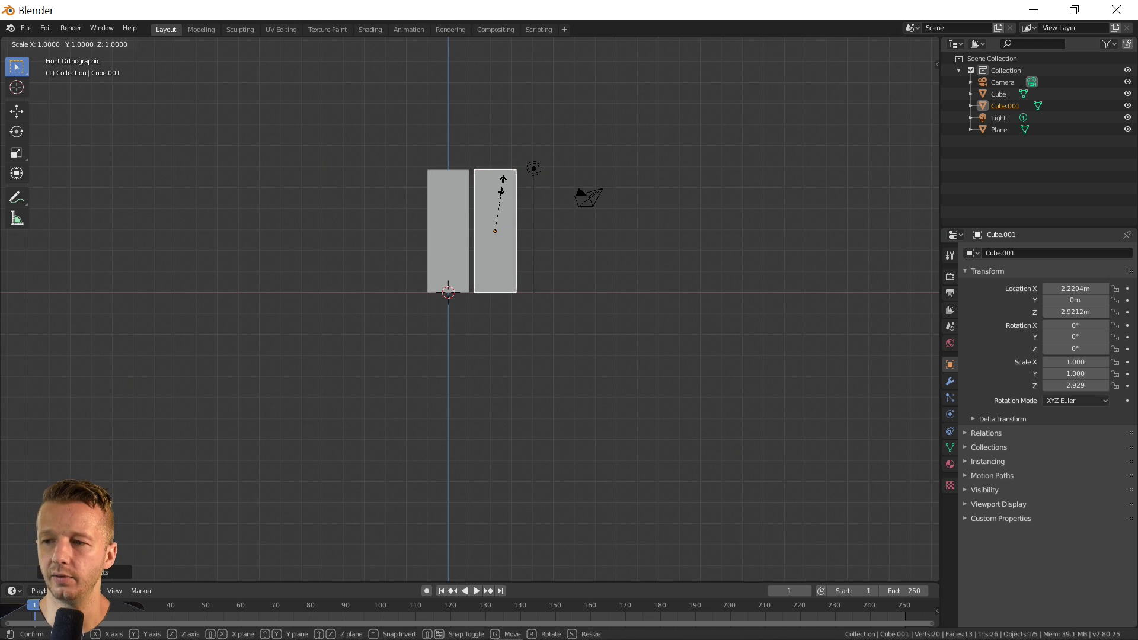
key("z")
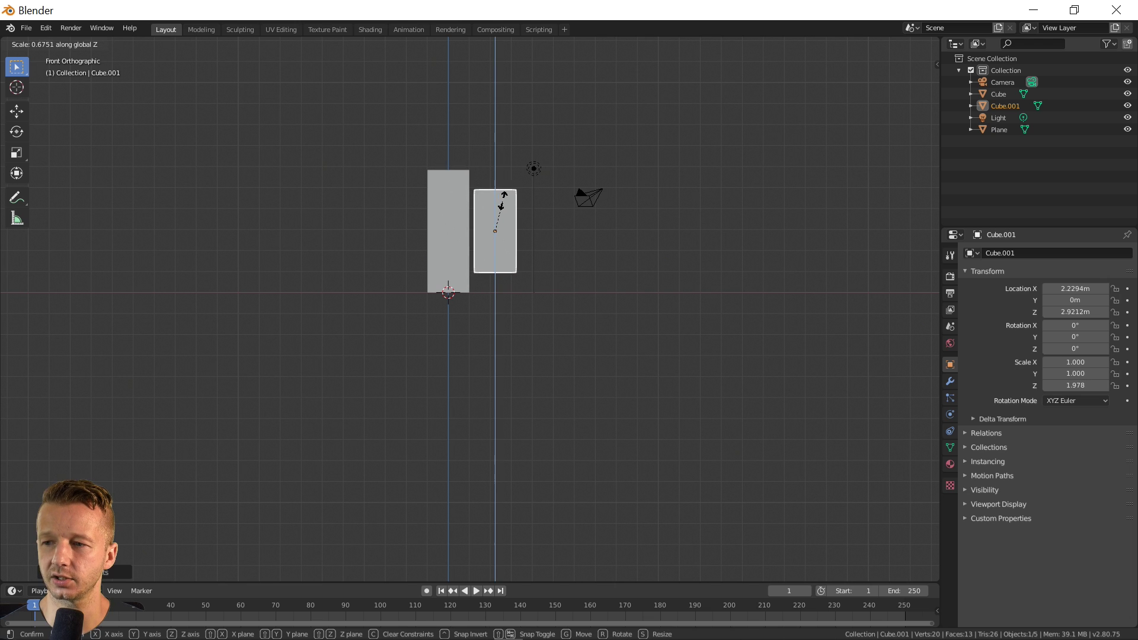
left_click(503, 200)
key("g")
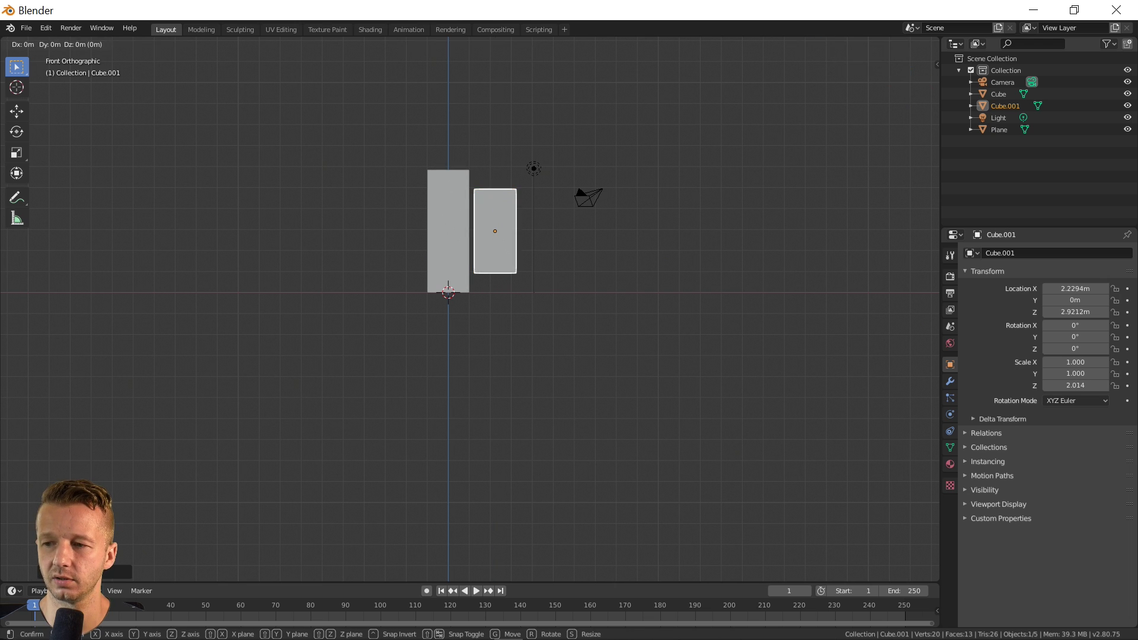
key("z")
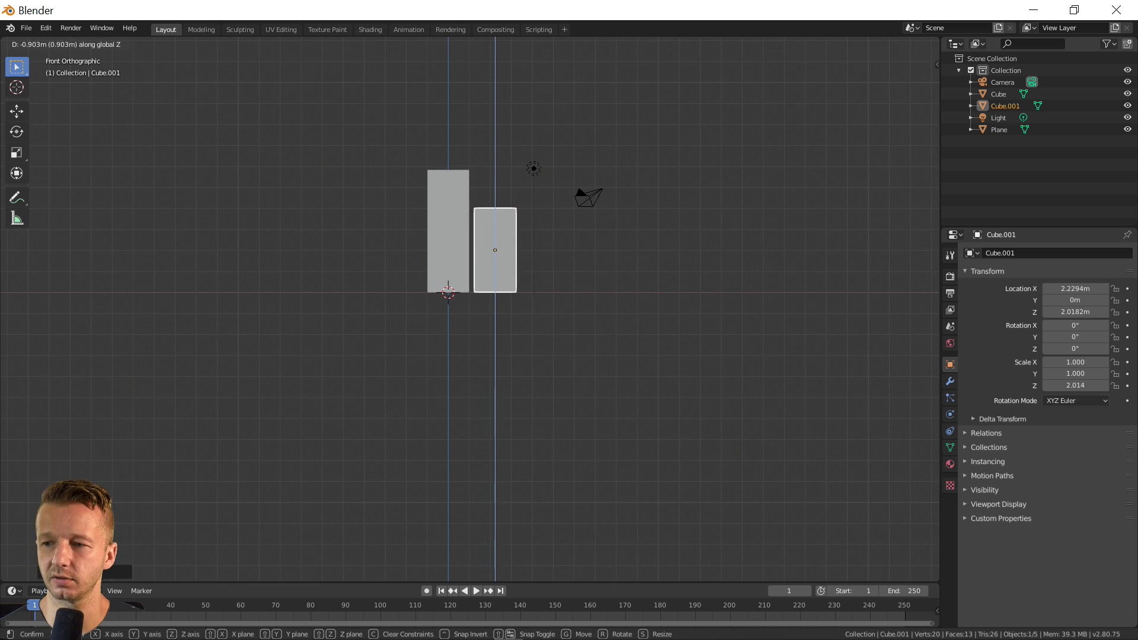
left_click(502, 226)
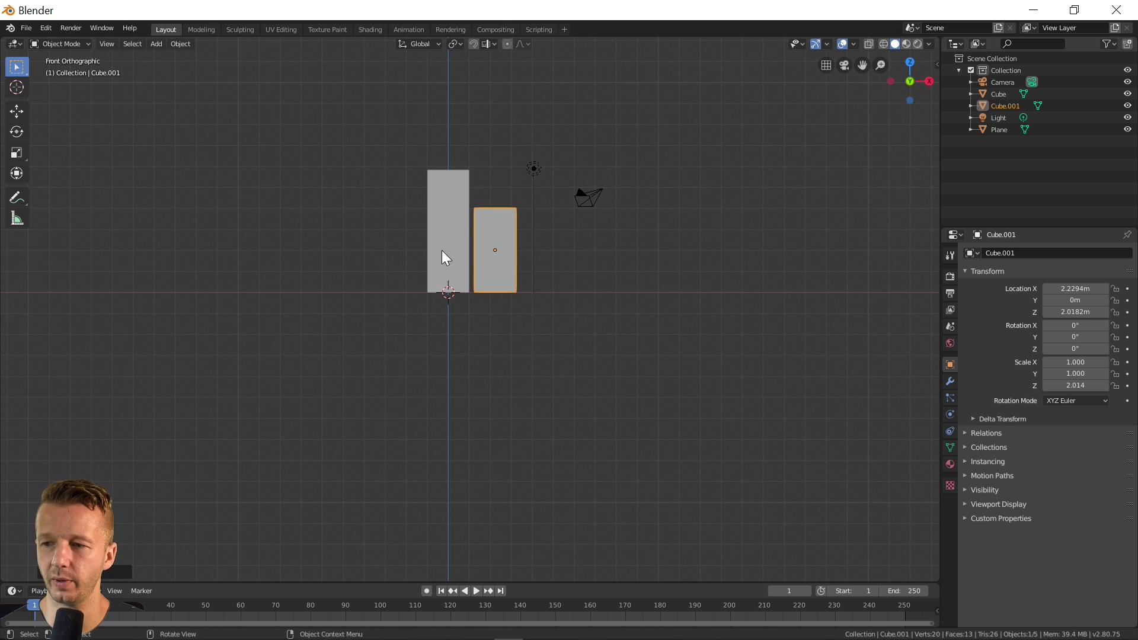
Duplicate the shorter block and place the new copy along the global X axis at about 4.46 m
middle_click_drag(442, 254, 497, 288)
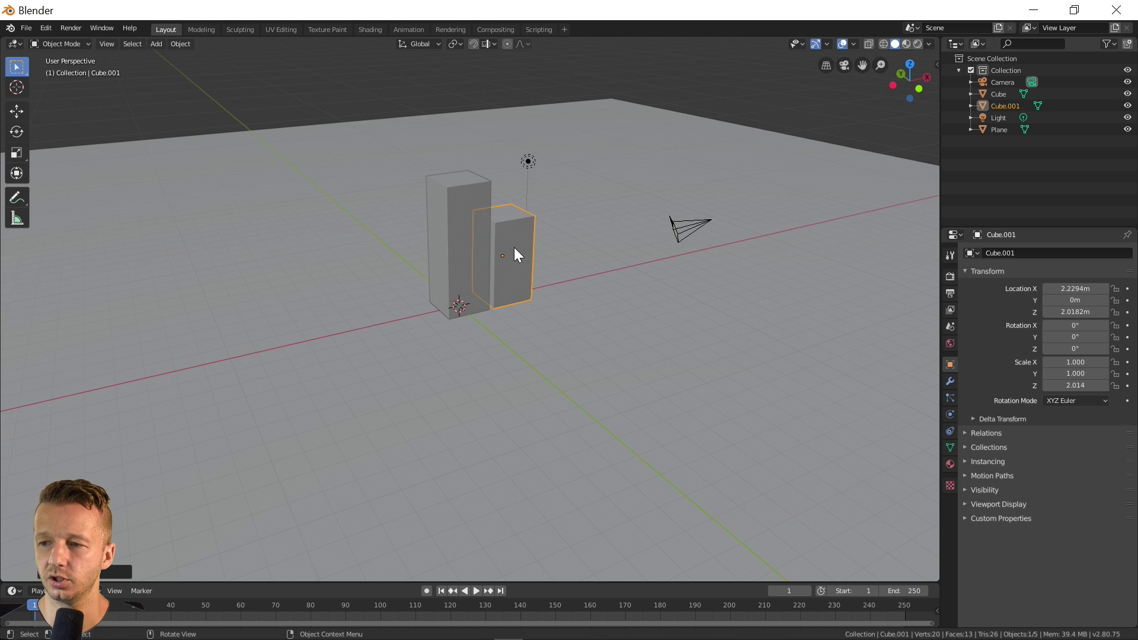
middle_click_drag(511, 246, 498, 245)
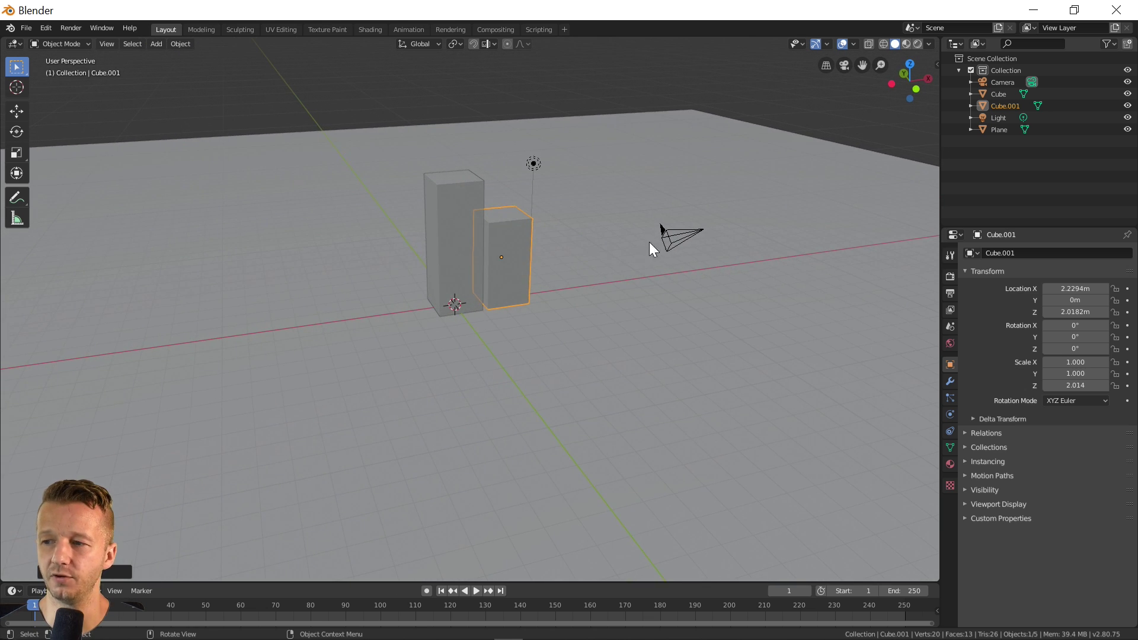
middle_click_drag(589, 252, 610, 248)
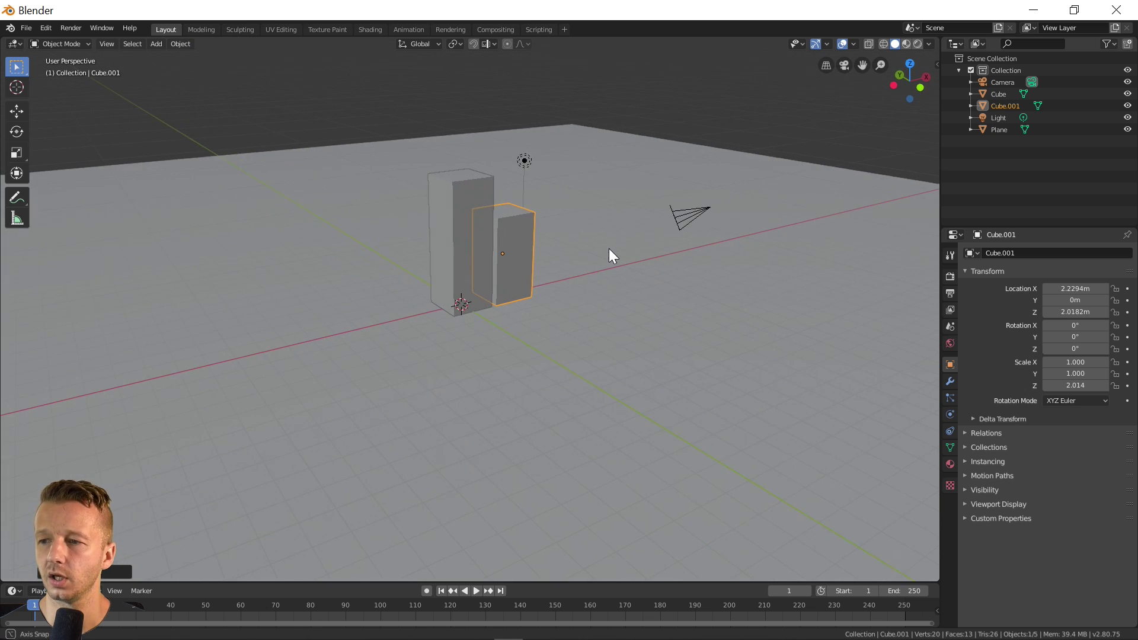
key("KP_3")
key("KP_3")
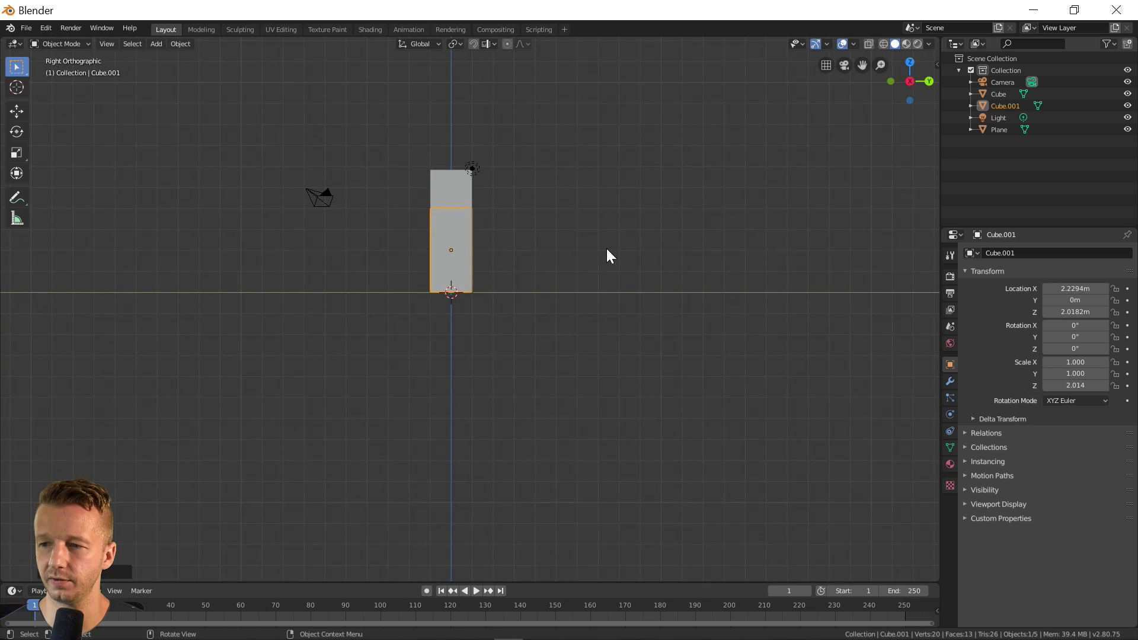
key("KP_1")
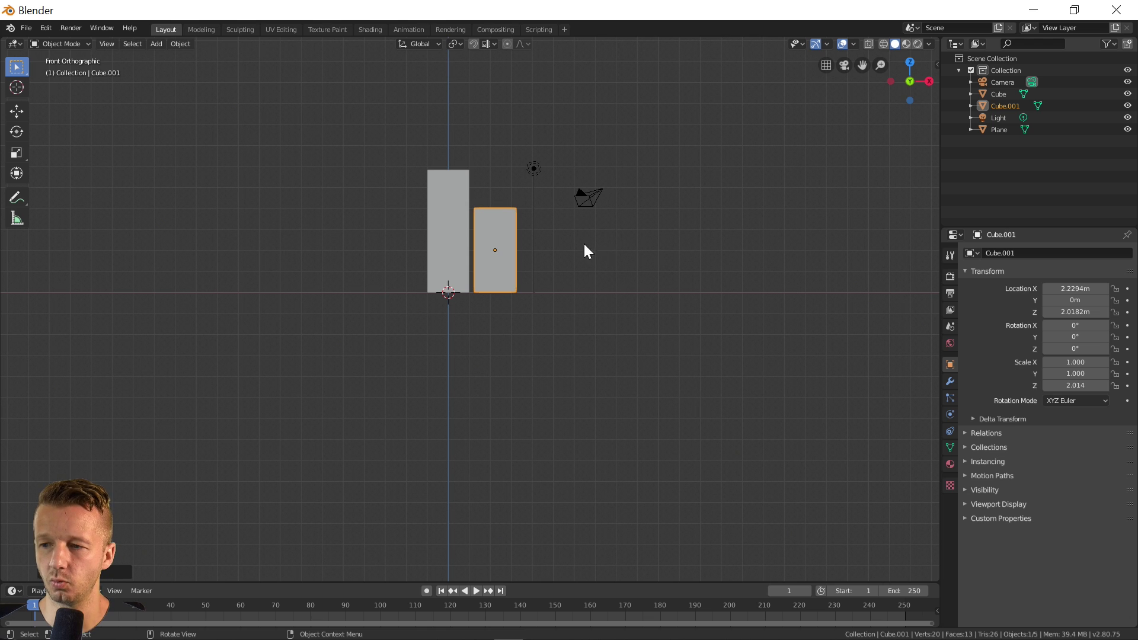
key("shift+d")
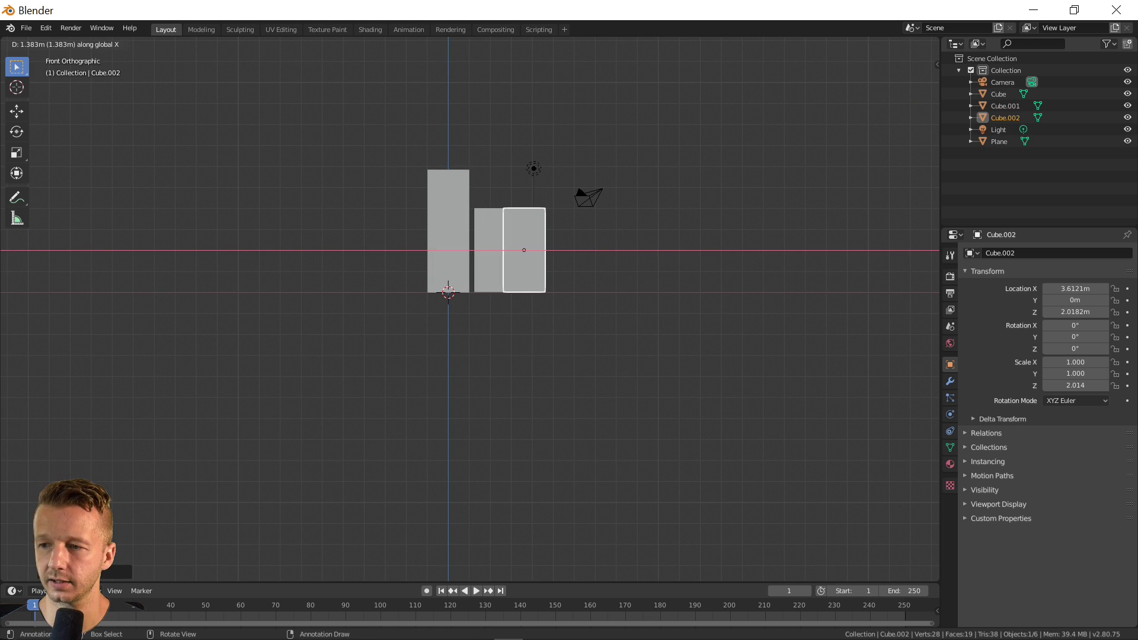
left_click(560, 249)
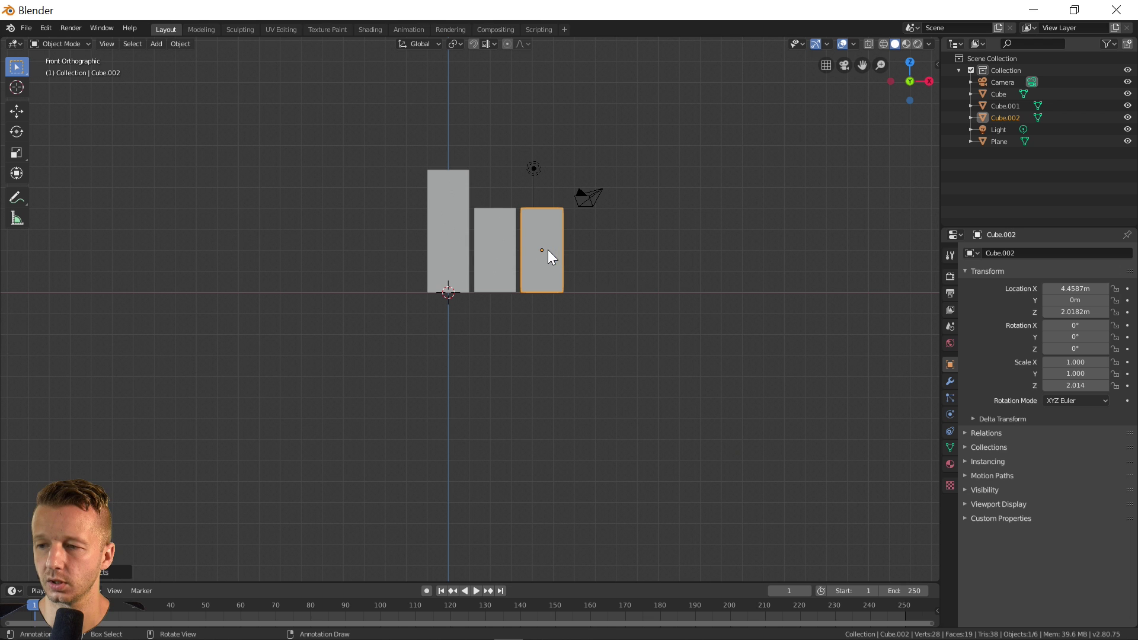
Stretch the third block to a Z scale of about 3.48 and raise it to about 3.49 m so it stands on the ground
key("s")
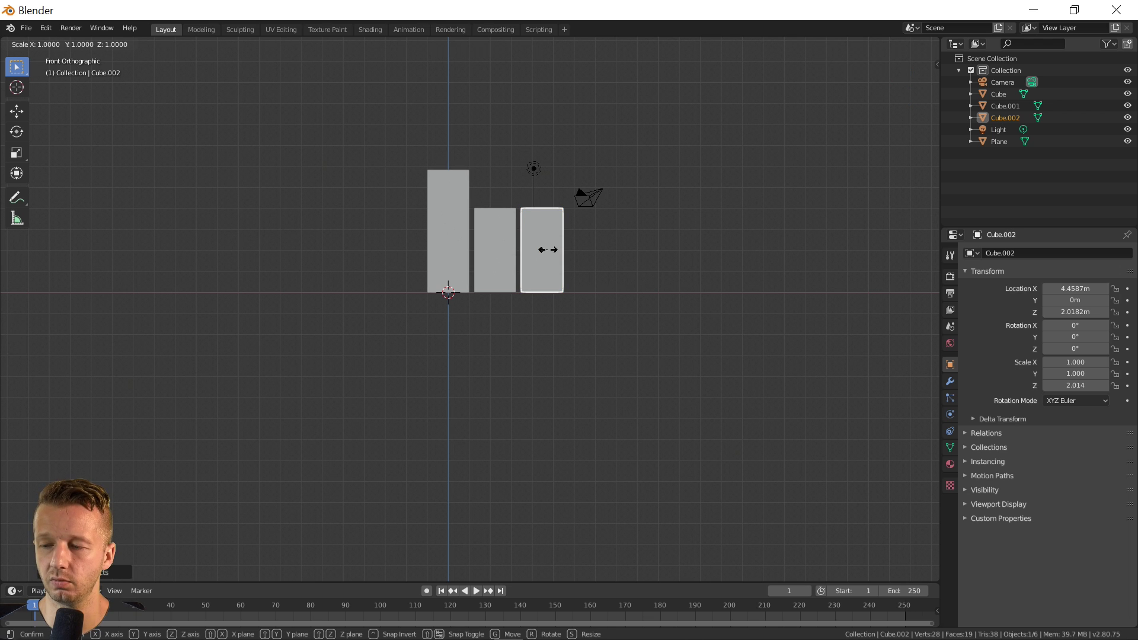
key("z")
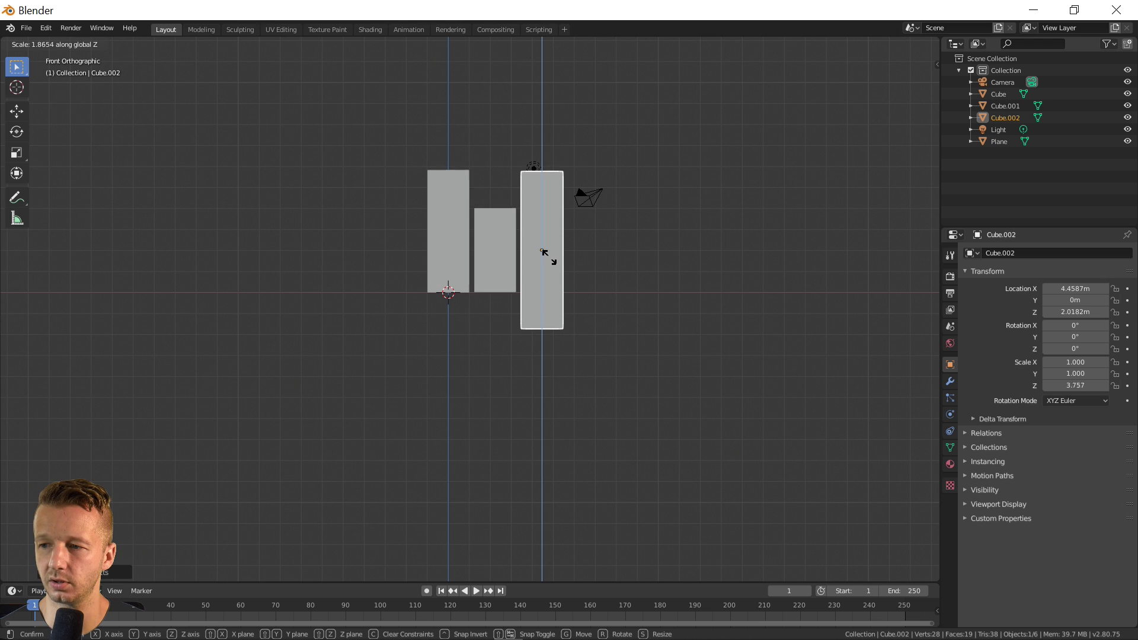
left_click(543, 254)
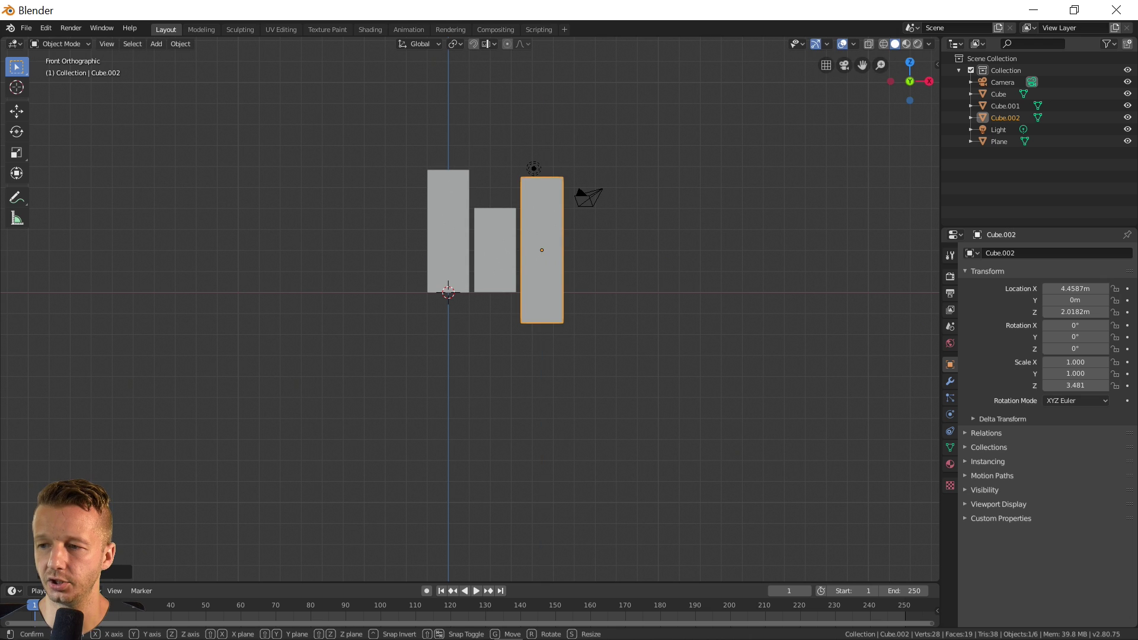
key("g")
key("z")
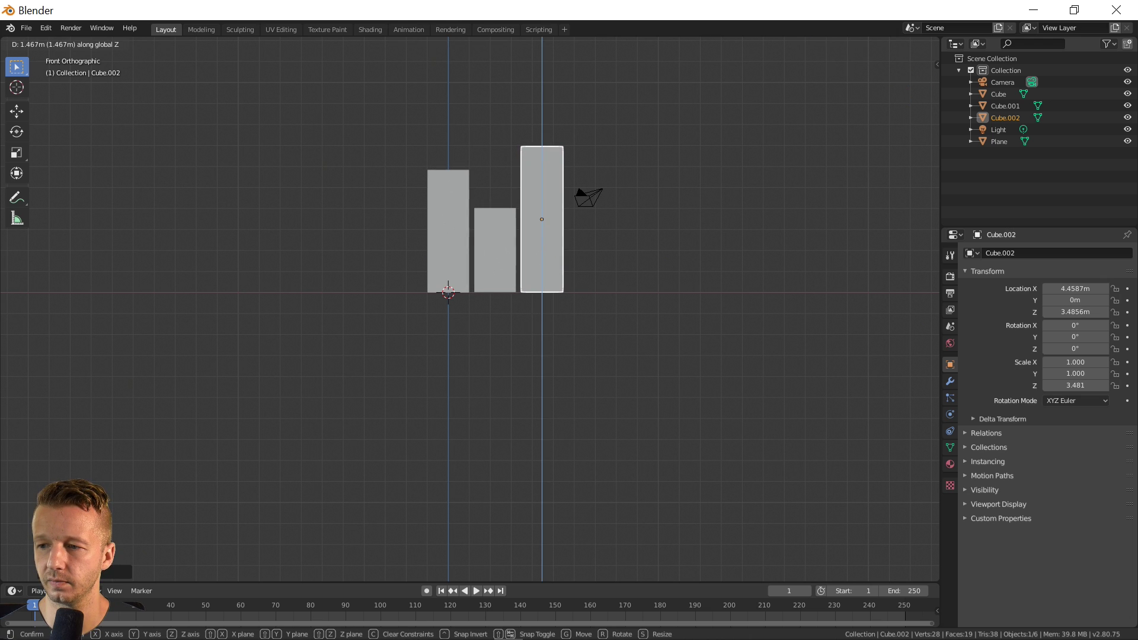
left_click(550, 220)
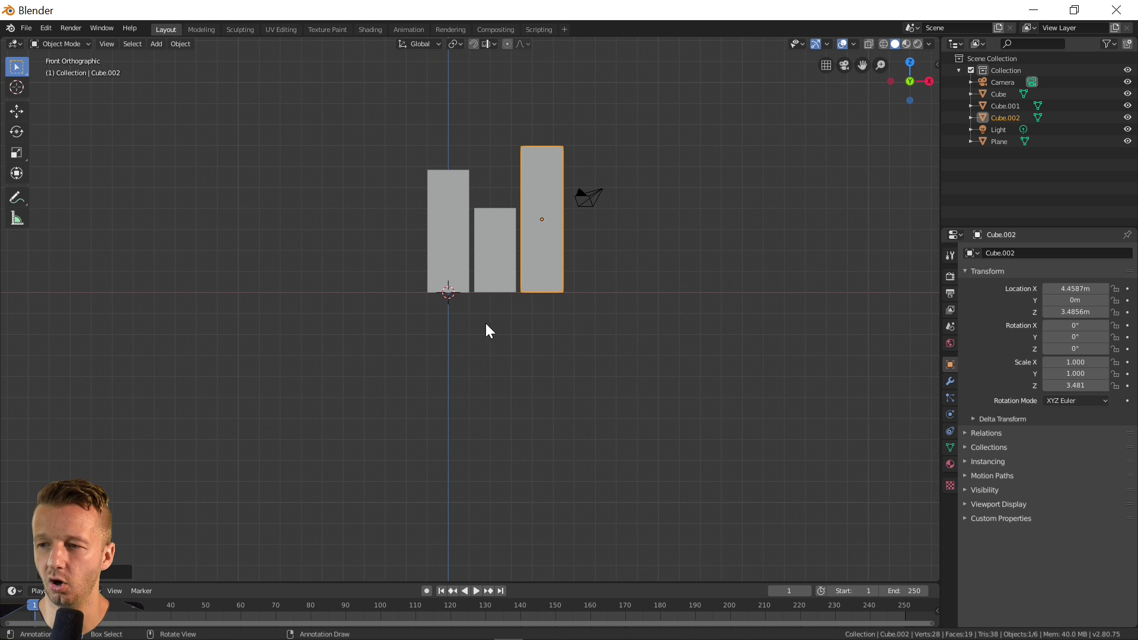
Duplicate the three blocks together and place the copies in line along the global X axis, the tallest copy at about 11.09 m
middle_click_drag(486, 325, 521, 365)
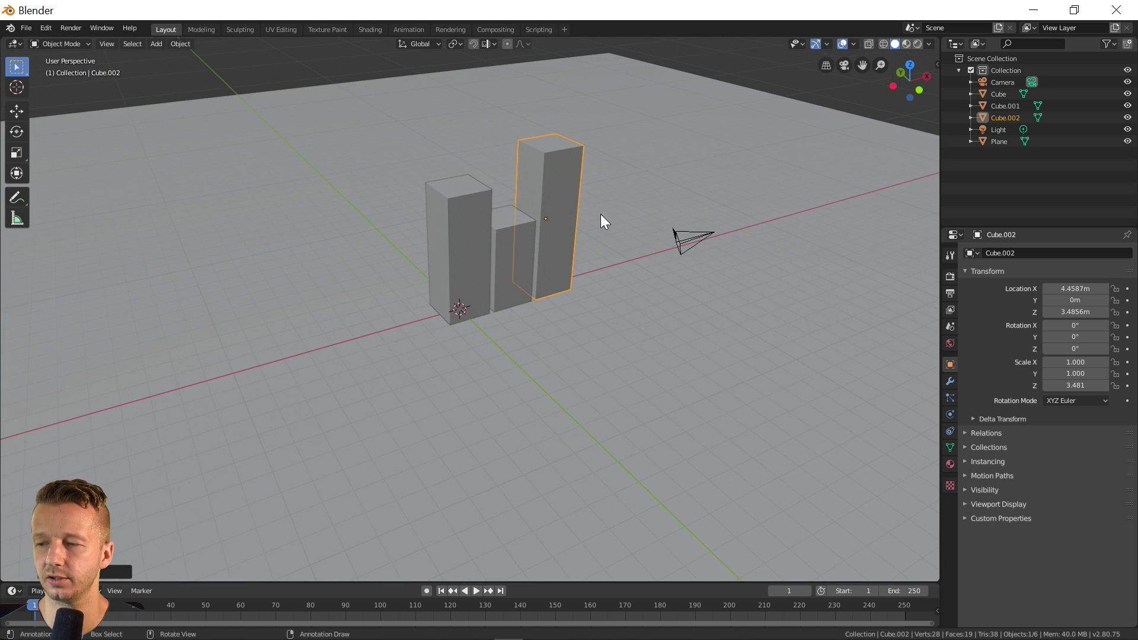
left_click(467, 239)
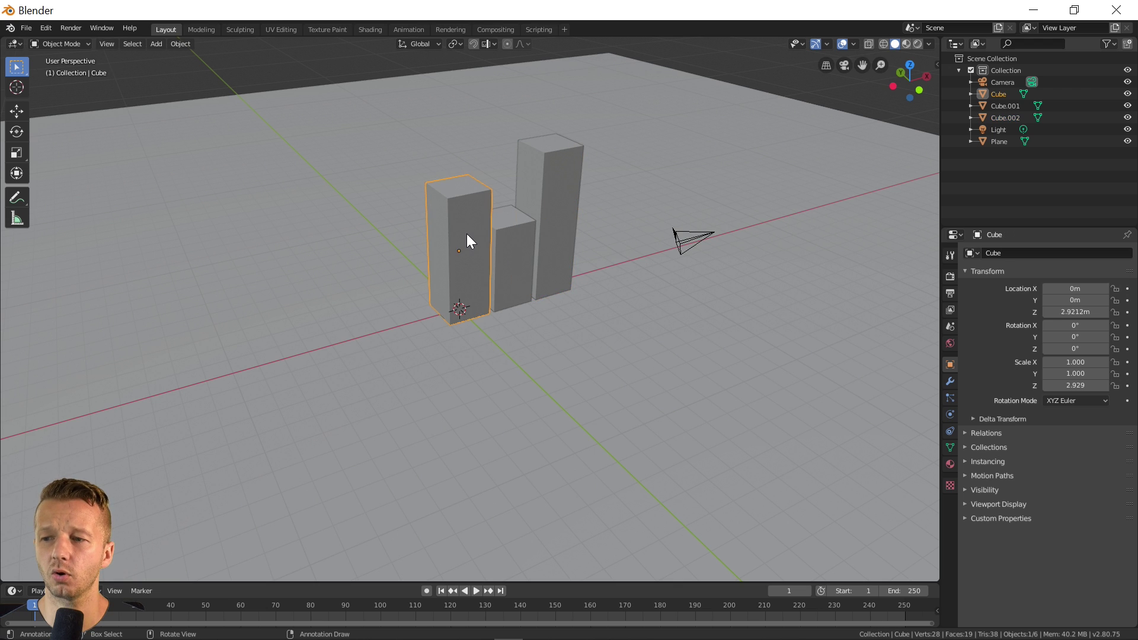
left_click(514, 246, "shift")
left_click(560, 237, "shift")
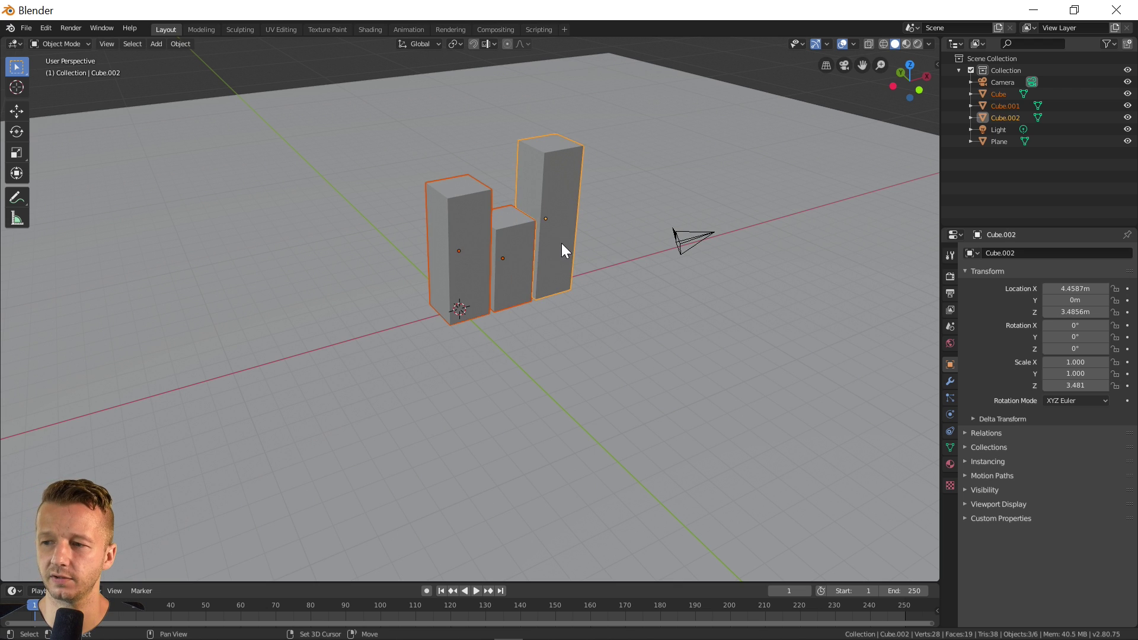
key("KP_3")
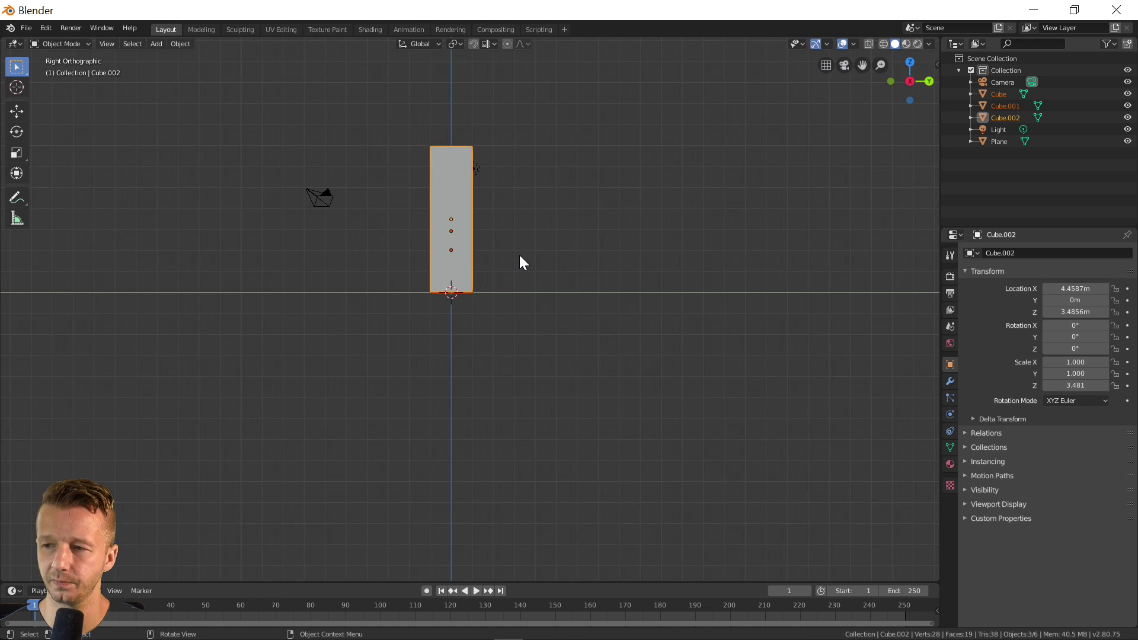
key("KP_1")
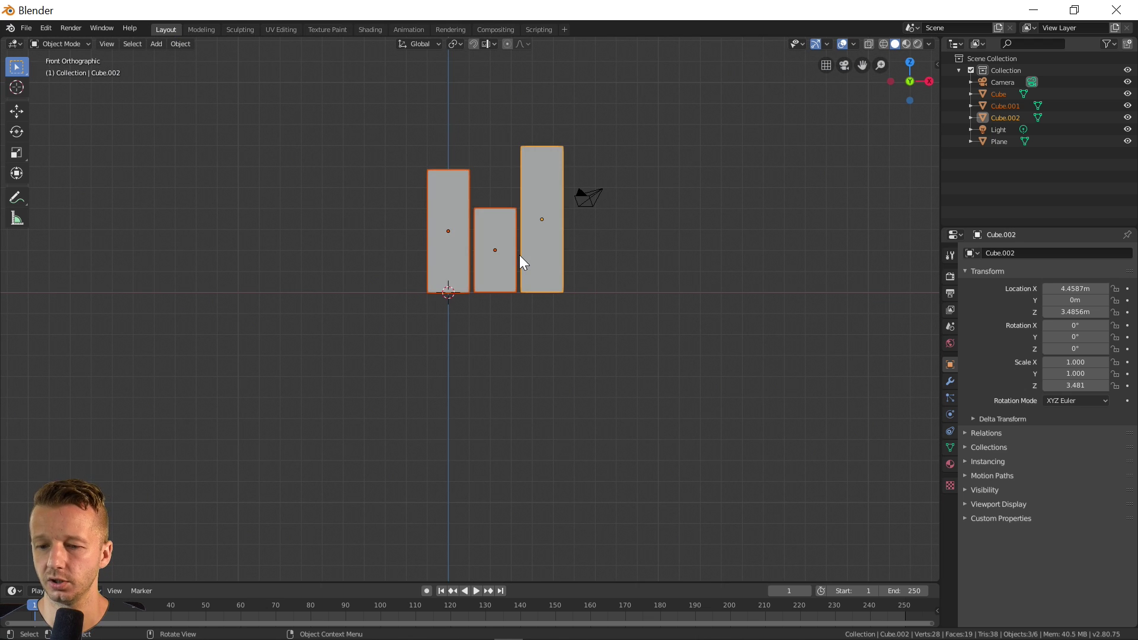
key("shift+d")
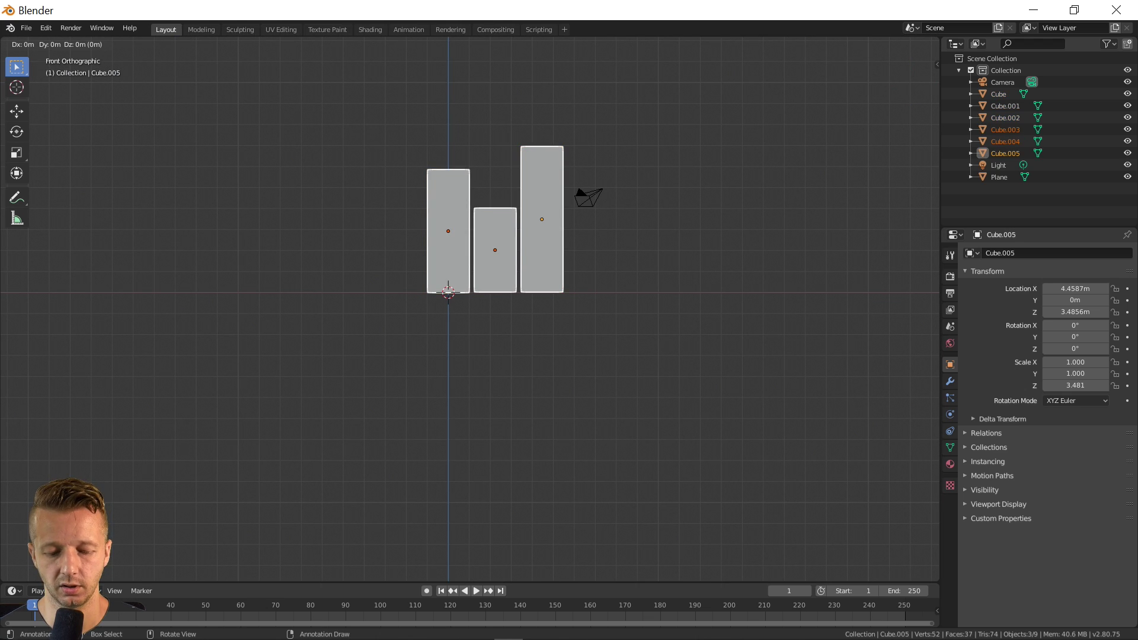
key("x")
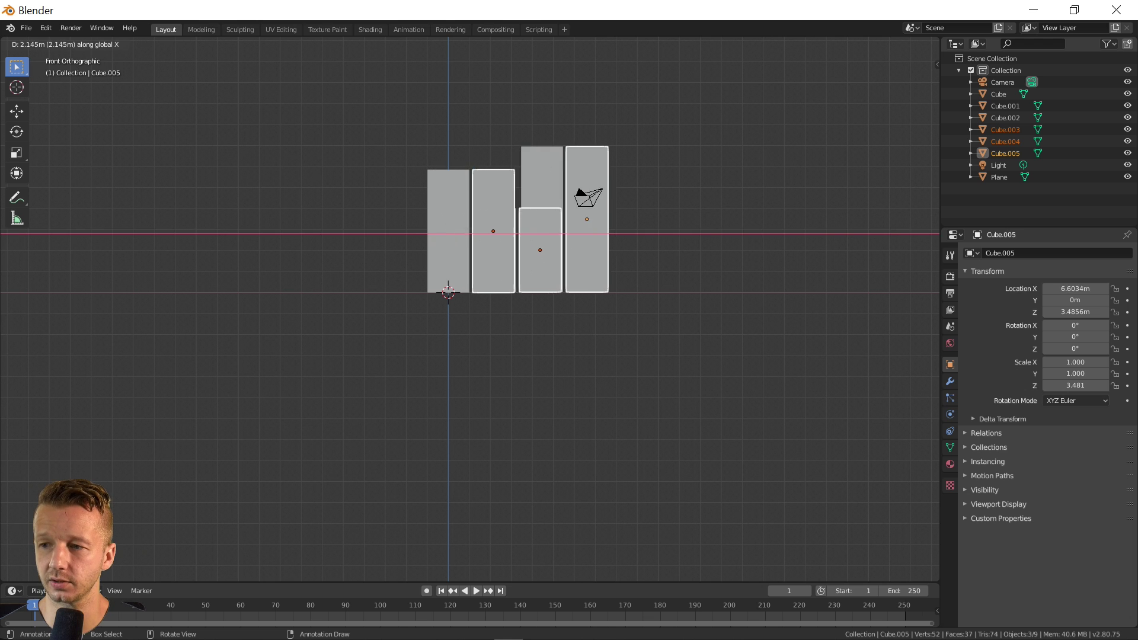
left_click(660, 249)
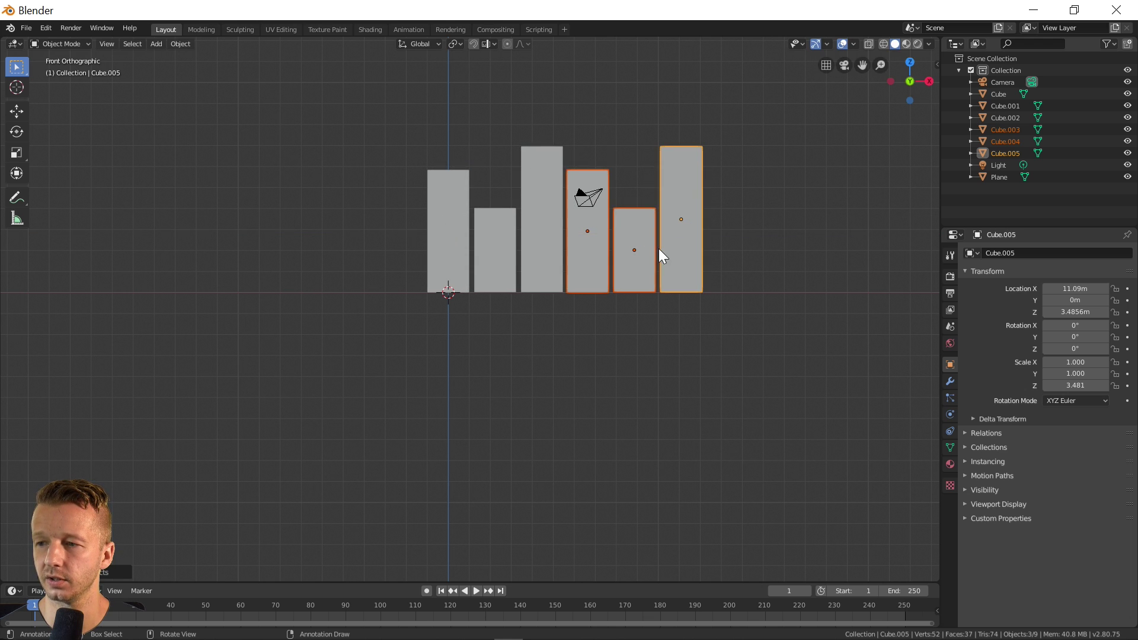
Nudge the three copied blocks slightly along the global X axis so the tallest one sits at about 11.18 m
key("g")
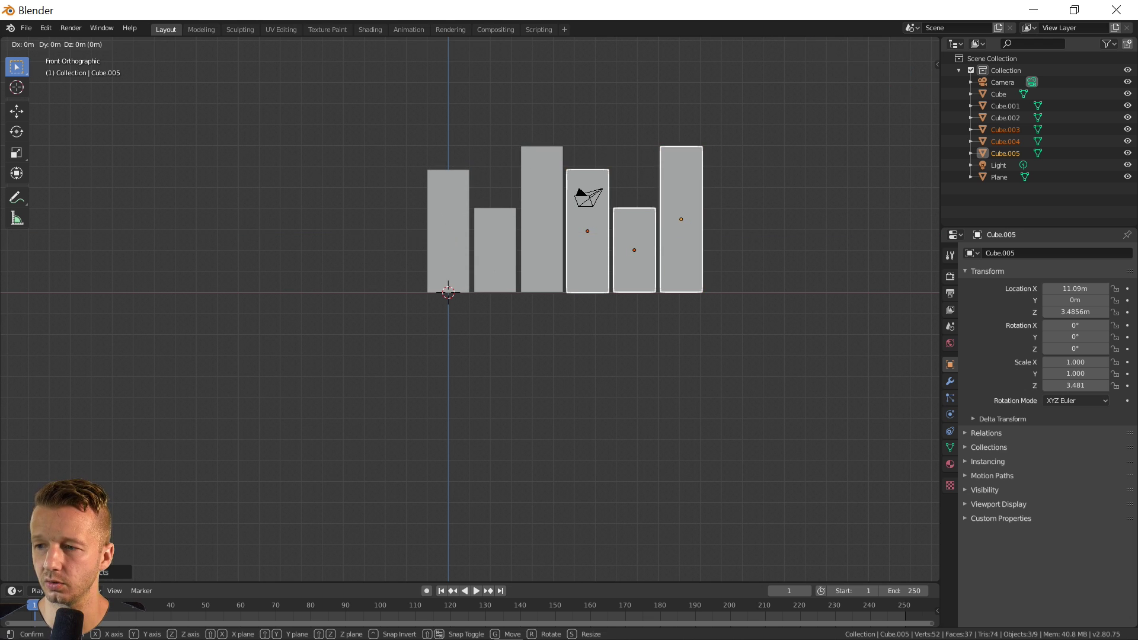
key("x")
left_click(618, 240)
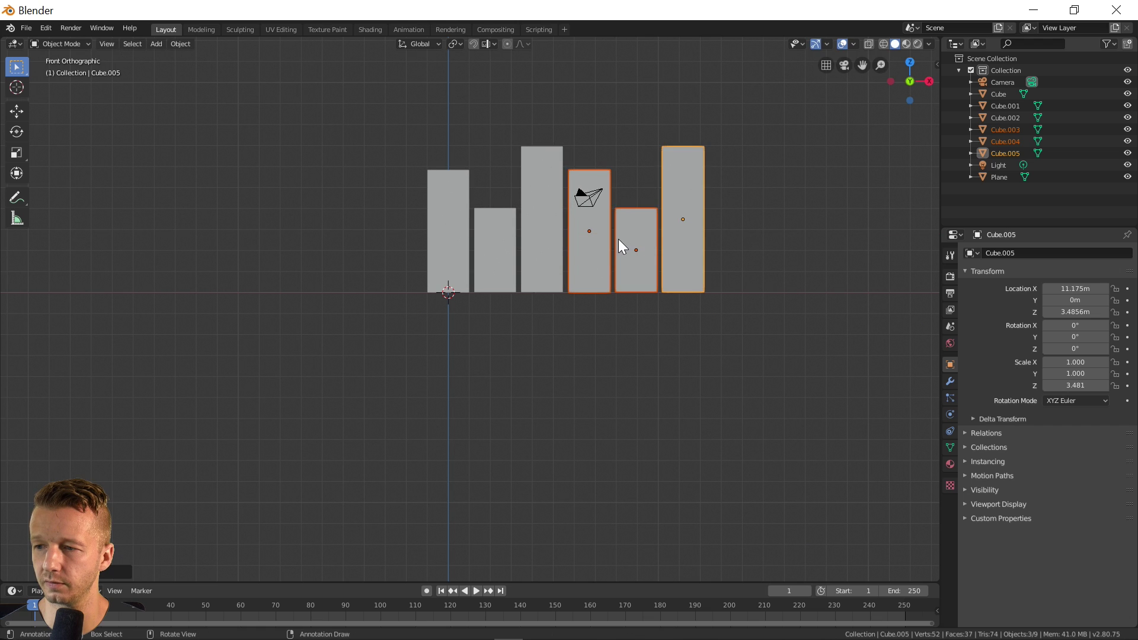
Shorten the fourth block to a Z scale of about 2.69 and lower it to about 2.67 m so it stands on the ground
left_click(597, 231)
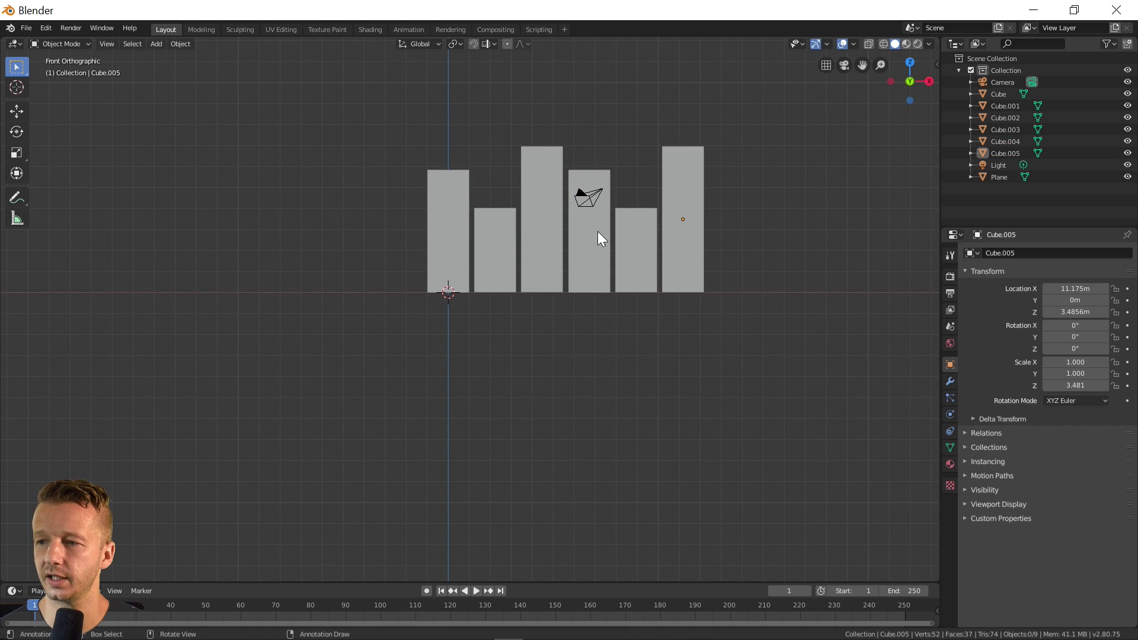
key("g")
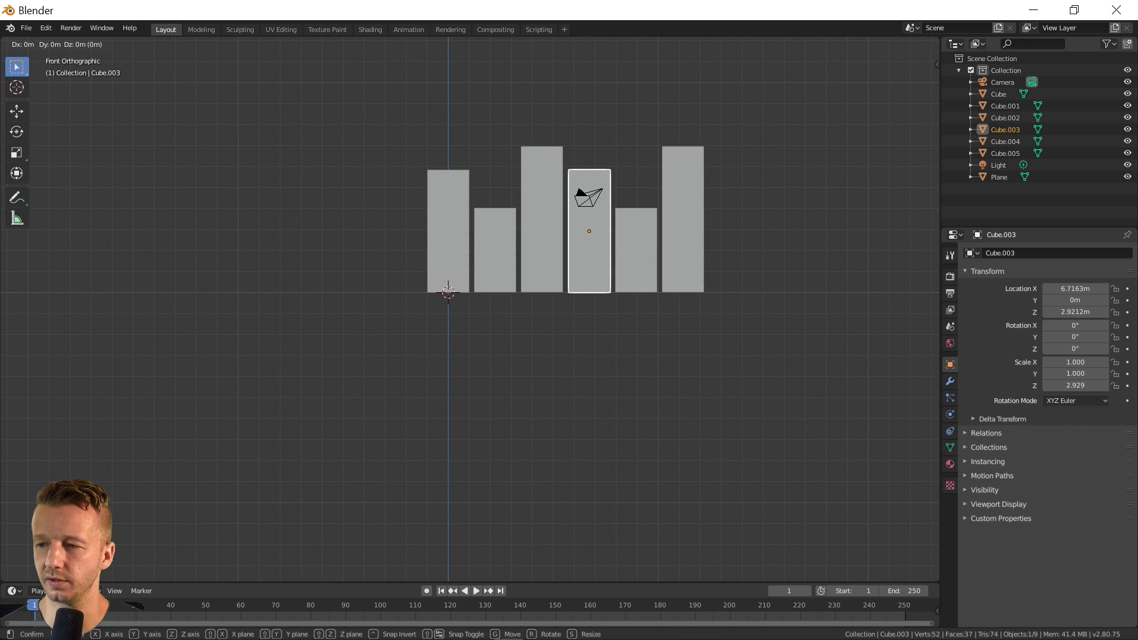
key("s")
key("z")
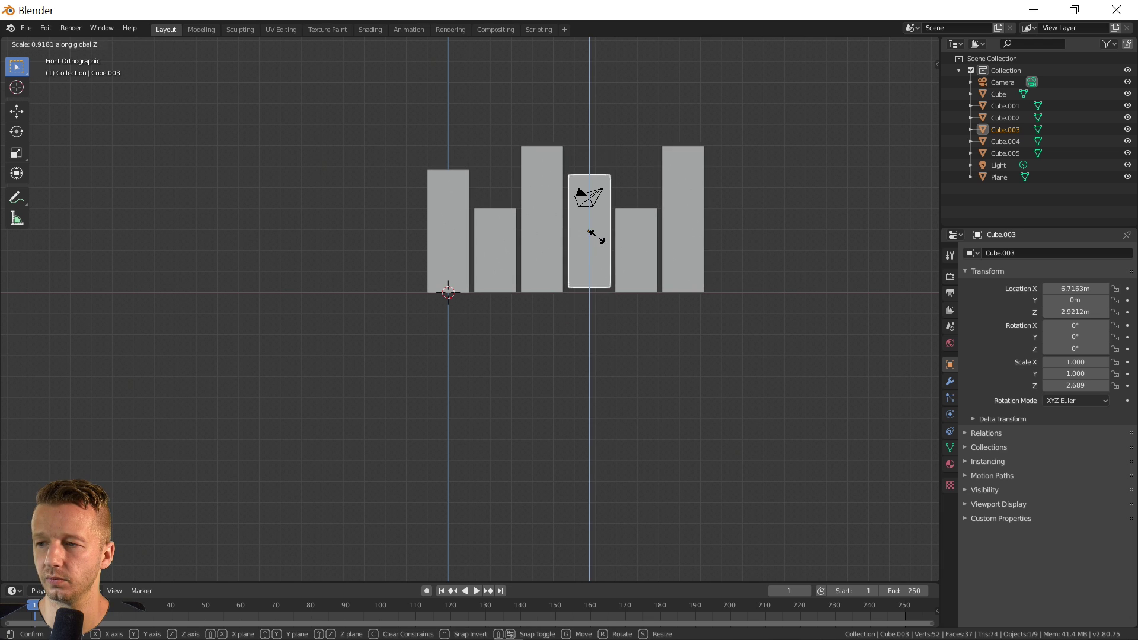
left_click(598, 240)
key("g")
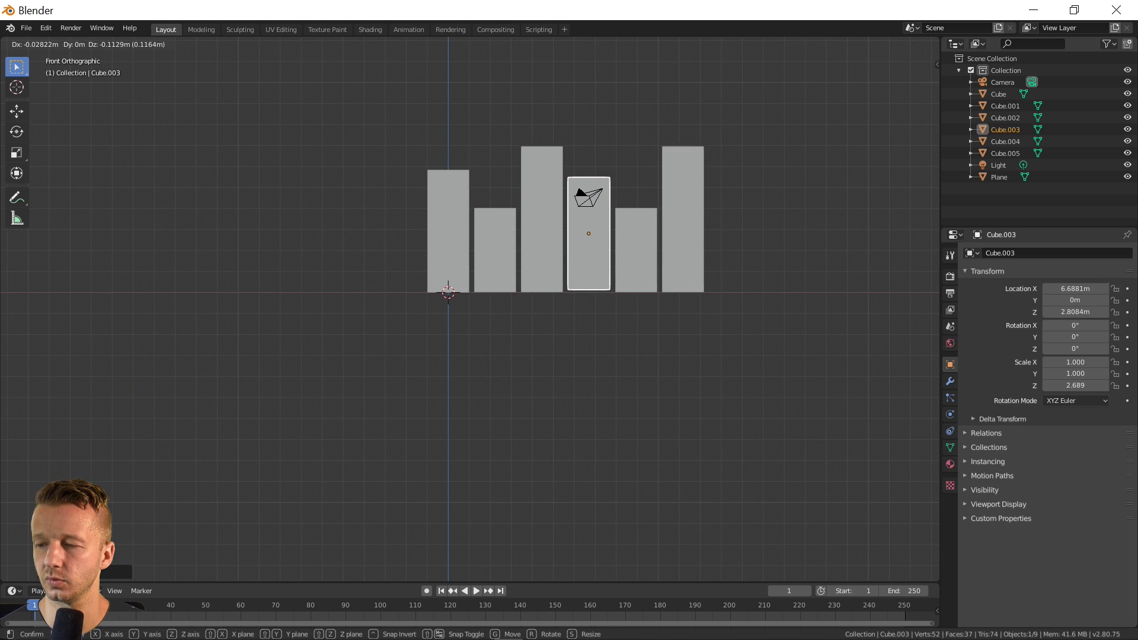
key("z")
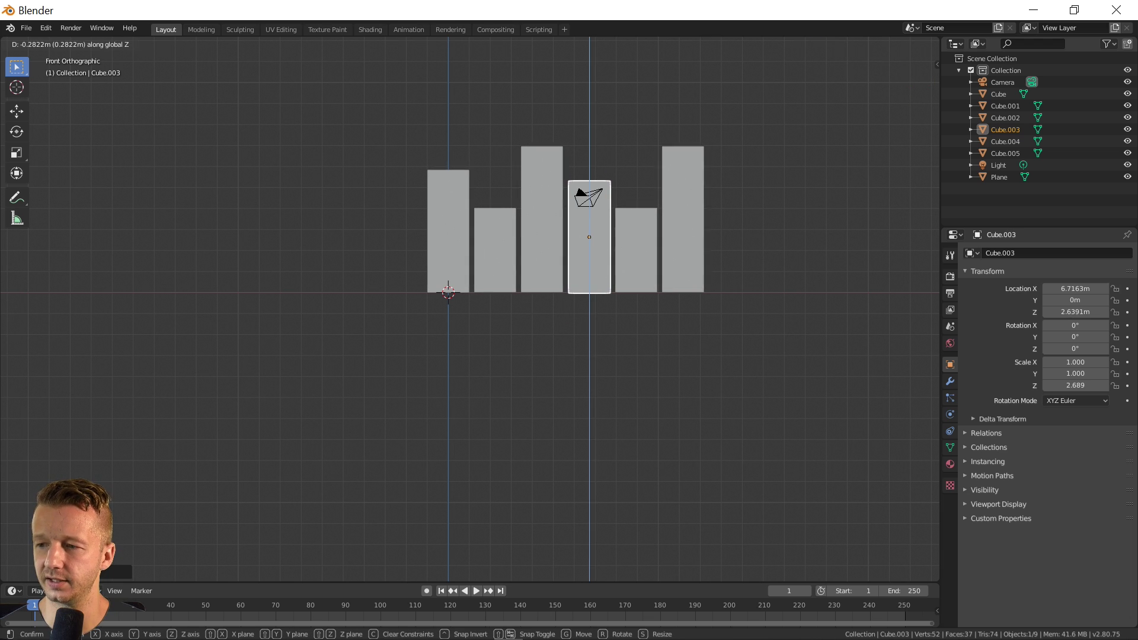
key("Return")
Stretch the fifth block to a Z scale of about 2.50, raise it to about 2.53 m onto the ground, and deselect it
left_click(649, 234)
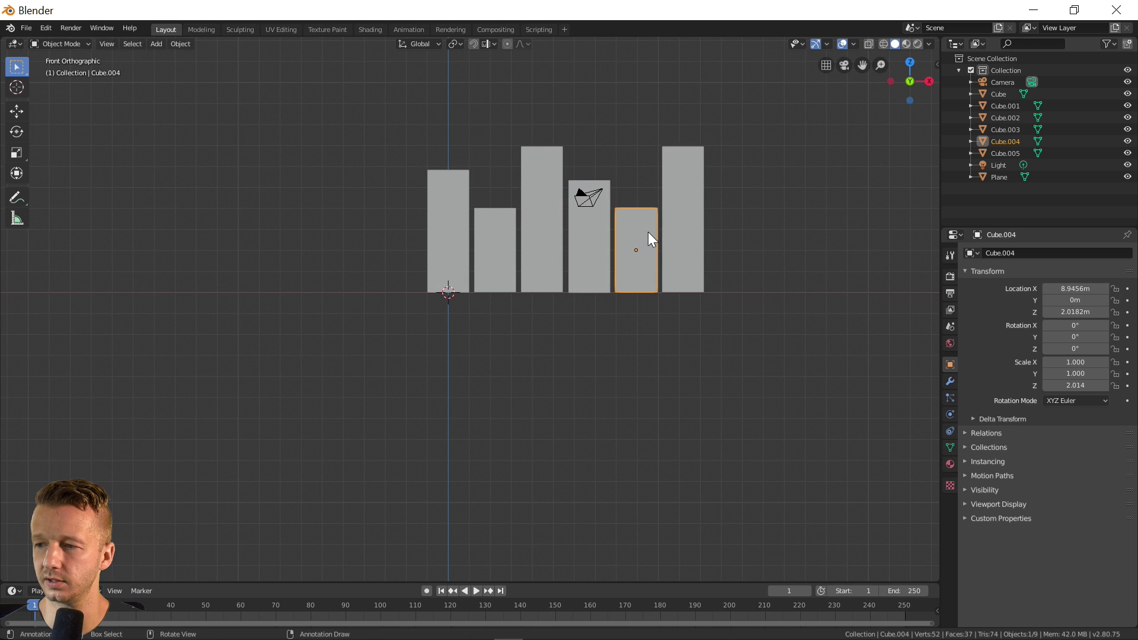
key("s")
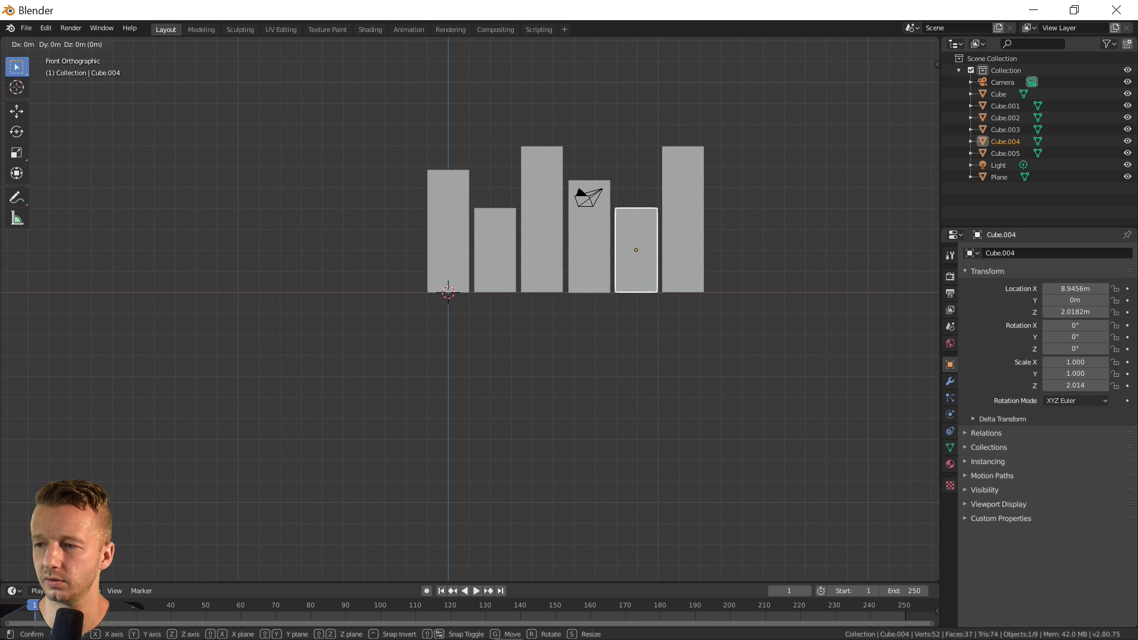
key("x")
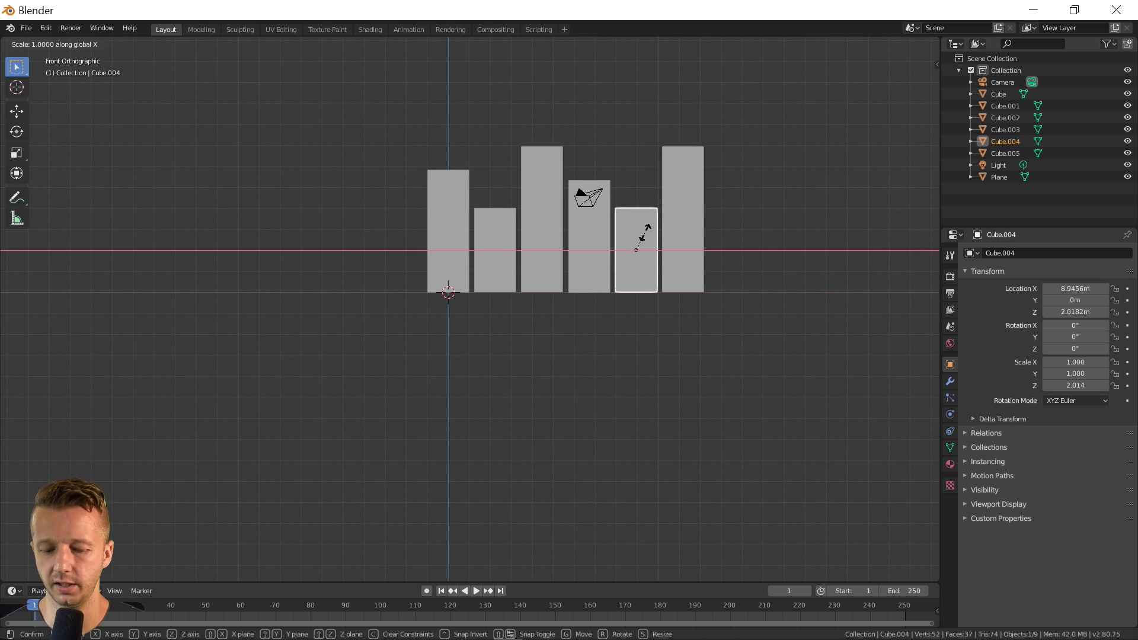
key("z")
key("Return")
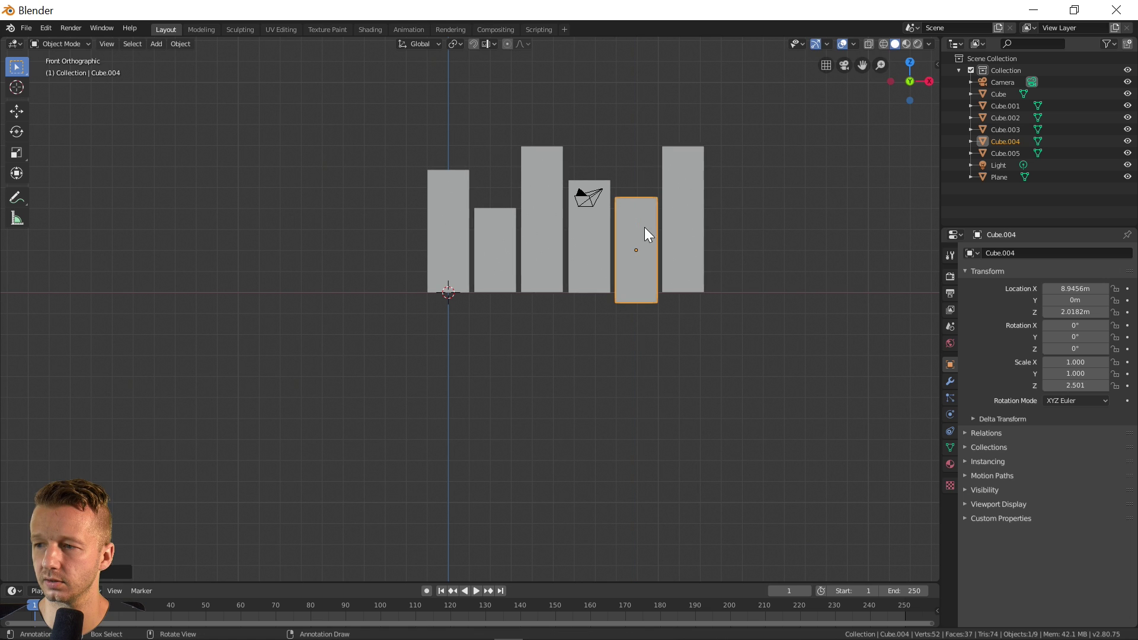
key("g")
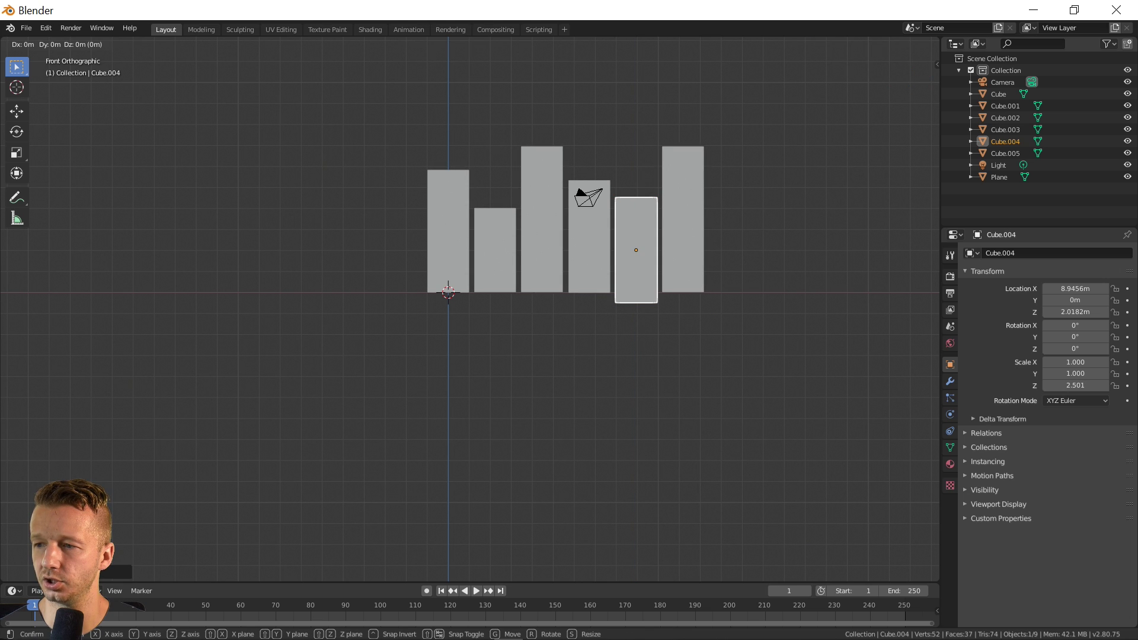
key("z")
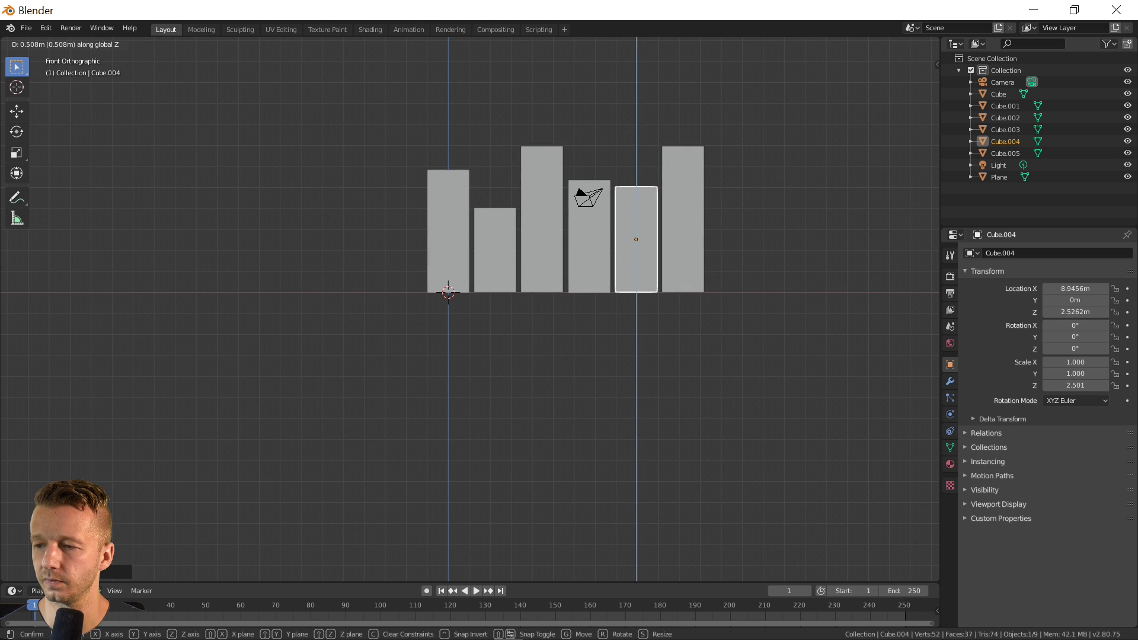
left_click(639, 233)
left_click(556, 102)
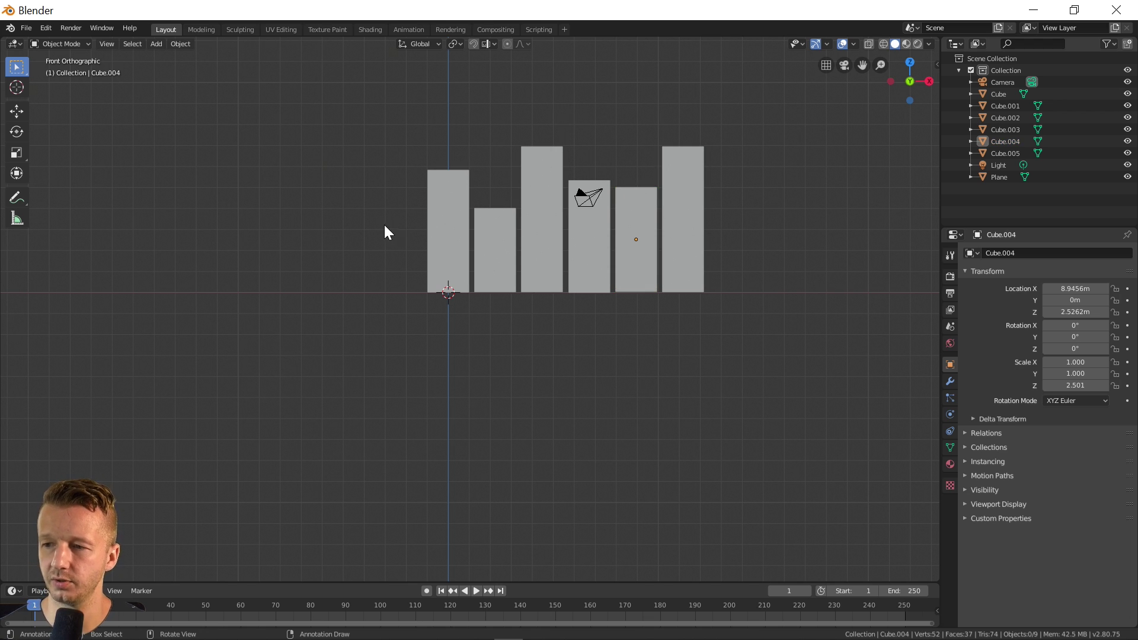
Switch to the top view and hide the ground plane
middle_click_drag(384, 225, 610, 276)
key("space")
key("space")
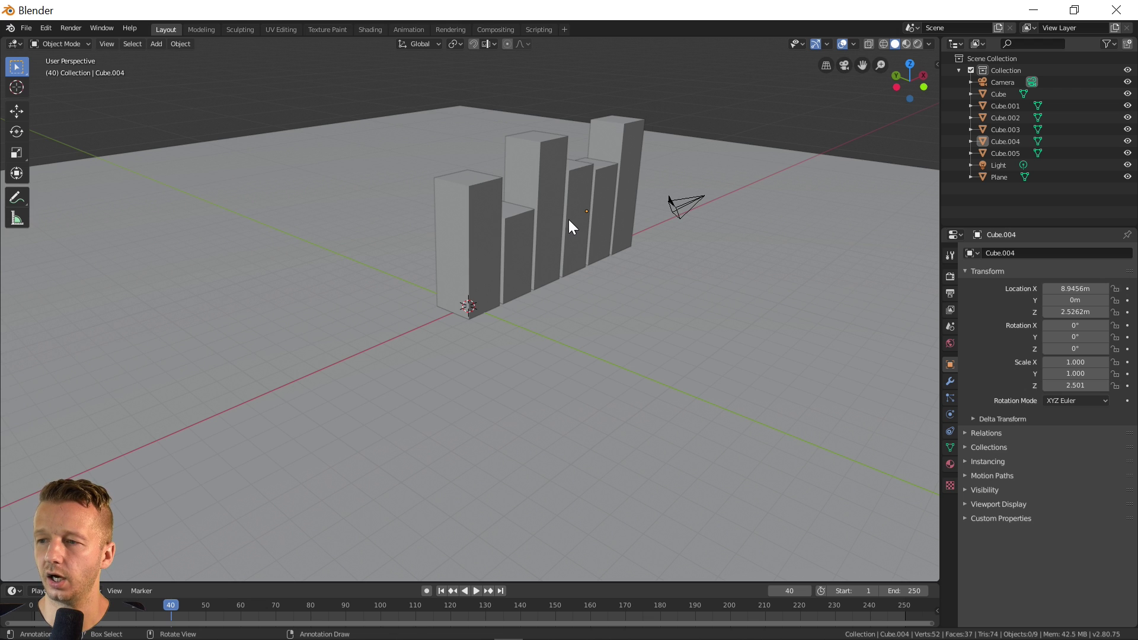
middle_click_drag(569, 223, 535, 250)
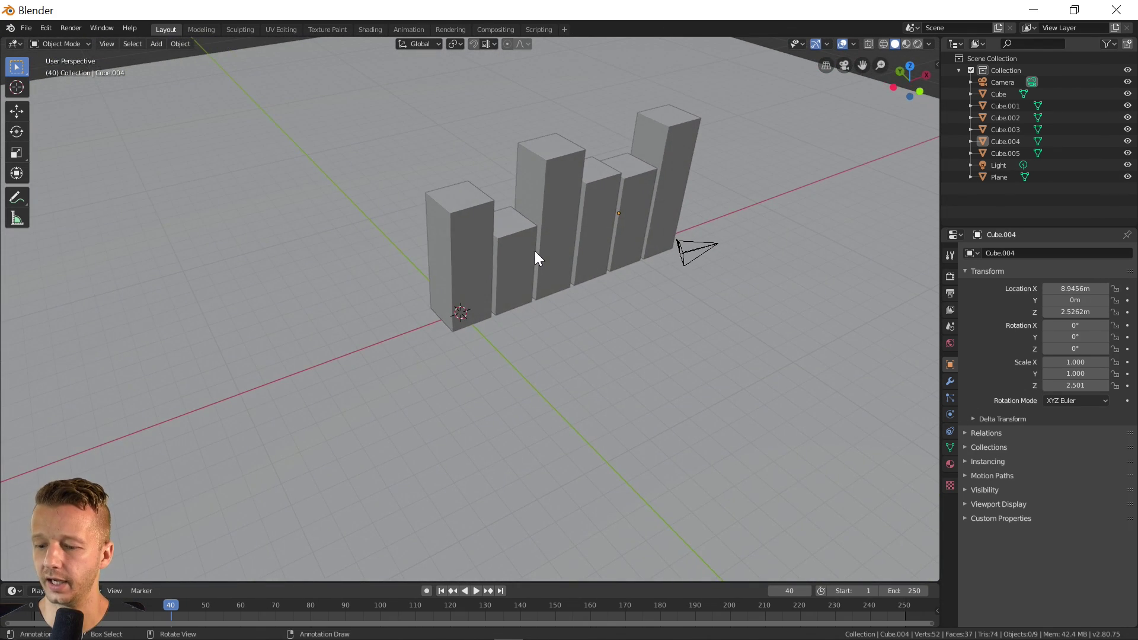
key("KP_7")
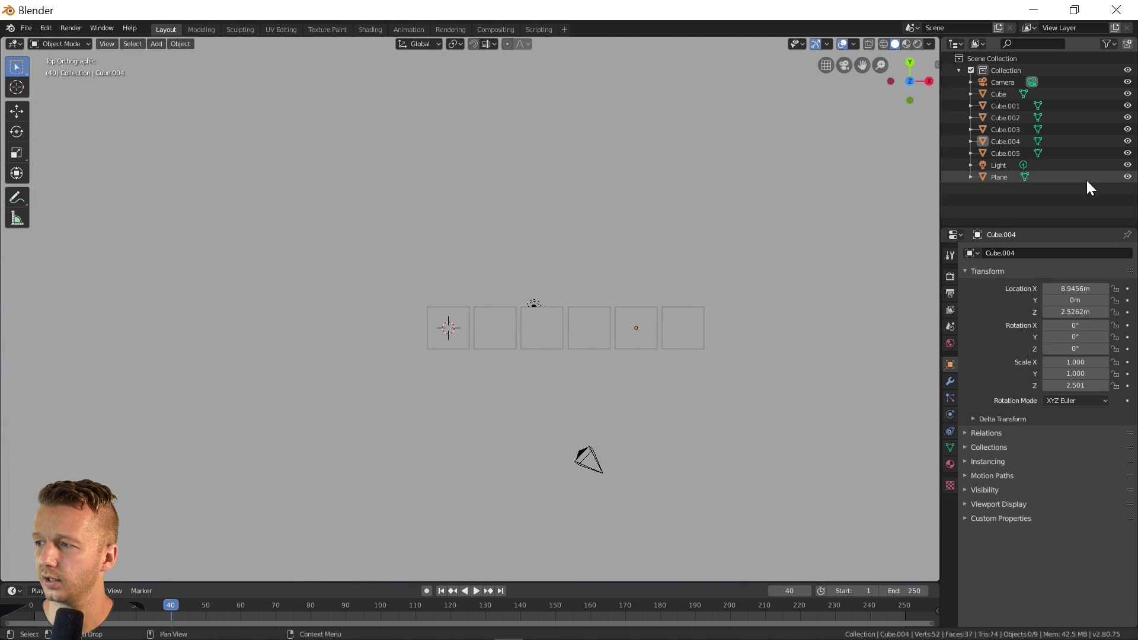
left_click(1127, 176)
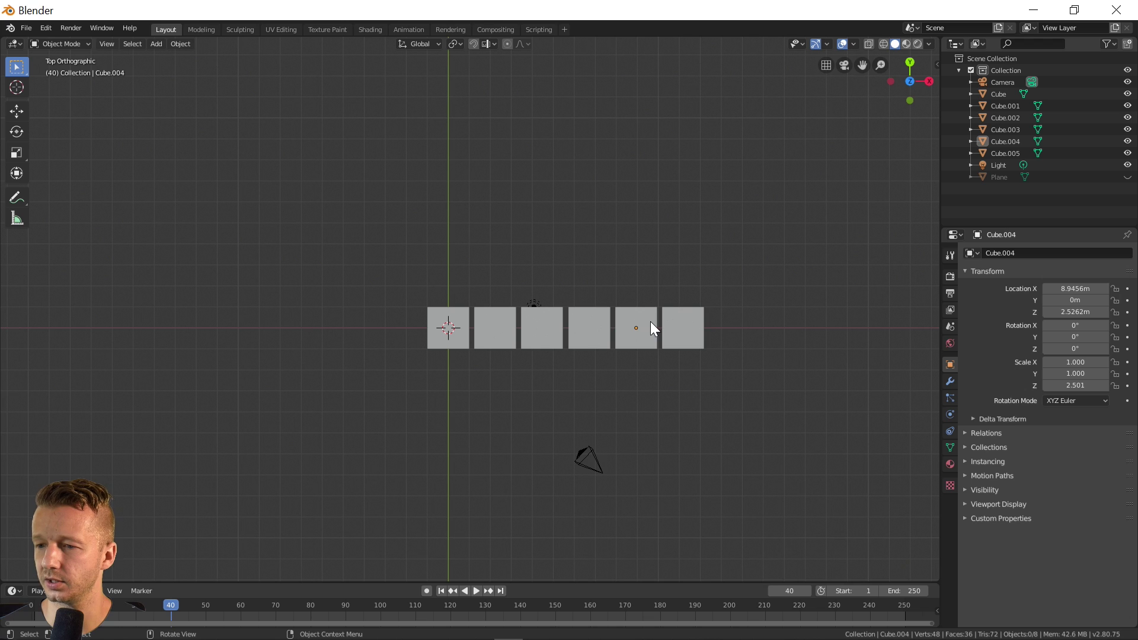
Duplicate all six blocks in the row and rotate the copies by 90° in the top view
left_click(457, 325)
left_click(489, 325, "shift")
left_click(555, 325, "shift")
left_click(603, 325, "shift")
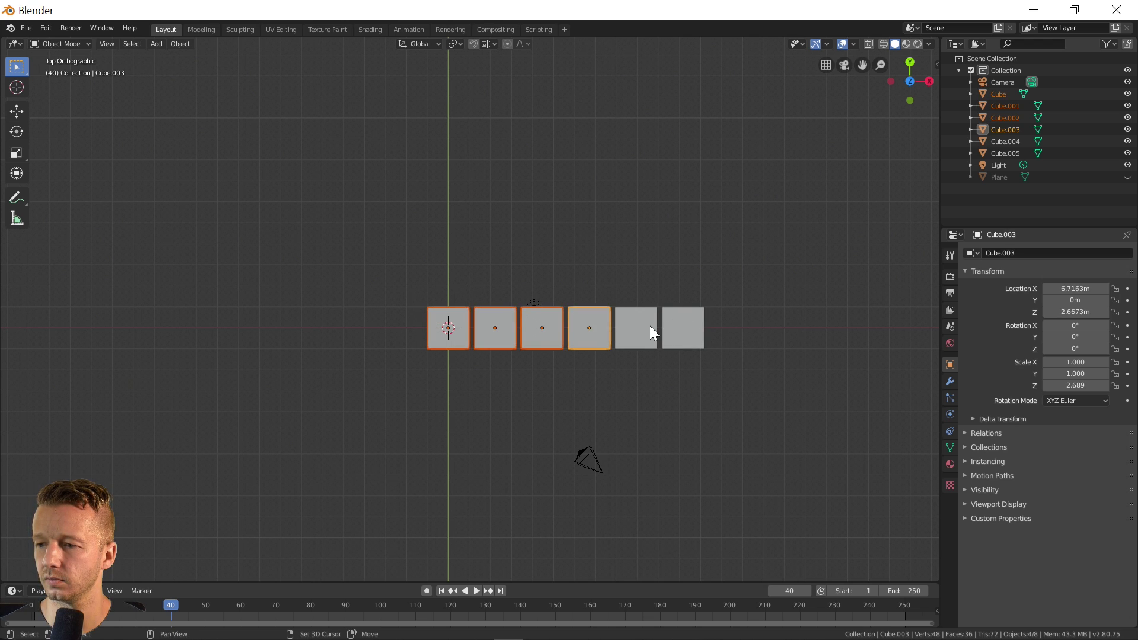
left_click(650, 327, "shift")
left_click(690, 328, "shift")
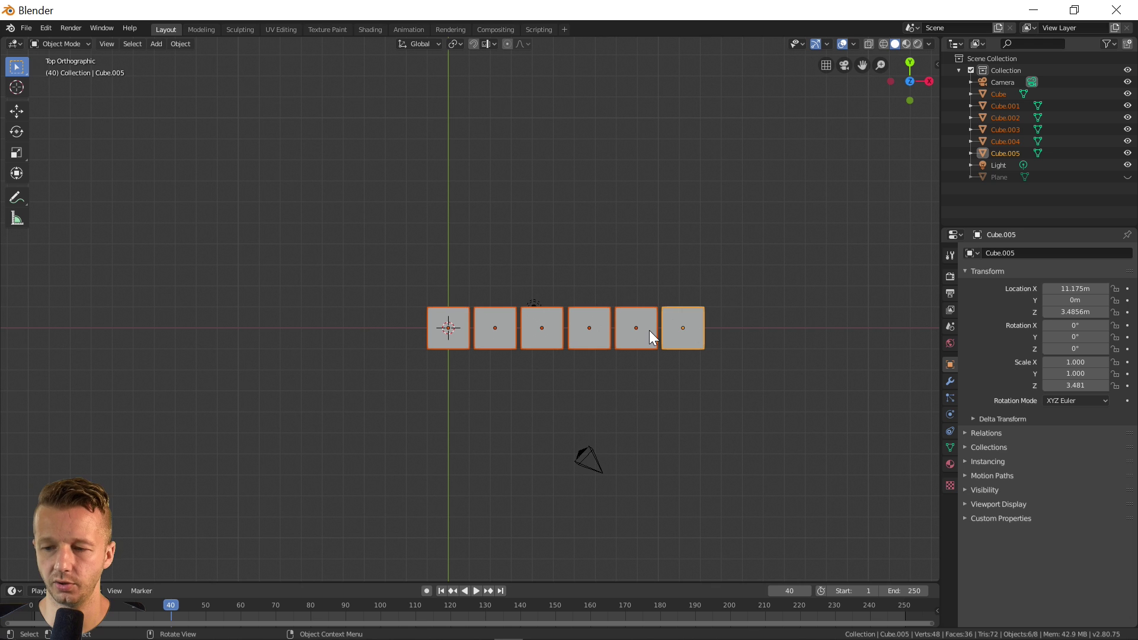
key("shift+d")
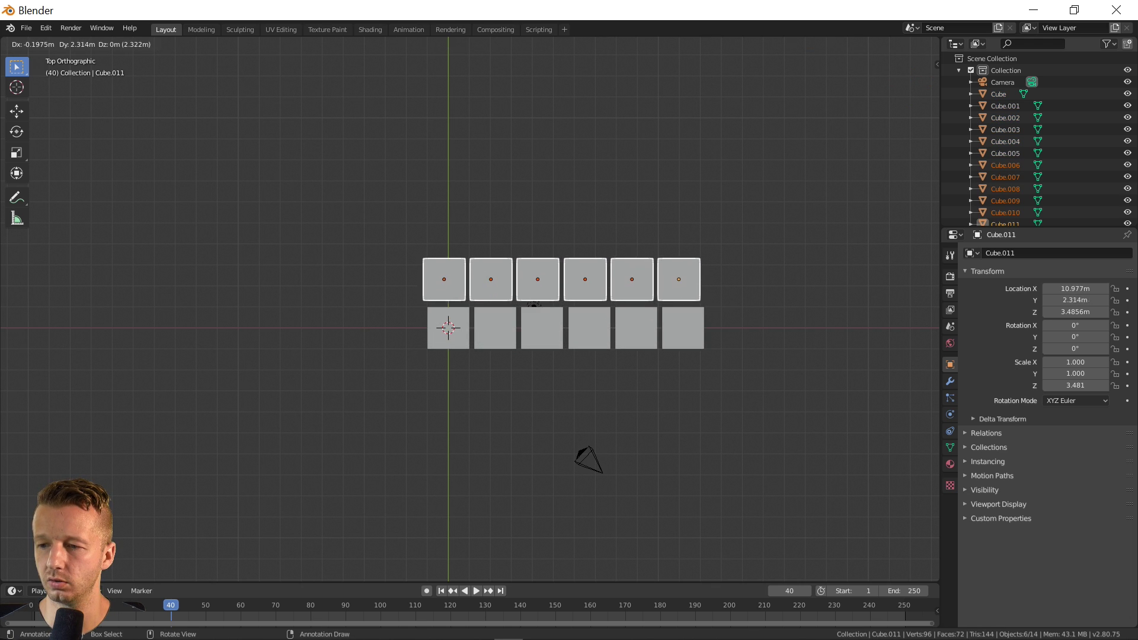
key("r")
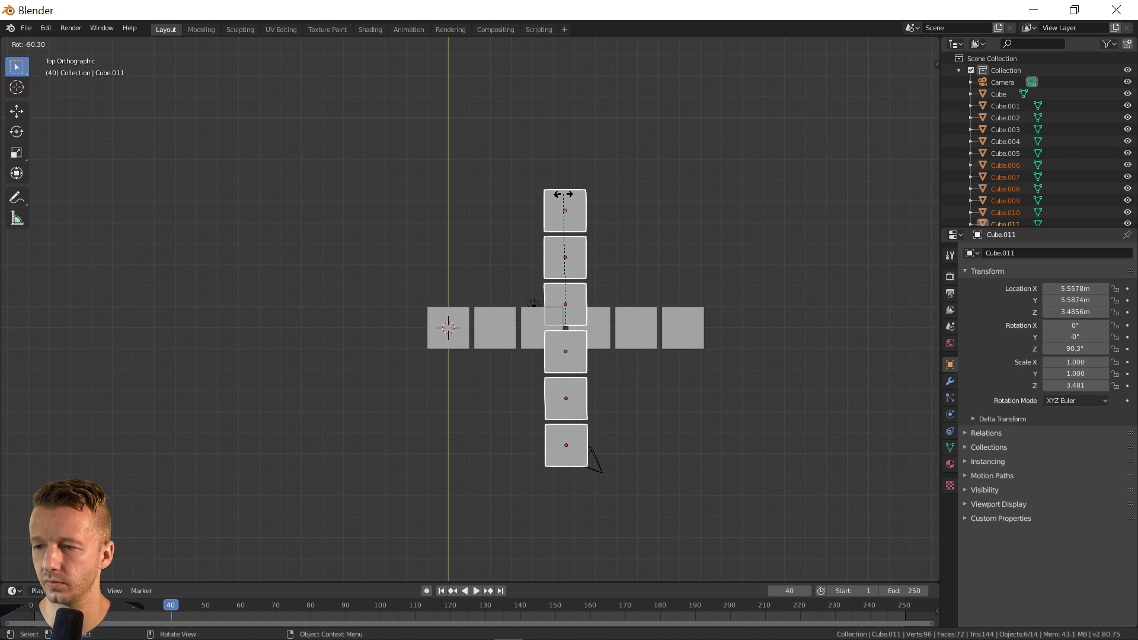
type("90")
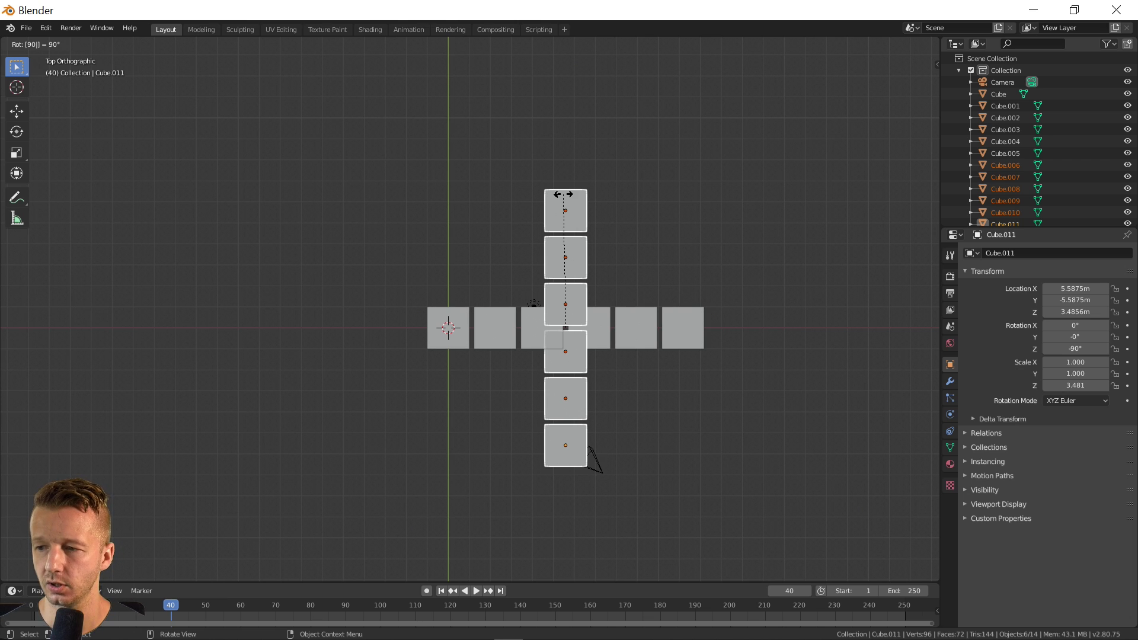
key("Return")
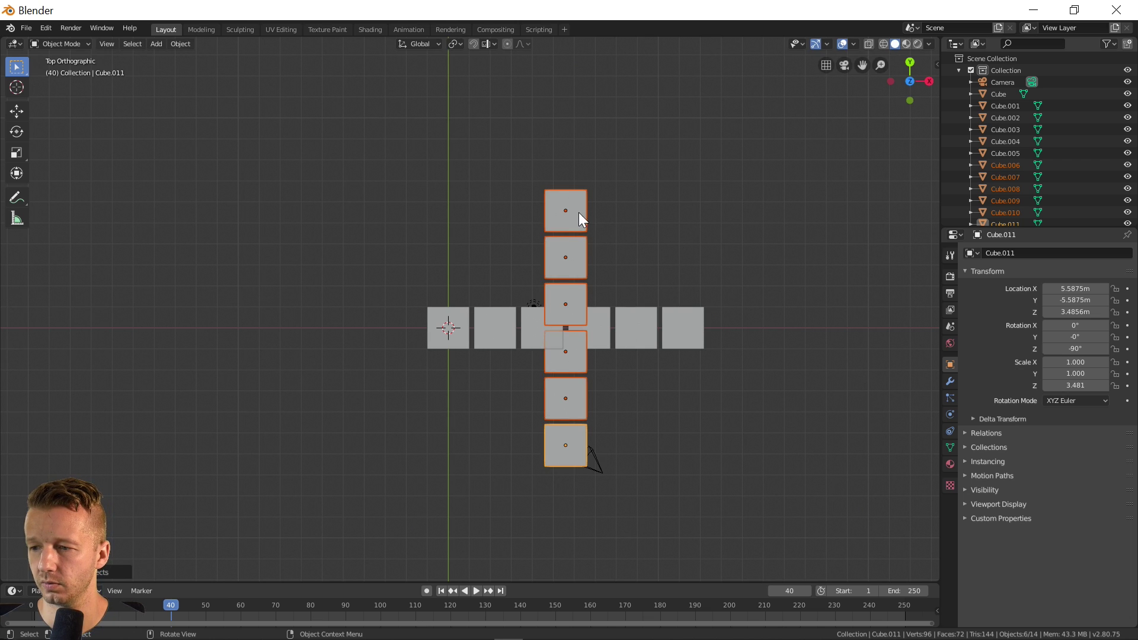
Move the rotated row onto the Y axis behind the first block, its nearest block at X 0 m and Y about 2.23 m
key("g")
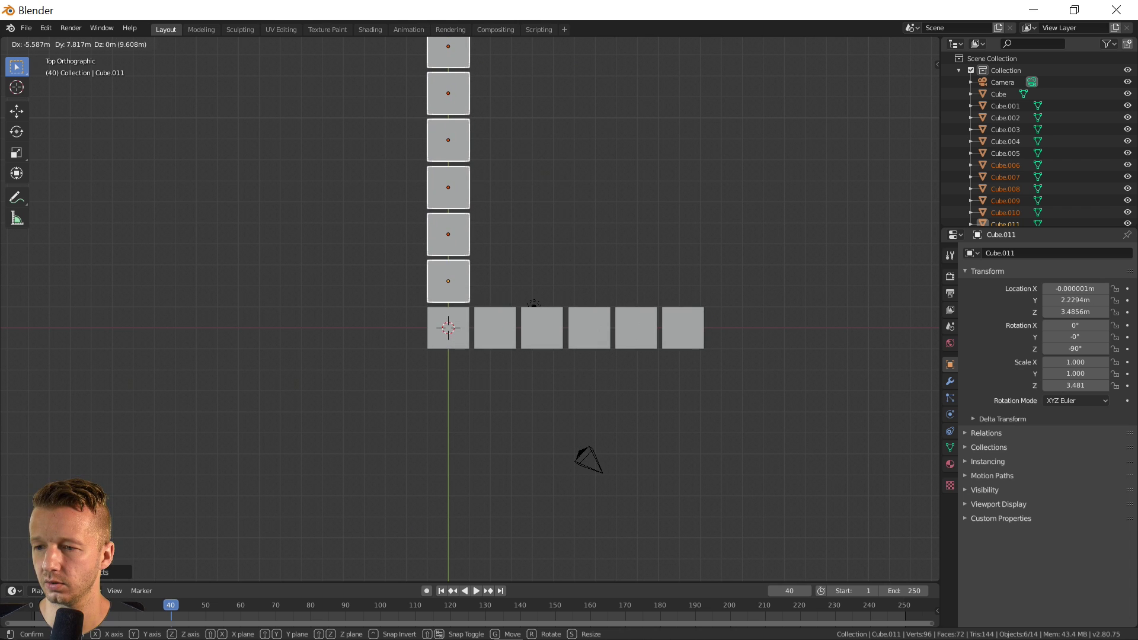
left_click(449, 101)
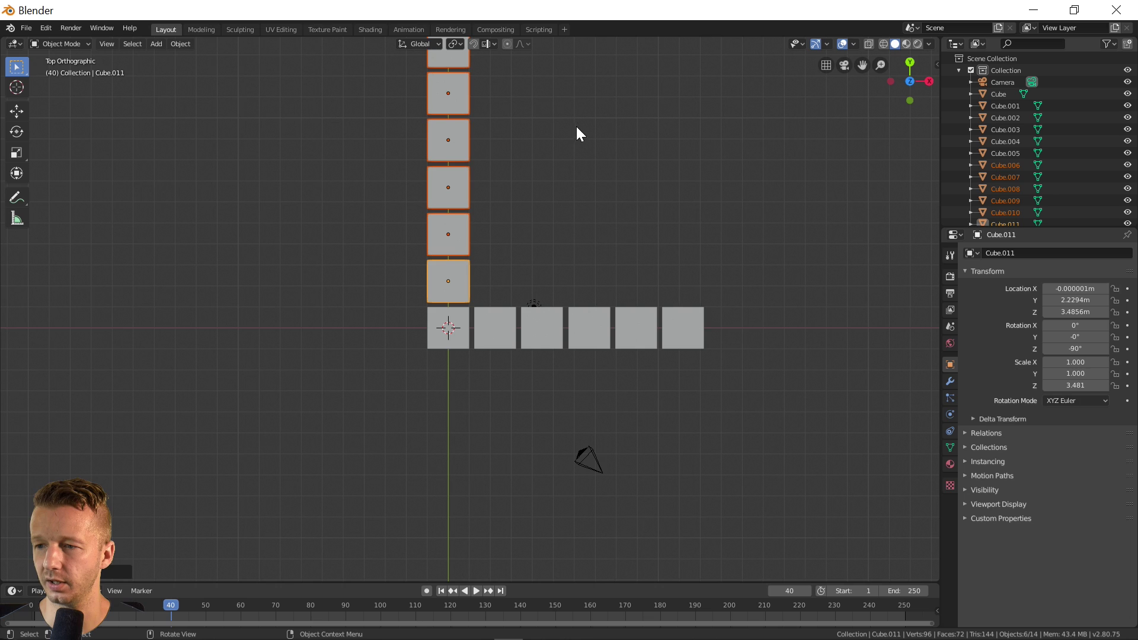
middle_click_drag(577, 127, 557, 137)
middle_click_drag(603, 119, 537, 181)
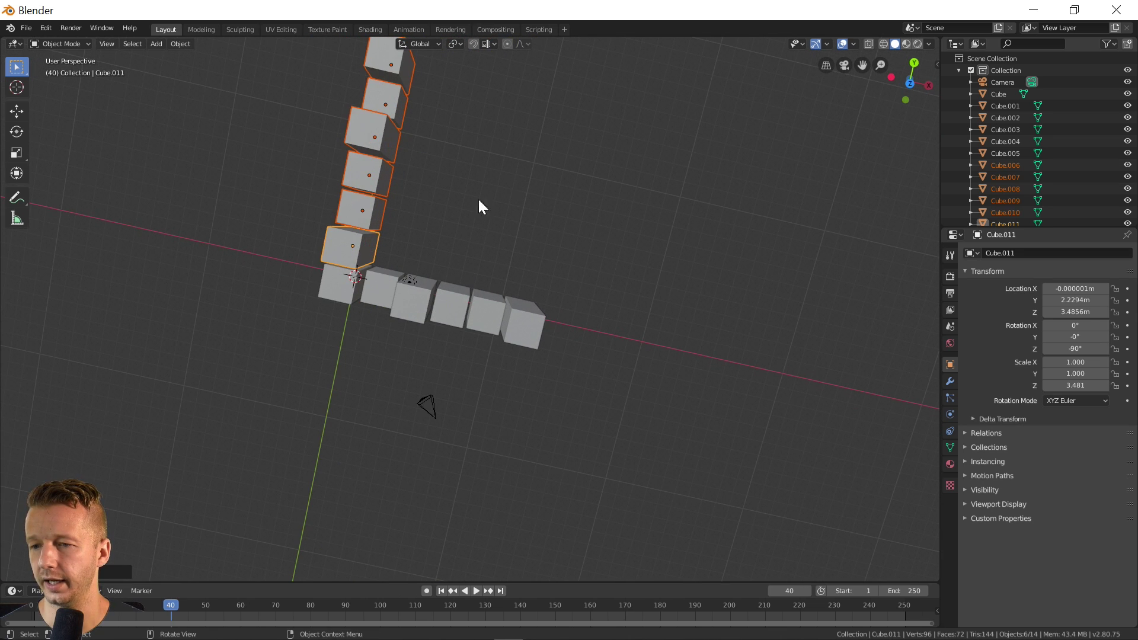
In the top view, duplicate the X-axis row without its corner block and place the five copies at Y about 13.37 m
key("KP_7")
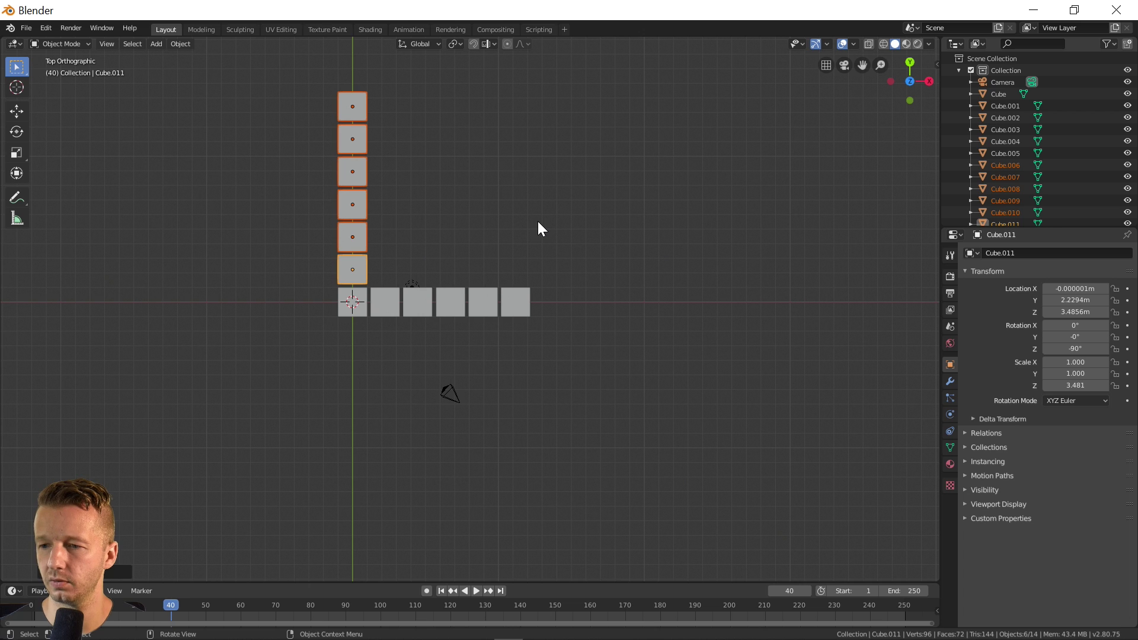
left_click(578, 276)
left_click(505, 301)
left_click(483, 301, "shift")
left_click(425, 301, "shift")
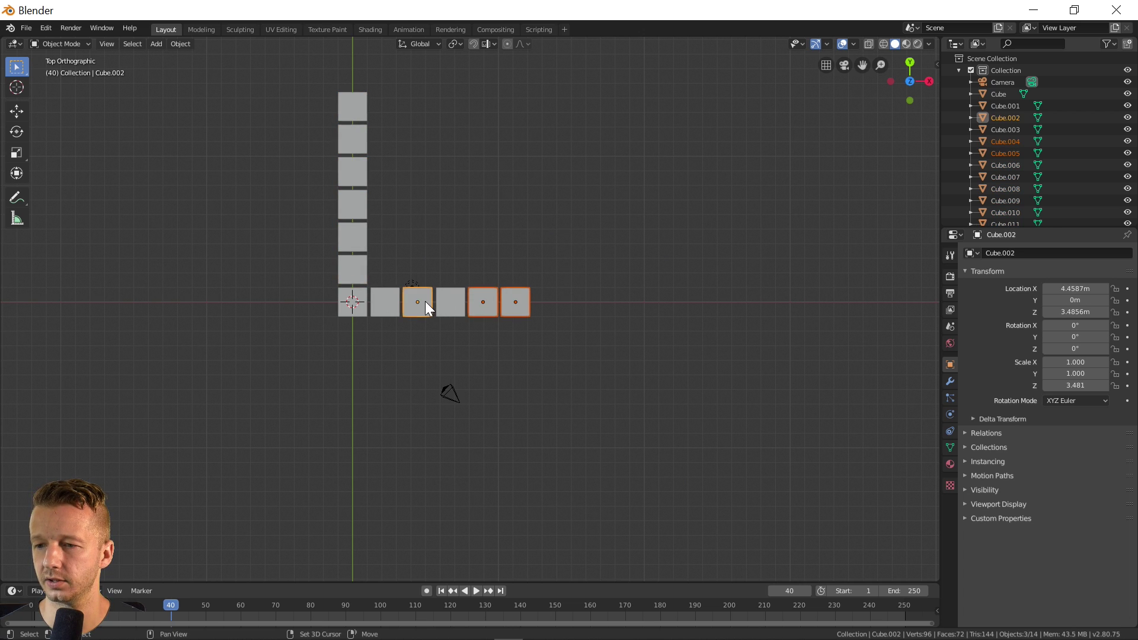
left_click(393, 304, "shift")
left_click(449, 300, "shift")
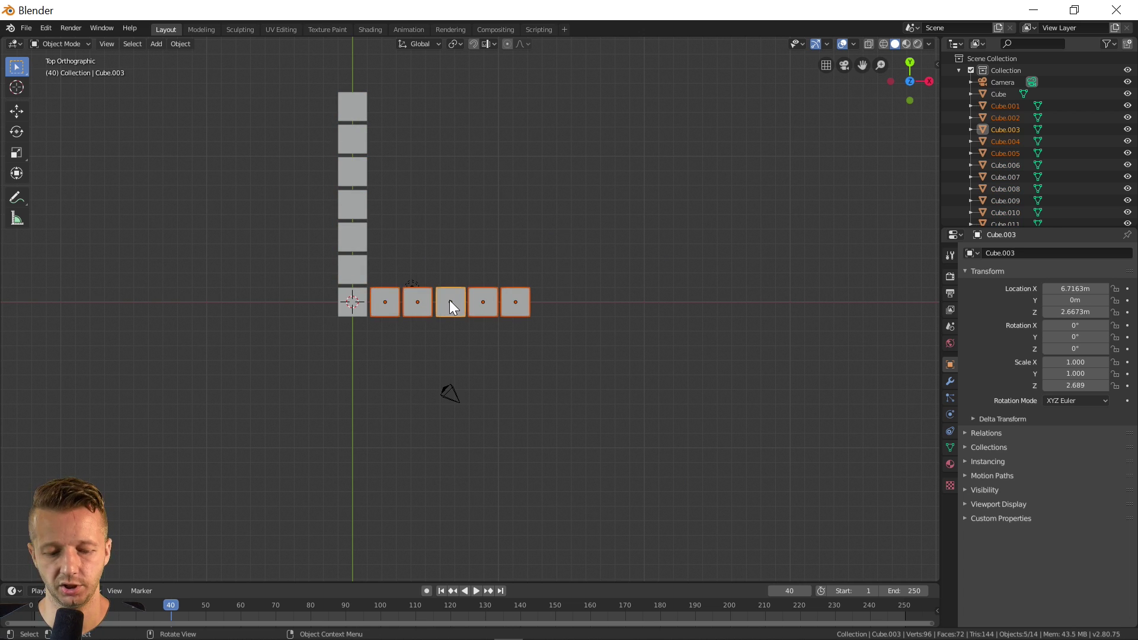
key("shift+d")
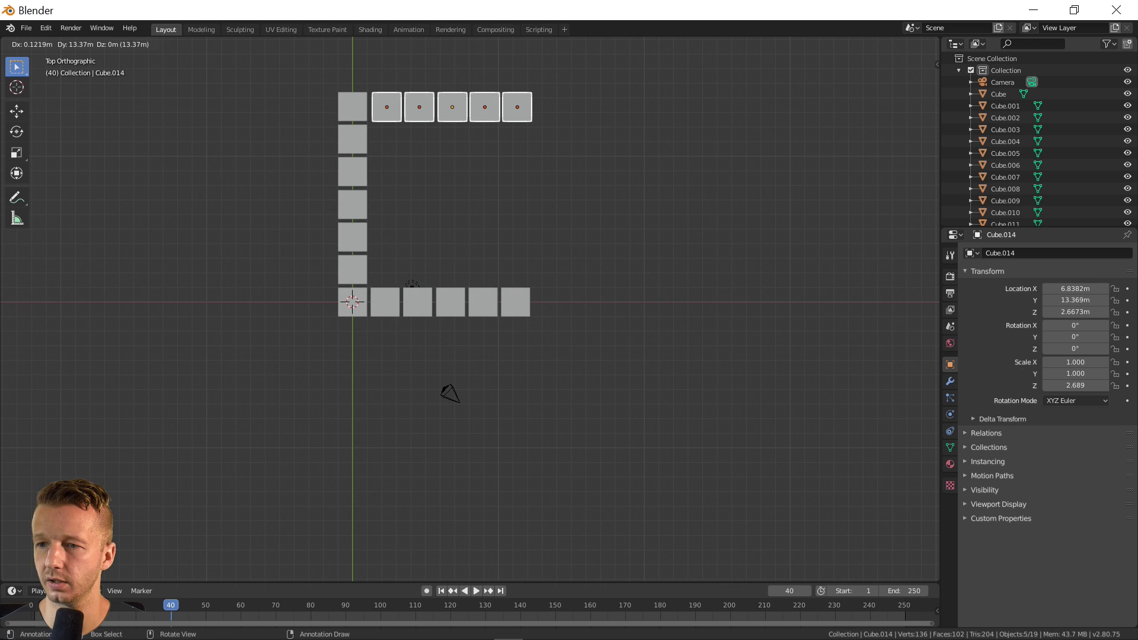
left_click(452, 110)
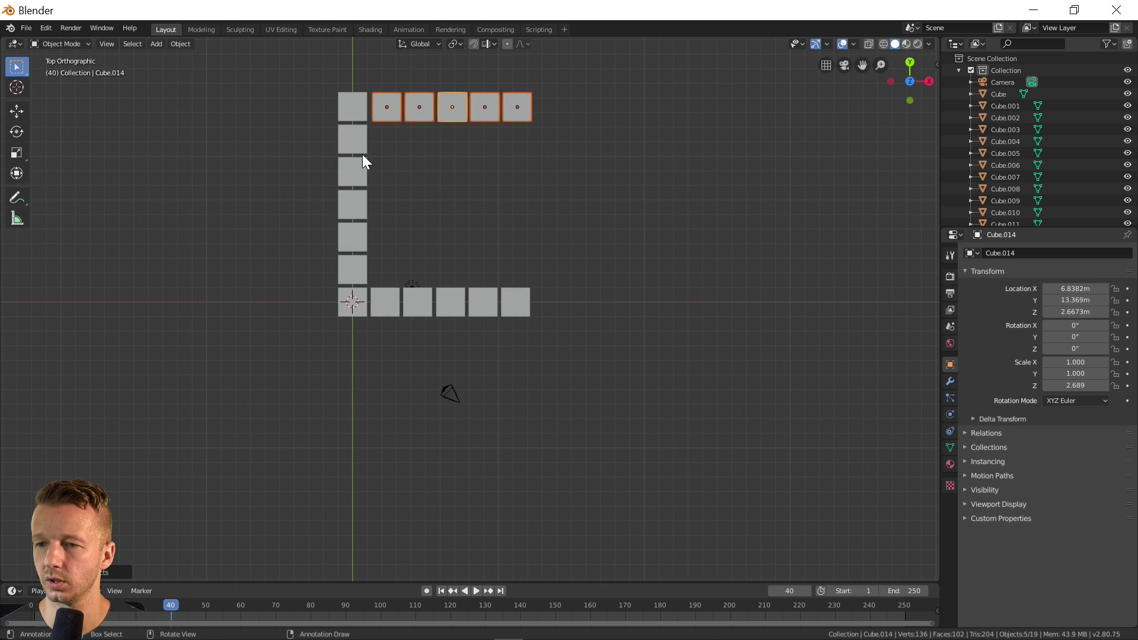
Duplicate the five Y-axis blocks between the corners about 11.22 m along X to close the rectangle, and deselect everything
left_click_drag(305, 130, 397, 272)
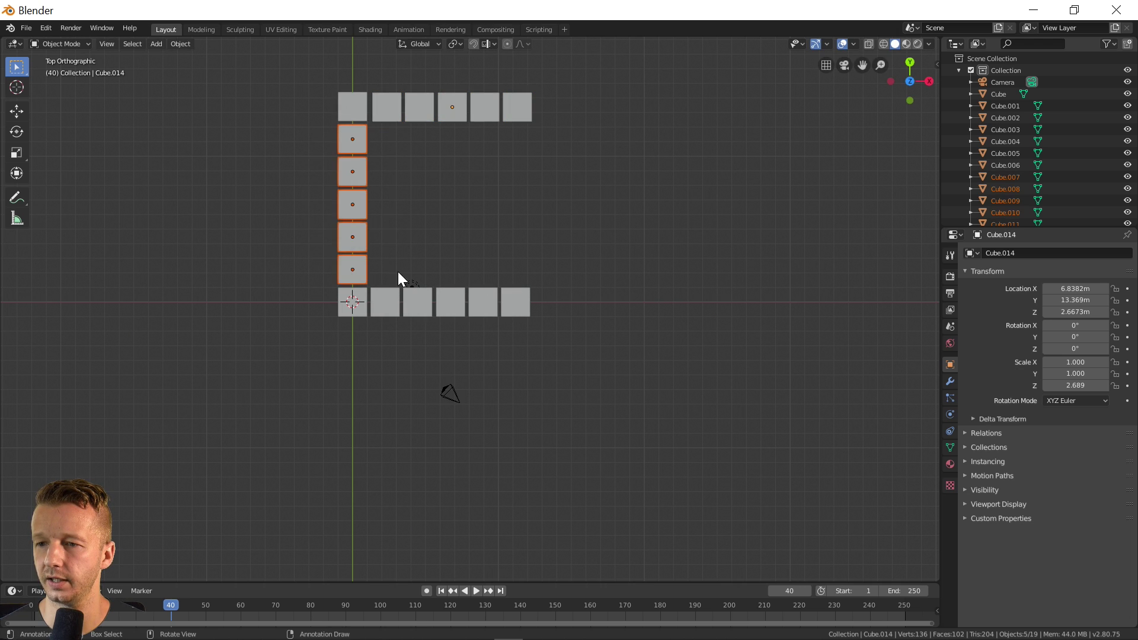
left_click_drag(306, 126, 393, 268)
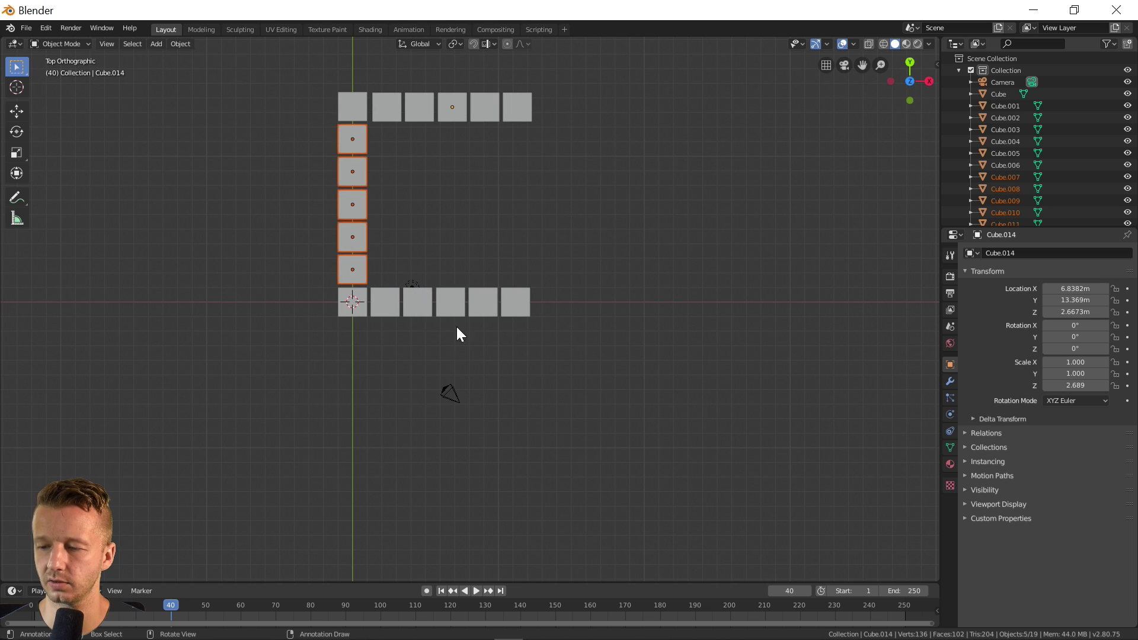
key("shift+d")
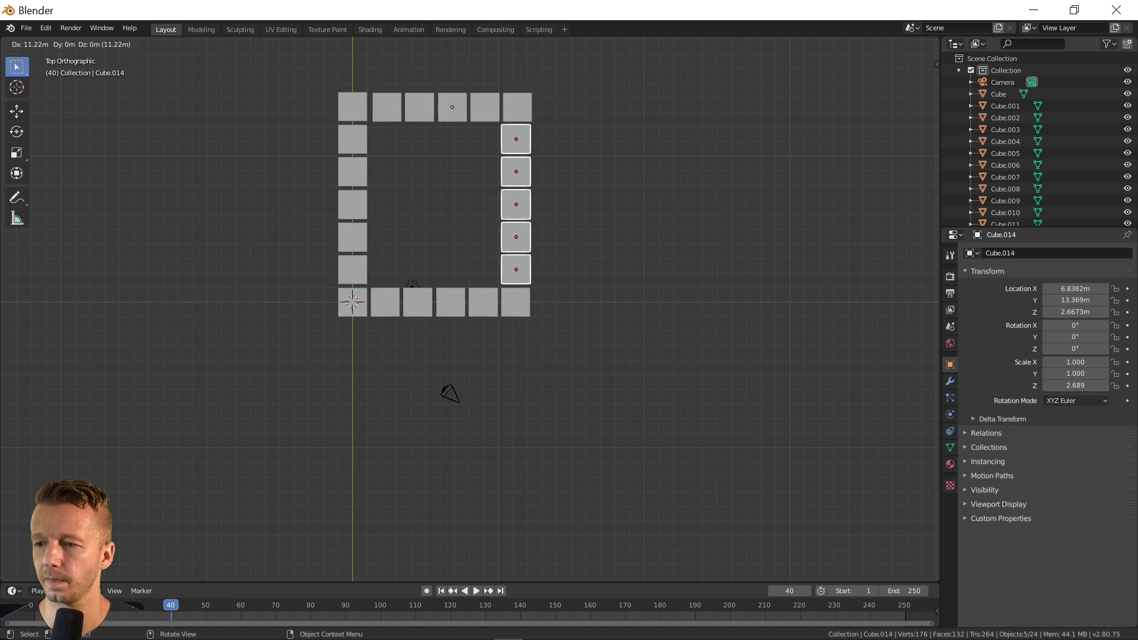
left_click(541, 198)
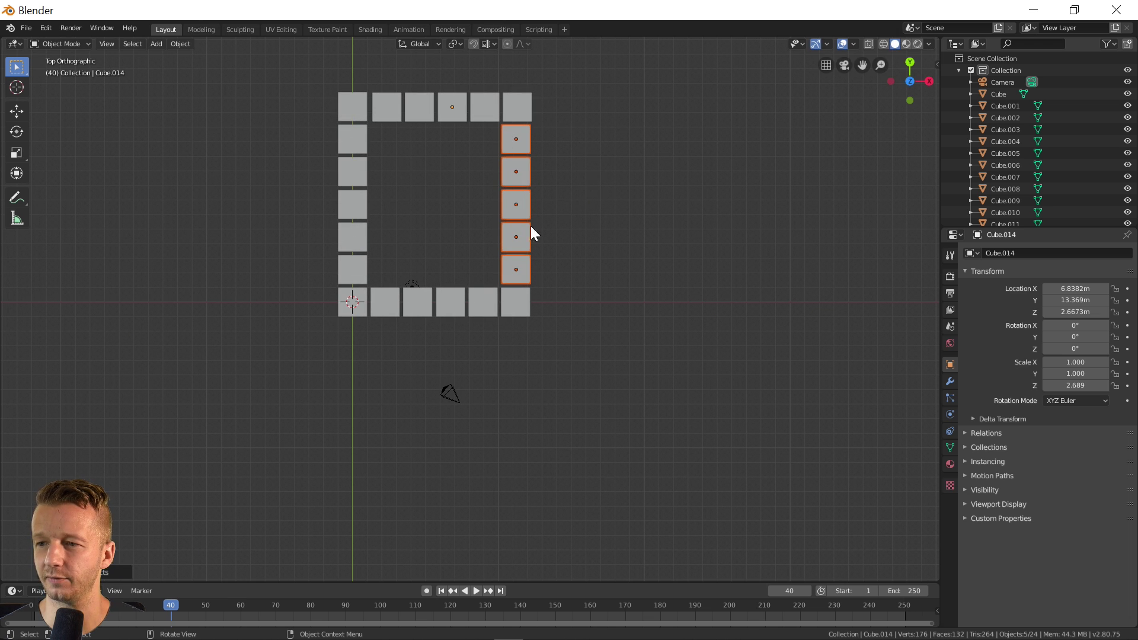
mouse_move(449, 236)
middle_mouse_down()
mouse_move(535, 136)
mouse_move(456, 240)
middle_mouse_up()
middle_click_drag(414, 287, 450, 305)
scroll(449, 304, "down", 6)
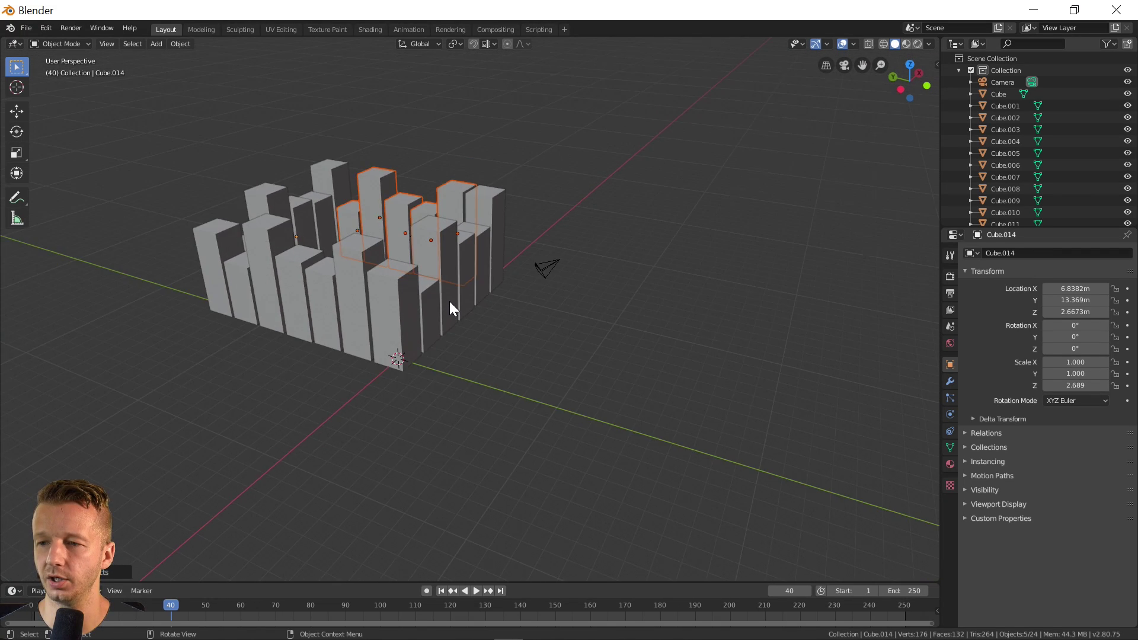
key("alt+a")
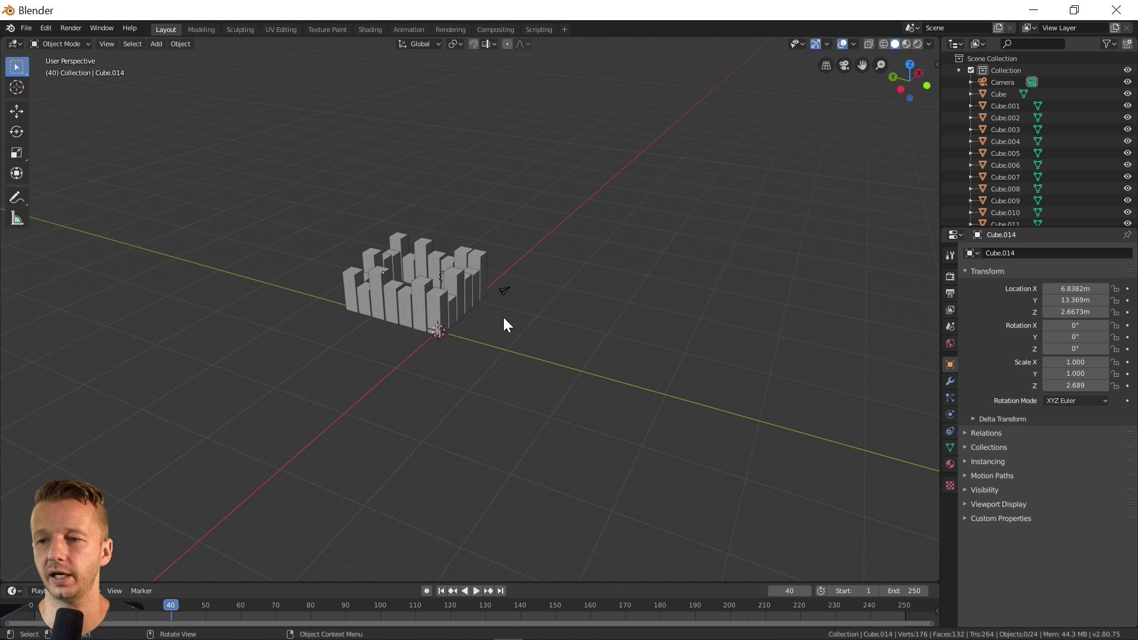
Move the light out from among the buildings into the open space above the camera
middle_click_drag(503, 318, 447, 268)
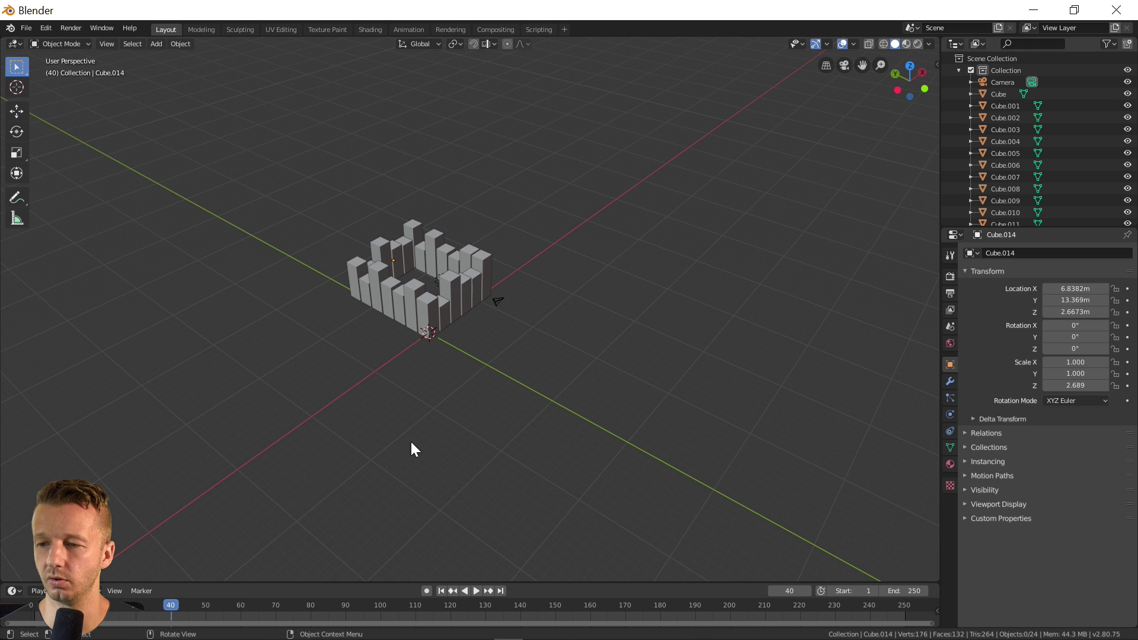
scroll(474, 368, "up", 5)
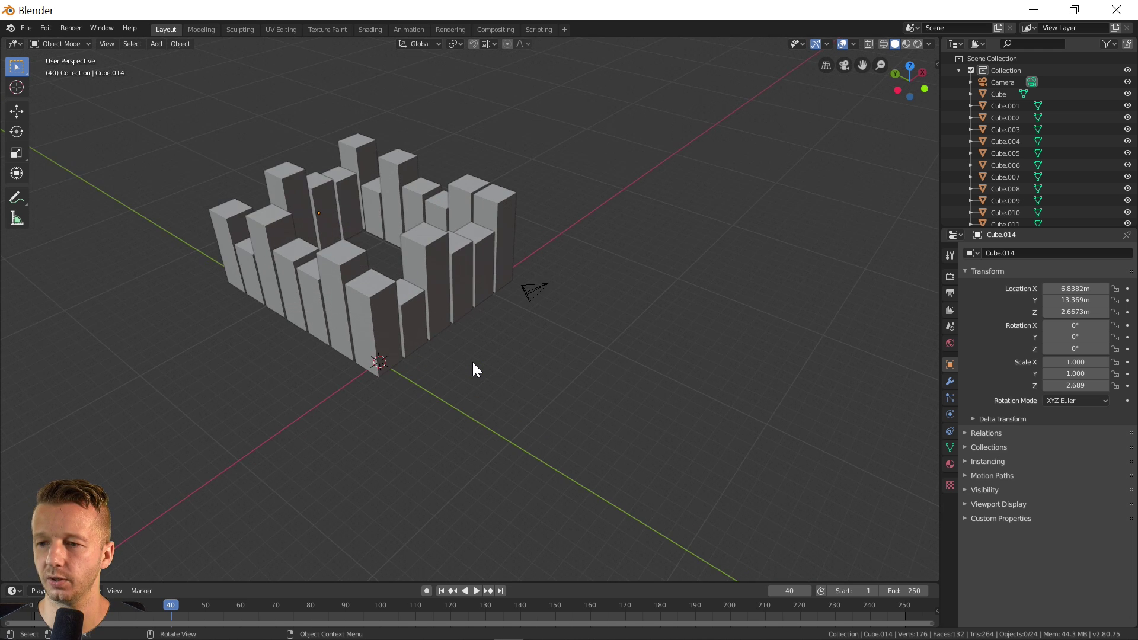
middle_click_drag(477, 354, 541, 371)
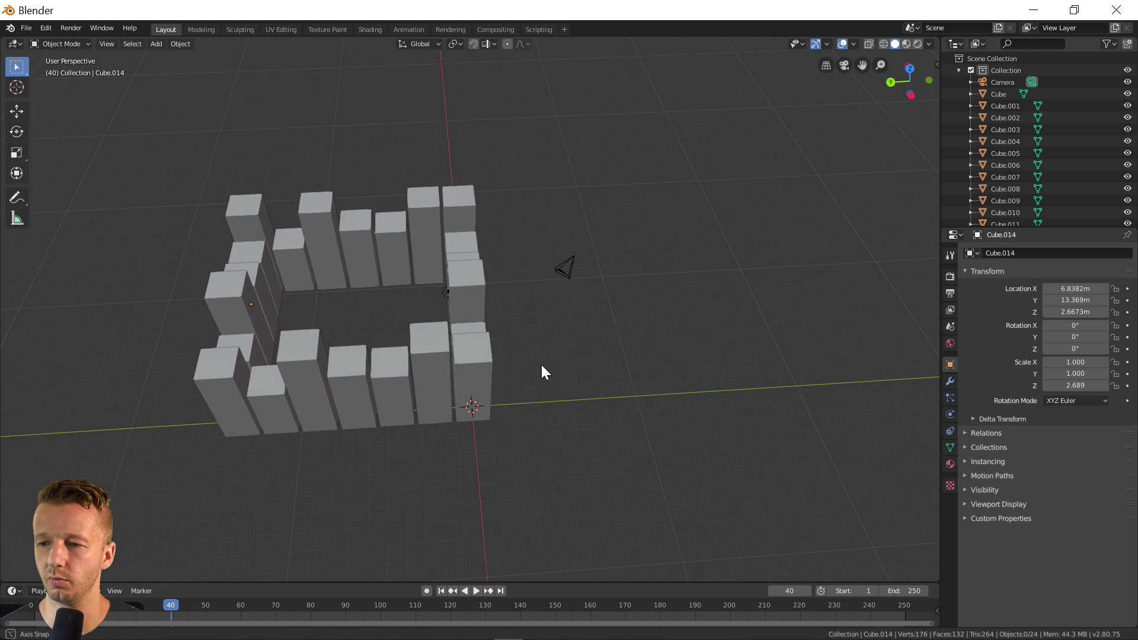
left_click(445, 291)
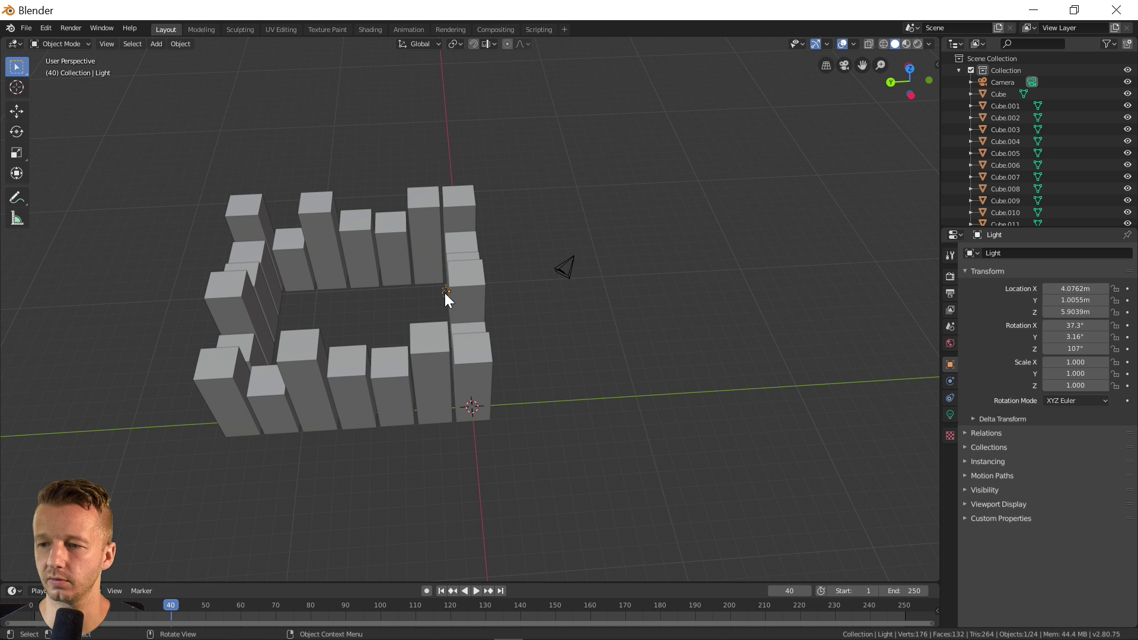
key("g")
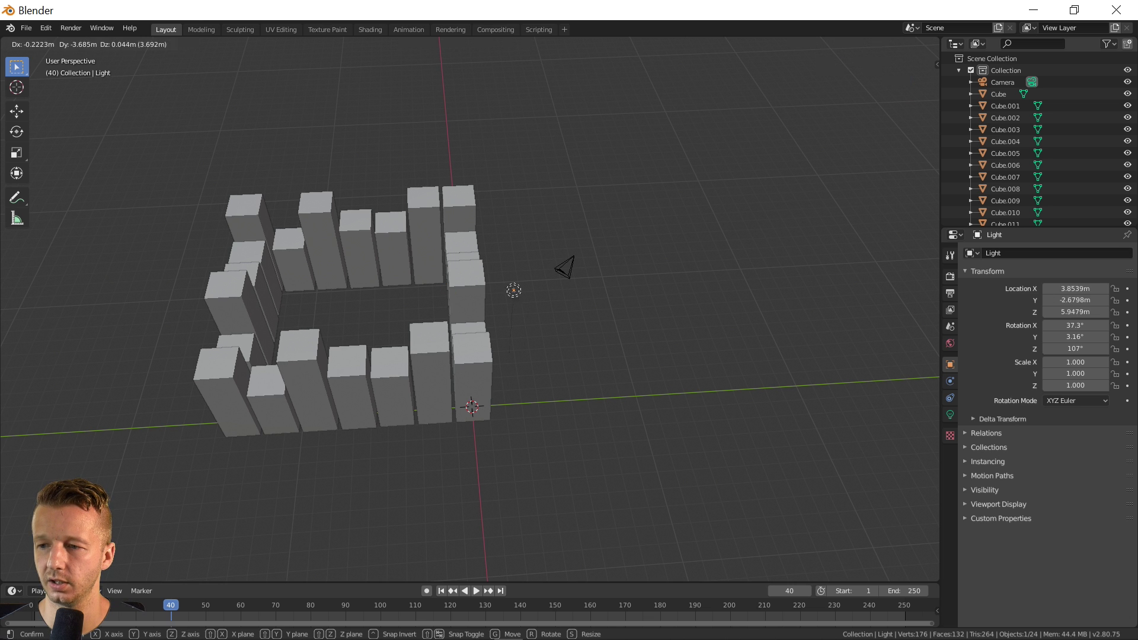
left_click(552, 198)
middle_click_drag(516, 345, 454, 310)
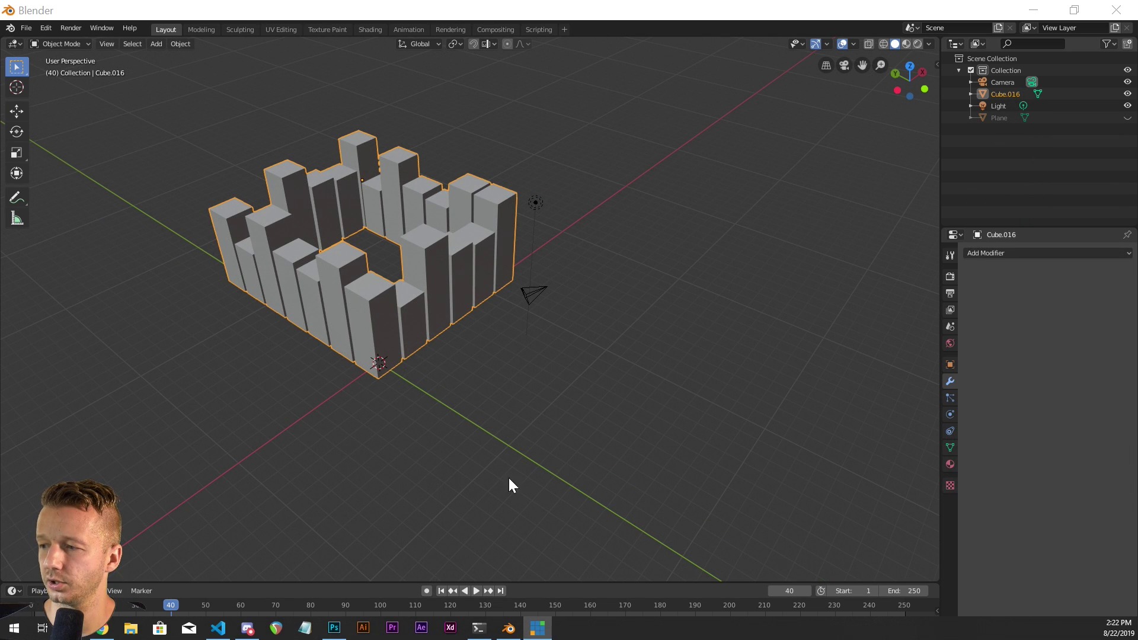
Add an Array modifier to the joined city block and set its count to 3
left_click(991, 252)
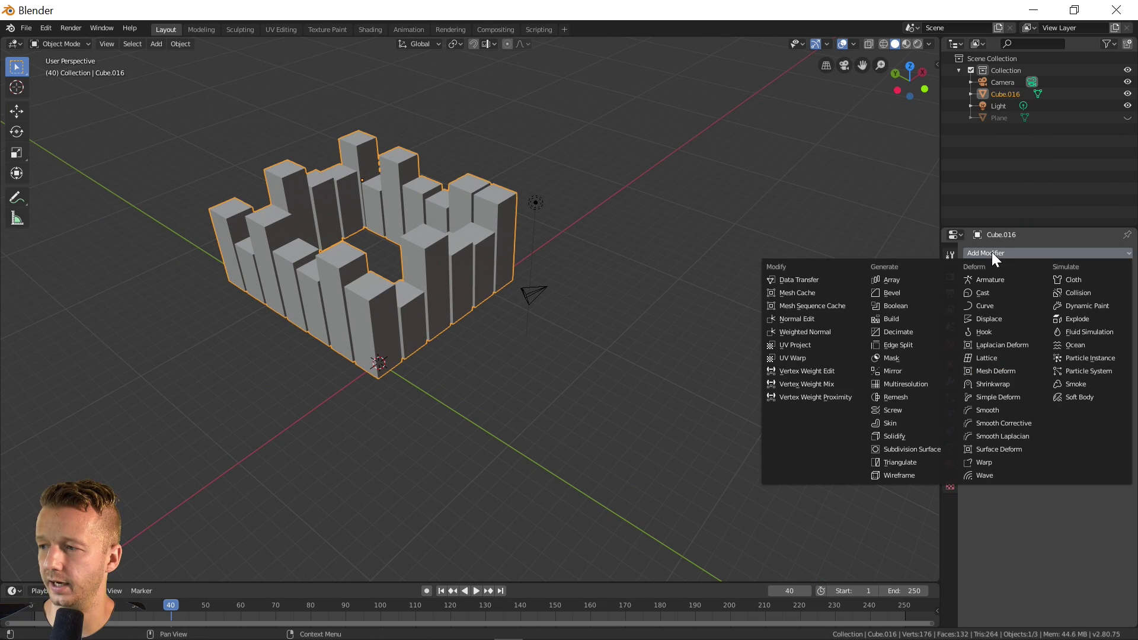
left_click(899, 280)
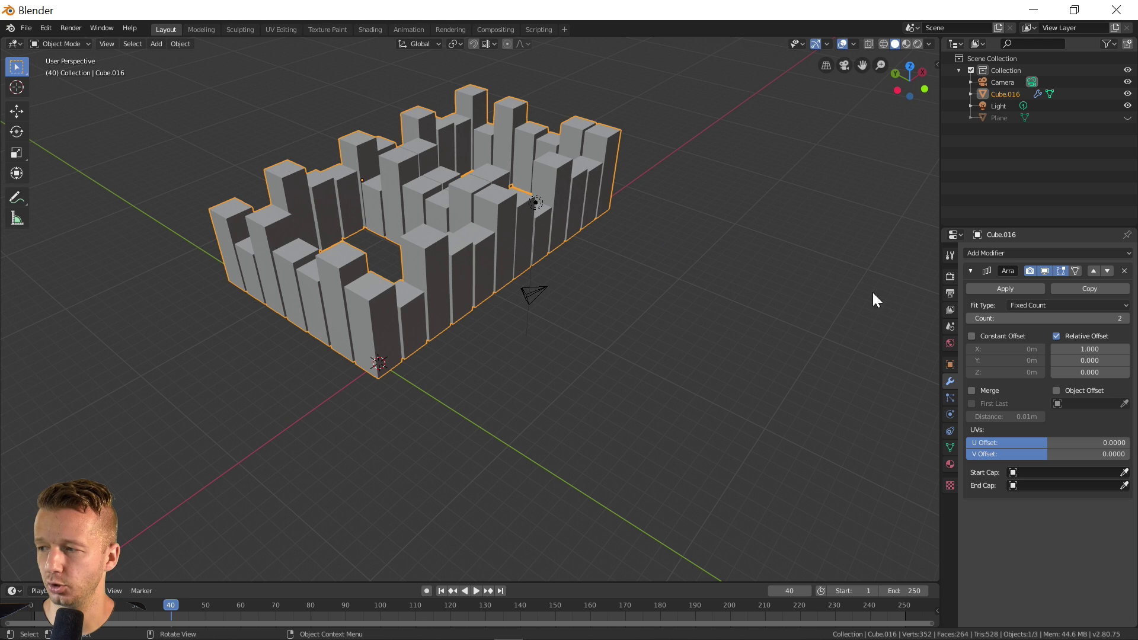
left_click(1109, 318)
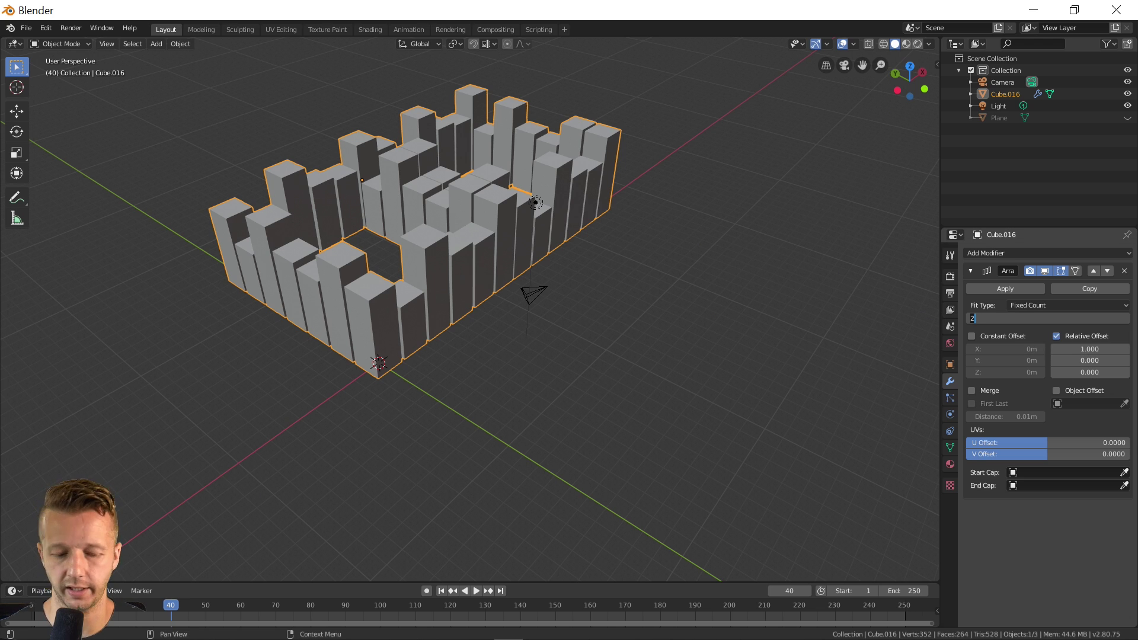
type("3")
key("Return")
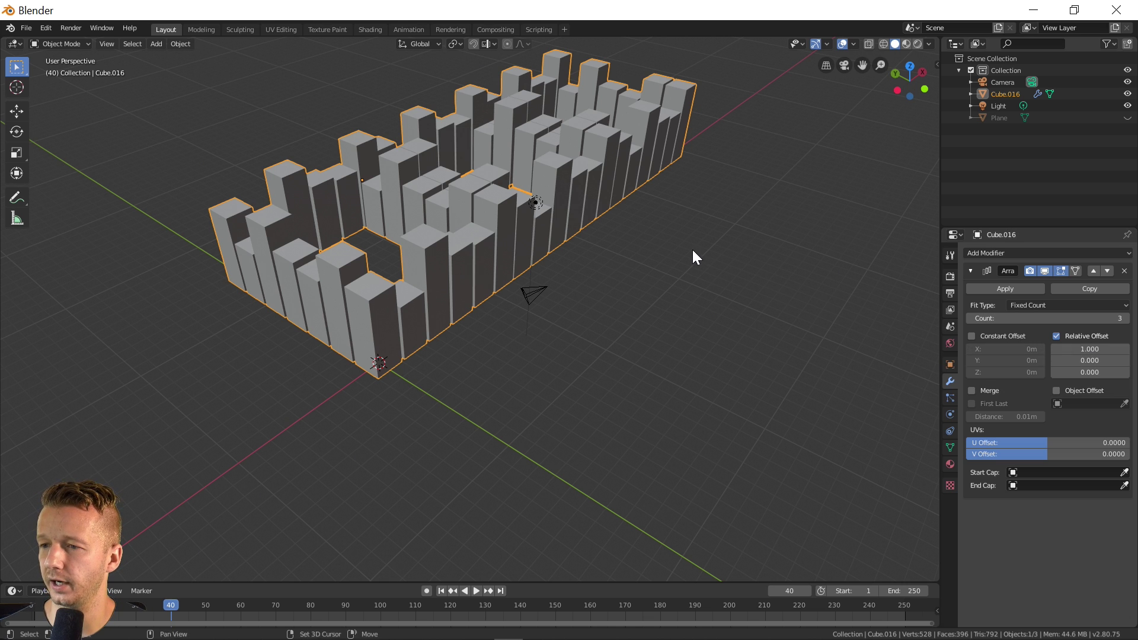
Set the Array modifier's relative X offset to 1.3 to leave streets between the city blocks
middle_click_drag(692, 250, 741, 334)
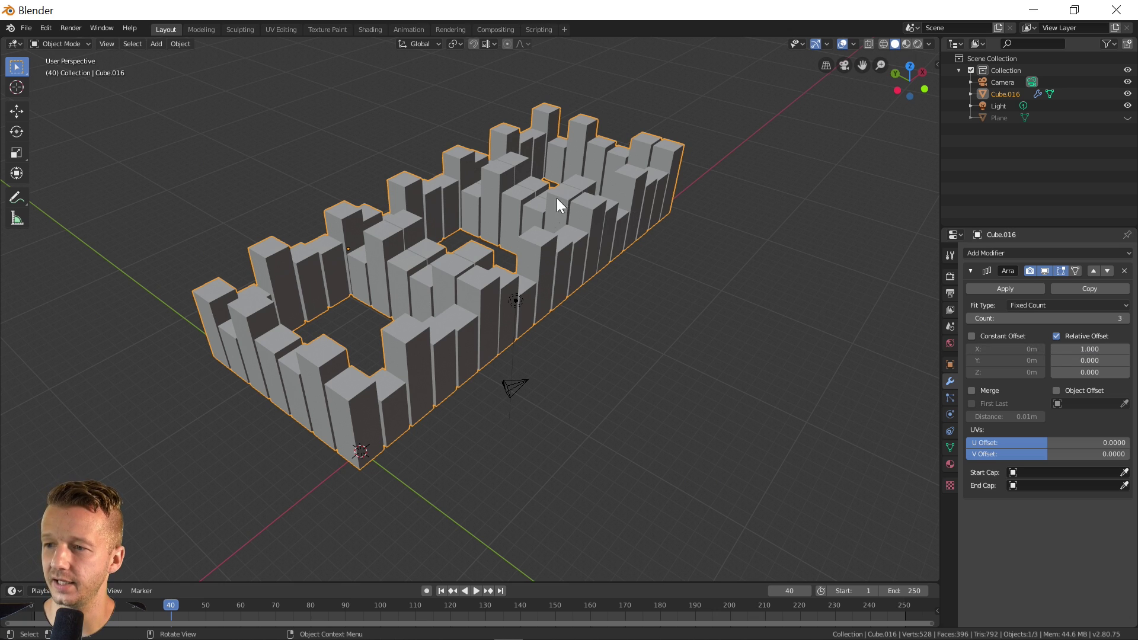
left_click(1085, 350)
type("1.3")
key("Return")
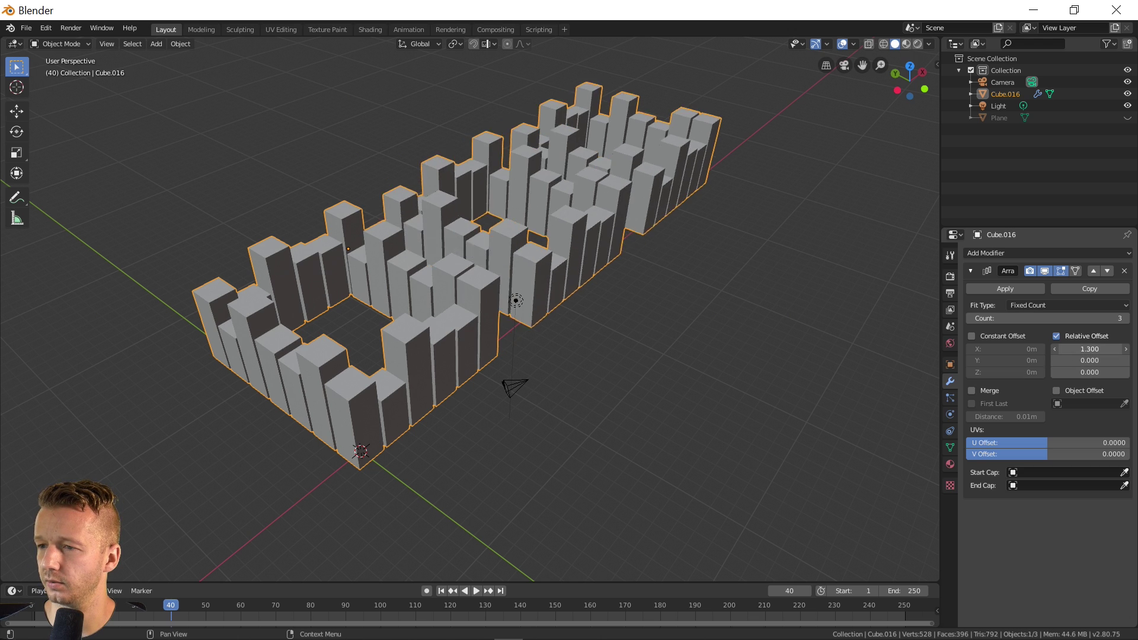
left_click_drag(1085, 351, 1084, 350)
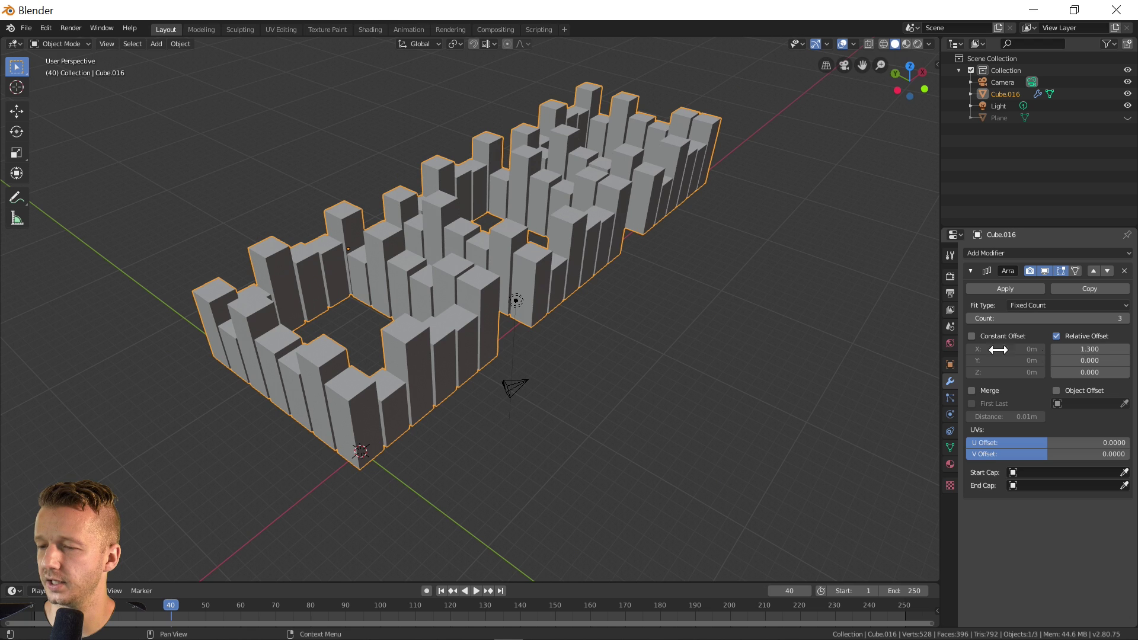
Add a second Array modifier to the city block with a relative offset of X 0 and Y 1
middle_click_drag(770, 335, 505, 390)
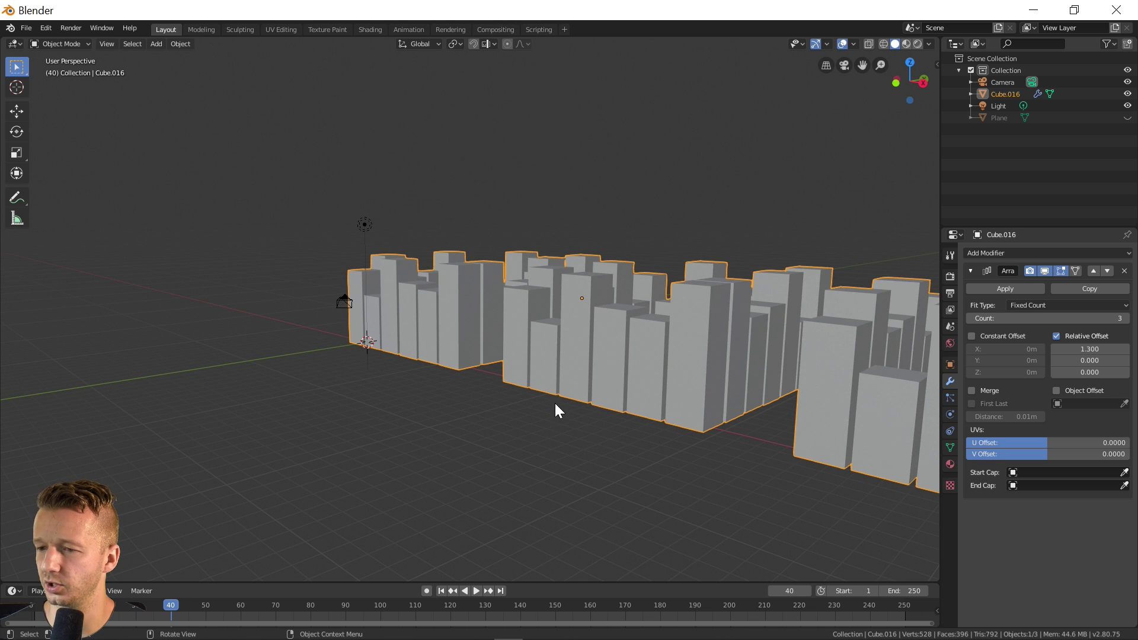
mouse_move(548, 391)
middle_mouse_down()
mouse_move(534, 381)
mouse_move(541, 391)
middle_mouse_up()
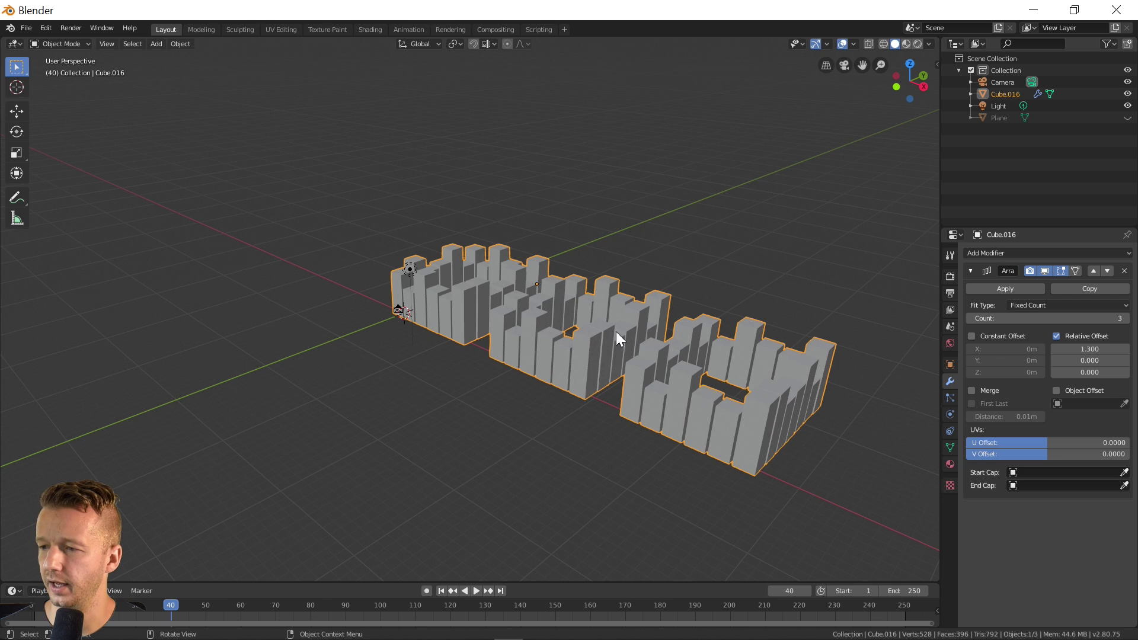
left_click(995, 252)
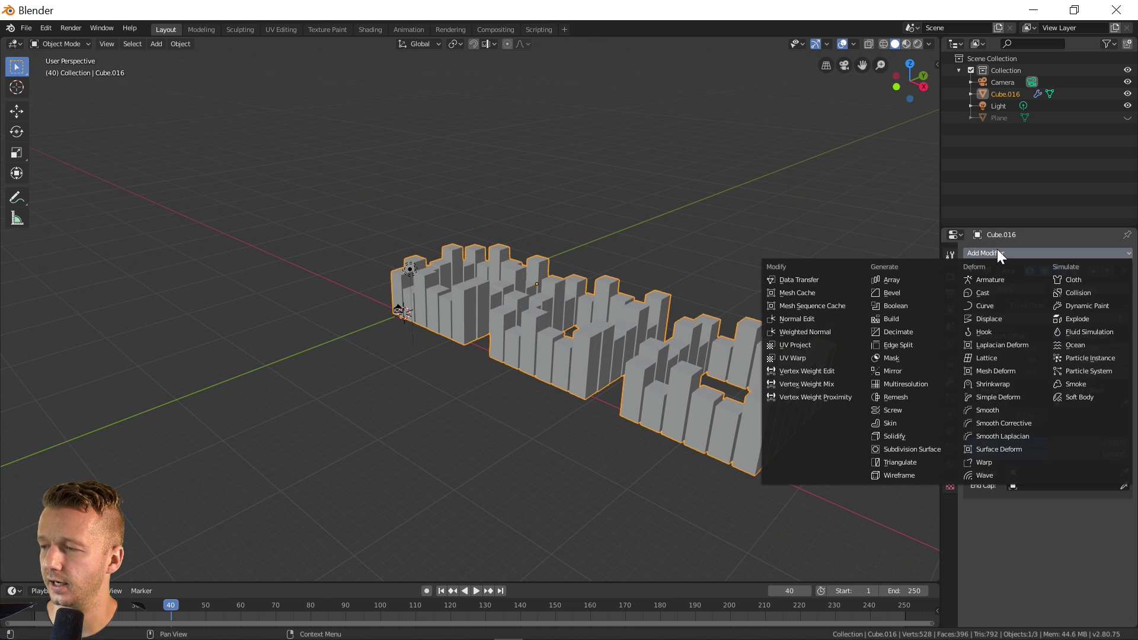
left_click(895, 279)
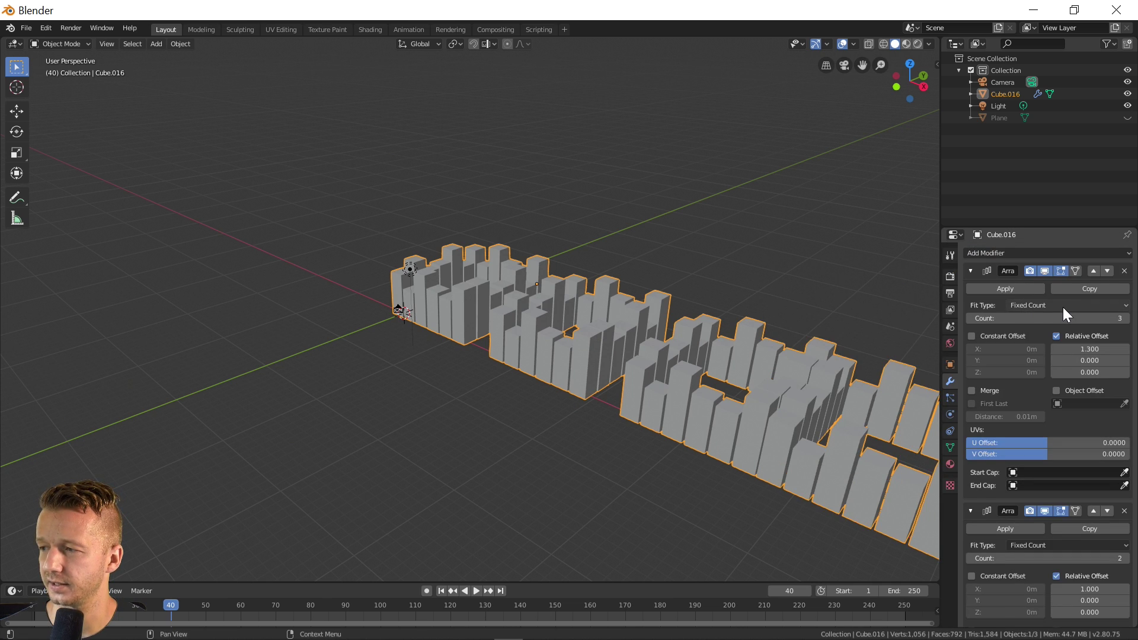
scroll(1033, 504, "down", 5)
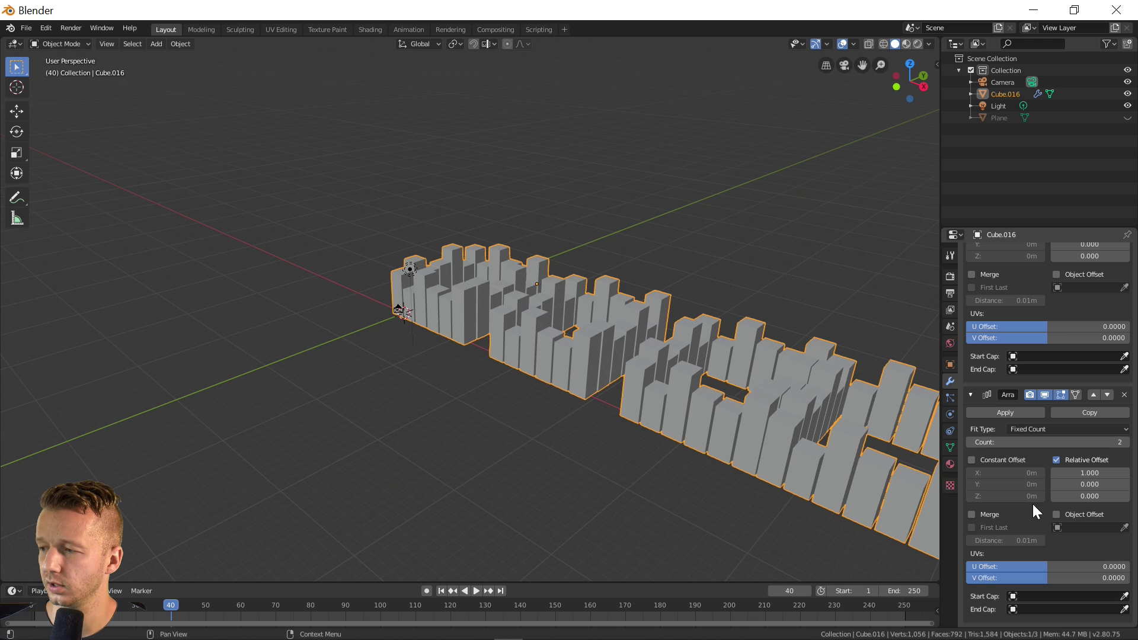
left_click(1074, 473)
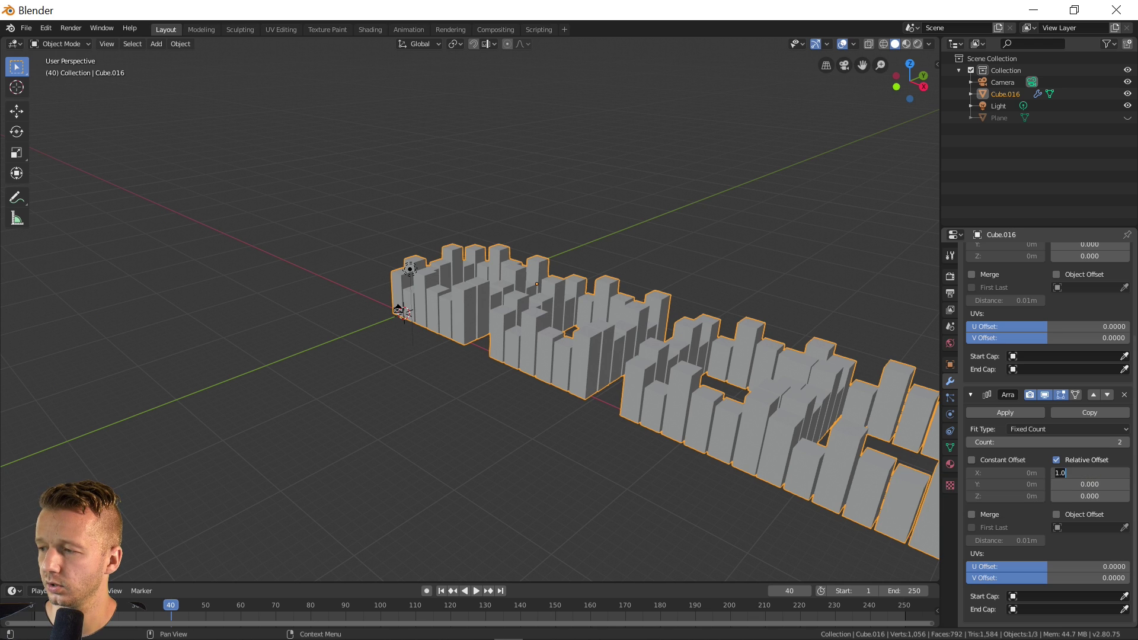
type("0")
key("Return")
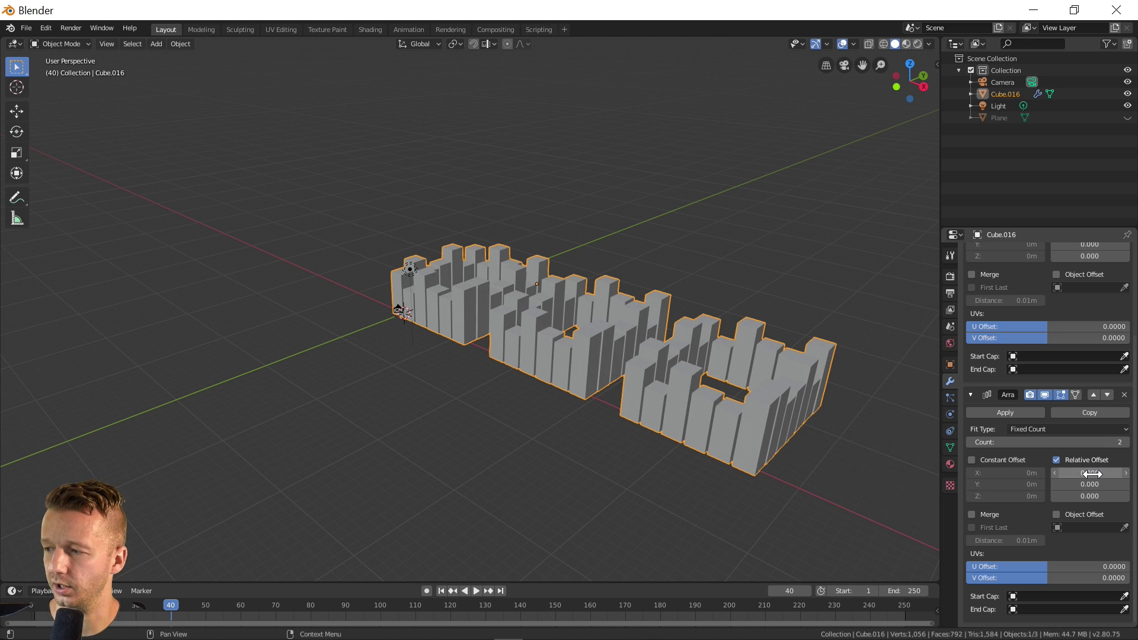
left_click(1089, 484)
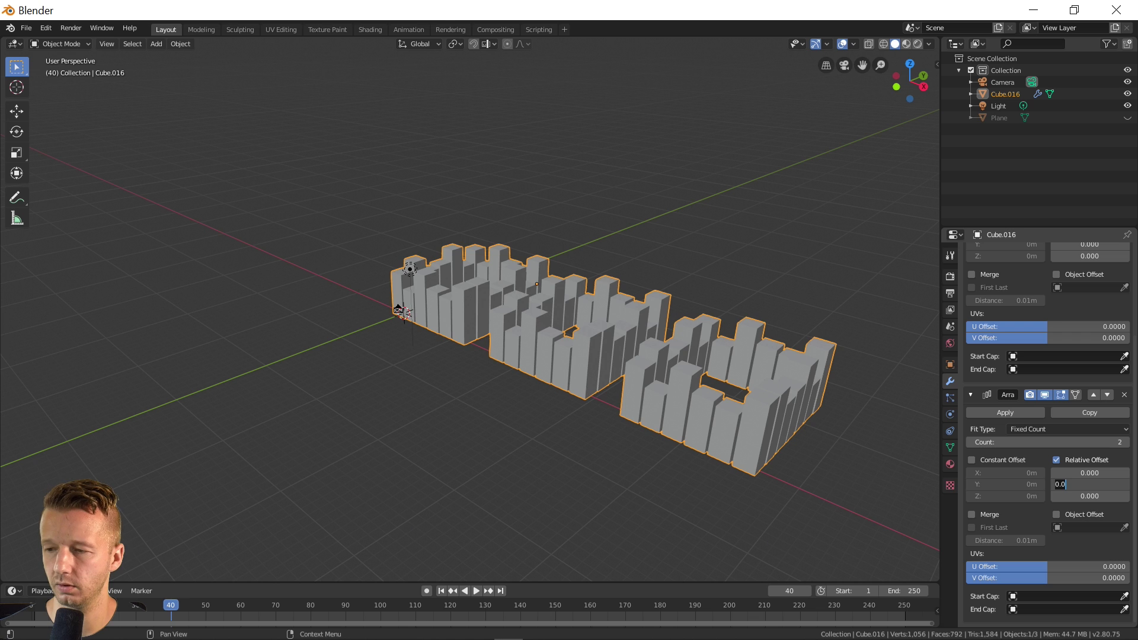
type("1")
key("Return")
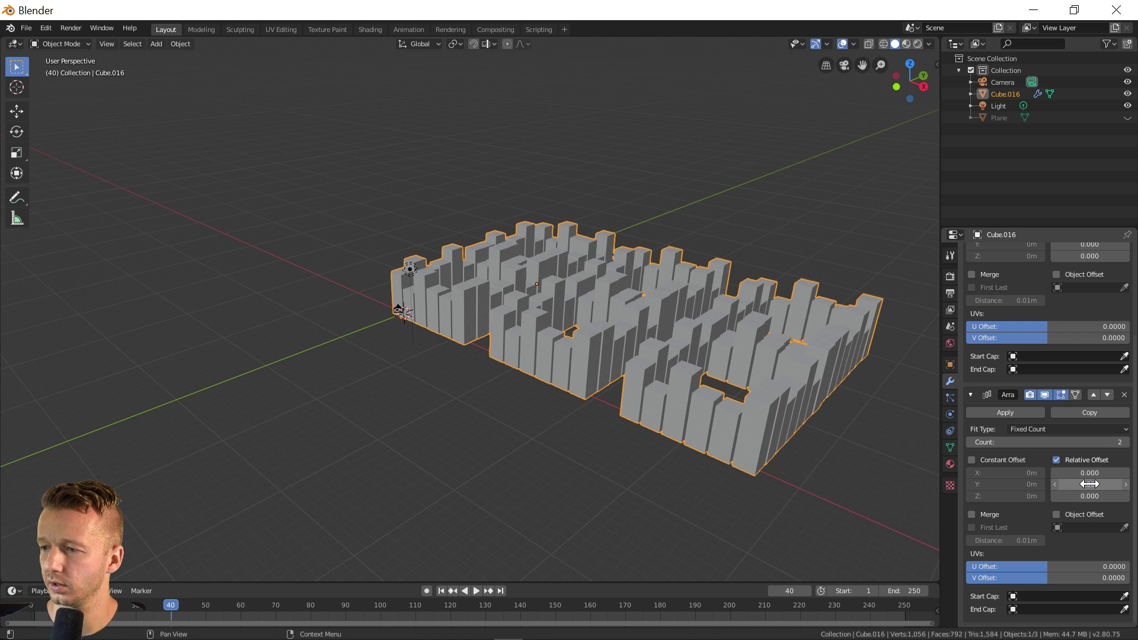
Set the second Array modifier's relative Y offset to 1.3 to leave streets between the rows of blocks
scroll(1052, 334, "up", 3)
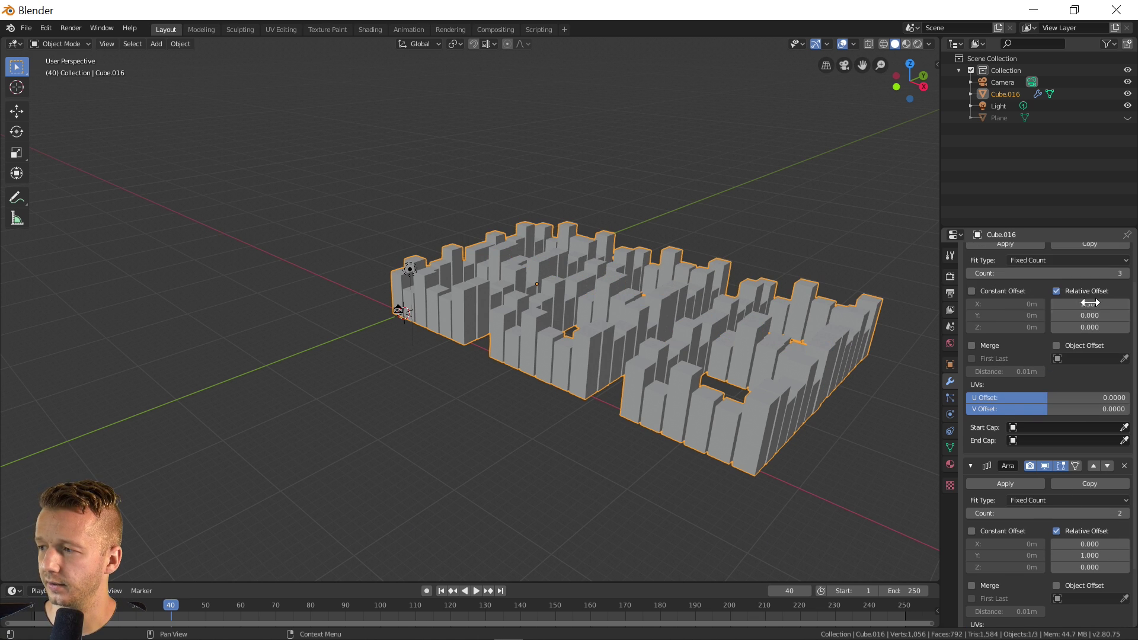
scroll(1073, 371, "down", 3)
left_click(1088, 484)
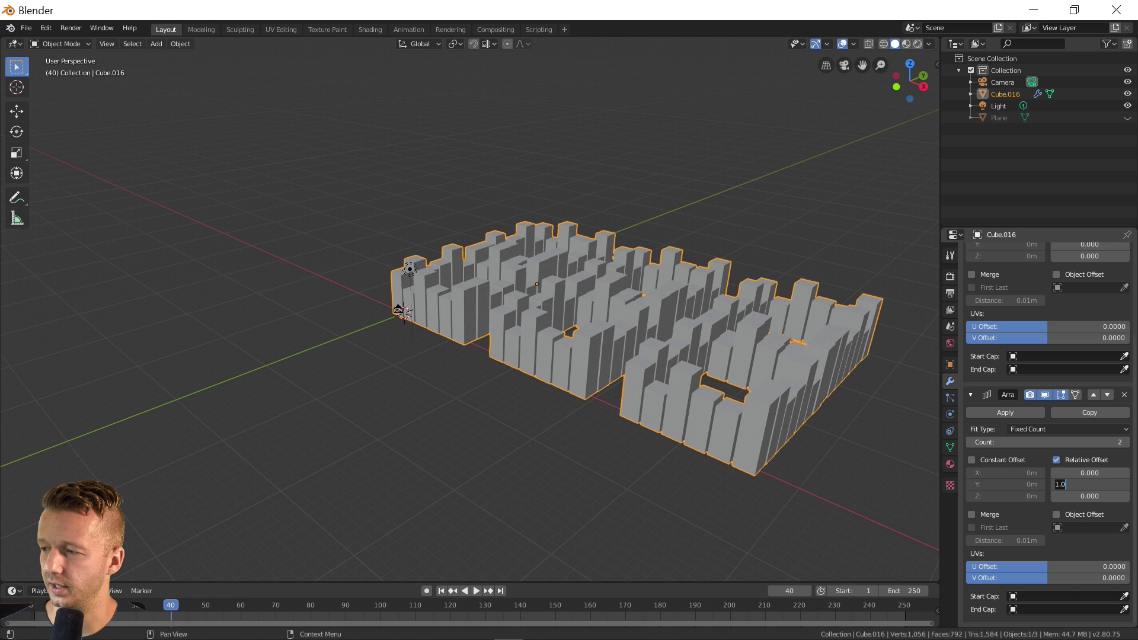
type("1")
key("Return")
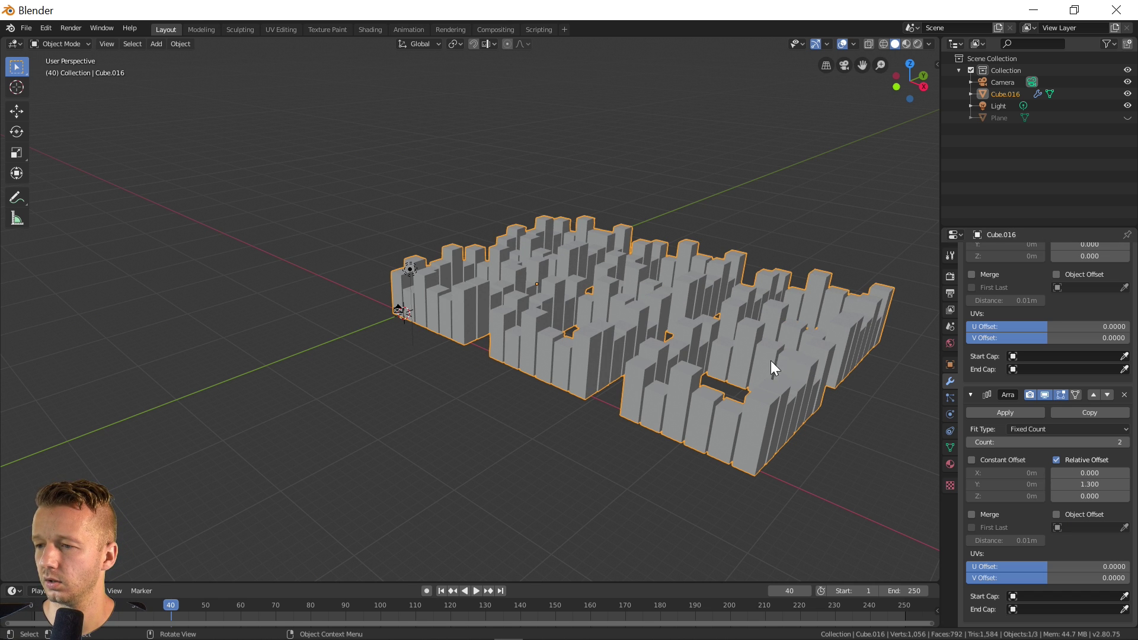
Apply both Array modifiers so the six city blocks become real geometry
middle_click_drag(771, 361, 702, 383)
scroll(1015, 347, "up", 5)
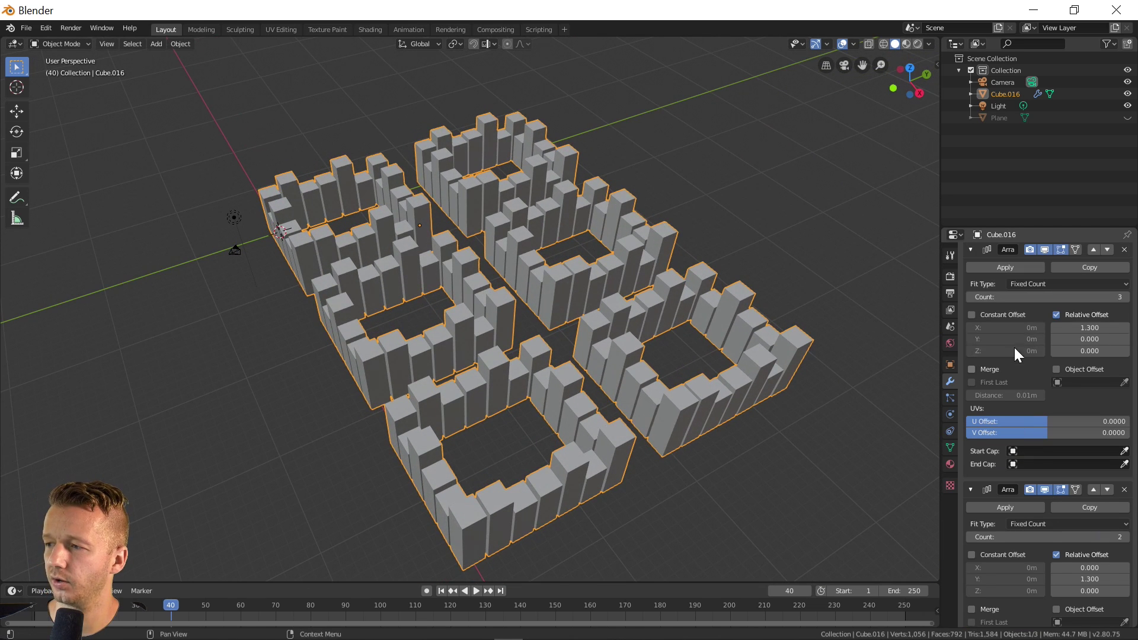
left_click(1006, 270)
left_click(1006, 268)
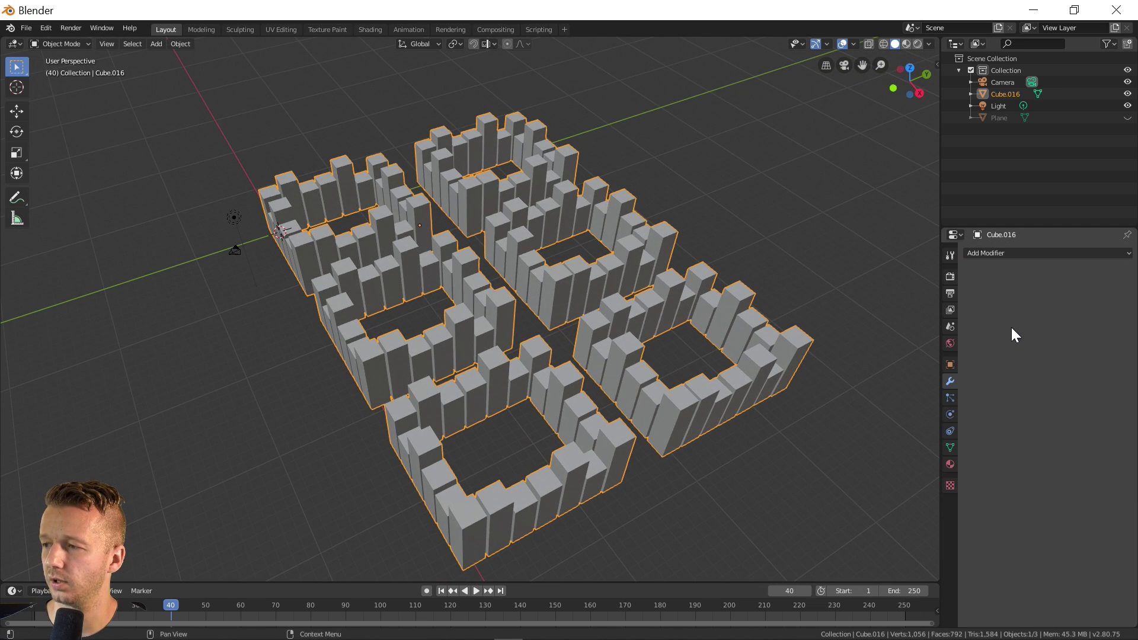
Add a new Array modifier to the combined six-block city mesh
left_click(997, 251)
left_click(907, 279)
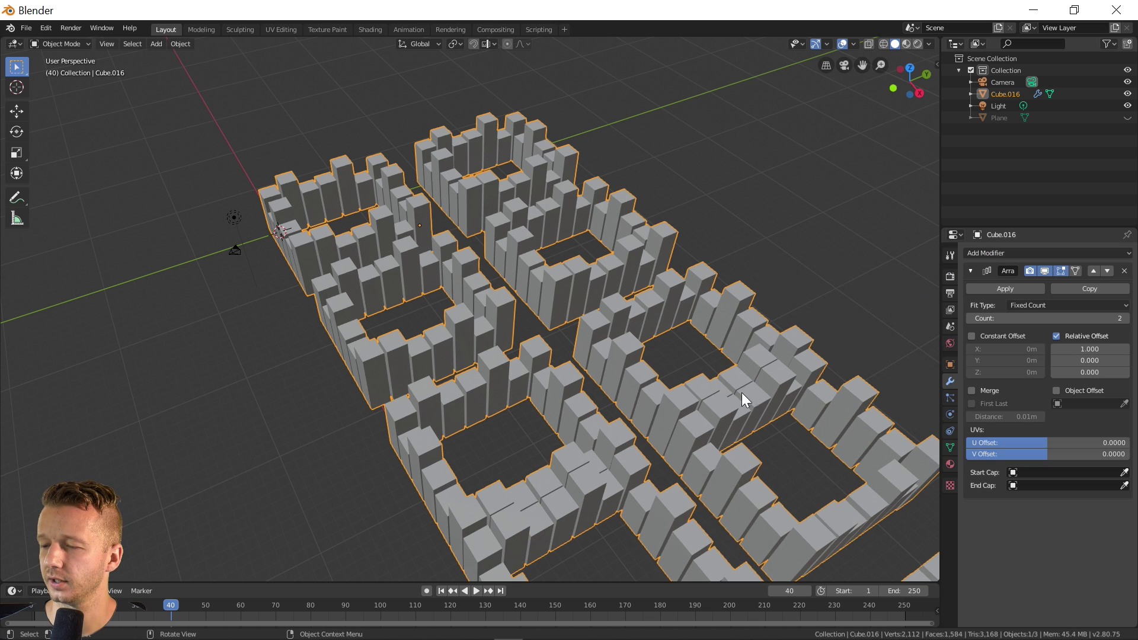
middle_click_drag(742, 393, 713, 373)
scroll(714, 369, "up", 2)
Try different relative X offsets for the new Array modifier, including -0.1, and return it to 1
double_click(1090, 349)
type("1.0")
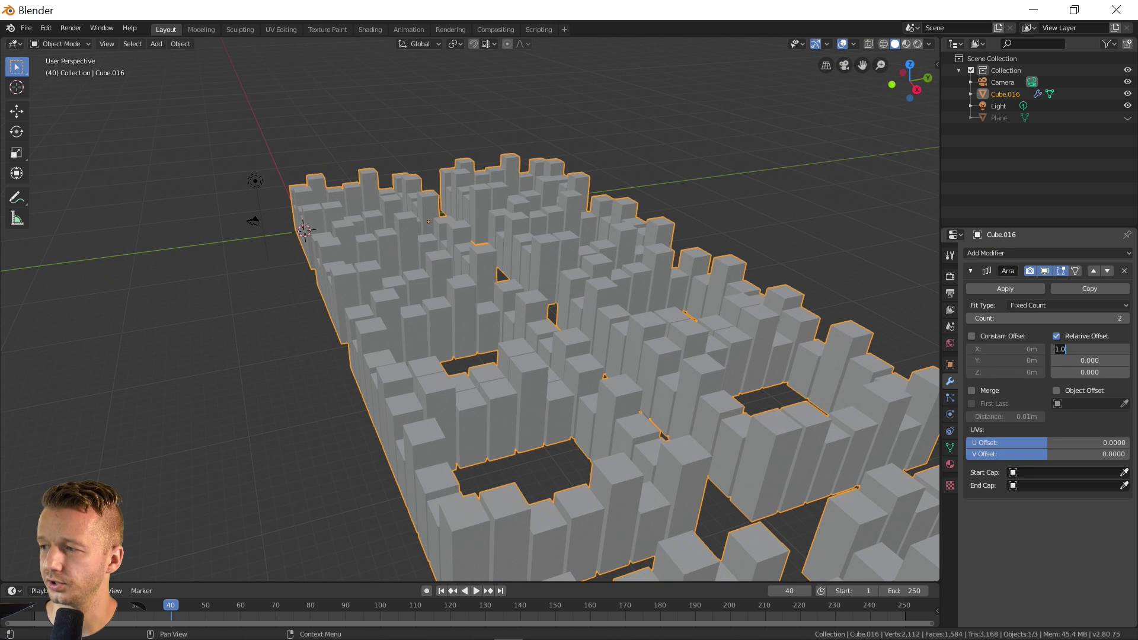
key("BackSpace")
key("BackSpace")
key("Return")
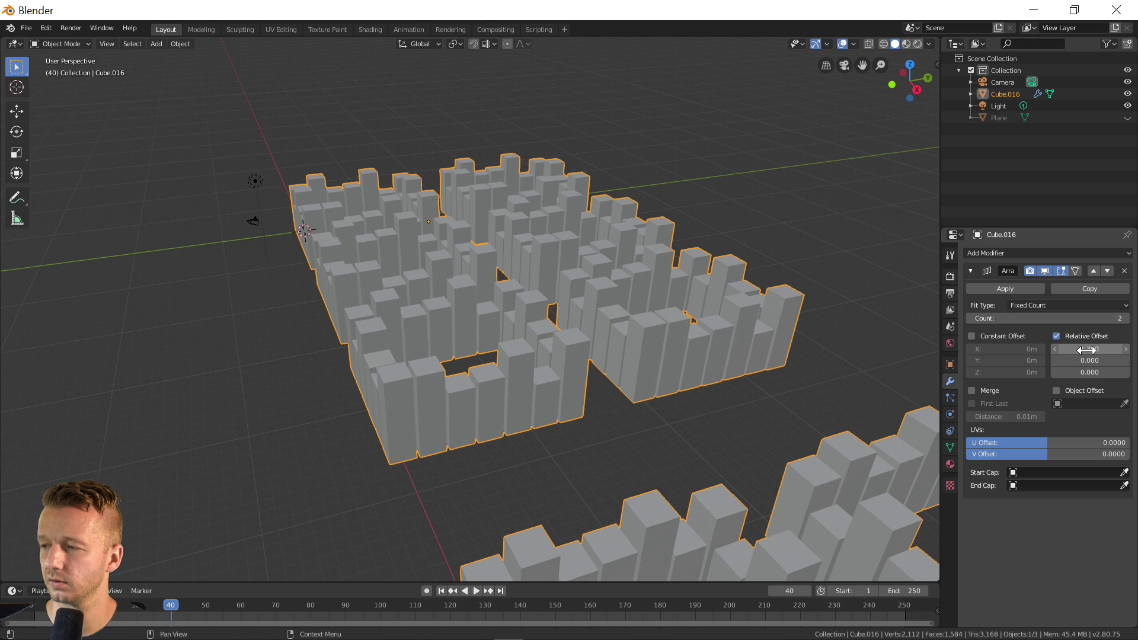
double_click(1086, 350)
type("-0.1")
key("Return")
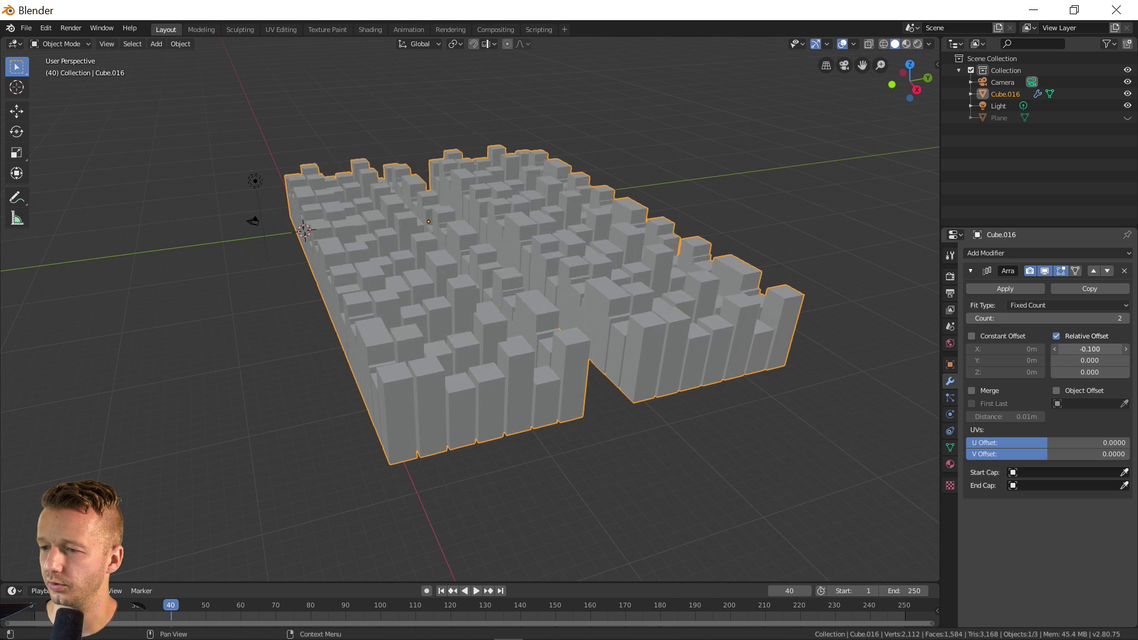
left_click_drag(1086, 350, 1113, 349)
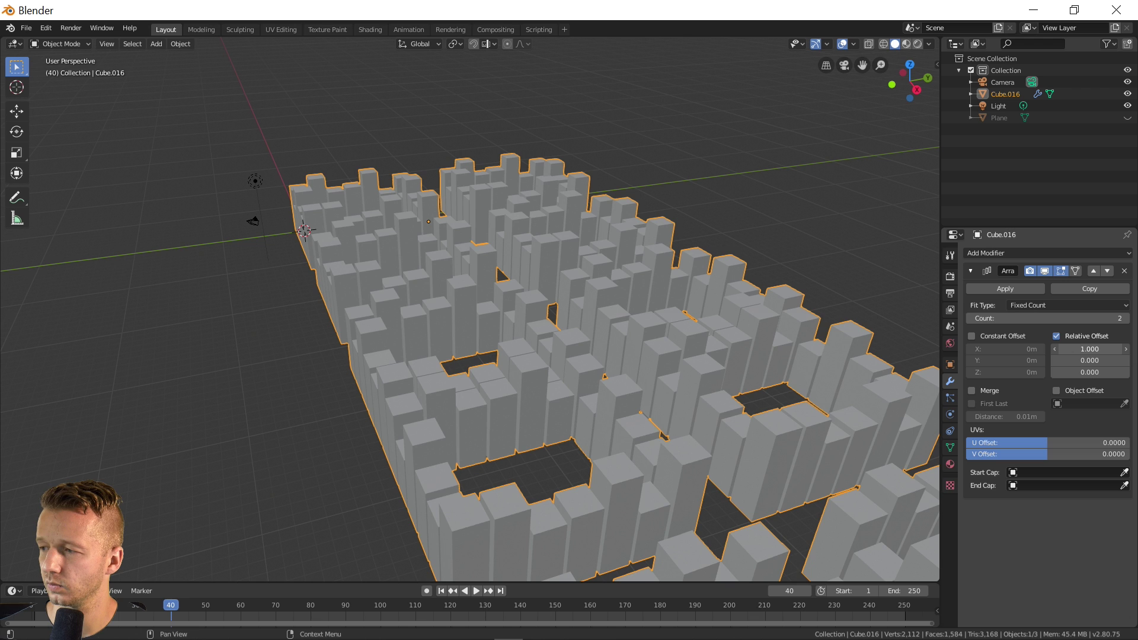
Try a relative X offset of 1.05 on the Array modifier and inspect the gap between the repeated blocks
left_click(1089, 349)
type("1.05")
key("Return")
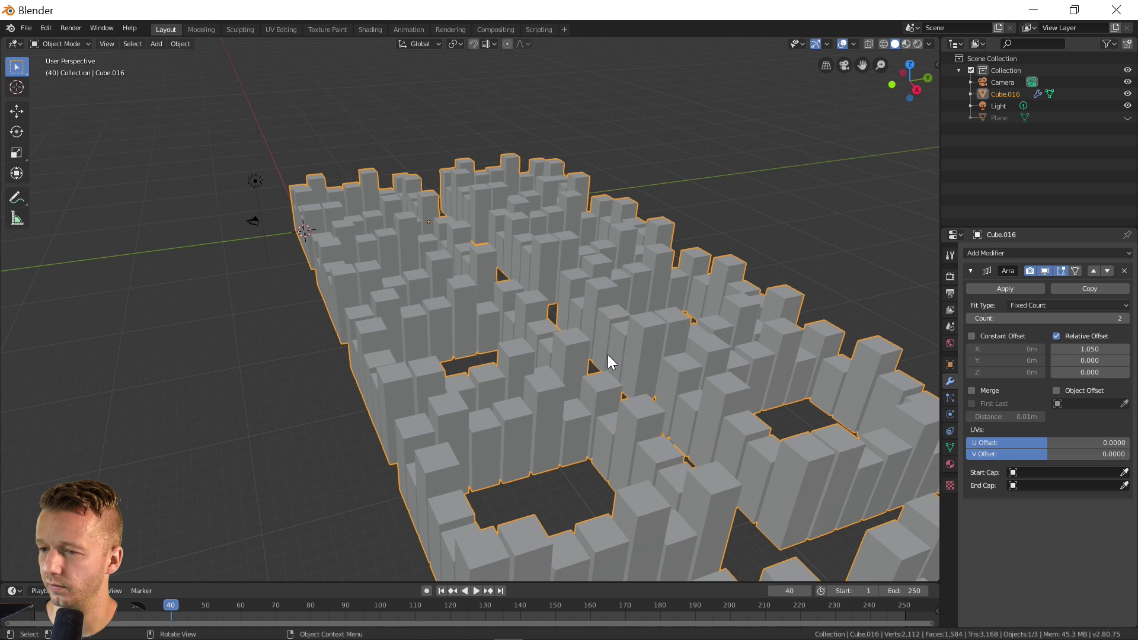
middle_click_drag(607, 354, 674, 339)
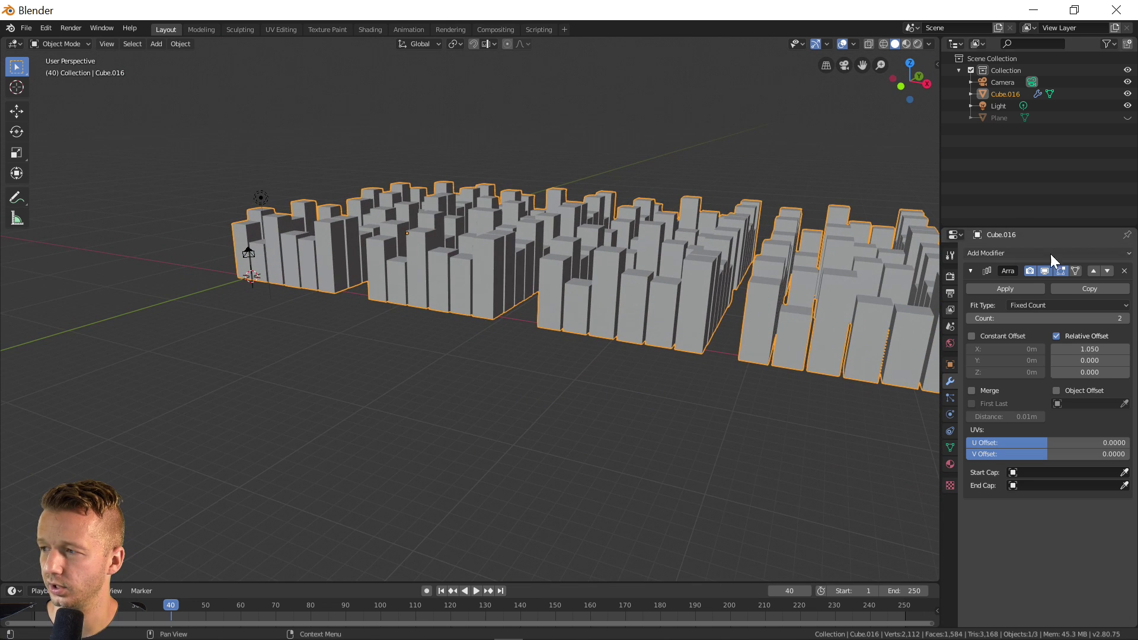
Set the Array modifier's relative X offset to 1.06 to match the street width between the repeated blocks
left_click(1090, 349)
key("BackSpace")
key("BackSpace")
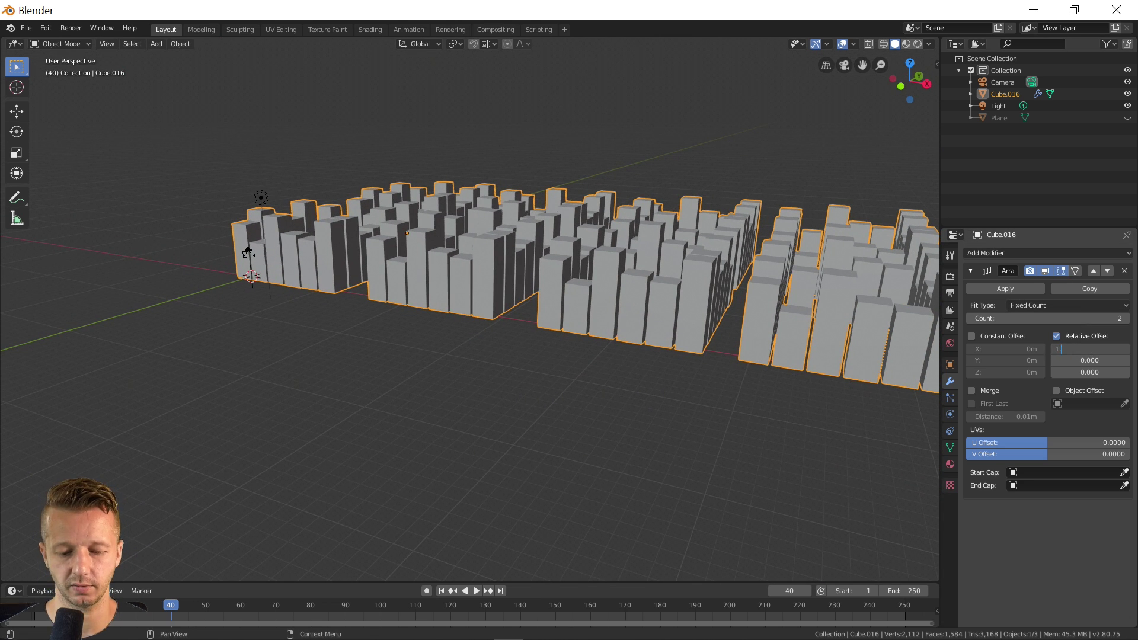
type("1")
key("Return")
middle_click_drag(703, 340, 489, 283)
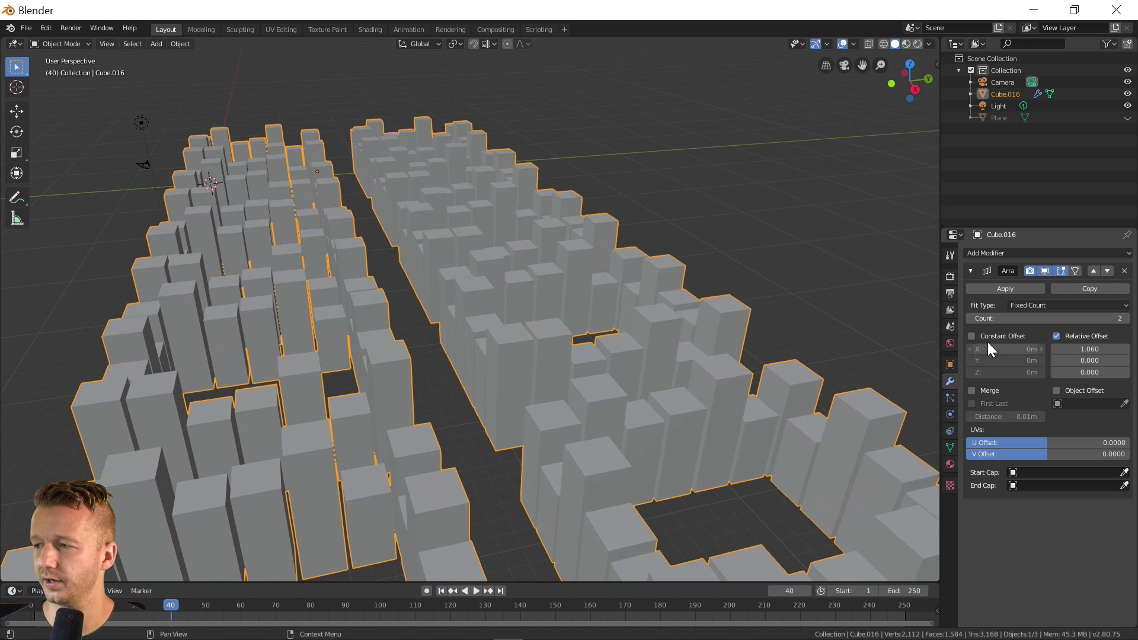
scroll(888, 337, "down", 4)
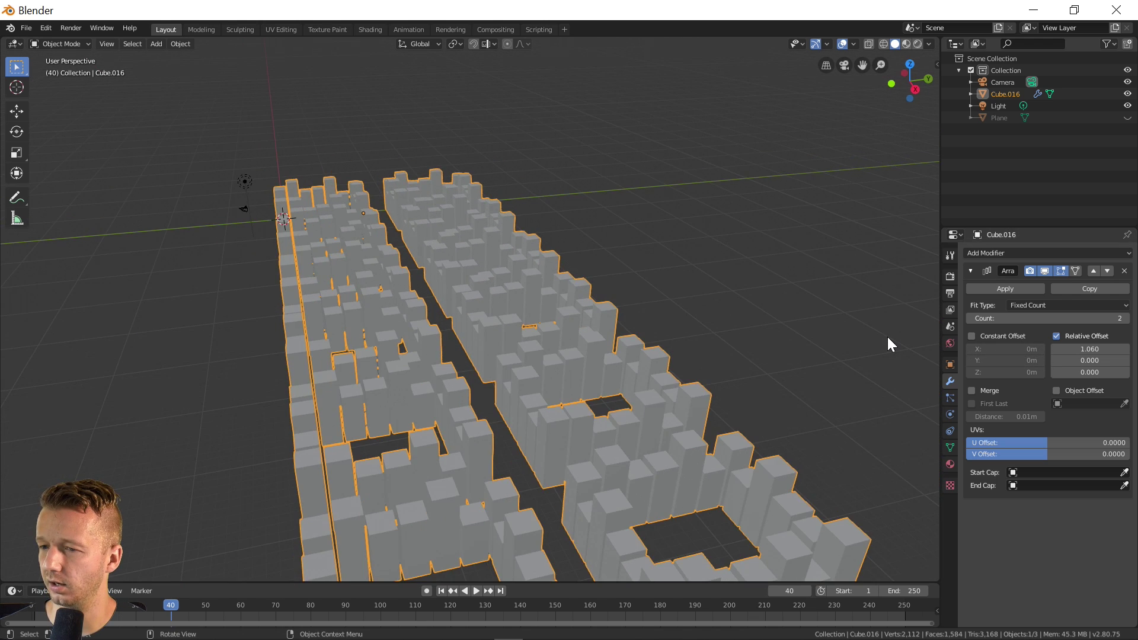
scroll(888, 336, "down", 2)
scroll(857, 332, "up", 4)
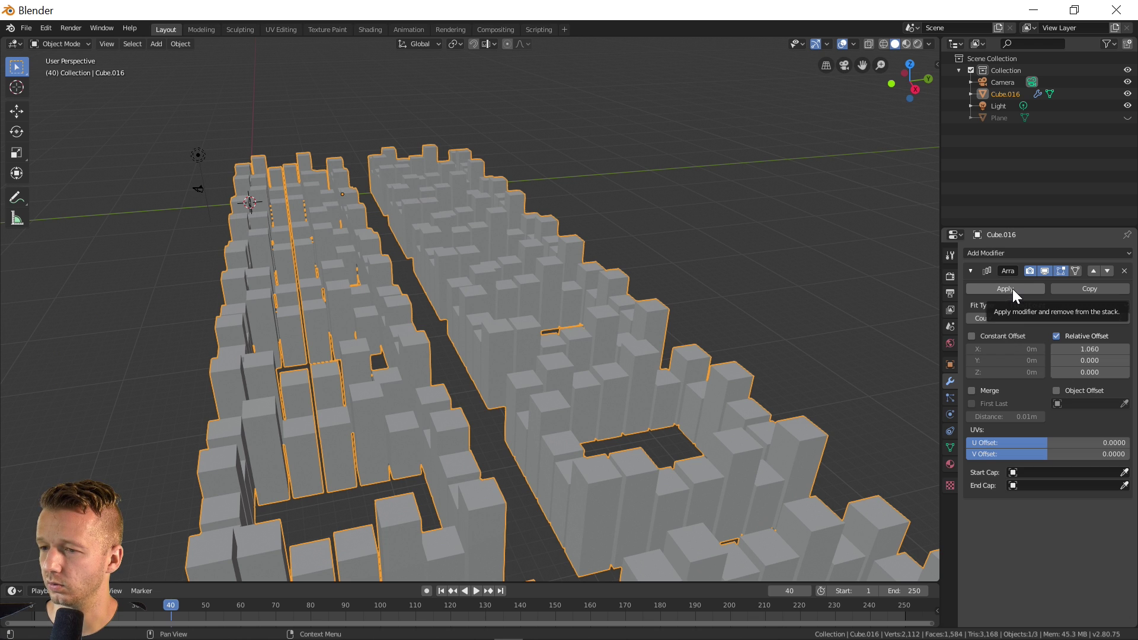
Add another Array modifier to the city with a relative offset of X 0 and Y 1.05
left_click(1001, 253)
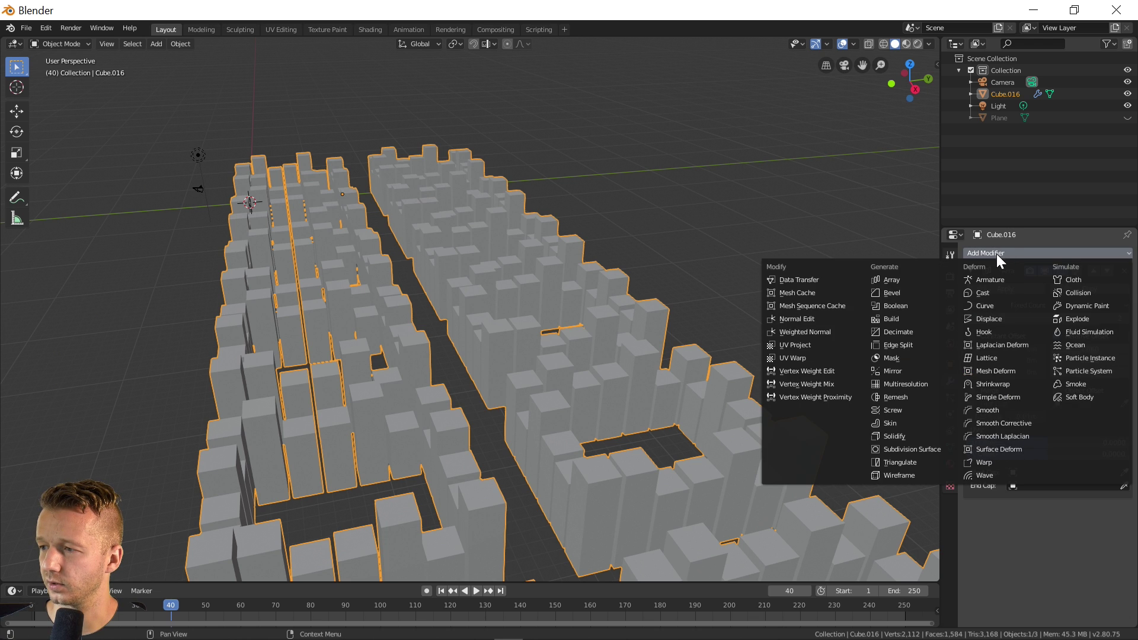
left_click(912, 280)
scroll(1092, 457, "down", 5)
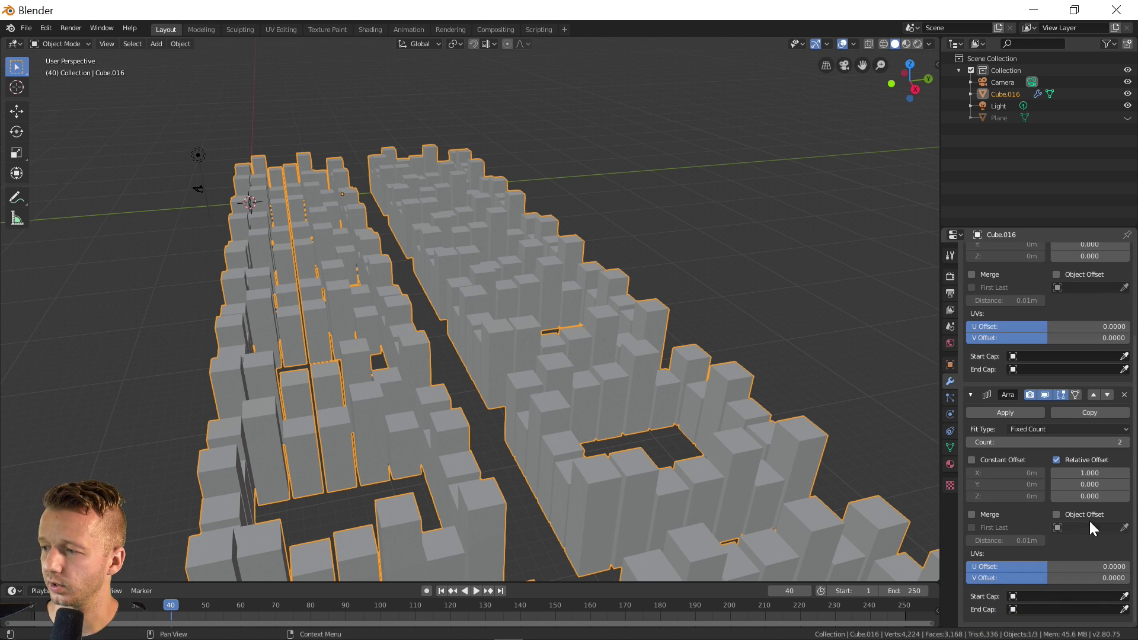
double_click(1087, 485)
type("1.")
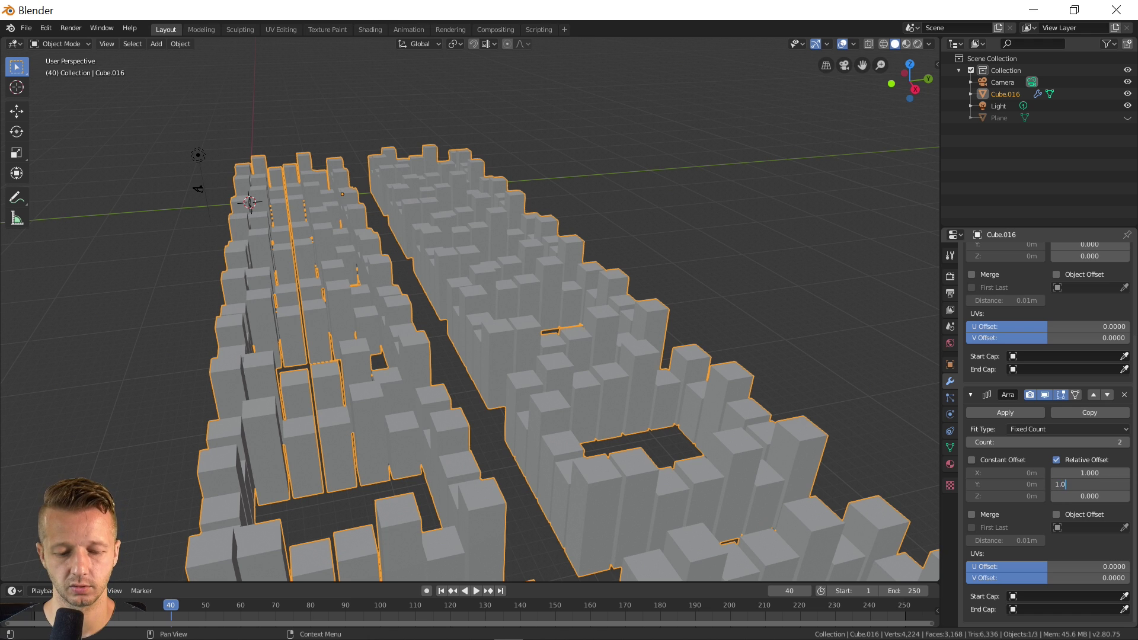
key("Return")
double_click(1090, 473)
type("0")
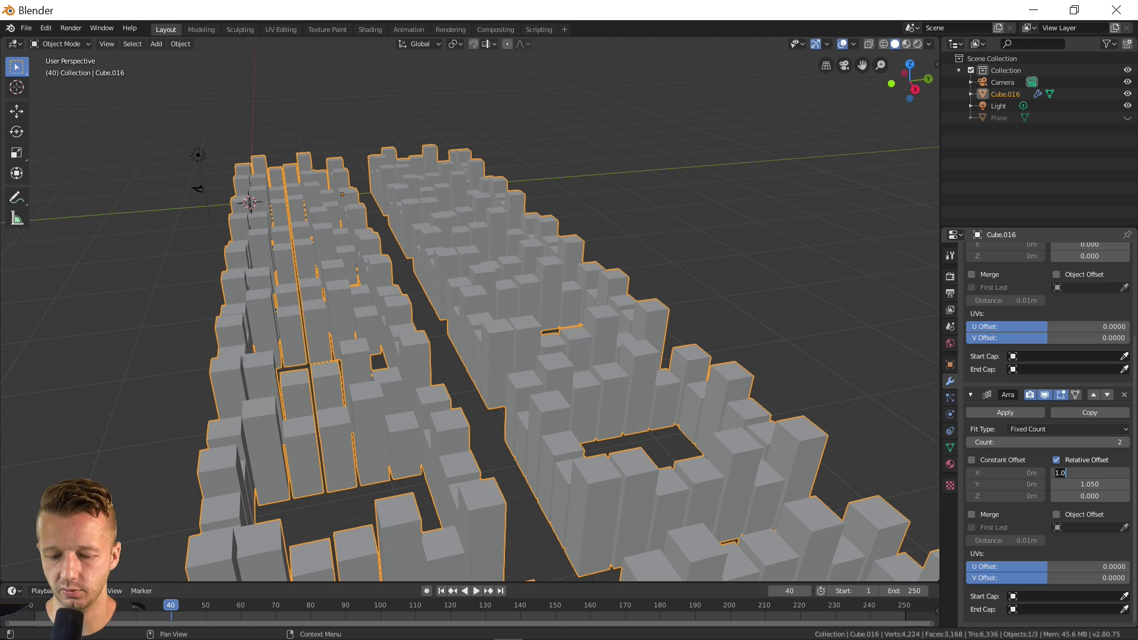
key("Return")
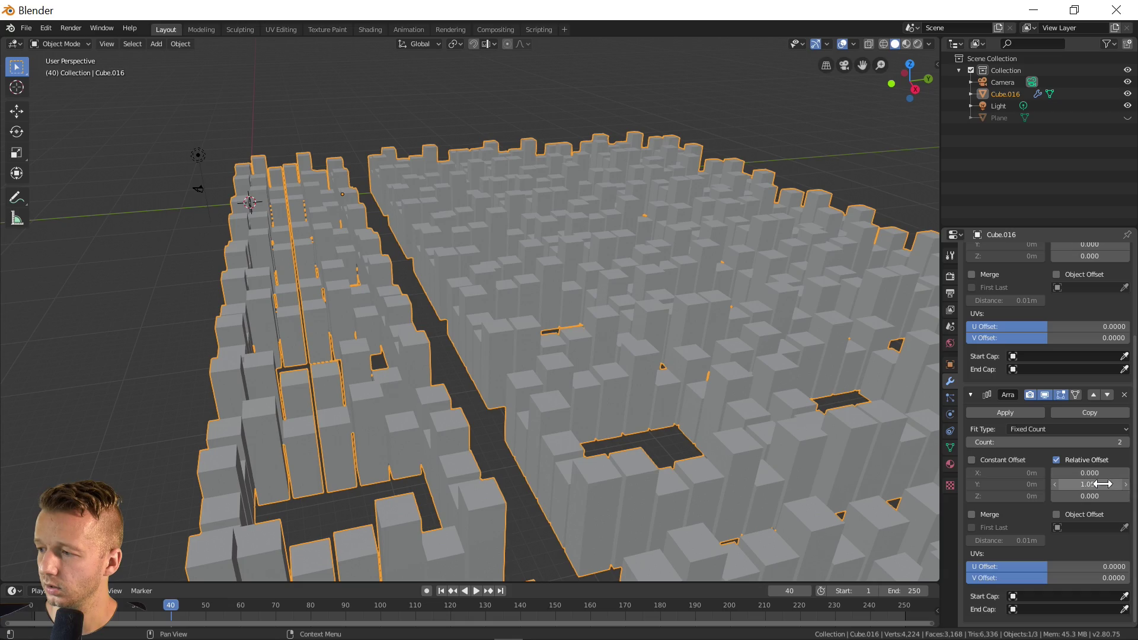
middle_click_drag(856, 364, 594, 282)
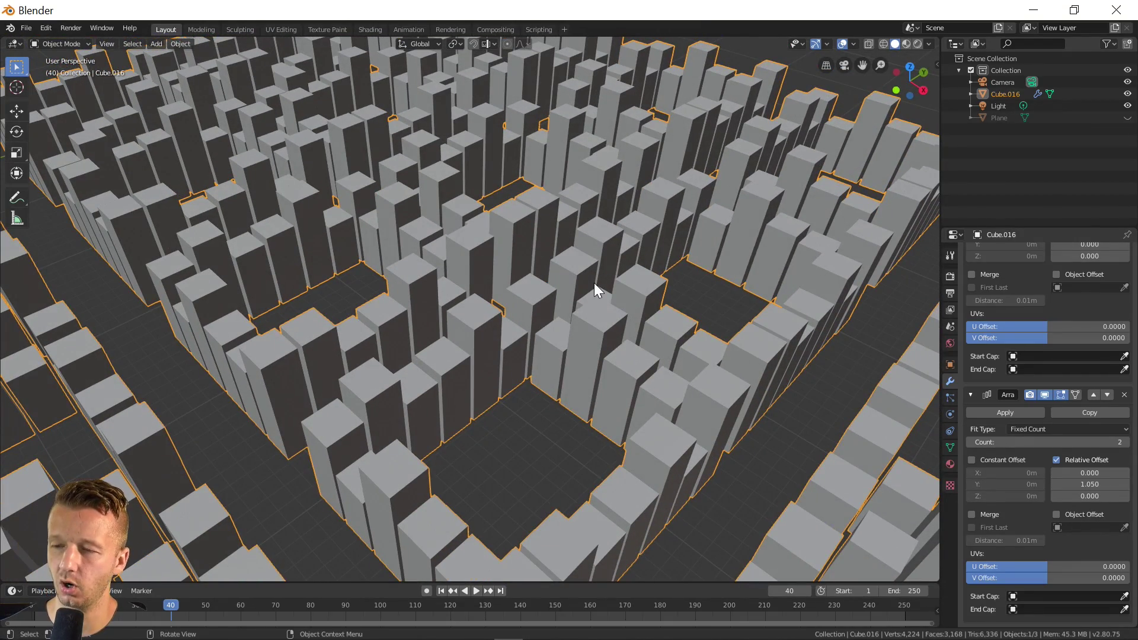
Look through the camera and enable Lock Camera to View
key("KP_0")
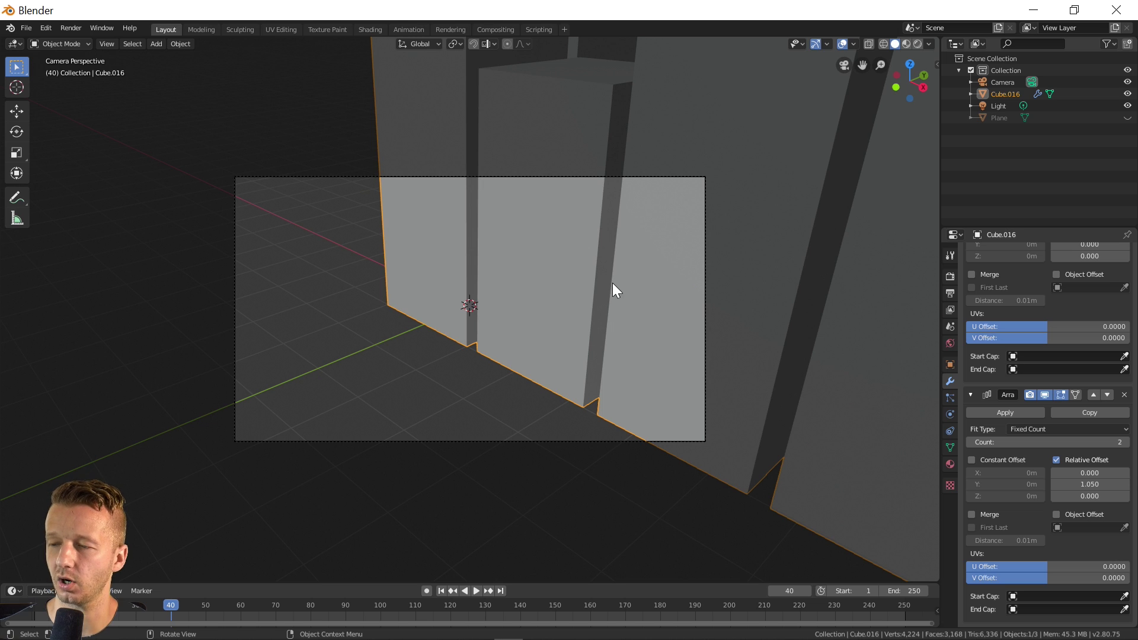
scroll(491, 280, "down", 4)
scroll(491, 280, "up", 3)
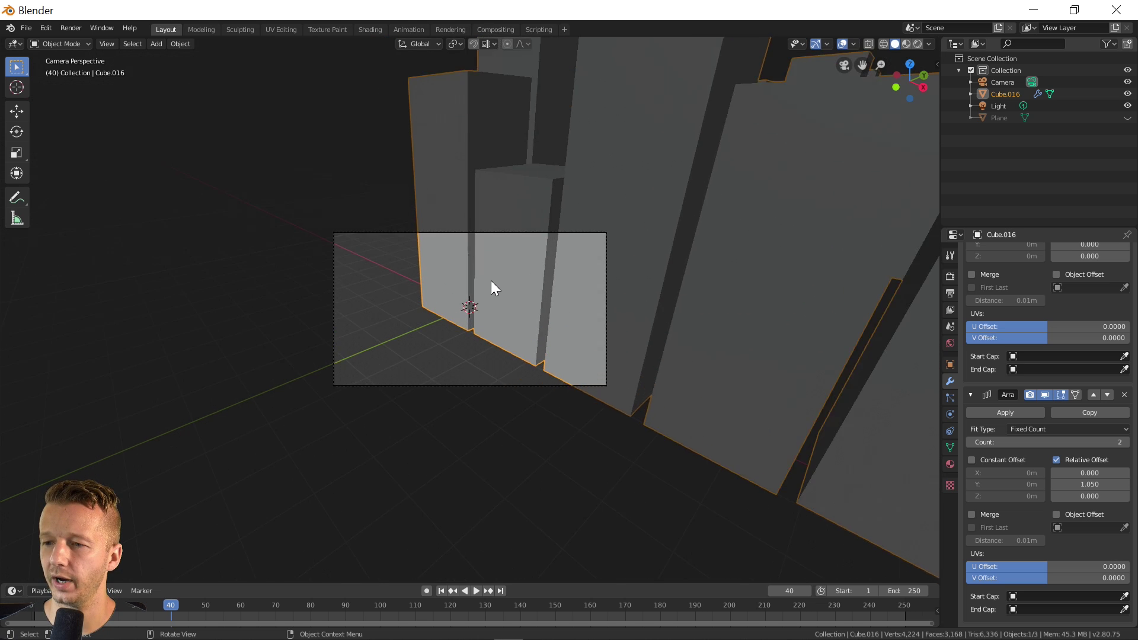
scroll(471, 273, "down", 2)
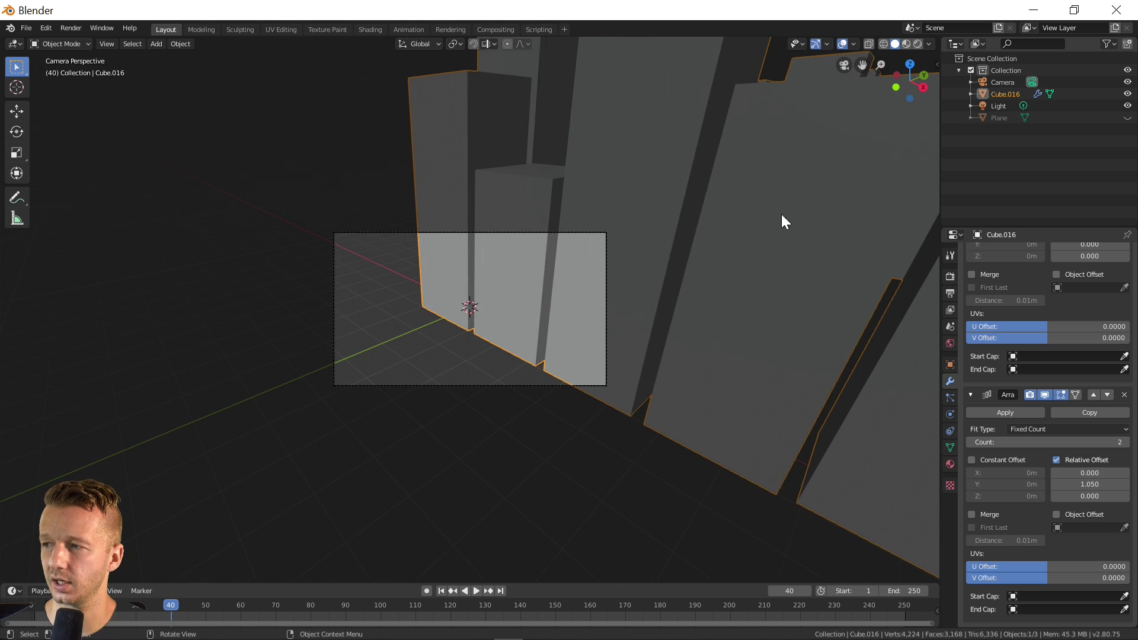
key("n")
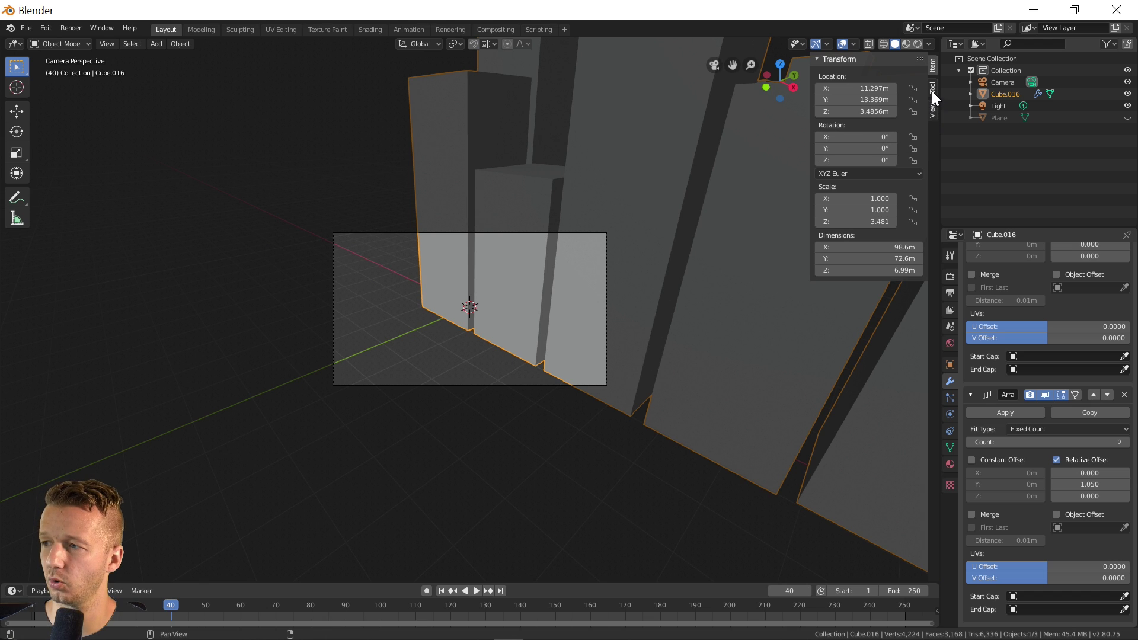
left_click(933, 109)
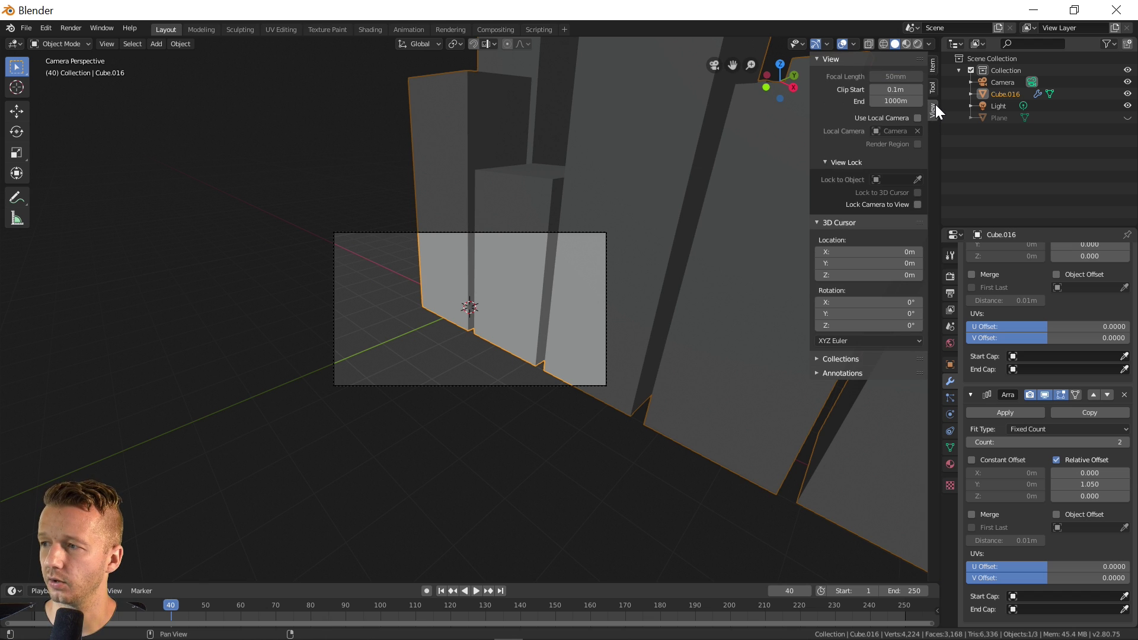
left_click(917, 205)
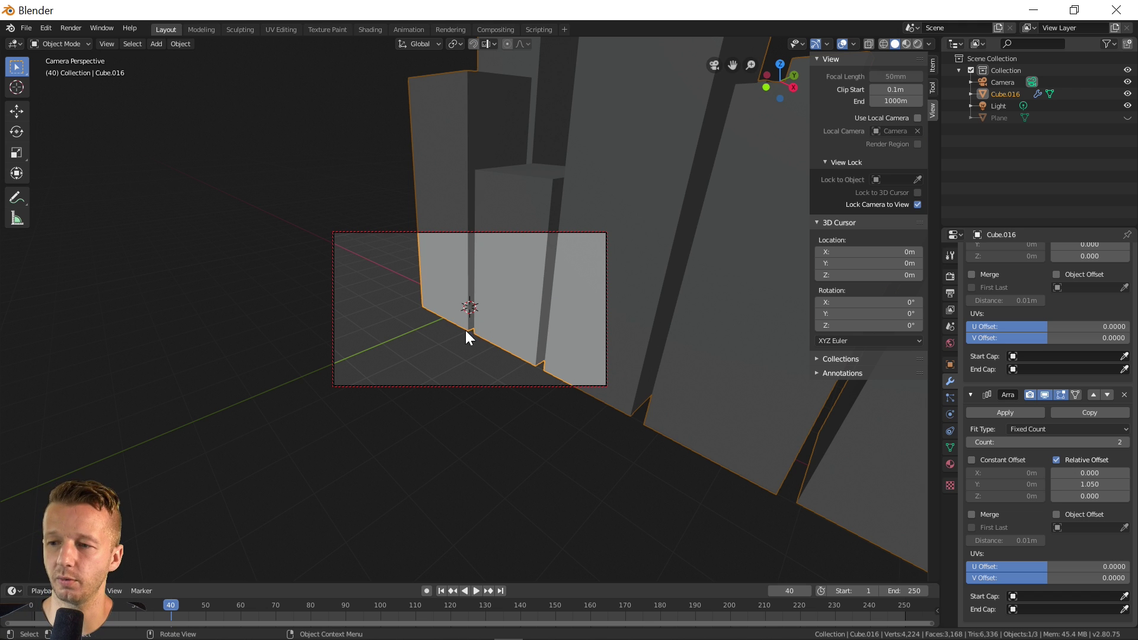
Reposition the locked camera so its frame looks down across the rows of buildings
scroll(415, 300, "down", 5)
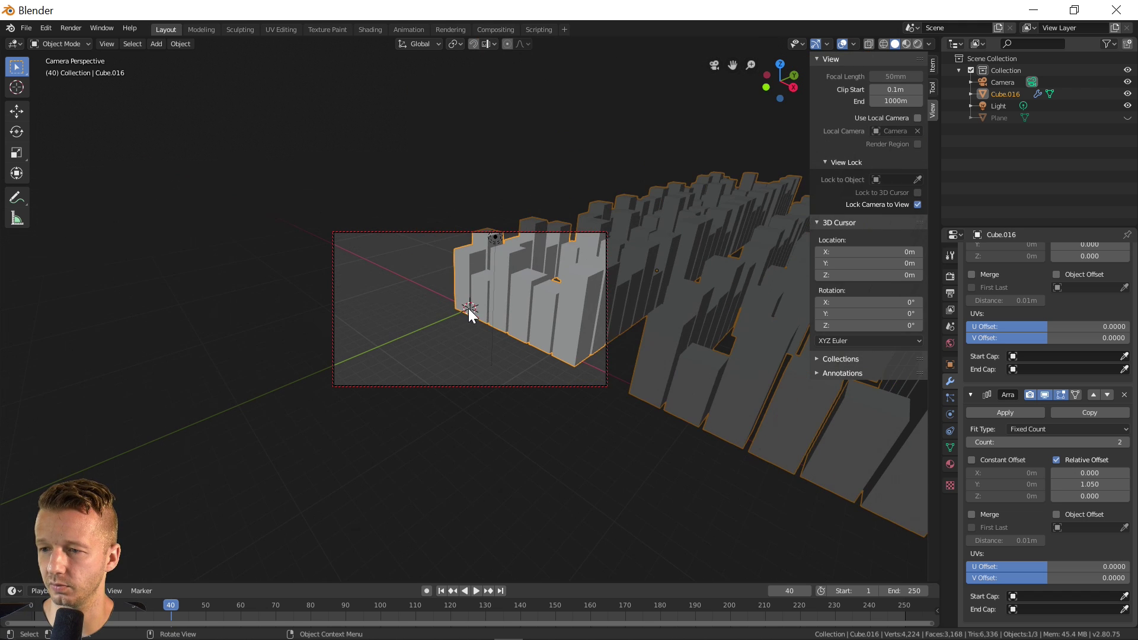
middle_click_drag(492, 330, 543, 300)
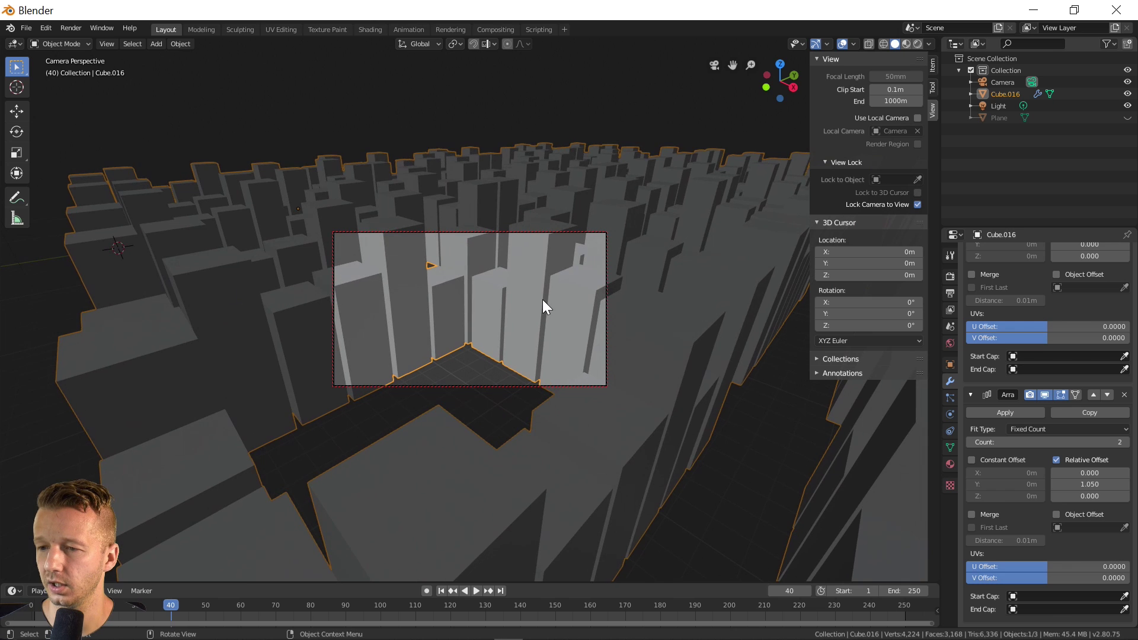
key("ctrl+z")
key("ctrl+z")
key("ctrl+z")
key("ctrl+shift+z")
key("ctrl+shift+z")
key("ctrl+shift+z")
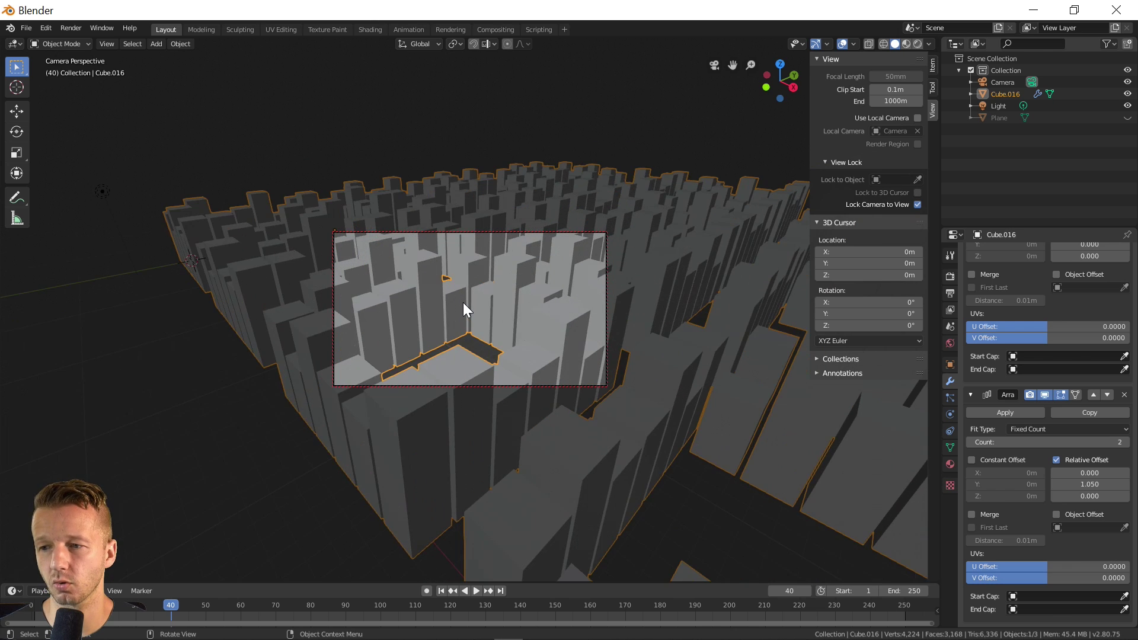
middle_click_drag(465, 305, 510, 285, "shift")
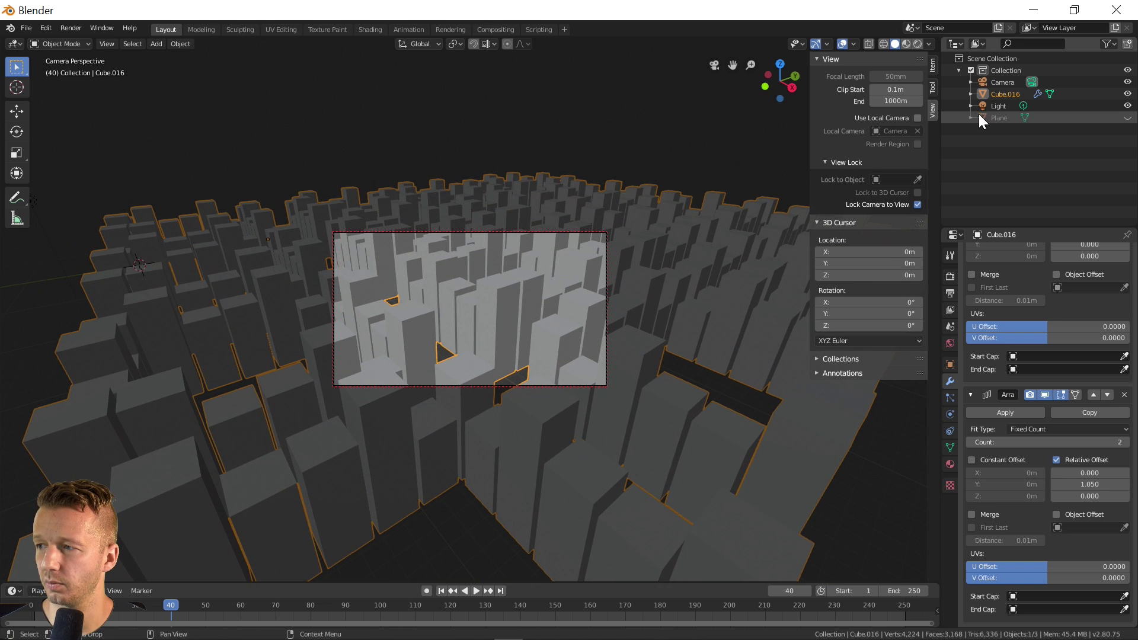
Unhide the ground plane, then move and enlarge it so it extends beneath all the city blocks
left_click(1128, 118)
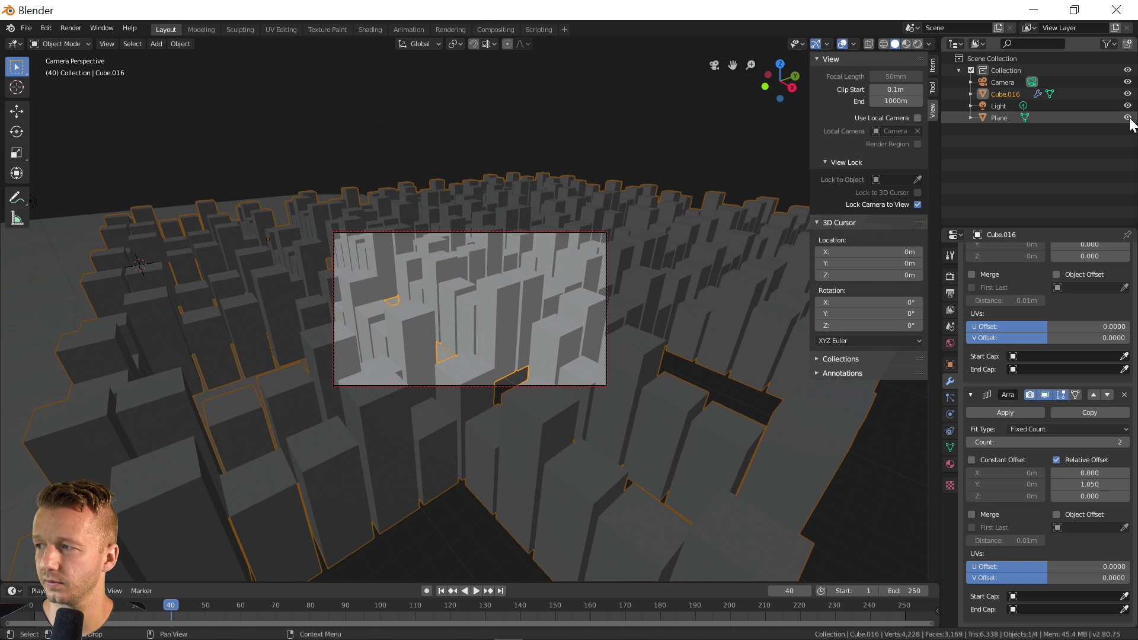
middle_click_drag(458, 276, 448, 313)
left_click(184, 154)
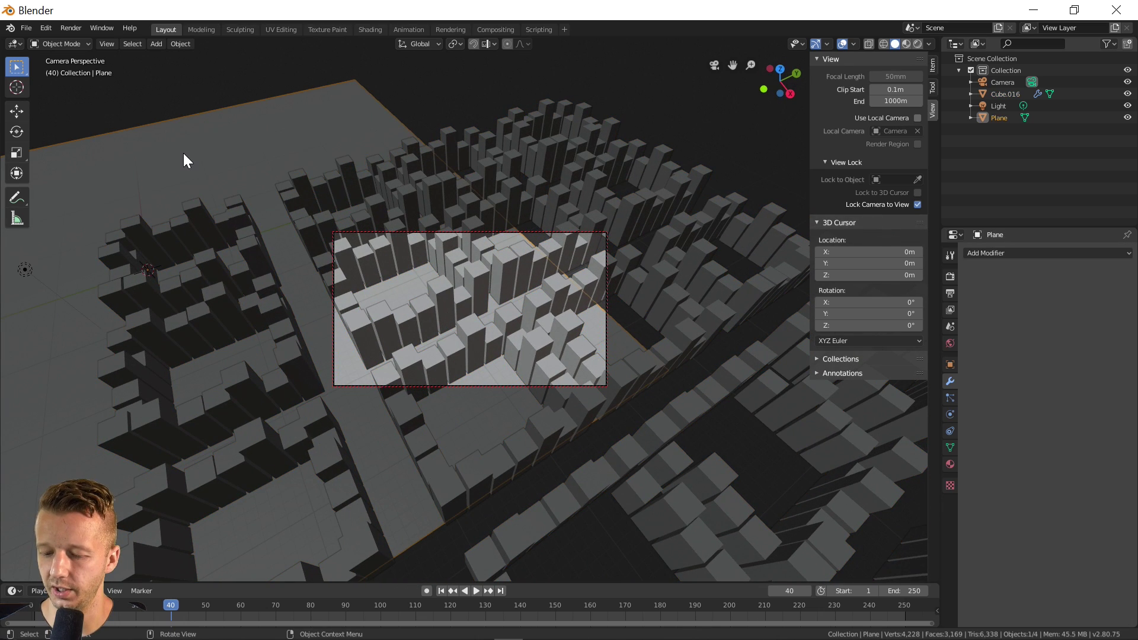
key("KP_7")
scroll(322, 278, "down", 6)
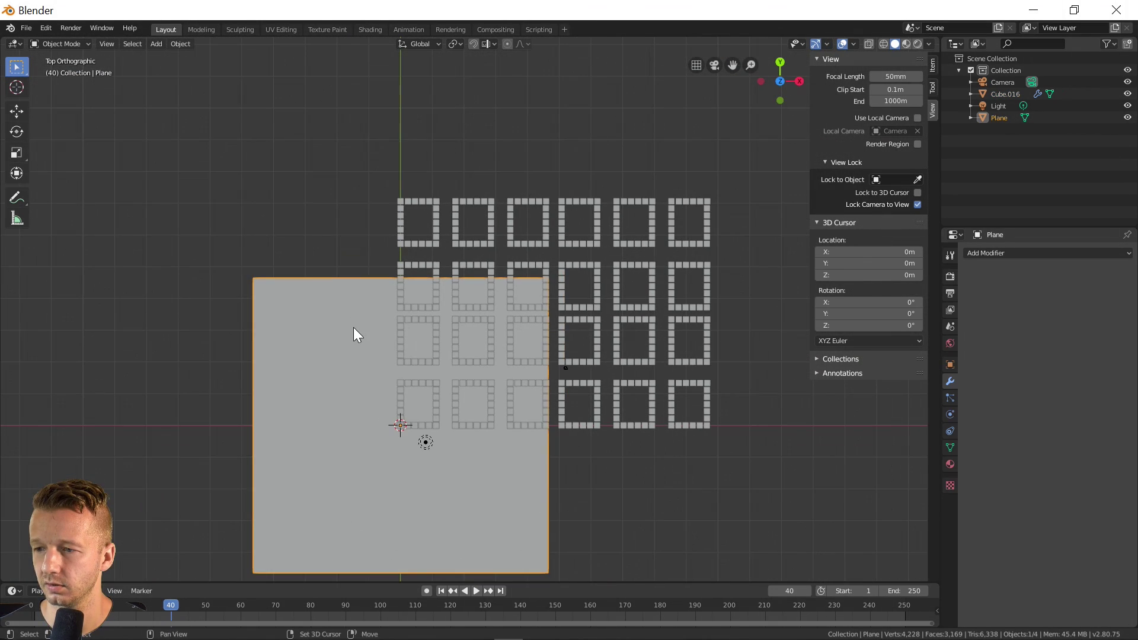
key("g")
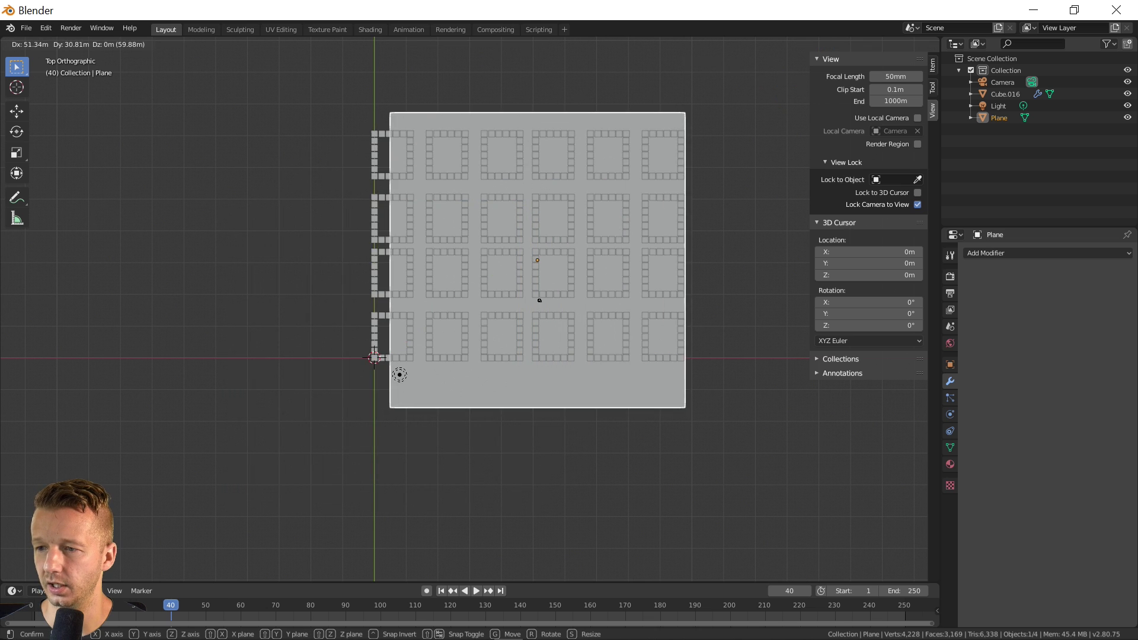
key("s")
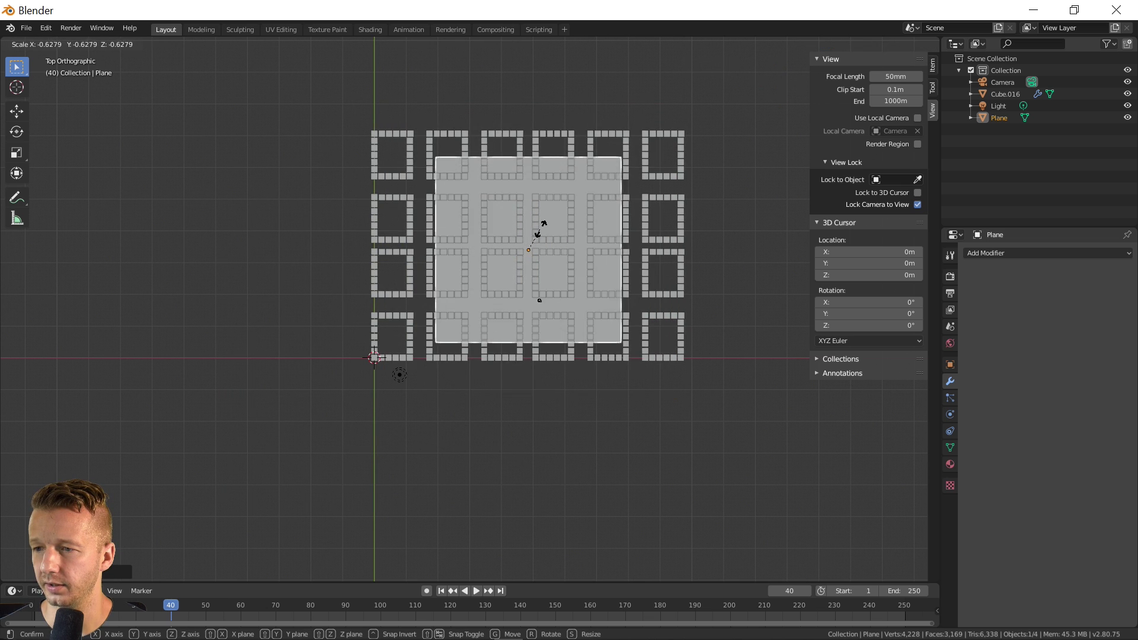
left_click(543, 272)
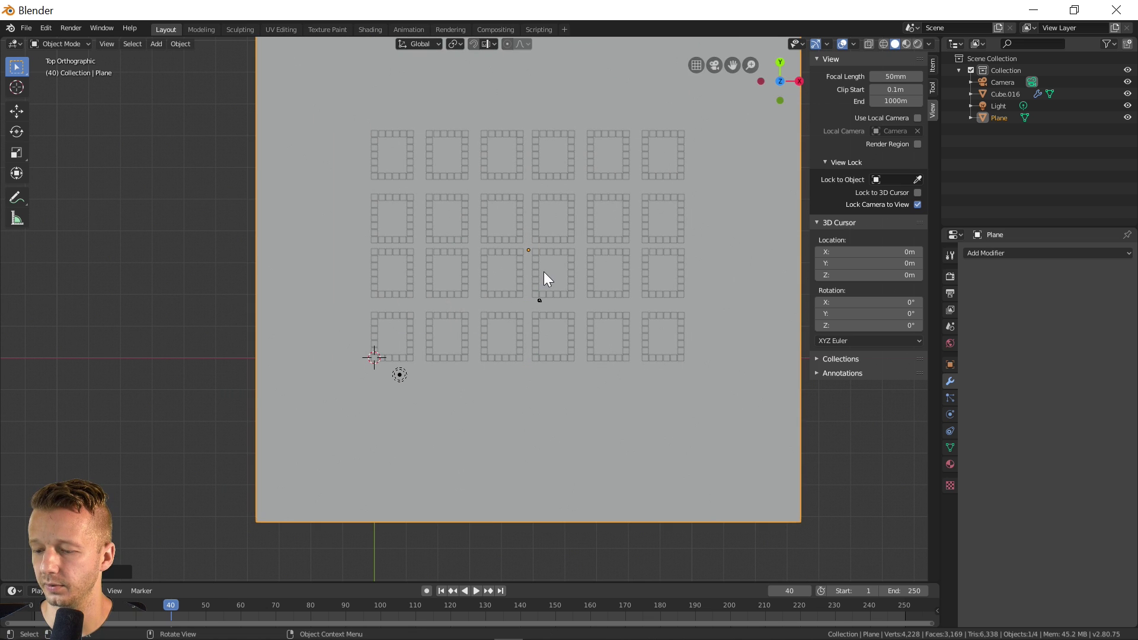
Look through the locked camera and reposition it to look down across the buildings on the enlarged ground plane
key("KP_0")
middle_click_drag(543, 271, 509, 281)
scroll(514, 255, "up", 6)
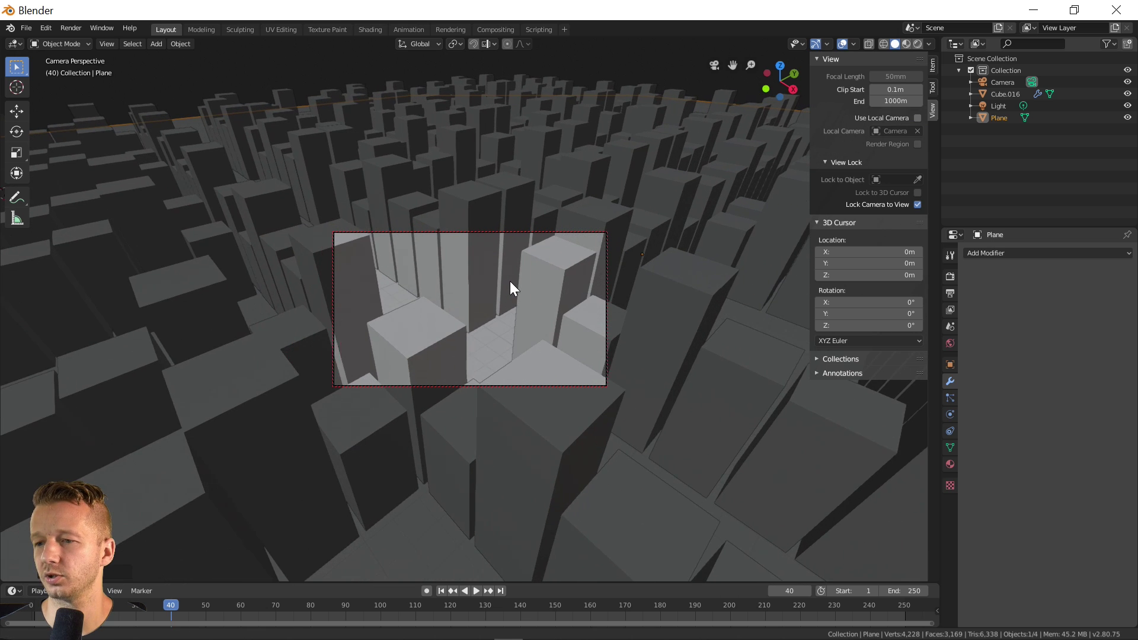
scroll(510, 281, "down", 10)
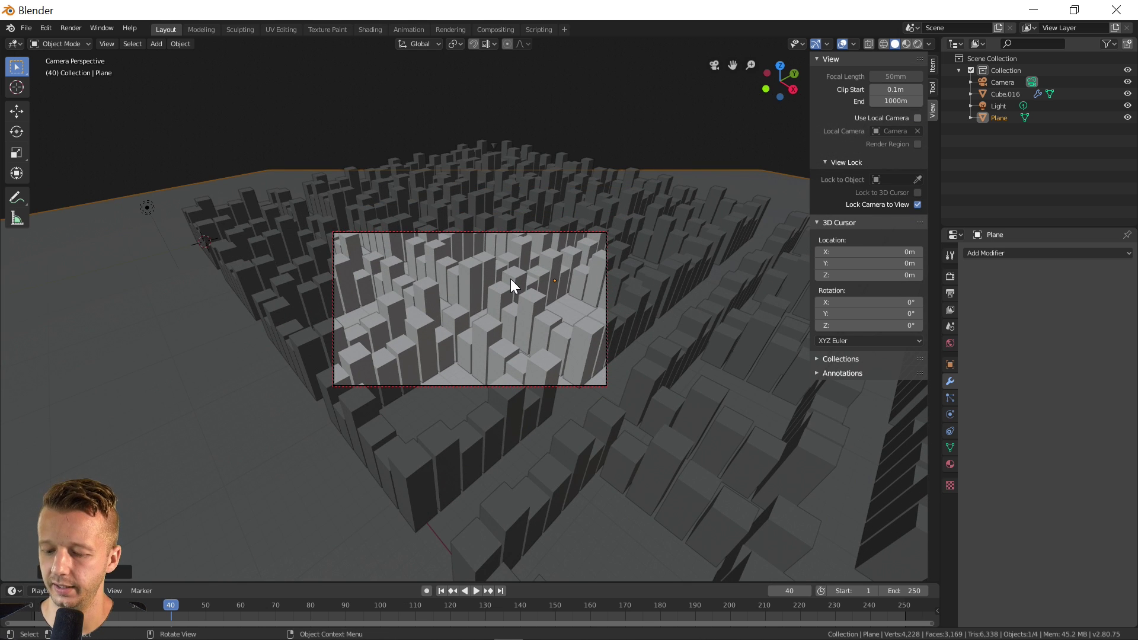
Select the city object together with the ground plane and rotate both slightly from a perspective view
key("KP_7")
middle_click_drag(511, 279, 407, 247)
scroll(418, 244, "down", 10)
left_click(425, 254)
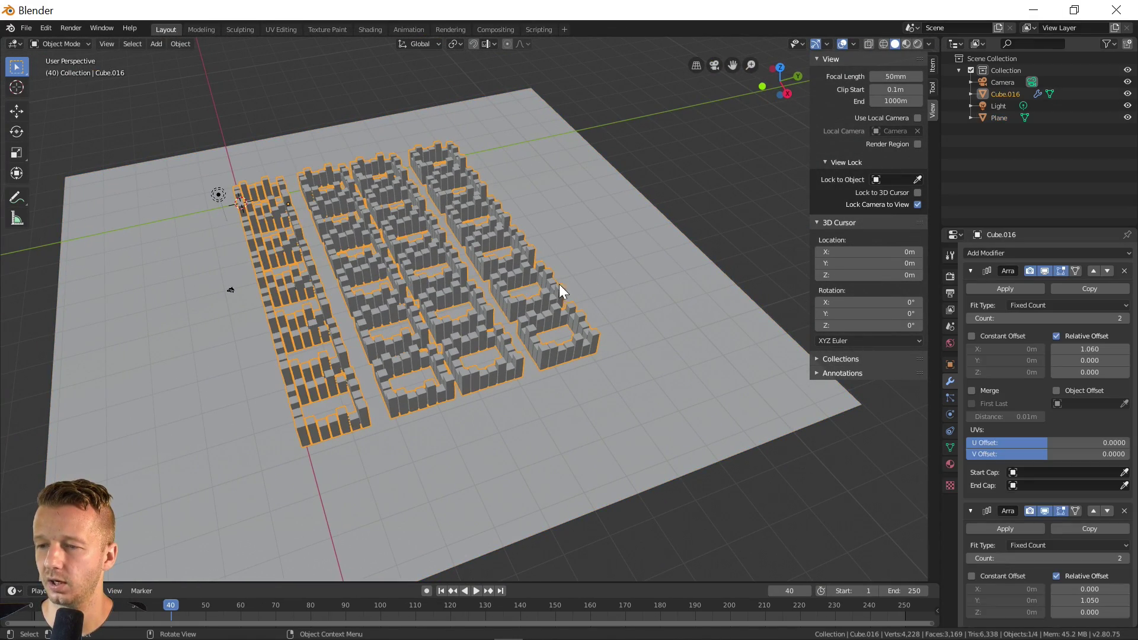
left_click(579, 257, "shift")
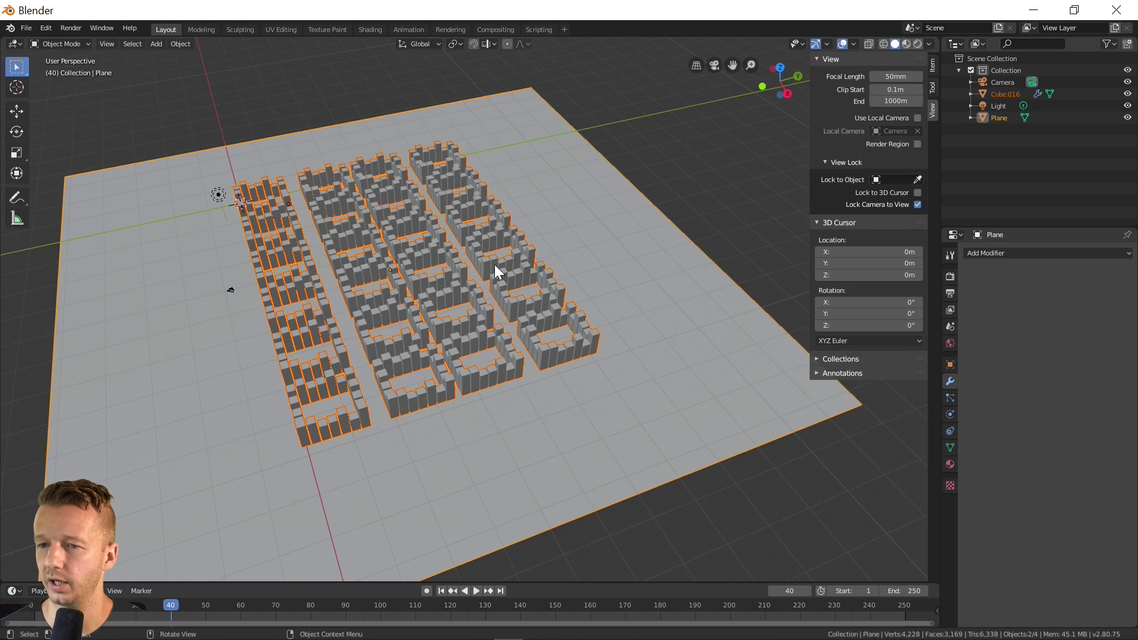
scroll(424, 282, "up", 6)
middle_click_drag(406, 276, 580, 282)
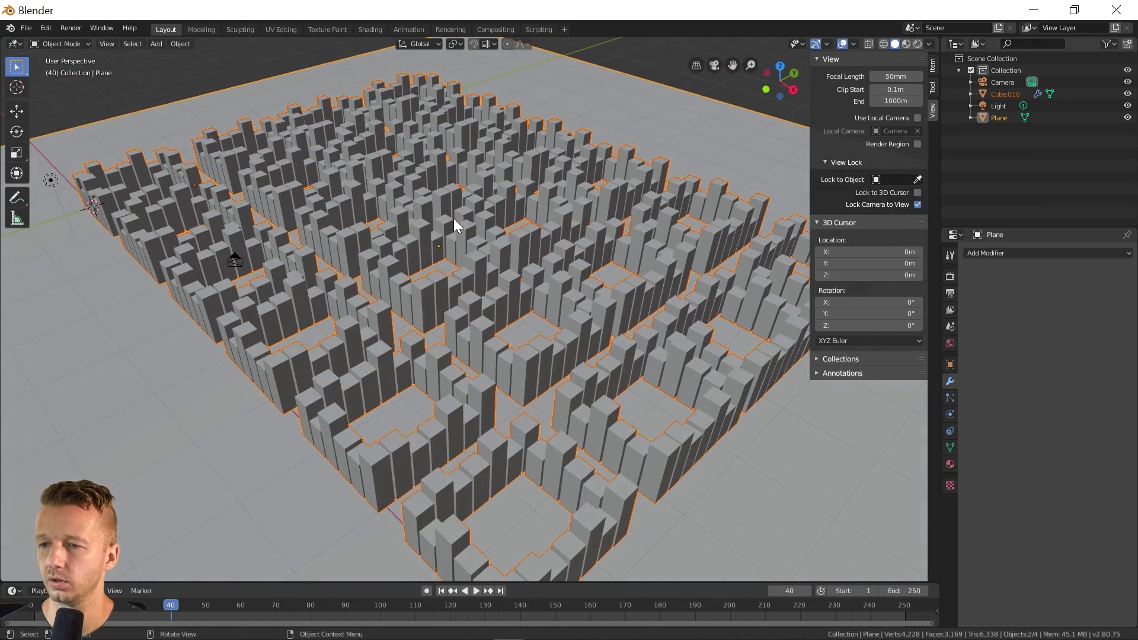
key("r")
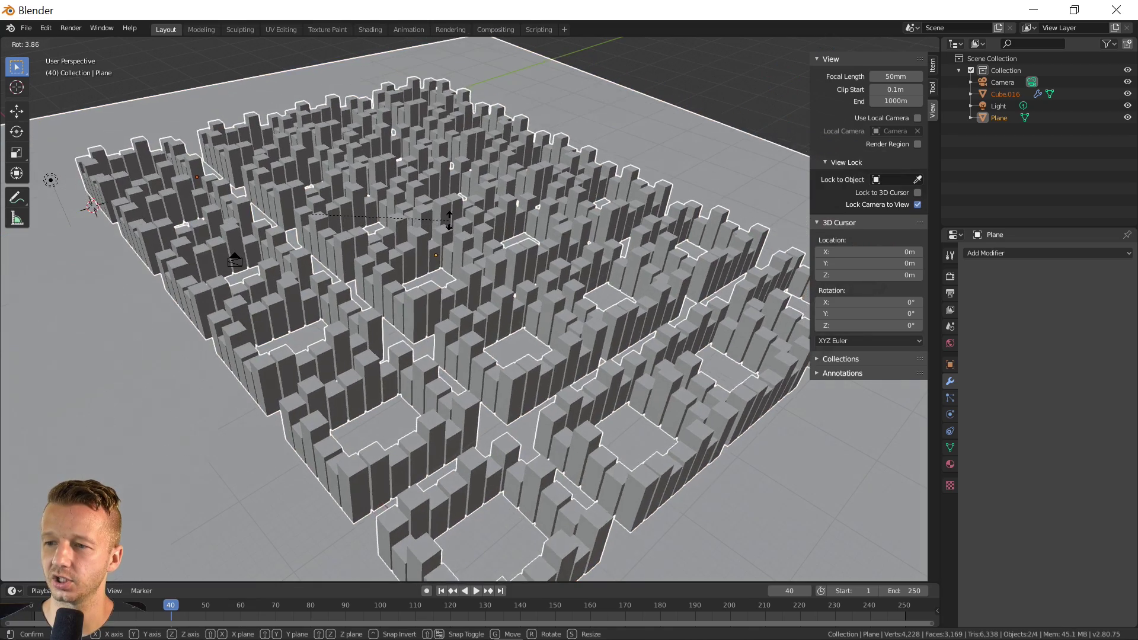
left_click(448, 234)
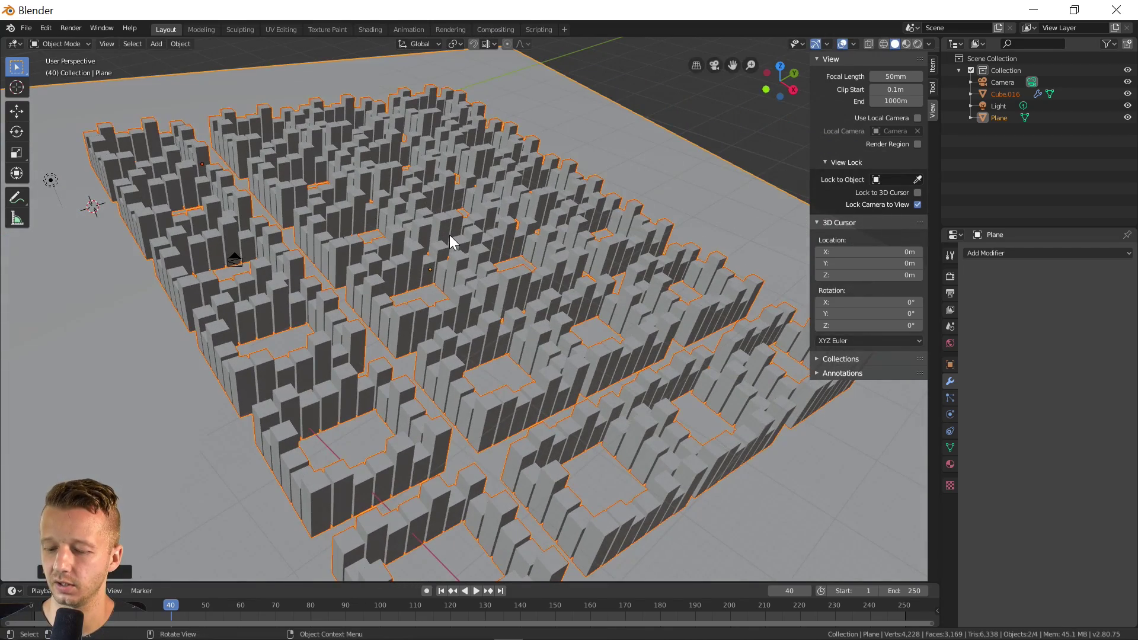
Return to the camera view and move the locked camera in close above the rooftops of the rotated city
key("KP_0")
scroll(539, 314, "up", 3)
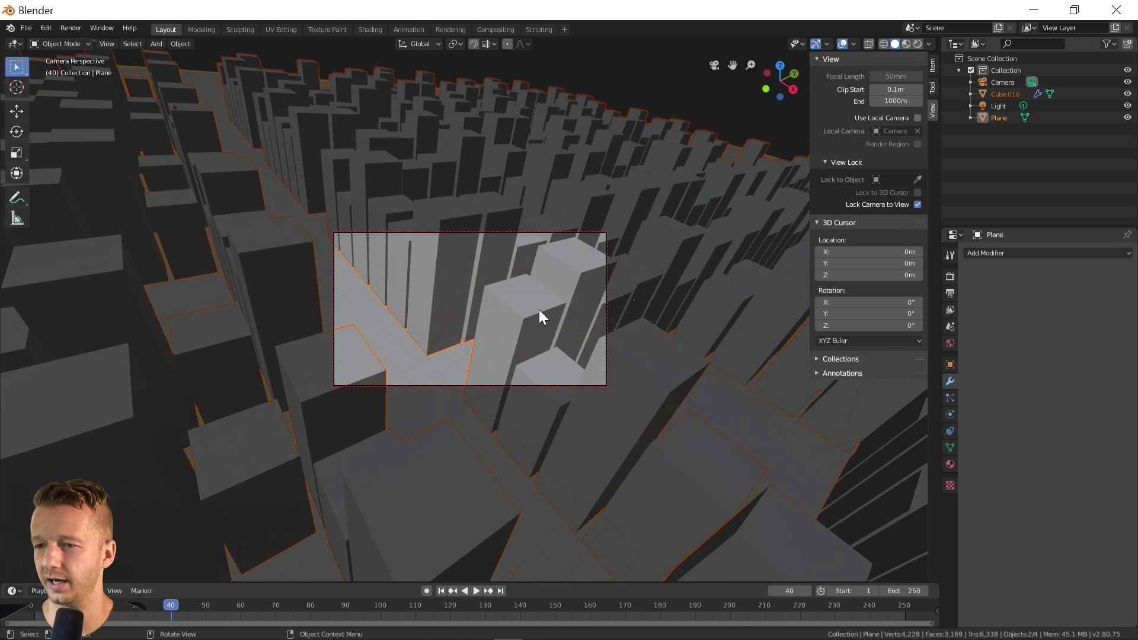
middle_click_drag(506, 283, 547, 270)
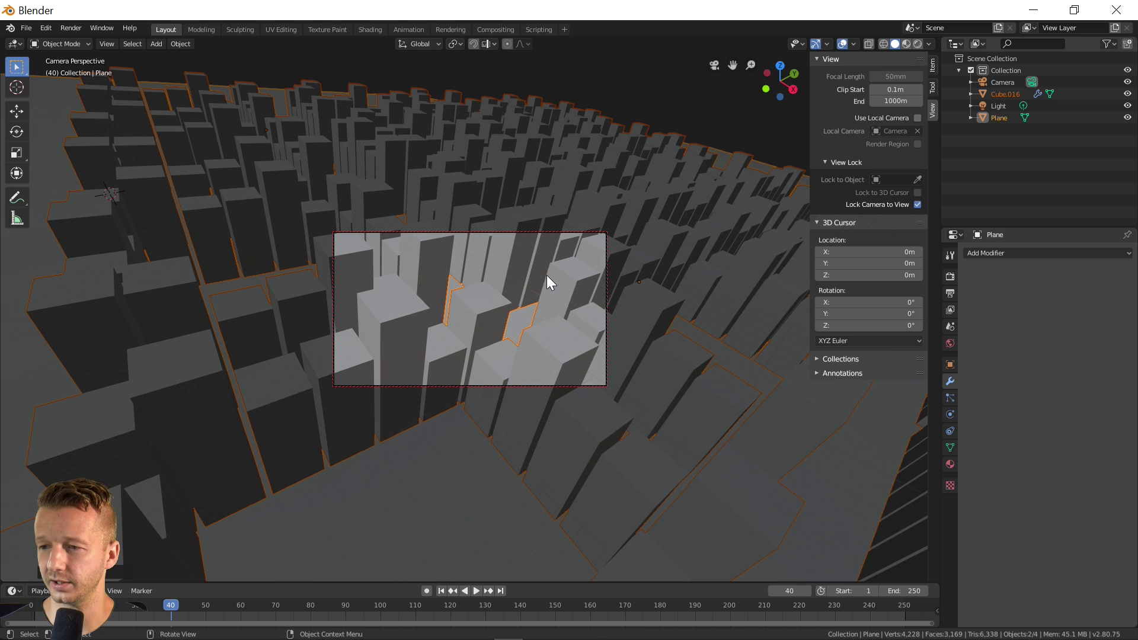
mouse_move(540, 262)
middle_mouse_down()
mouse_move(532, 275)
mouse_move(542, 272)
middle_mouse_up()
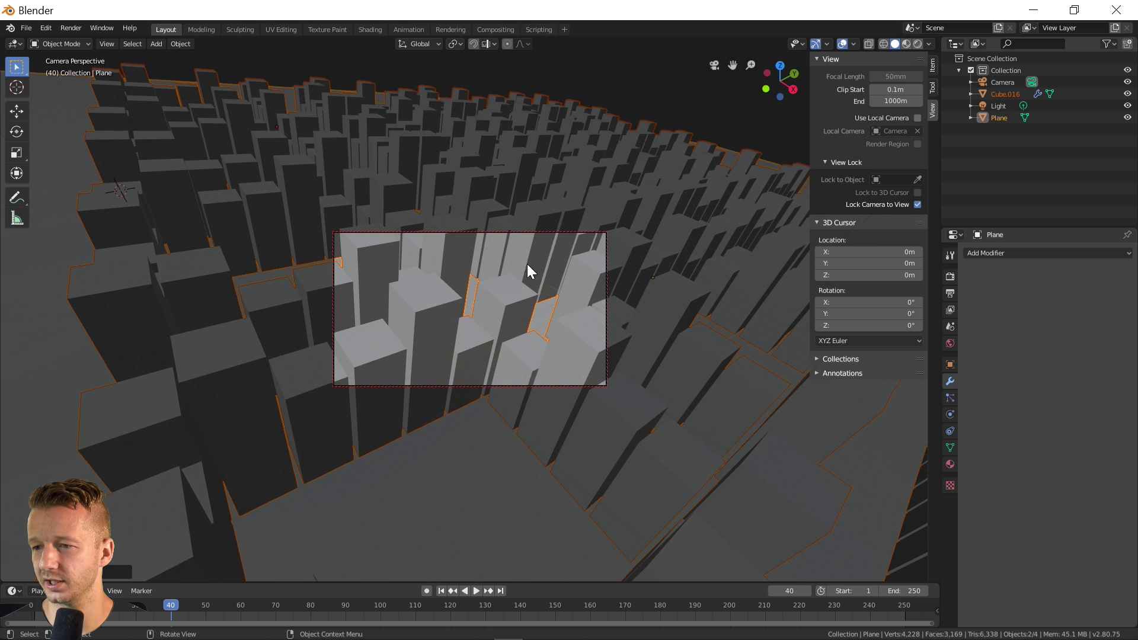
Select the city object and apply both of its Array modifiers
left_click(510, 304)
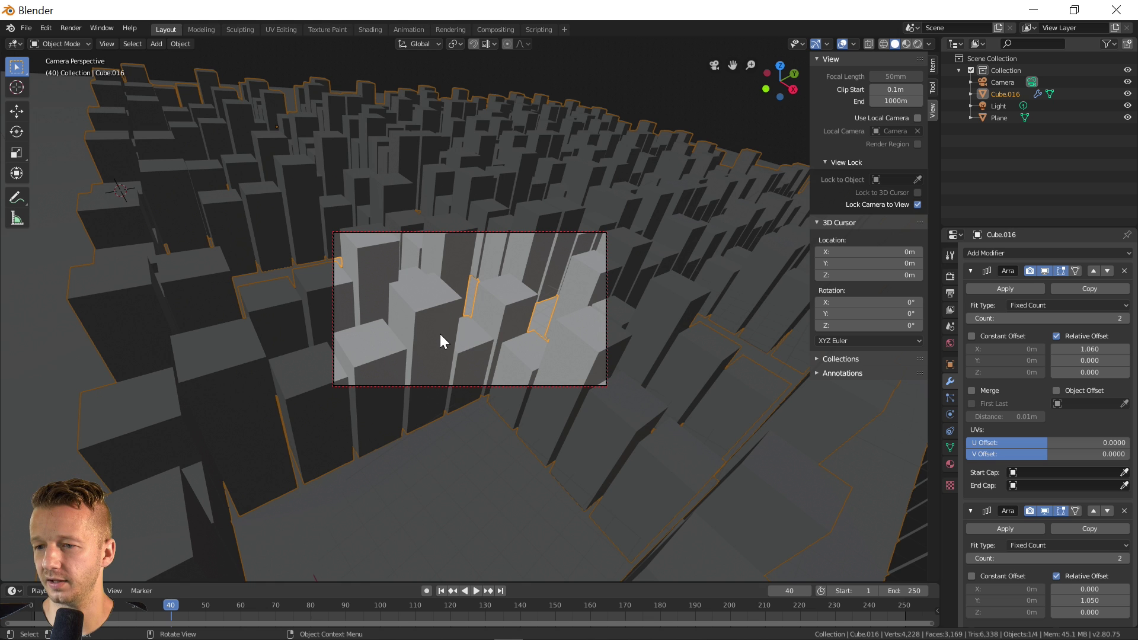
middle_click_drag(561, 303, 529, 305)
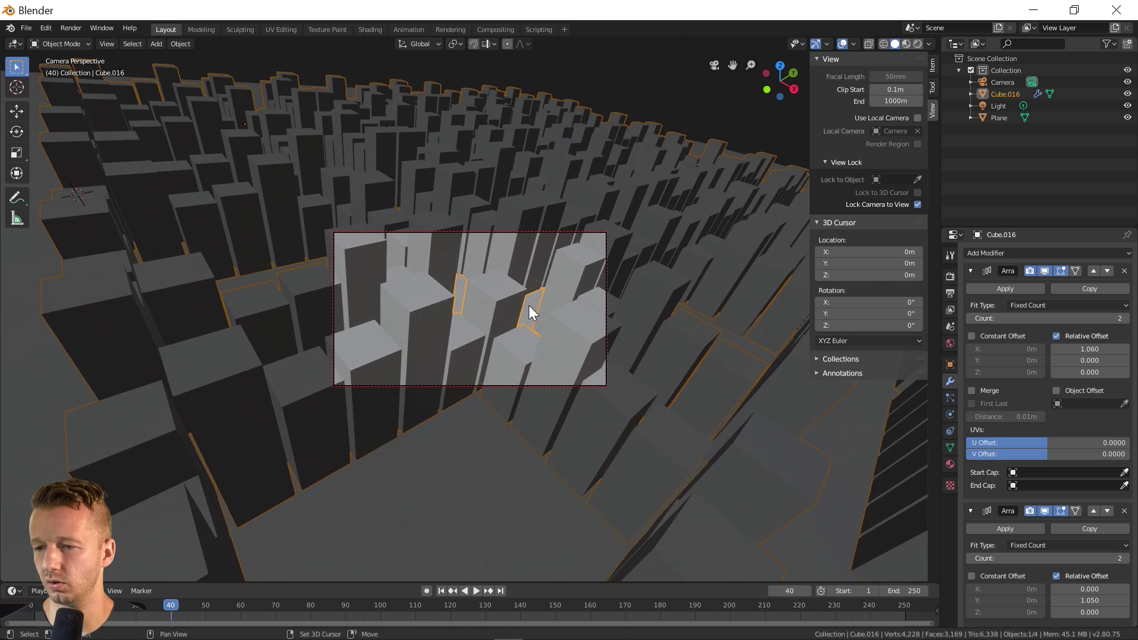
key("KP_0")
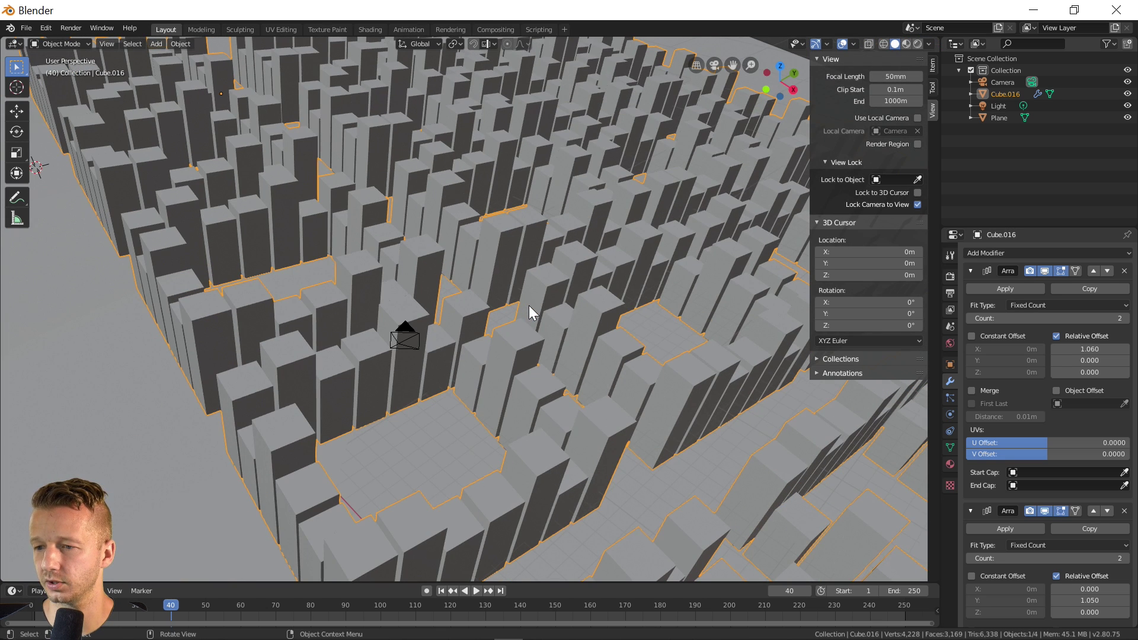
scroll(529, 304, "up", 5)
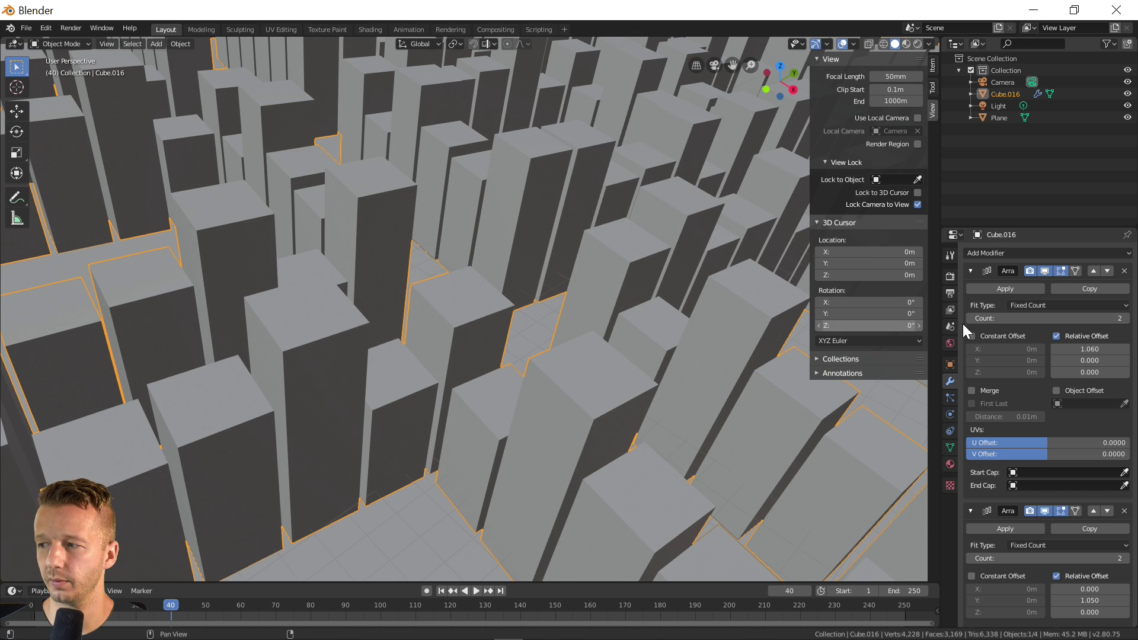
left_click(1006, 288)
left_click(1005, 289)
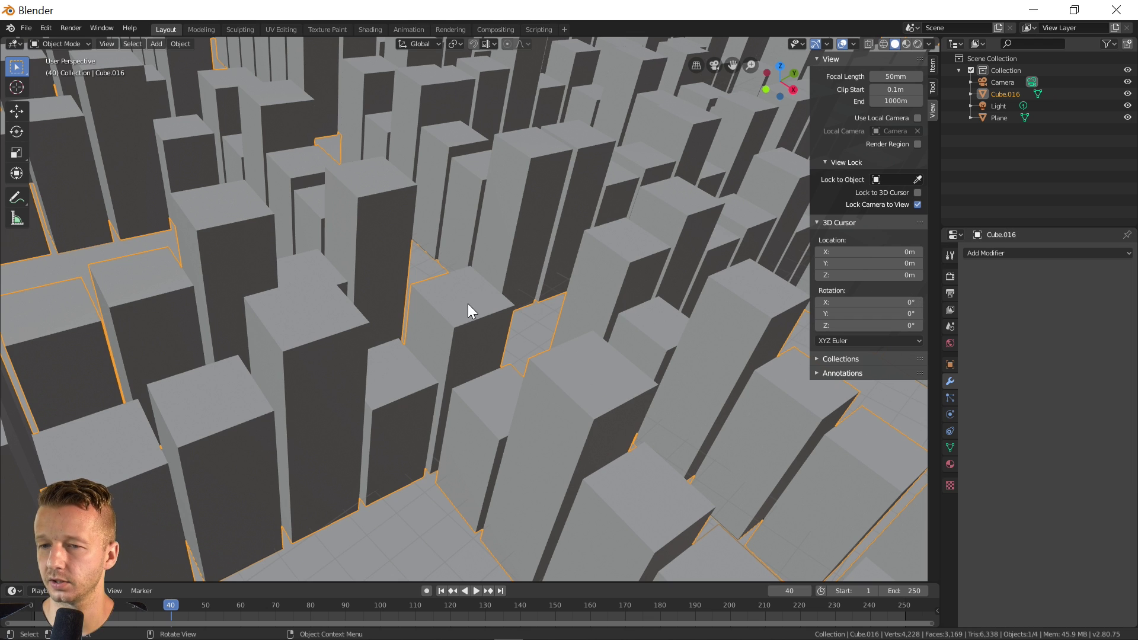
Enter Edit Mode on the city object and delete the four top vertices of the building near the street crossing
left_click(59, 44)
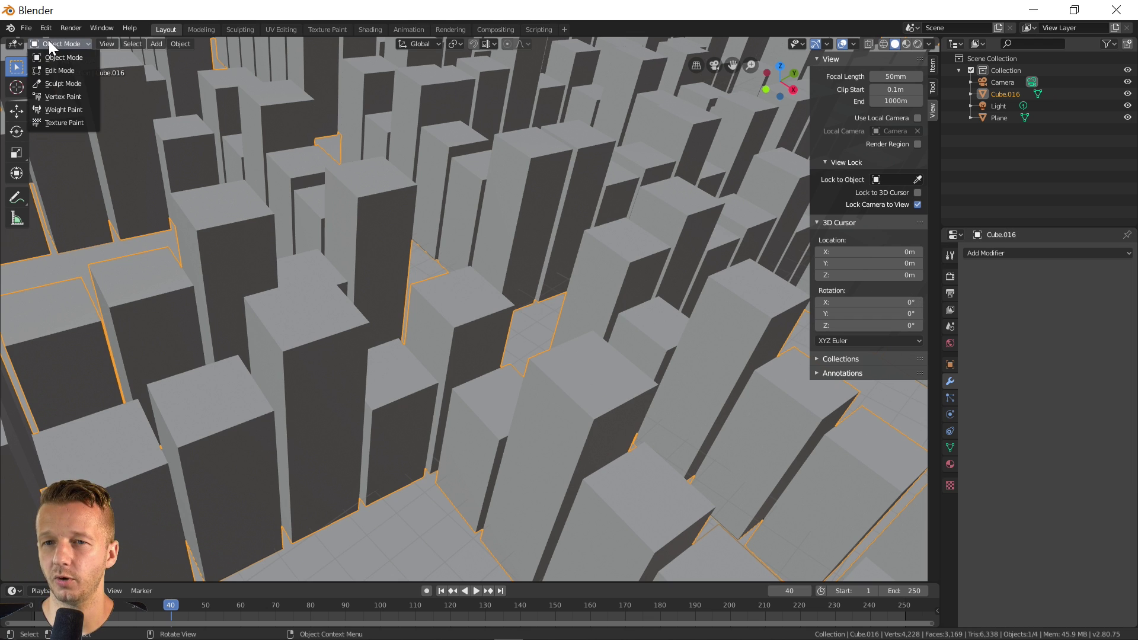
left_click(57, 71)
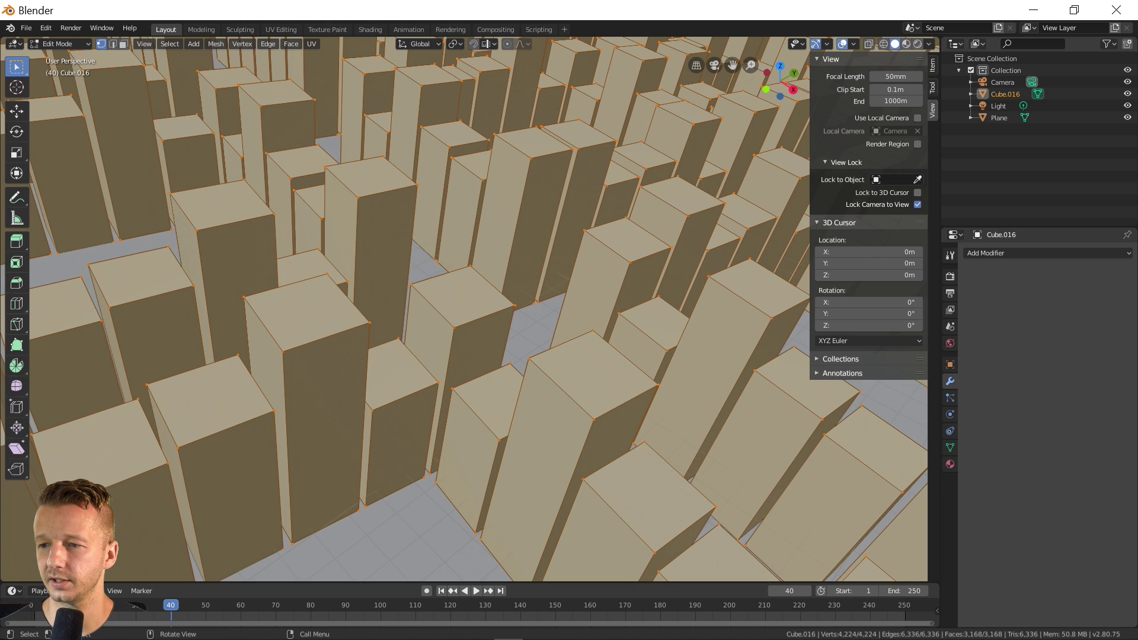
left_click(470, 265)
left_click(515, 305, "shift")
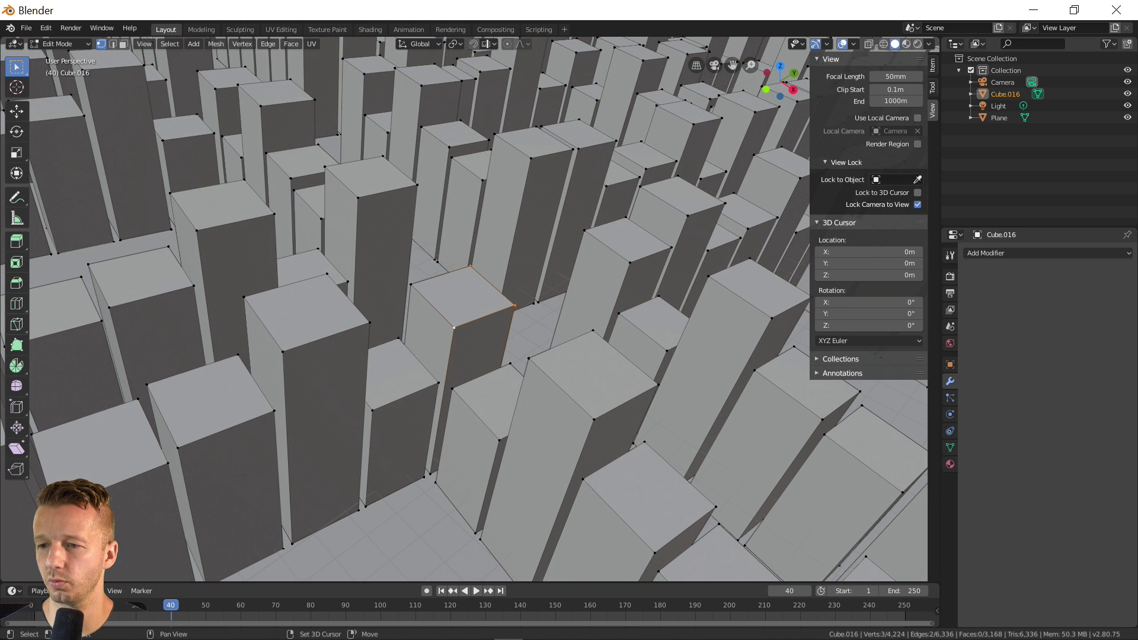
key("x")
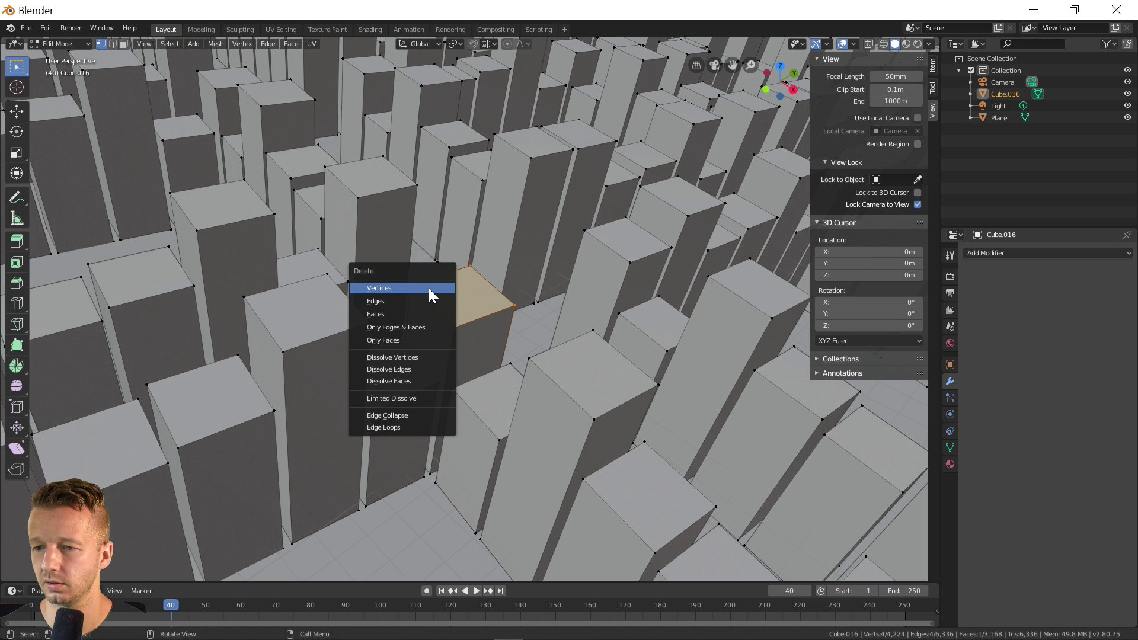
left_click(429, 288)
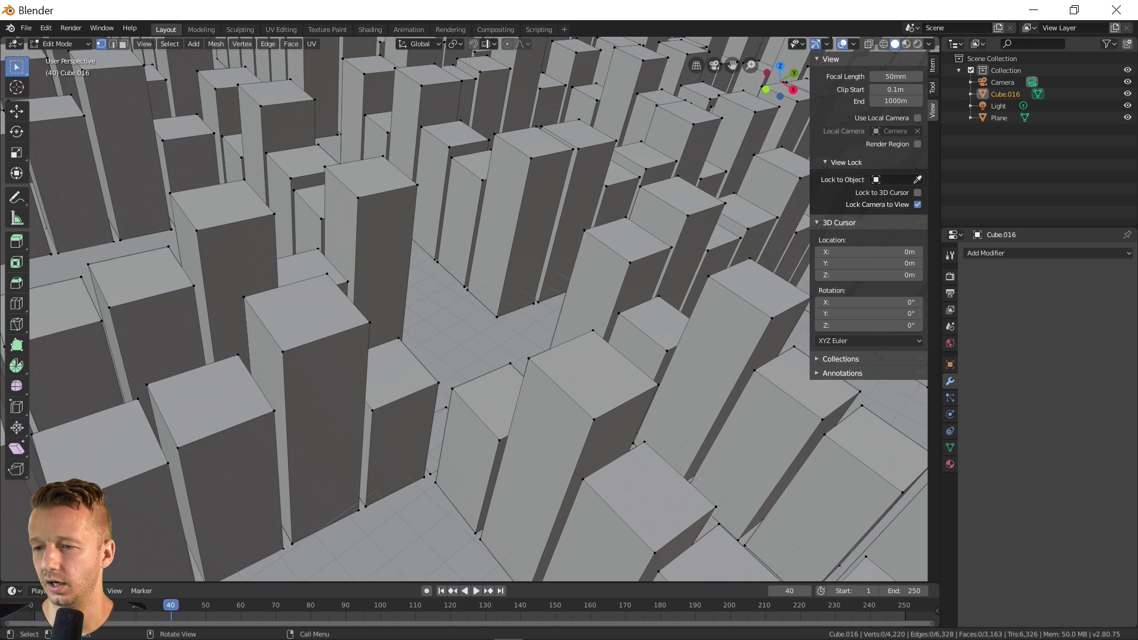
Pull the camera back for a wider frame and delete the top vertices of two more buildings near the cleared spot
key("KP_0")
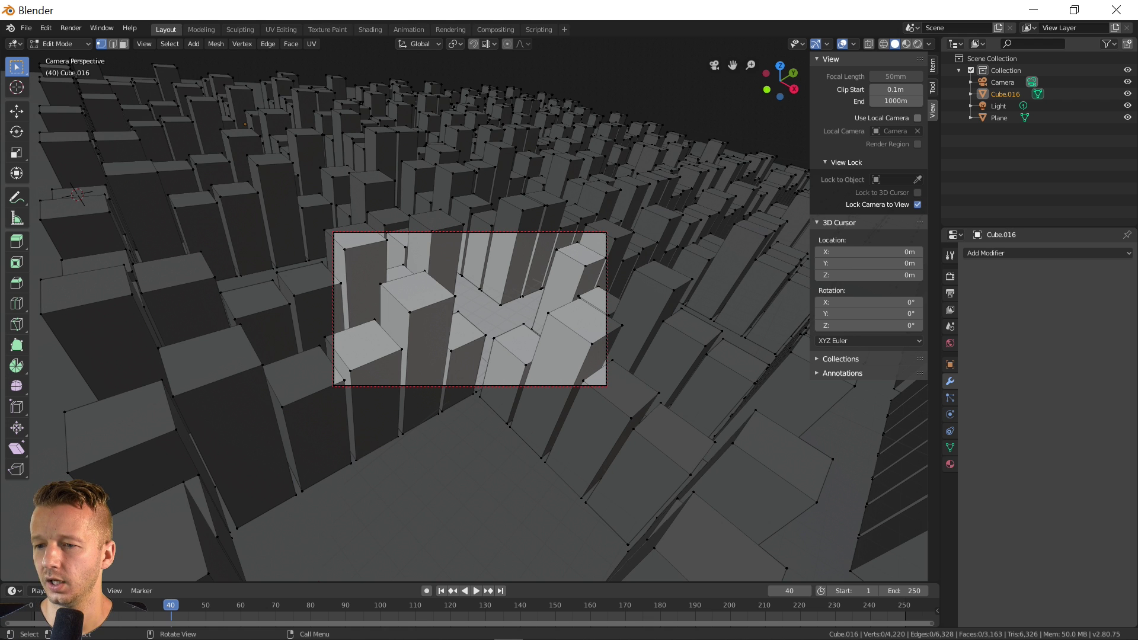
scroll(405, 320, "down", 5)
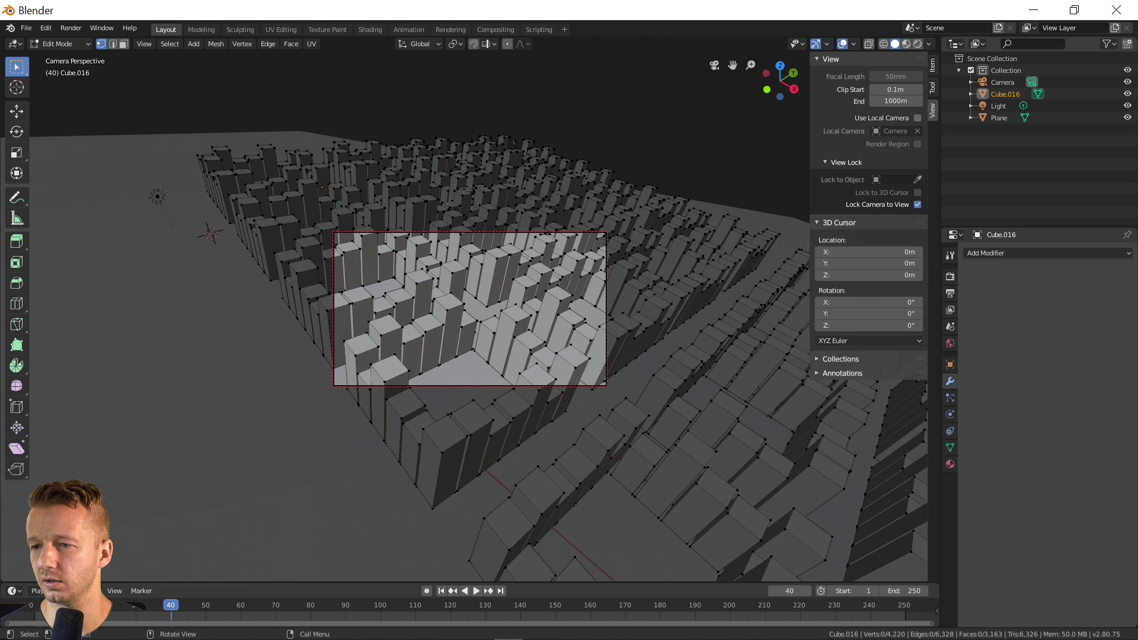
middle_click_drag(405, 320, 374, 314)
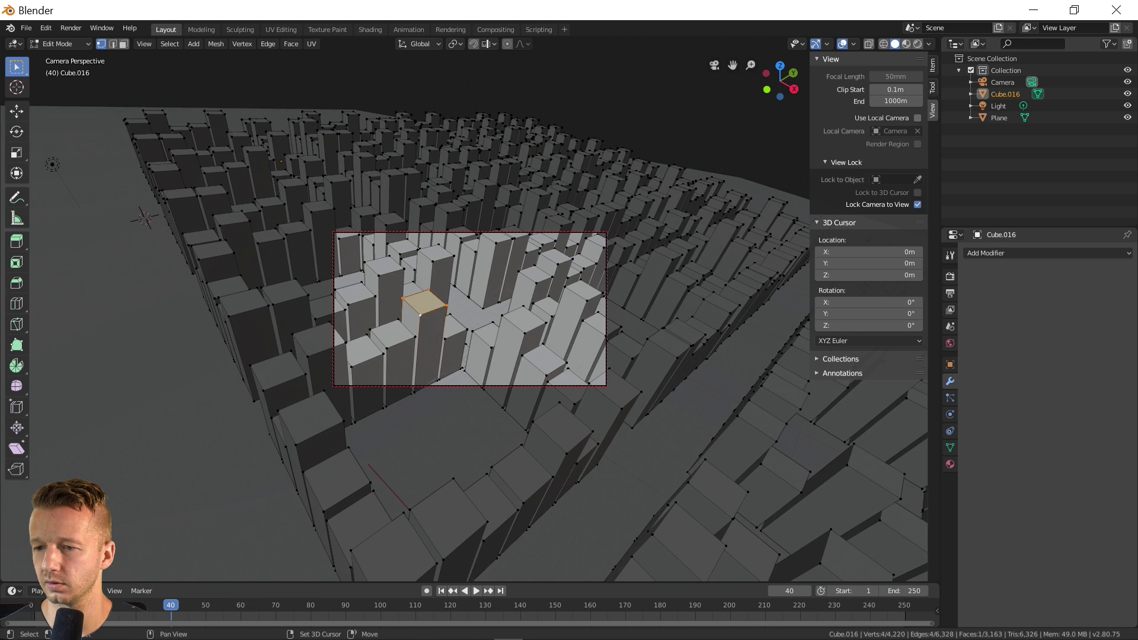
key("x")
left_click(441, 303)
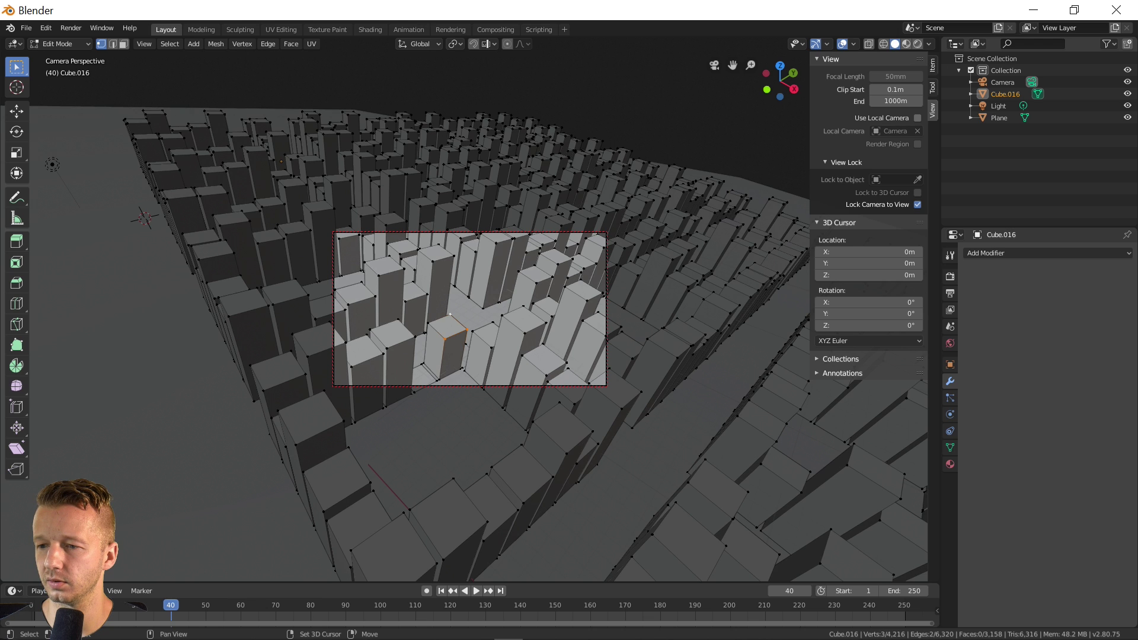
key("x")
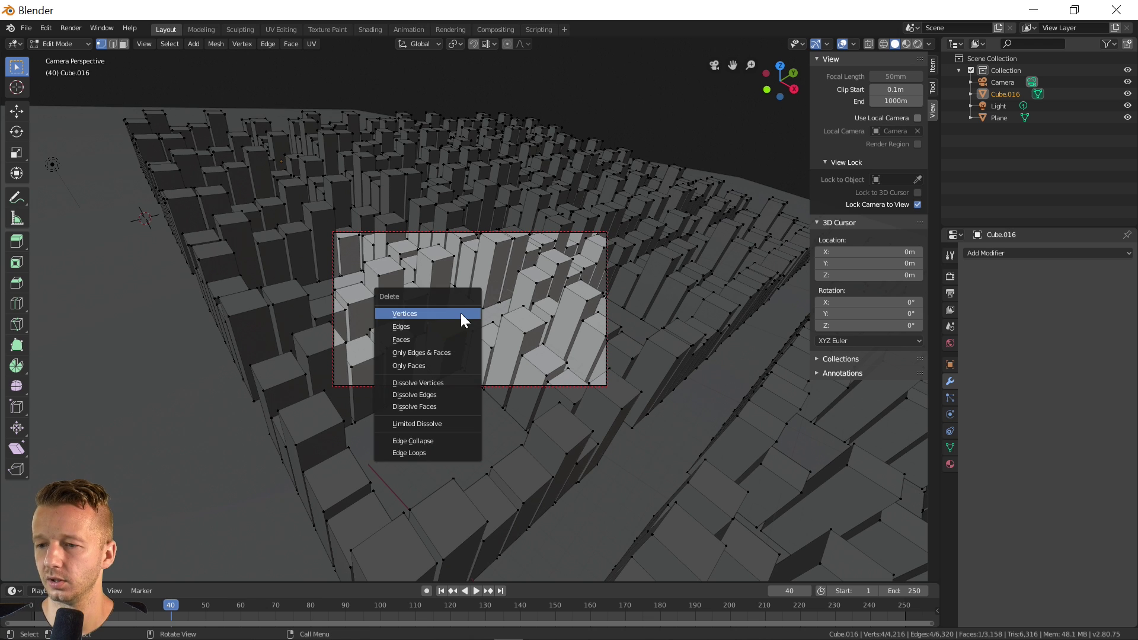
left_click(460, 313)
middle_click_drag(469, 308, 428, 314)
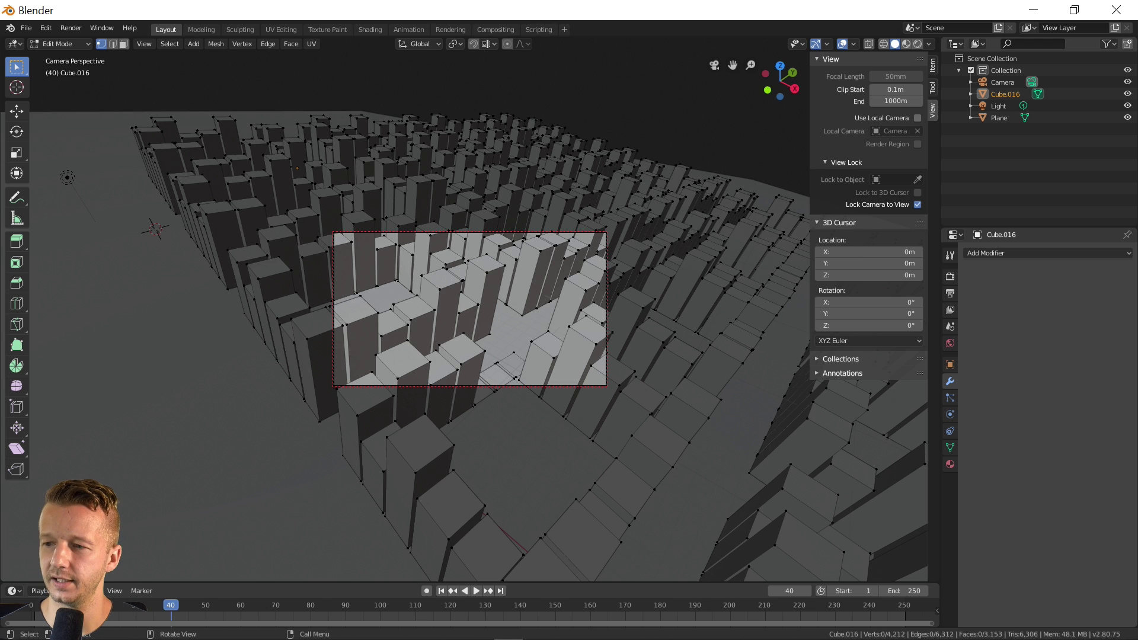
Try deleting the top vertices of the tall building beside the open street, and undo the deletion
left_click(505, 265, "shift")
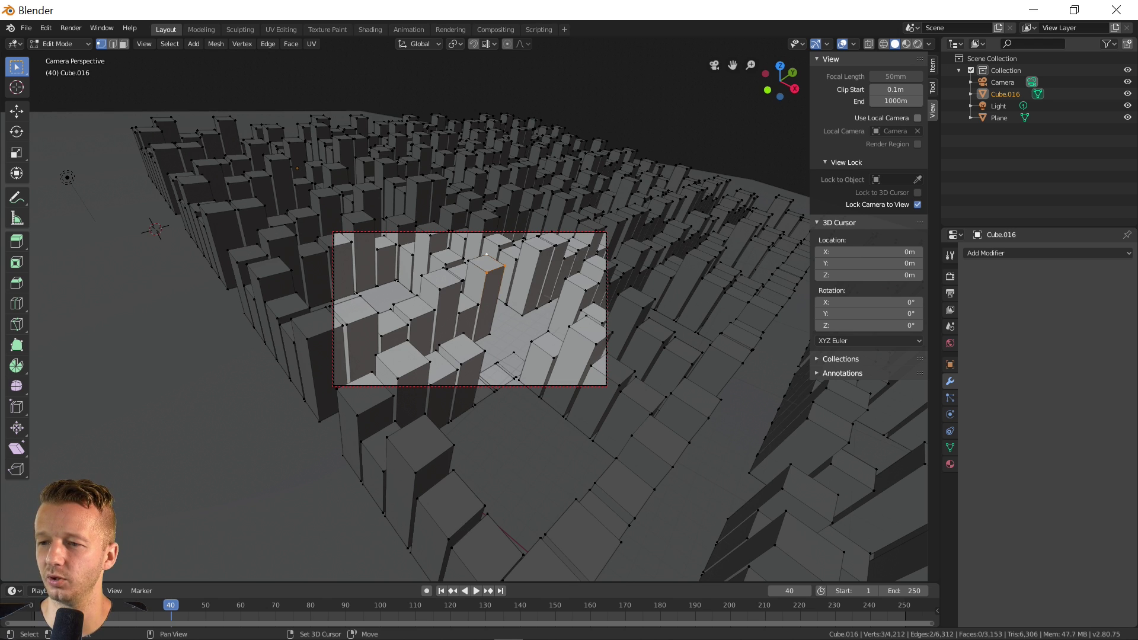
key("x")
left_click(496, 258)
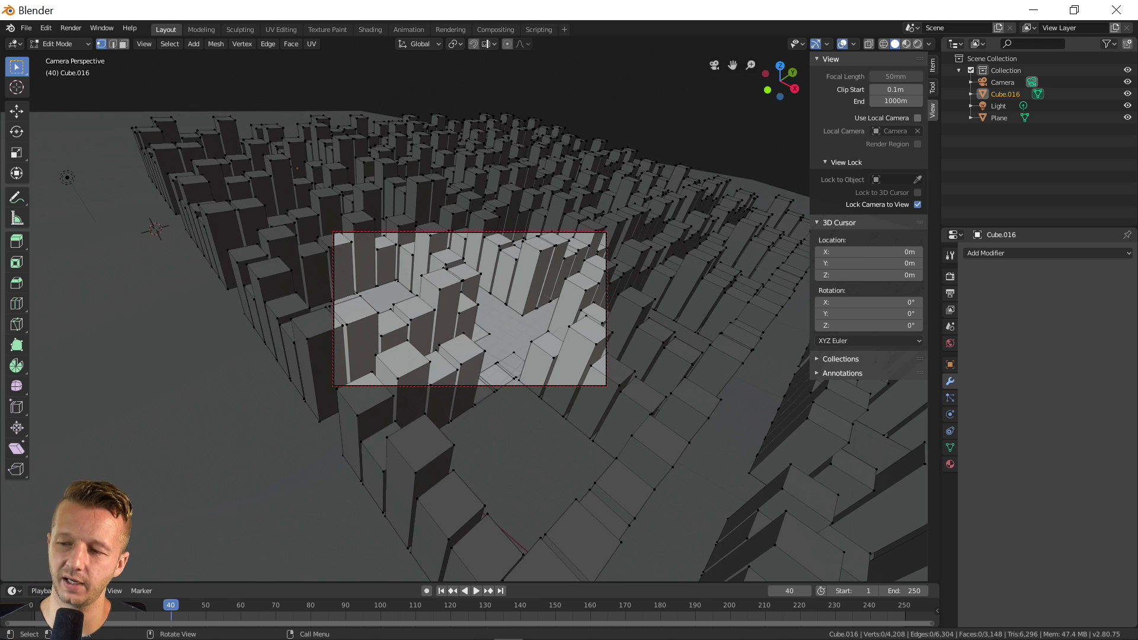
key("ctrl+z")
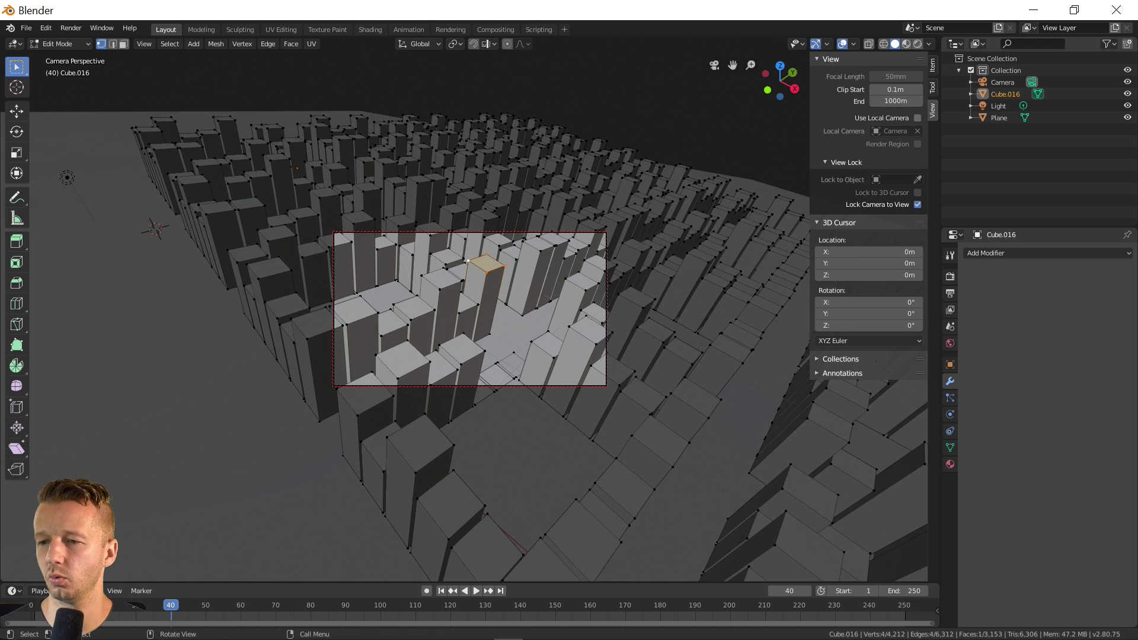
Return the city object to Object Mode, render a test image through the camera, and close the render
left_click(58, 44)
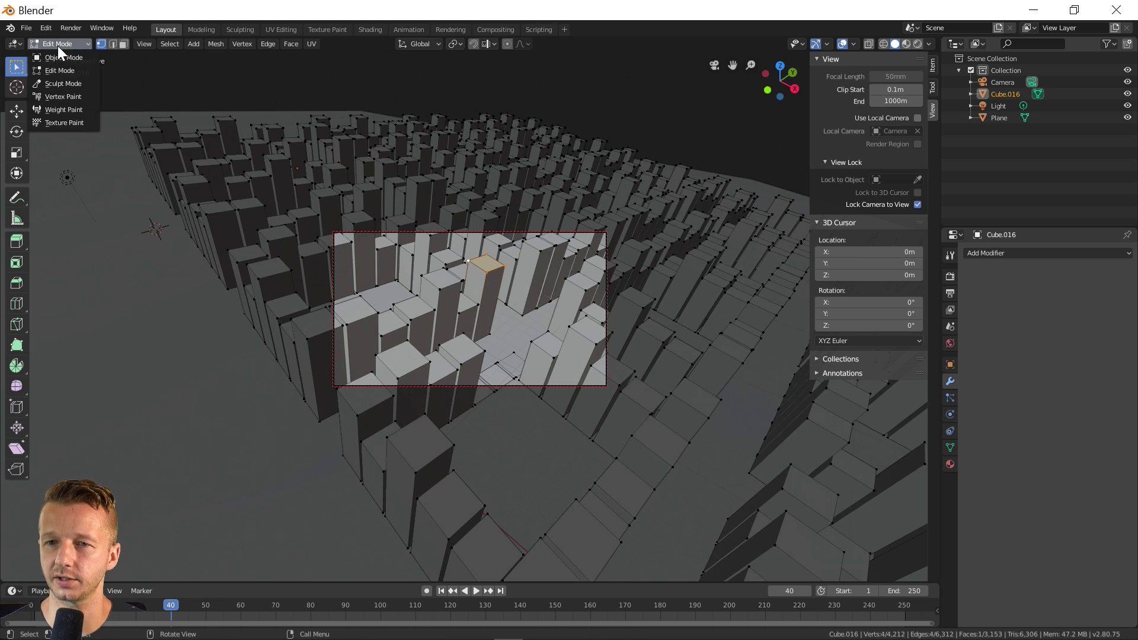
left_click(58, 57)
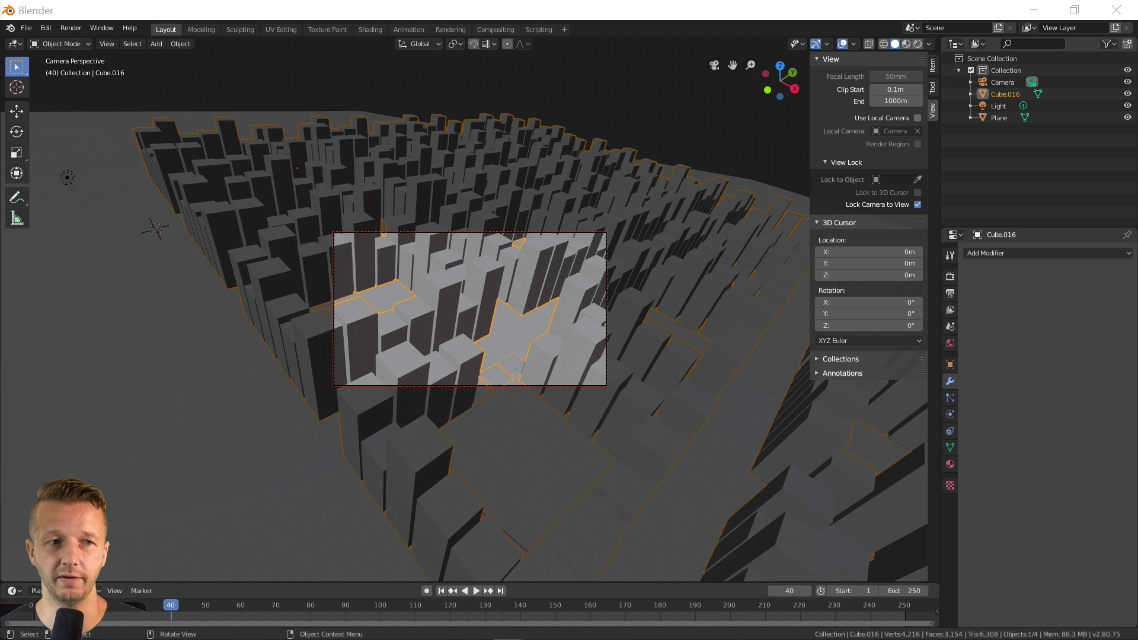
key("F12")
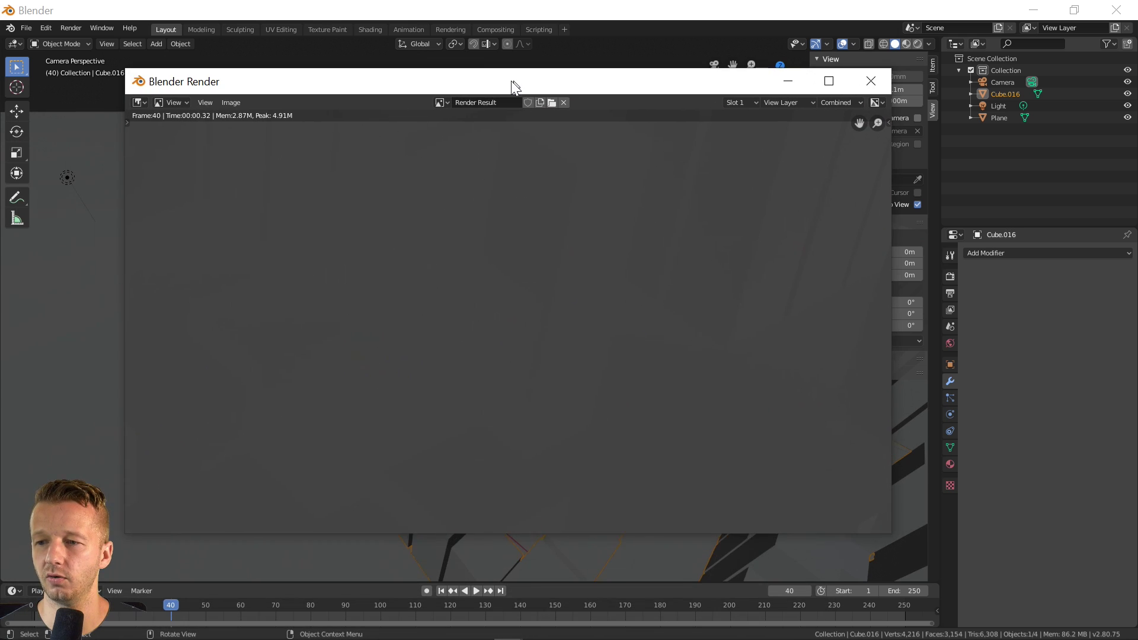
left_click(822, 87)
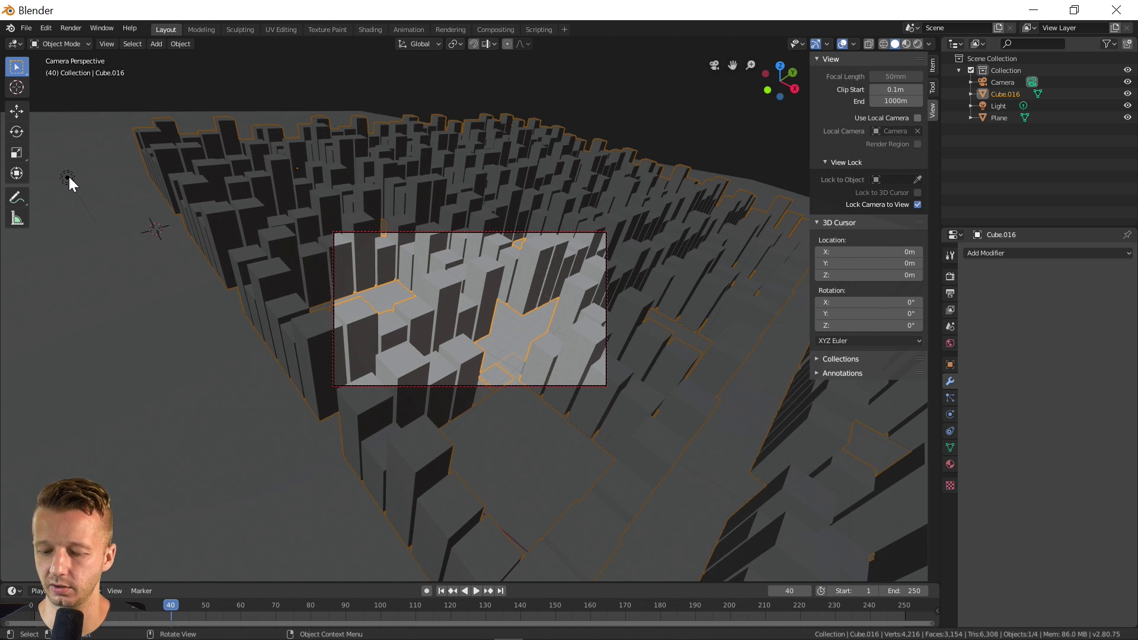
Move the light in top view inside the city block nearest the camera, to about X 51.9 m, Y 4.6 m
key("KP_7")
scroll(482, 336, "down", 4)
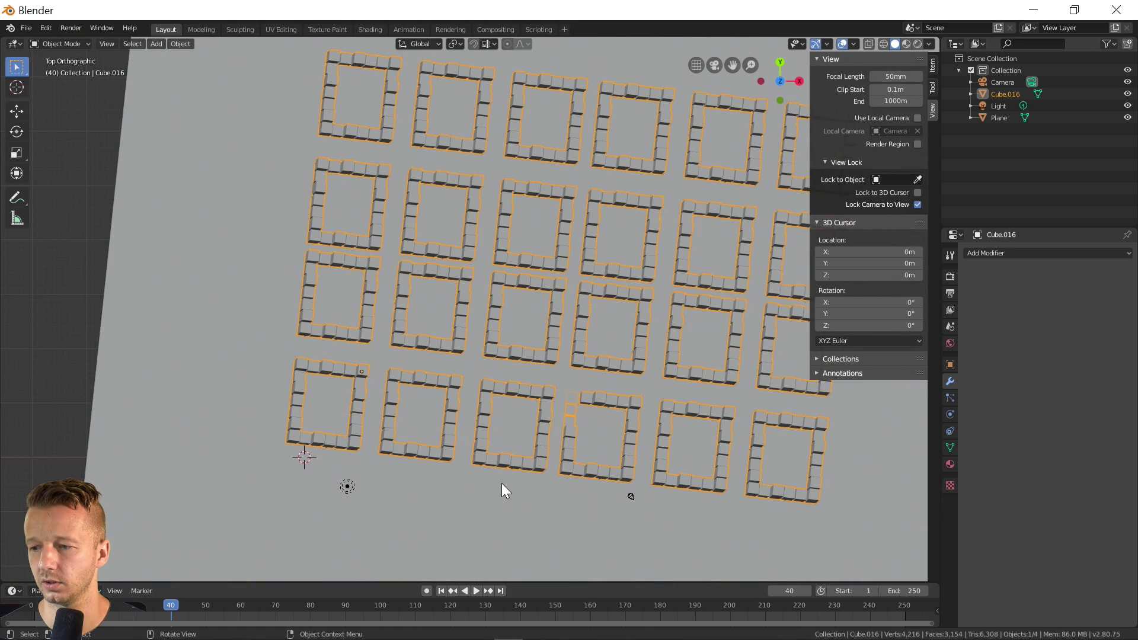
left_click(348, 486)
key("g")
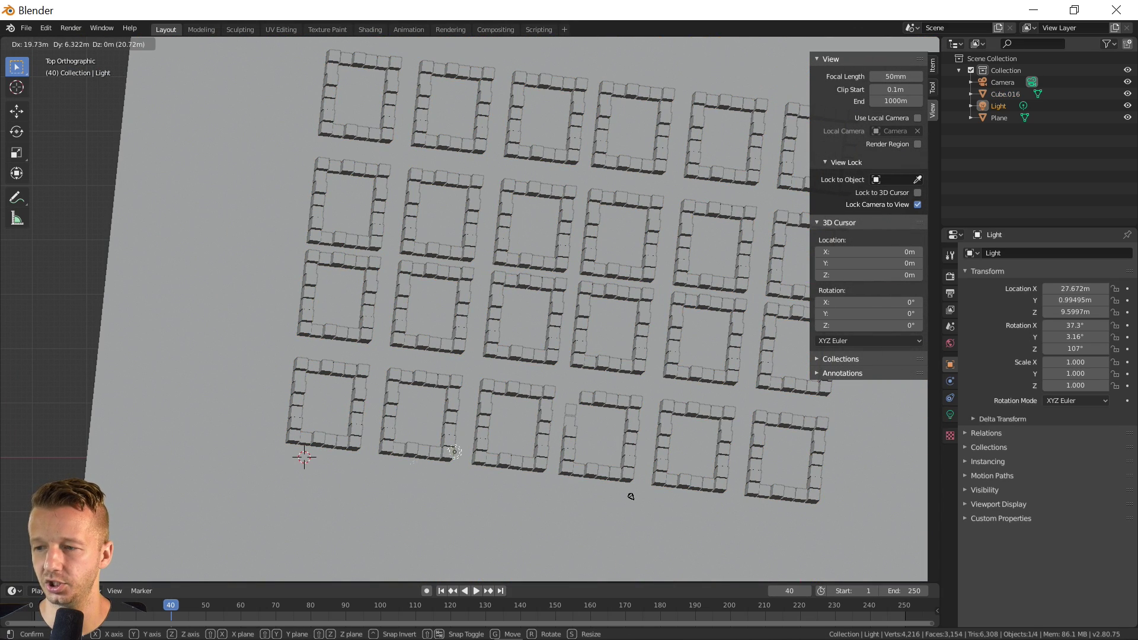
left_click(586, 432)
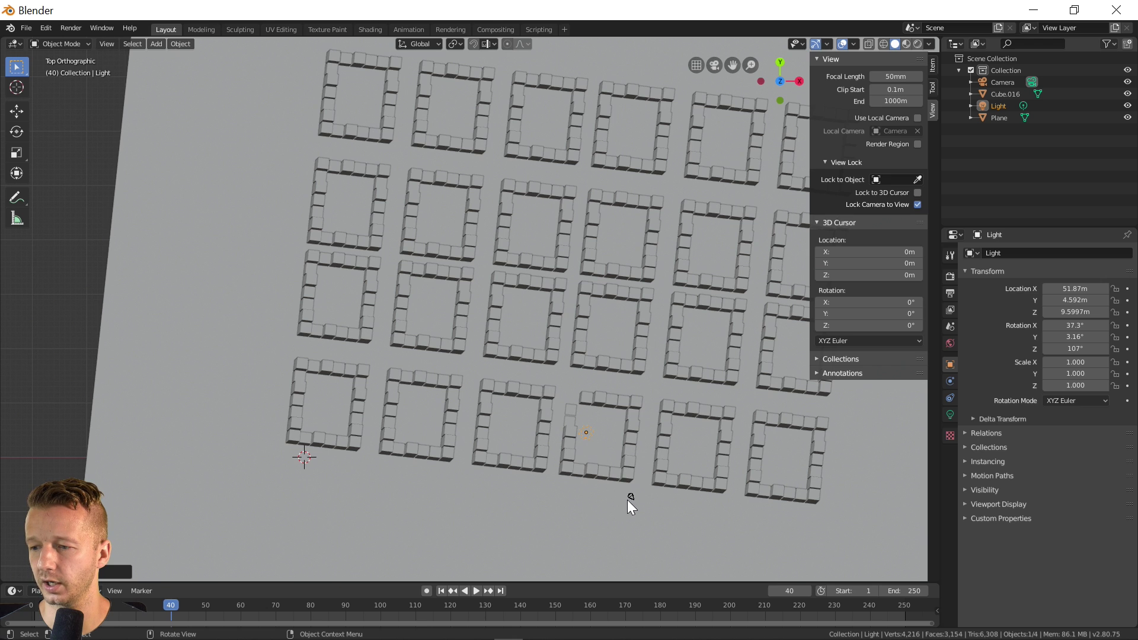
Return to the camera view, render the scene to check the whole image with the repositioned light, and close the render
scroll(630, 499, "up", 3)
key("KP_0")
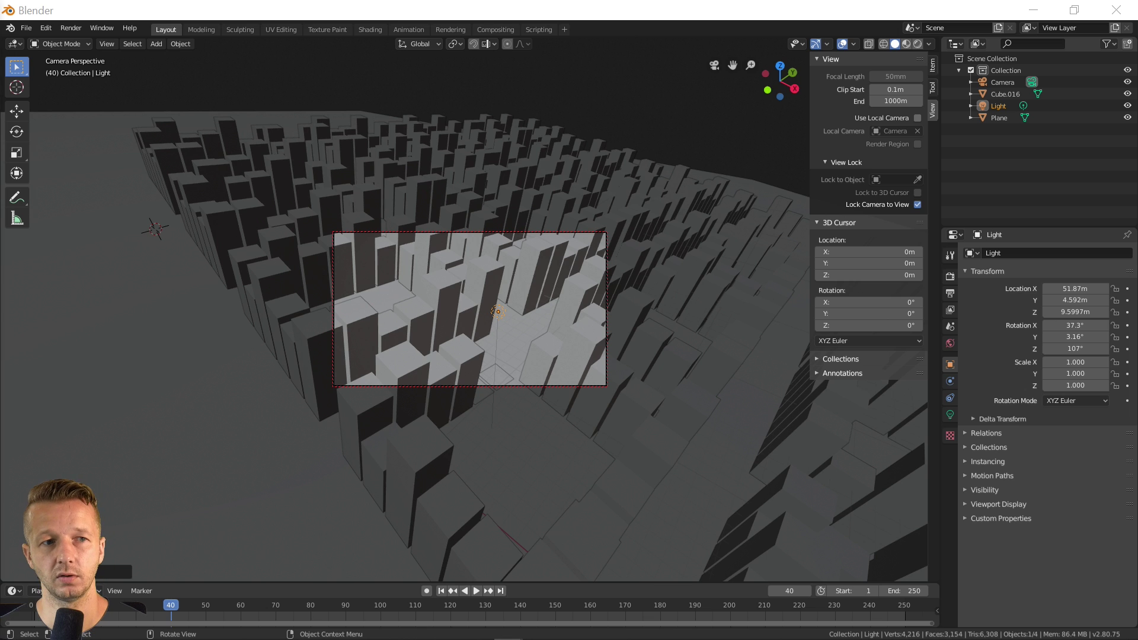
key("F12")
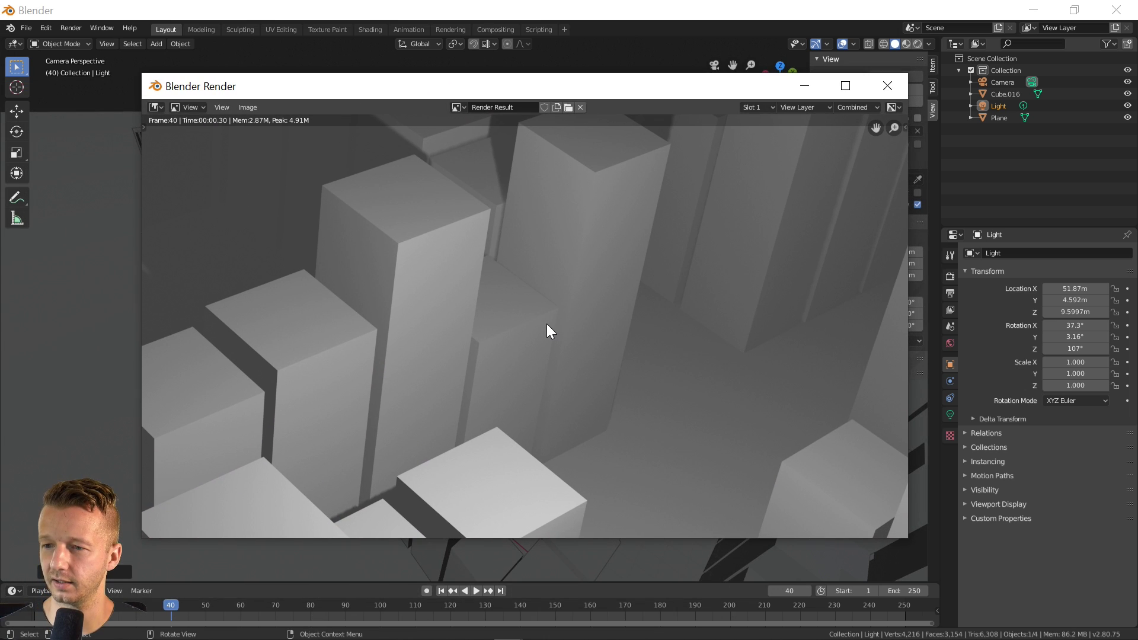
scroll(546, 324, "down", 5)
scroll(546, 323, "up", 2)
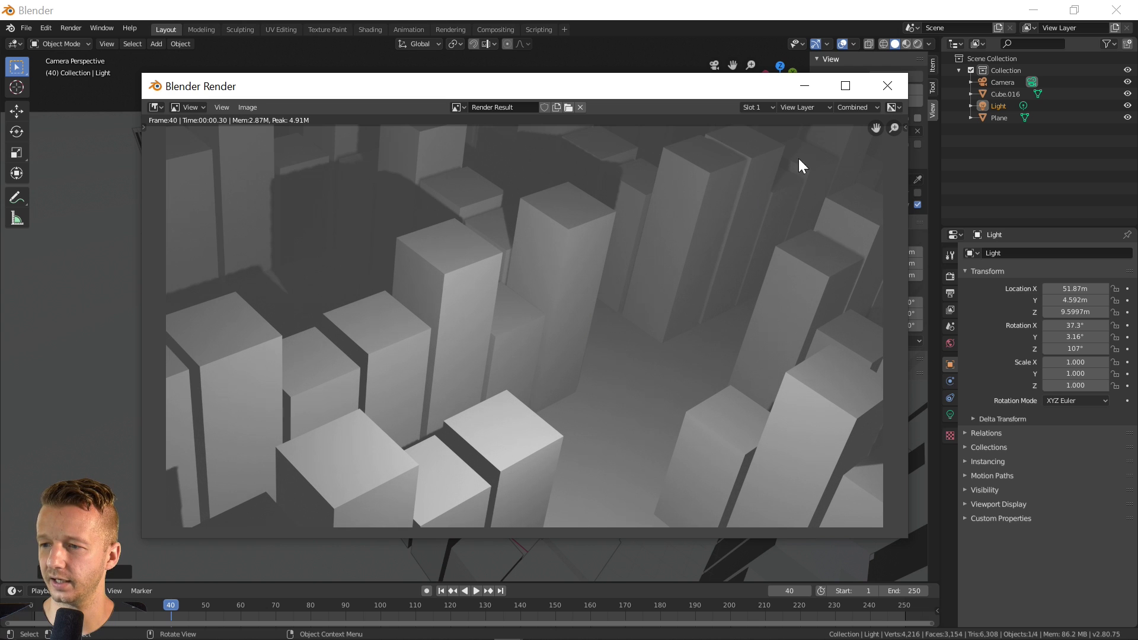
left_click(887, 86)
Pull the camera back from the city so the frame takes in more buildings and the ground in front
scroll(481, 289, "down", 2)
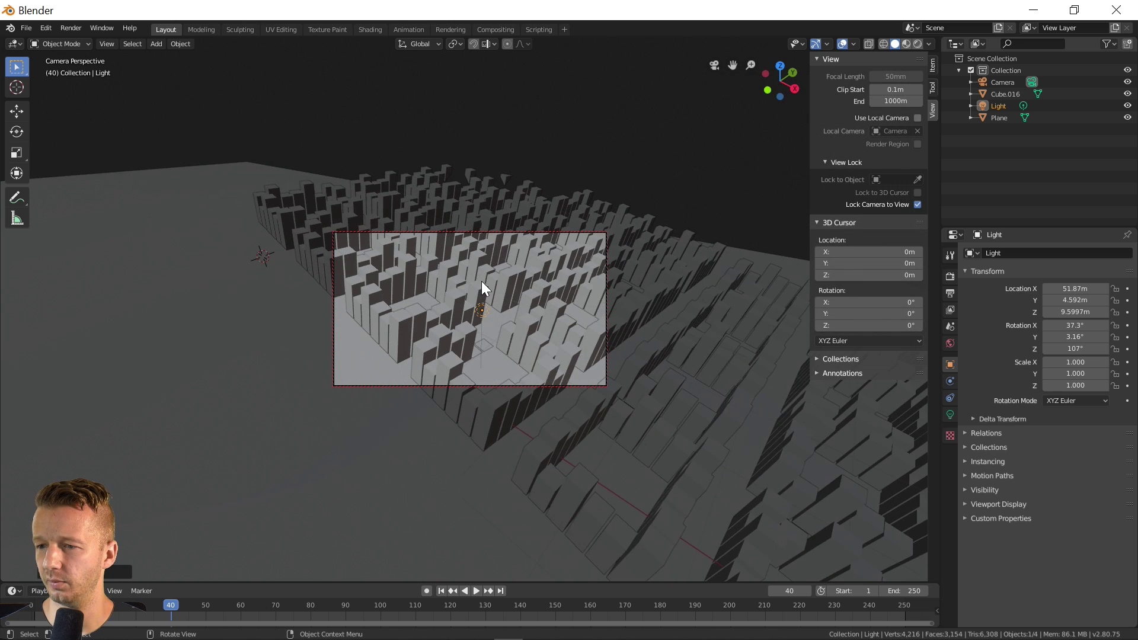
middle_click_drag(485, 282, 511, 283)
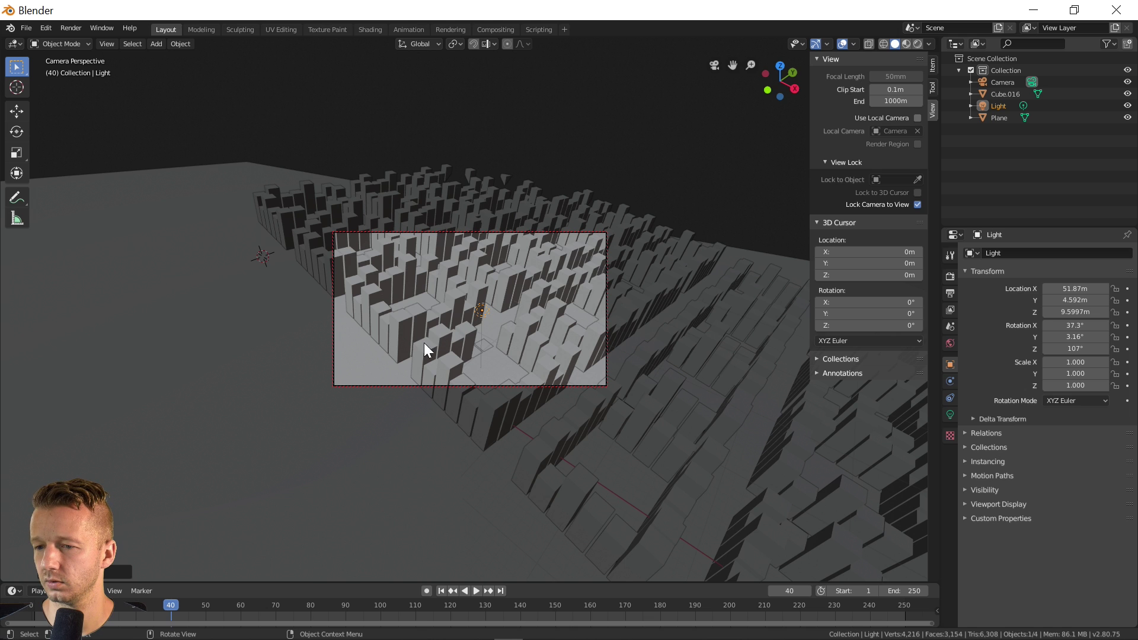
Reframe the locked camera slightly over the city blocks and render a test image
left_click(390, 337)
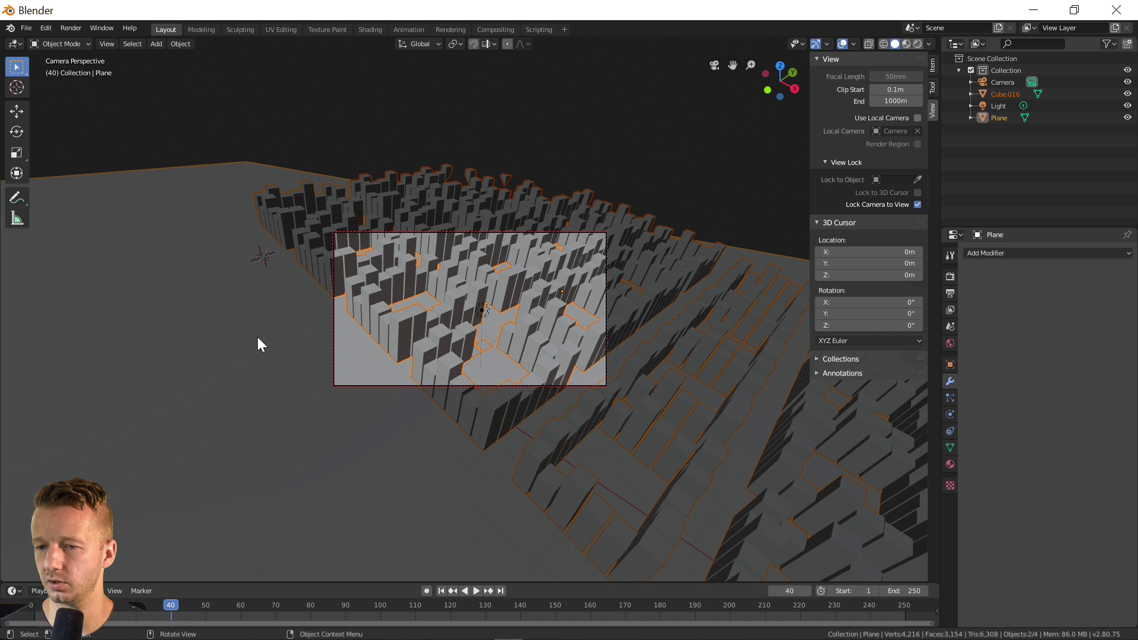
middle_click_drag(307, 328, 264, 351)
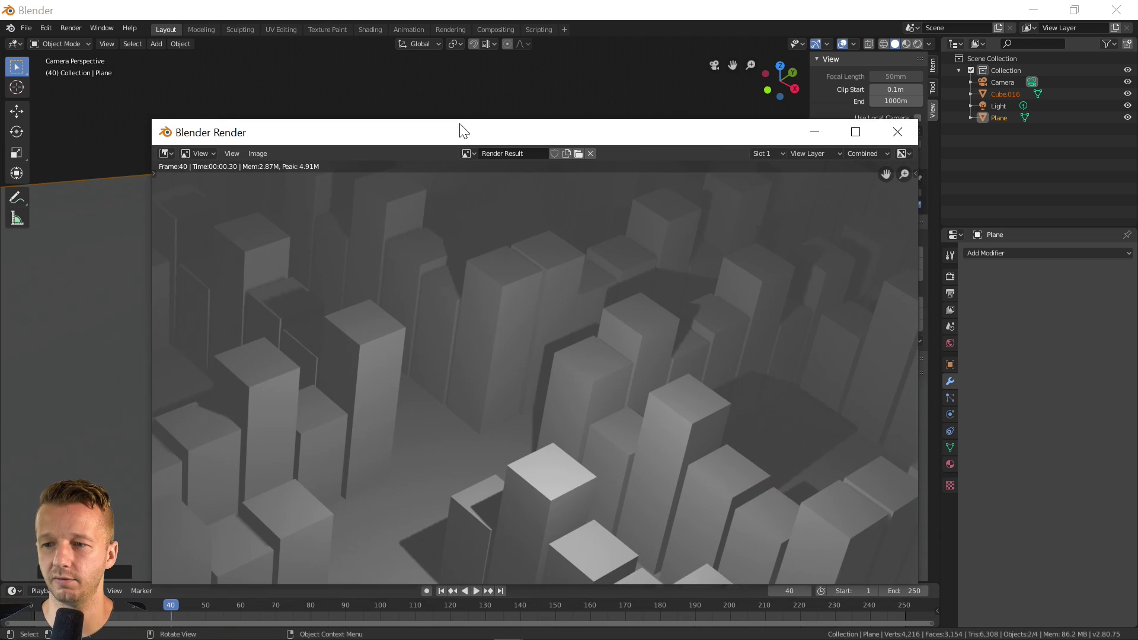
left_click_drag(460, 126, 425, 75)
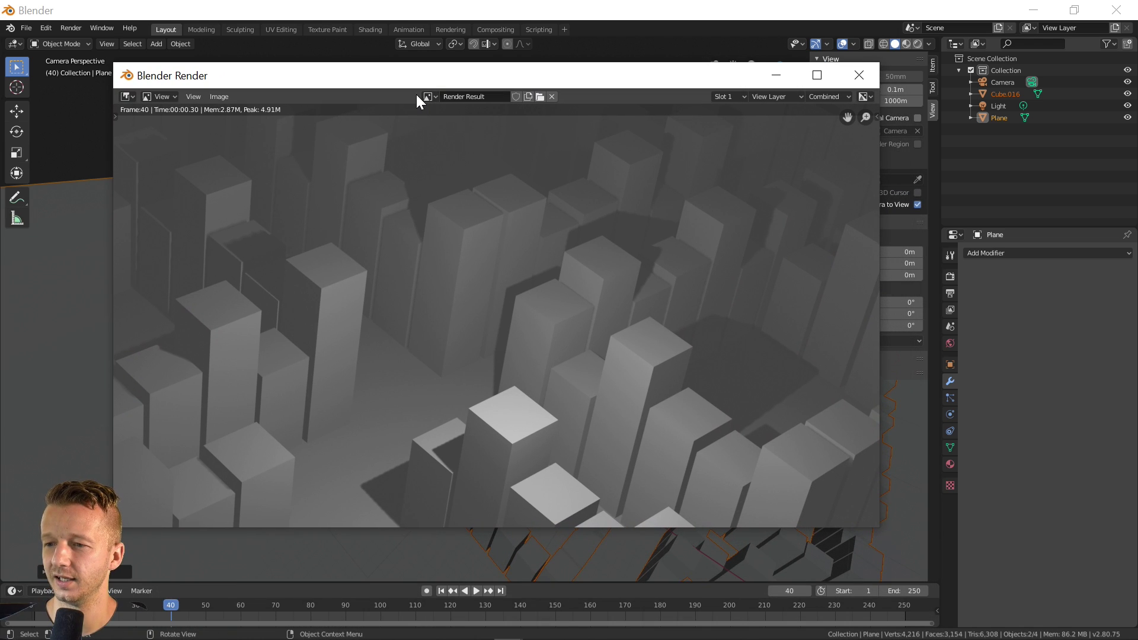
left_click(864, 81)
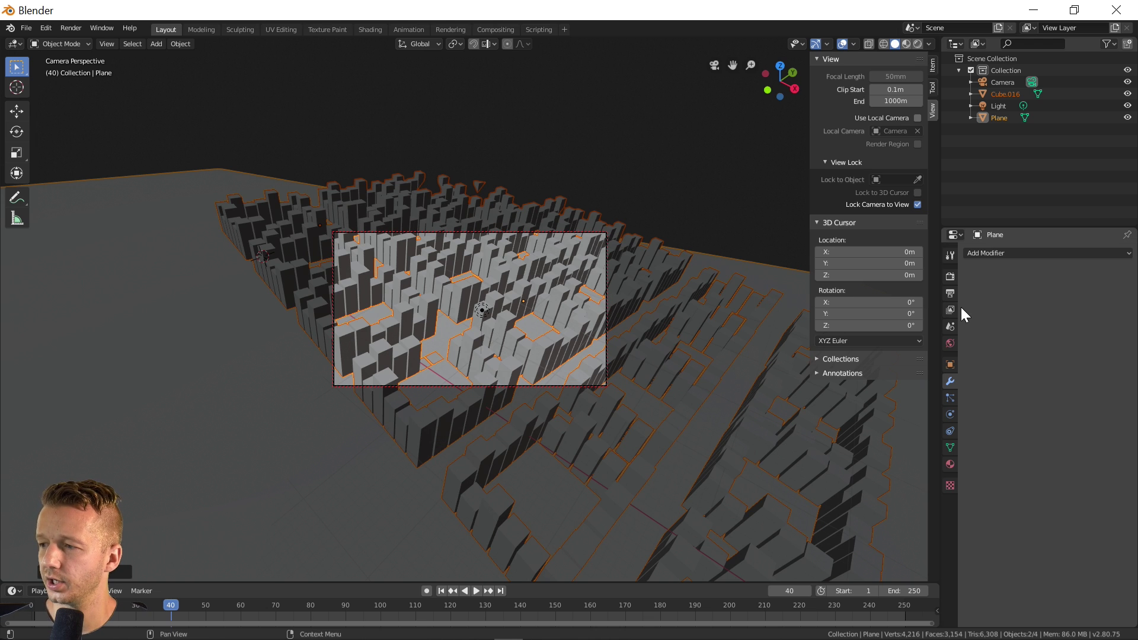
Set the world background color to a dark teal
left_click(950, 344)
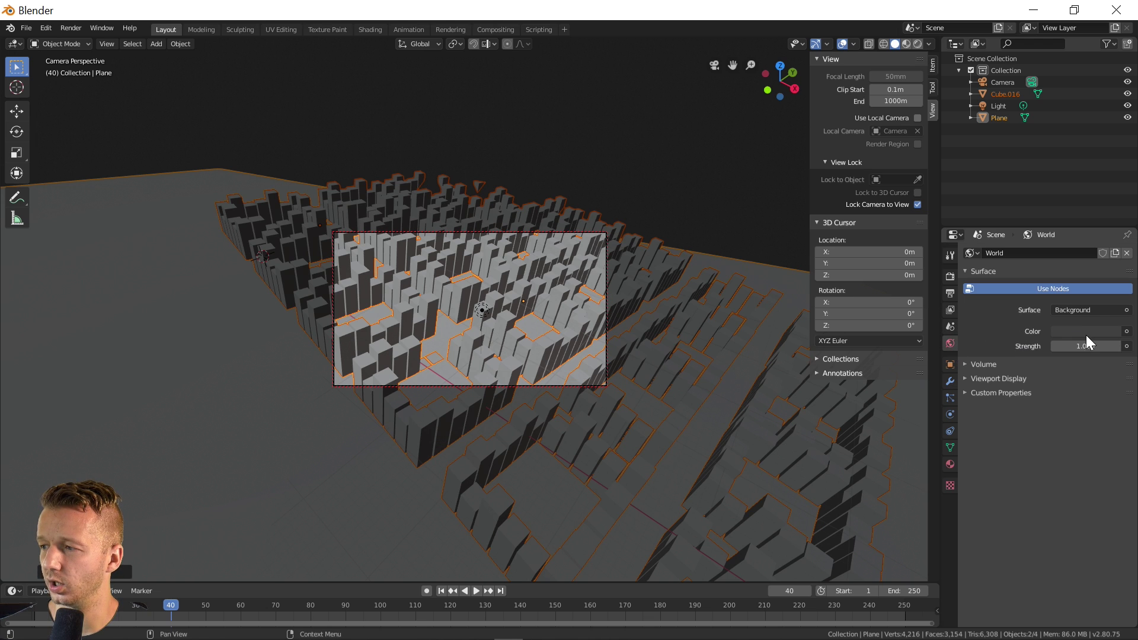
left_click(1126, 331)
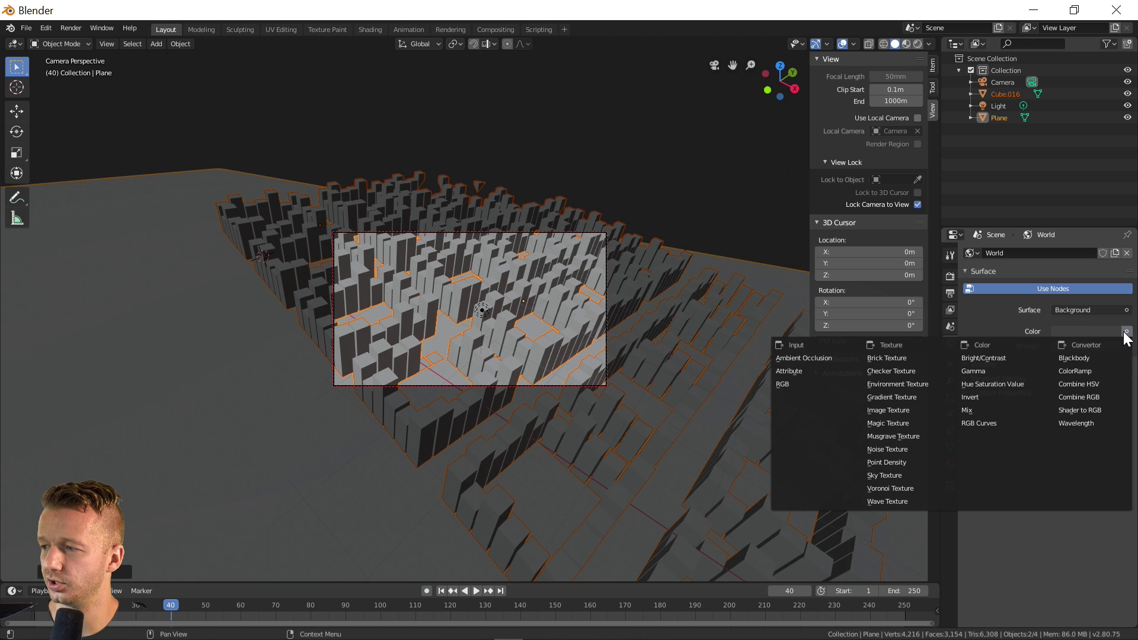
left_click(1093, 329)
left_click(1094, 329)
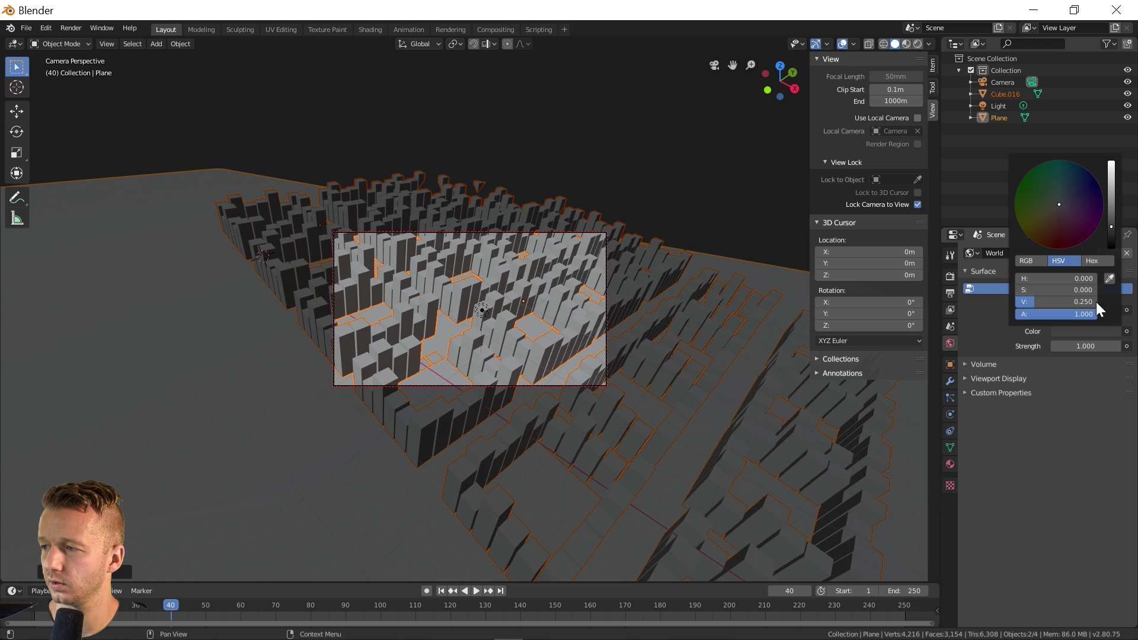
mouse_move(1111, 223)
left_mouse_down()
mouse_move(1111, 204)
mouse_move(1064, 187)
mouse_move(1068, 167)
left_mouse_up()
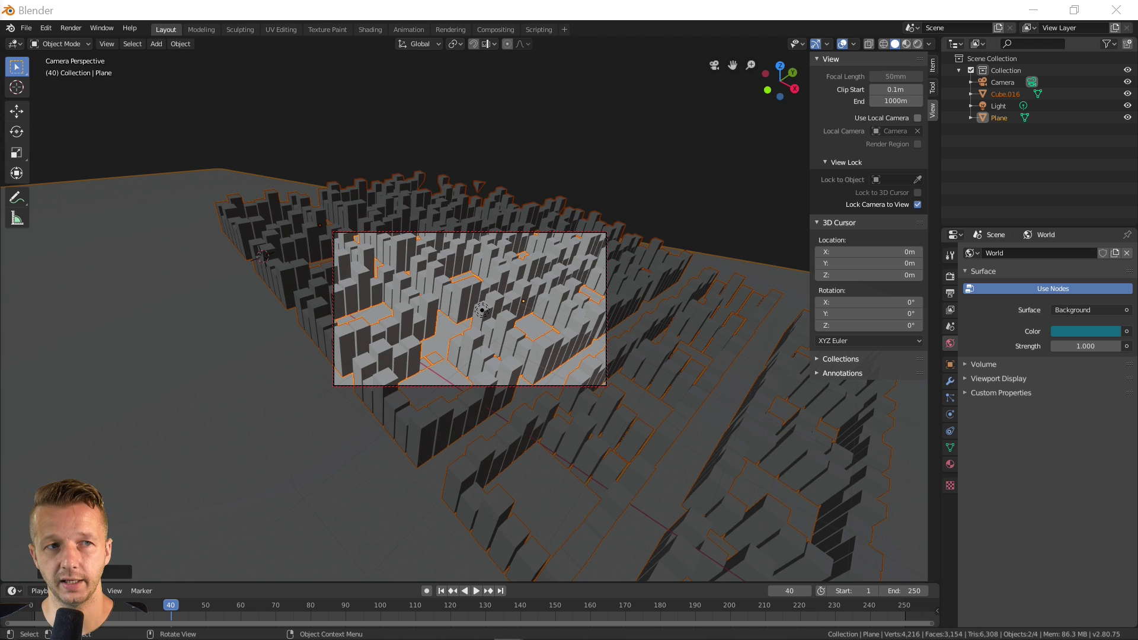
Render the scene to check how the teal background tints the buildings, and close the render
key("F12")
left_click_drag(401, 135, 536, 80)
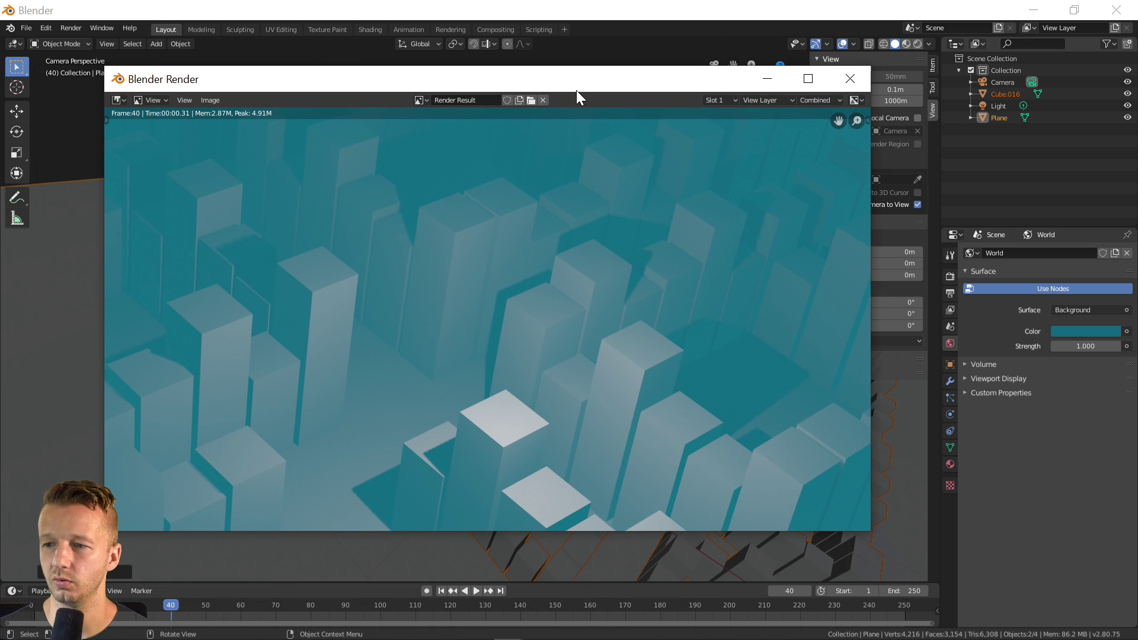
left_click(851, 80)
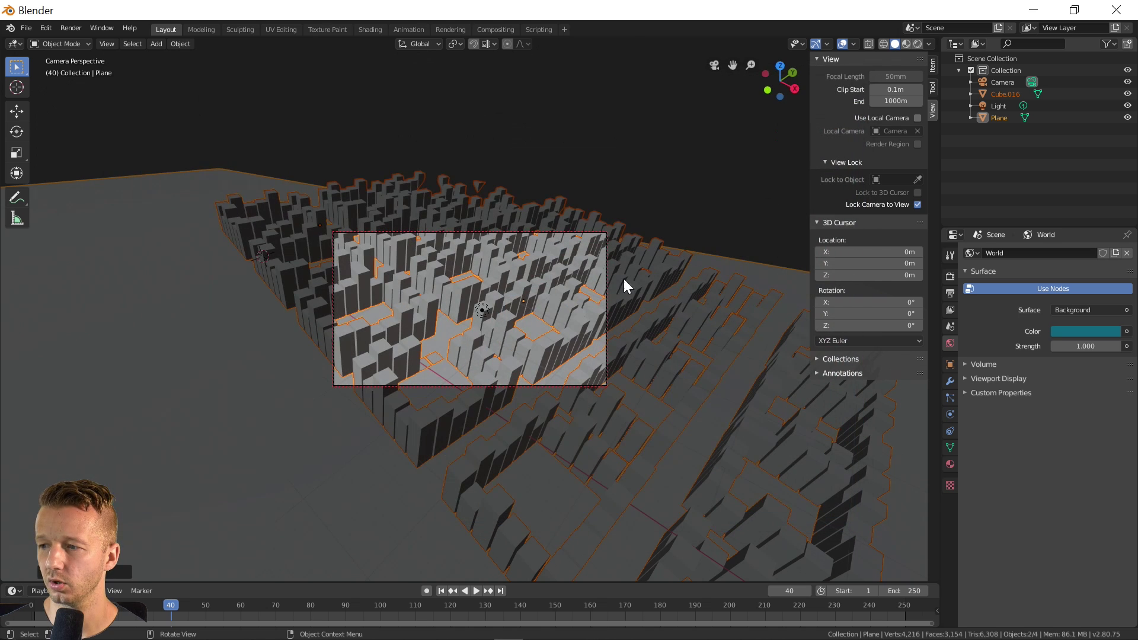
Set the power of the point light above the city to 10000 W
left_click(481, 311)
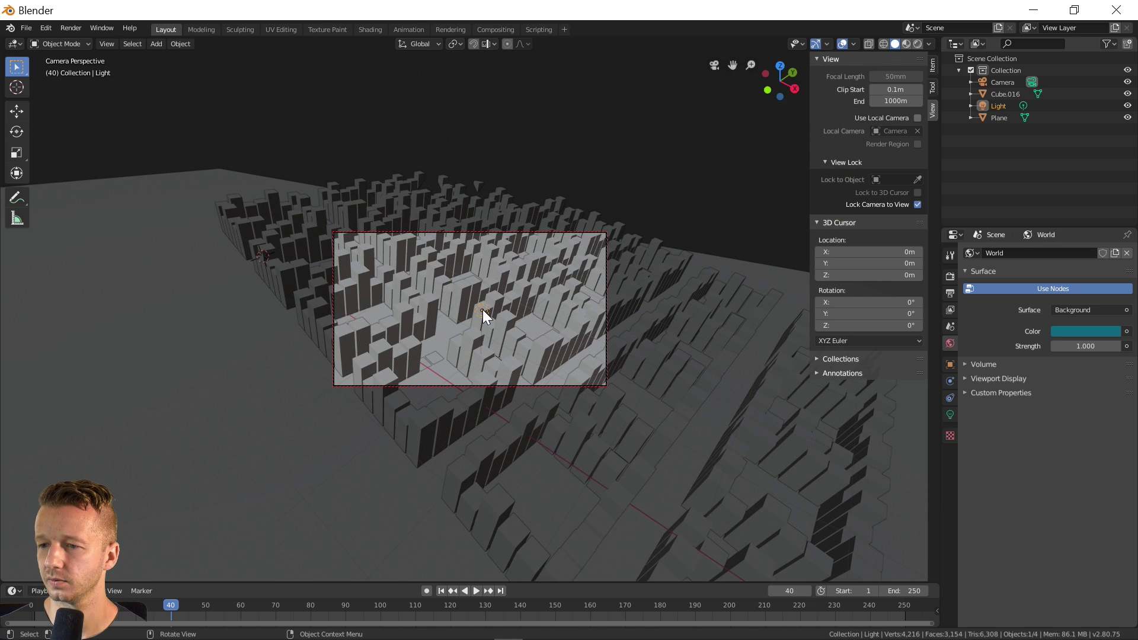
left_click(950, 415)
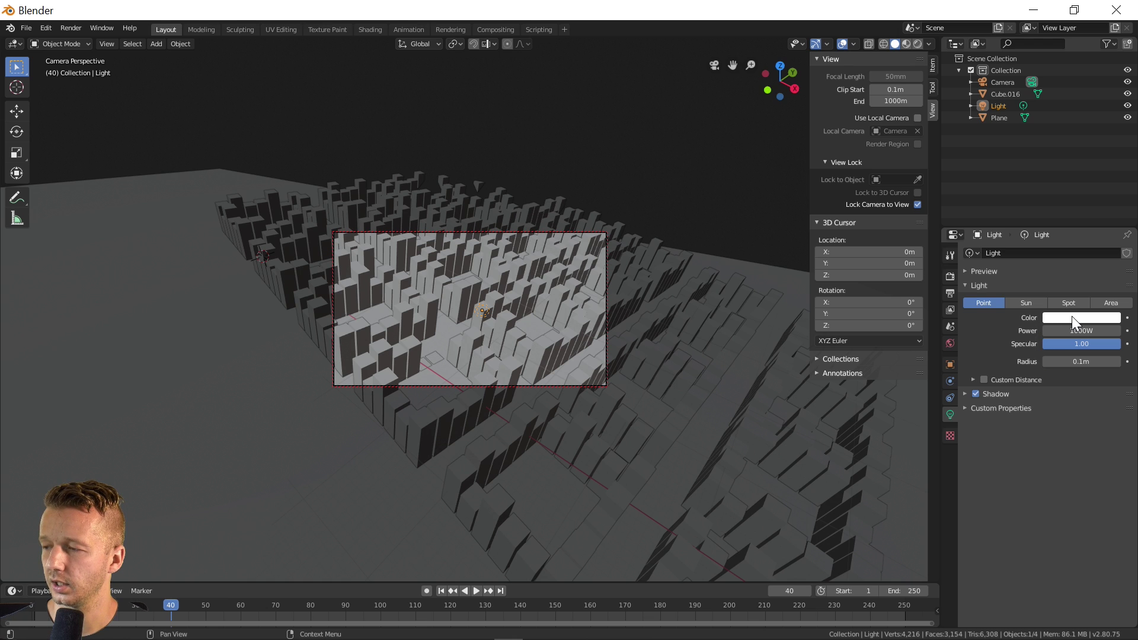
left_click(1085, 335)
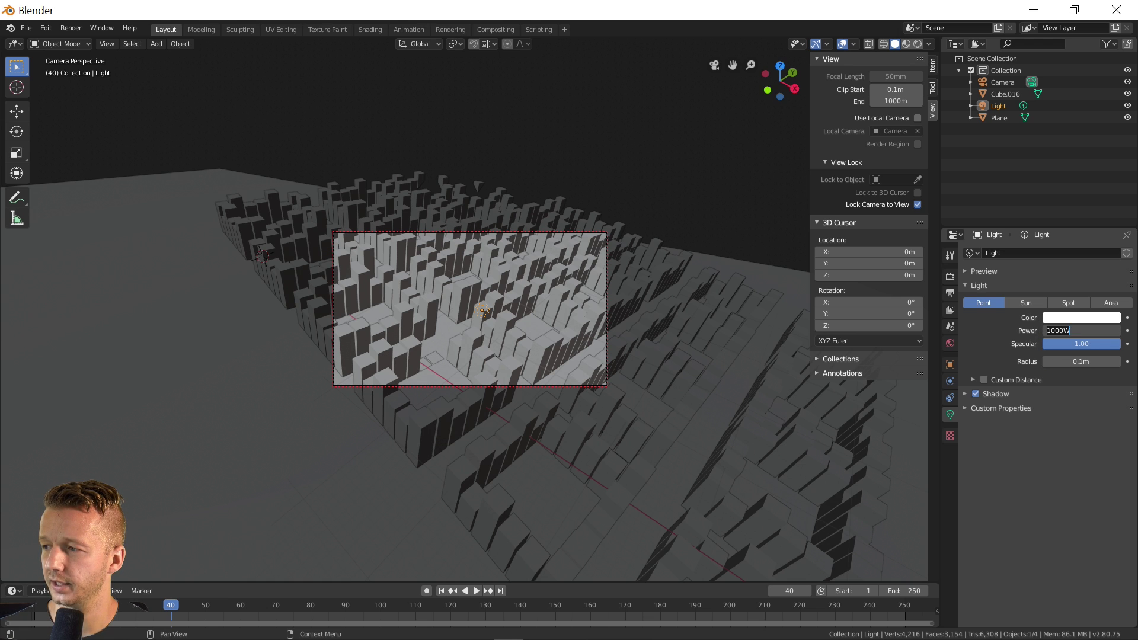
type("10000")
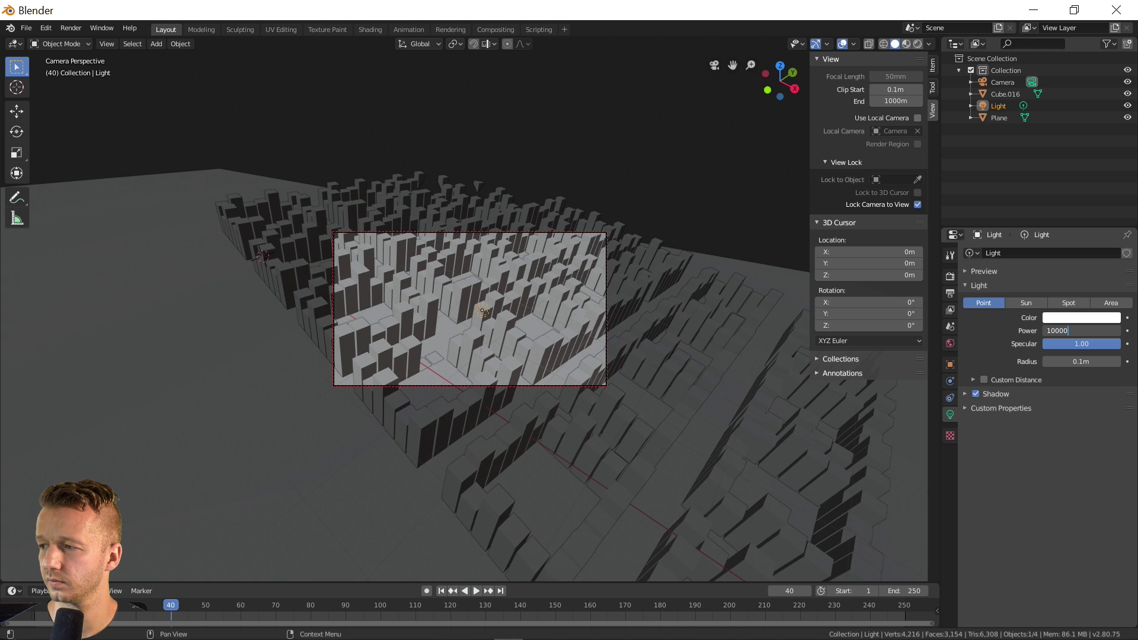
key("Return")
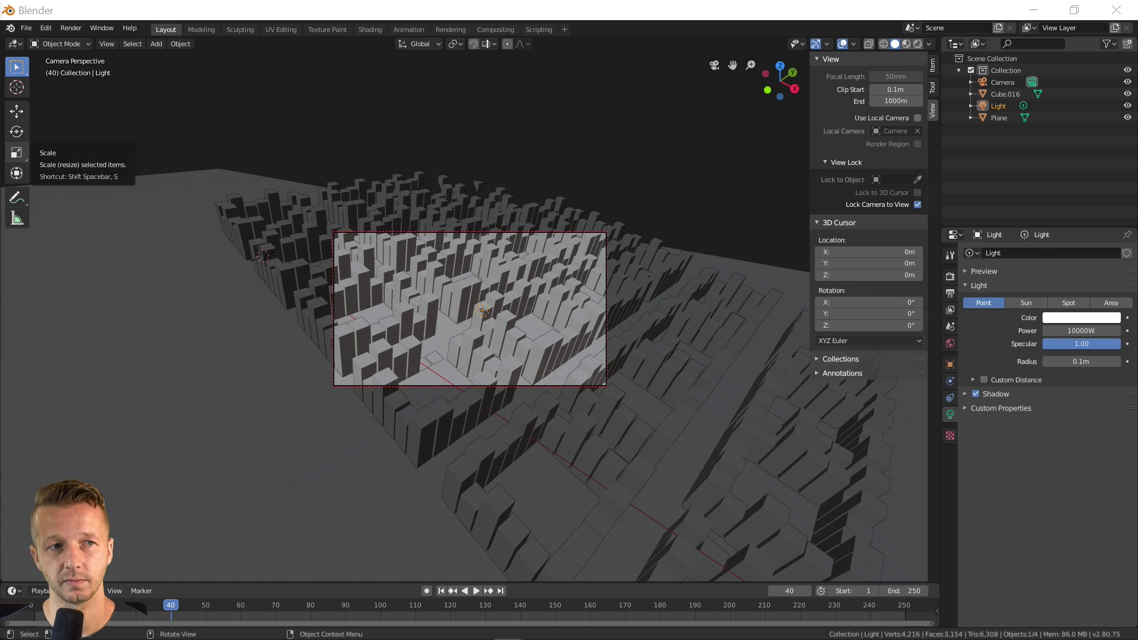
Render the scene to check the stronger point light, and close the render
key("F12")
left_click_drag(143, 153, 465, 90)
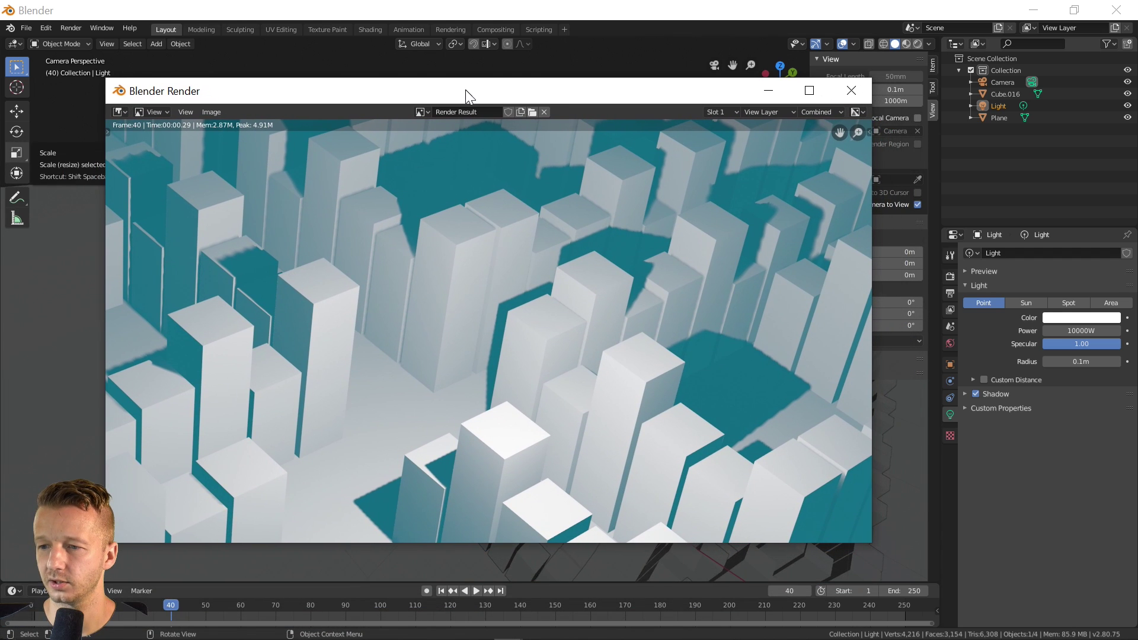
left_click(851, 92)
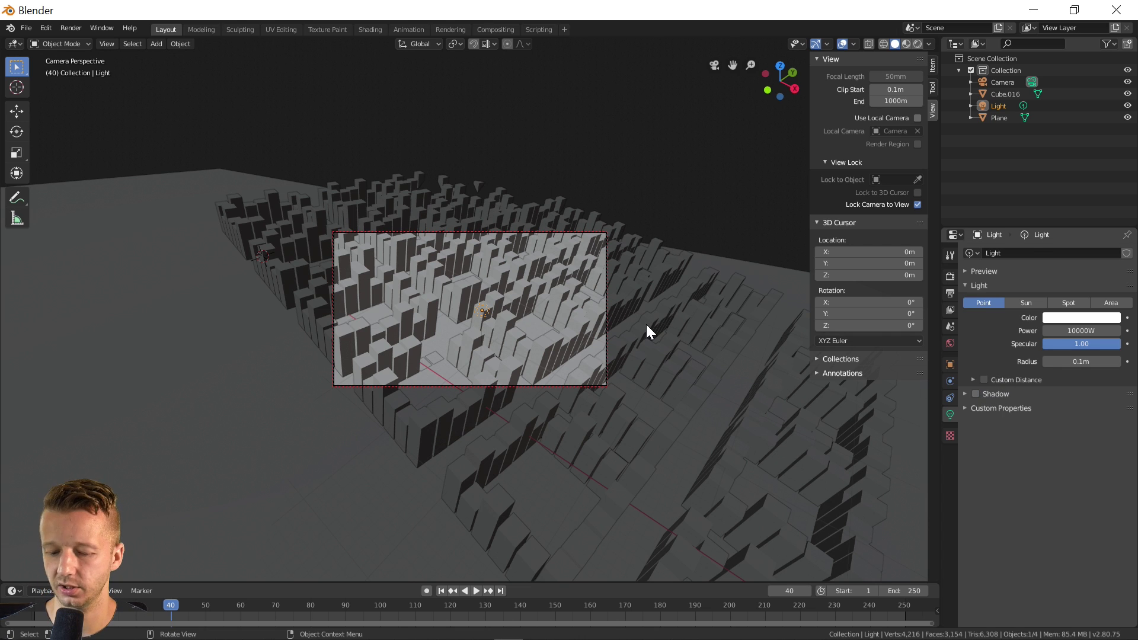
Render the scene with the point light's shadow turned off, and close the render
key("F12")
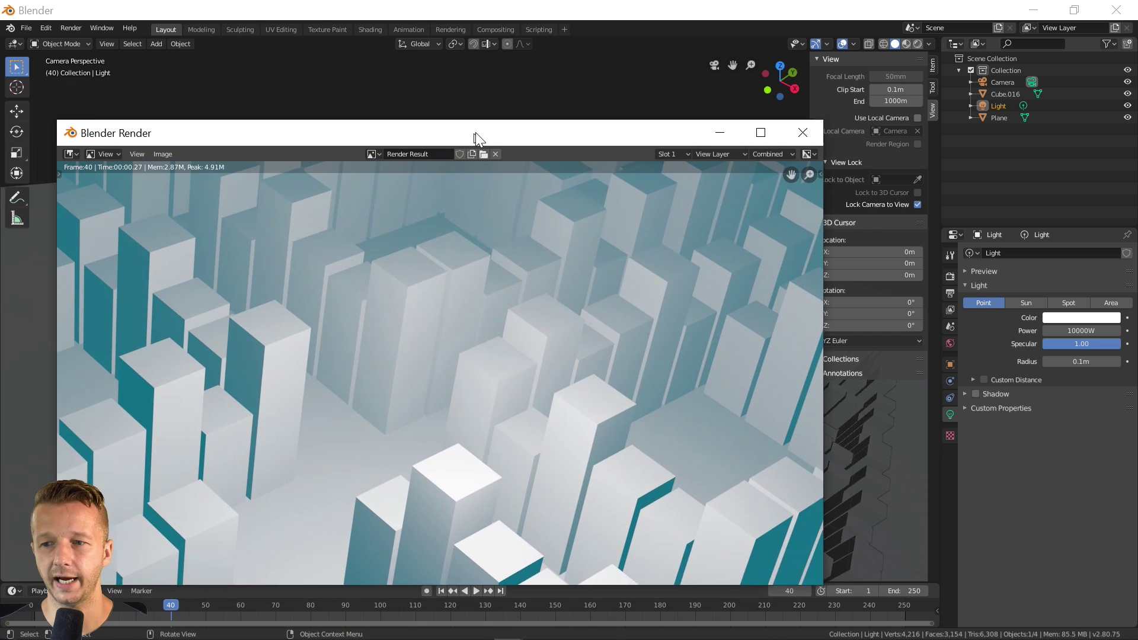
left_click_drag(475, 133, 531, 110)
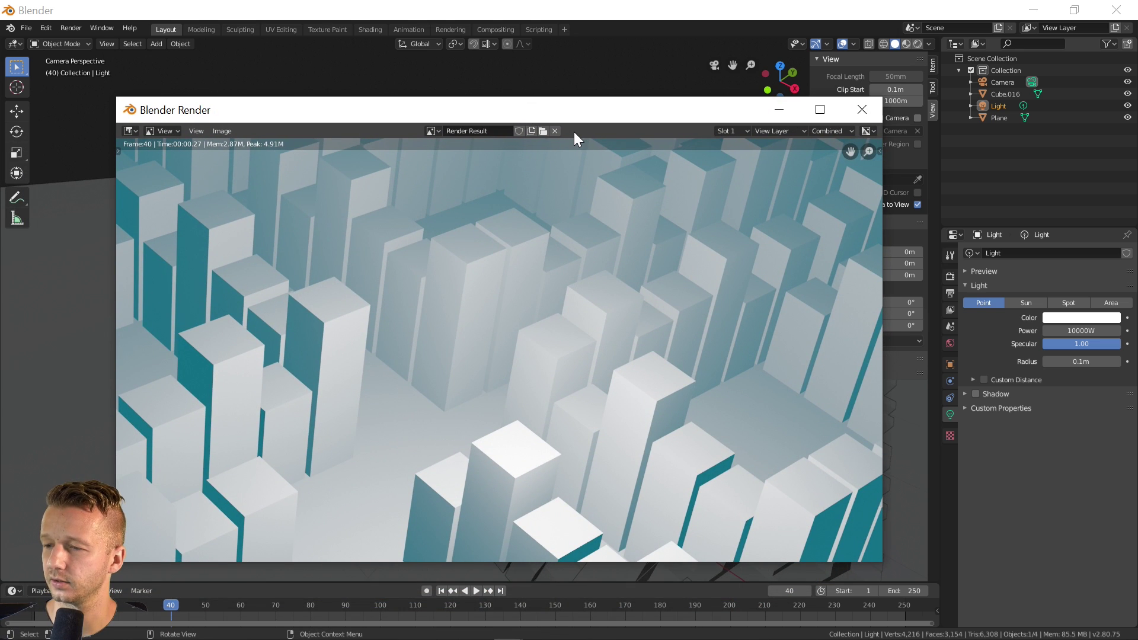
left_click(863, 110)
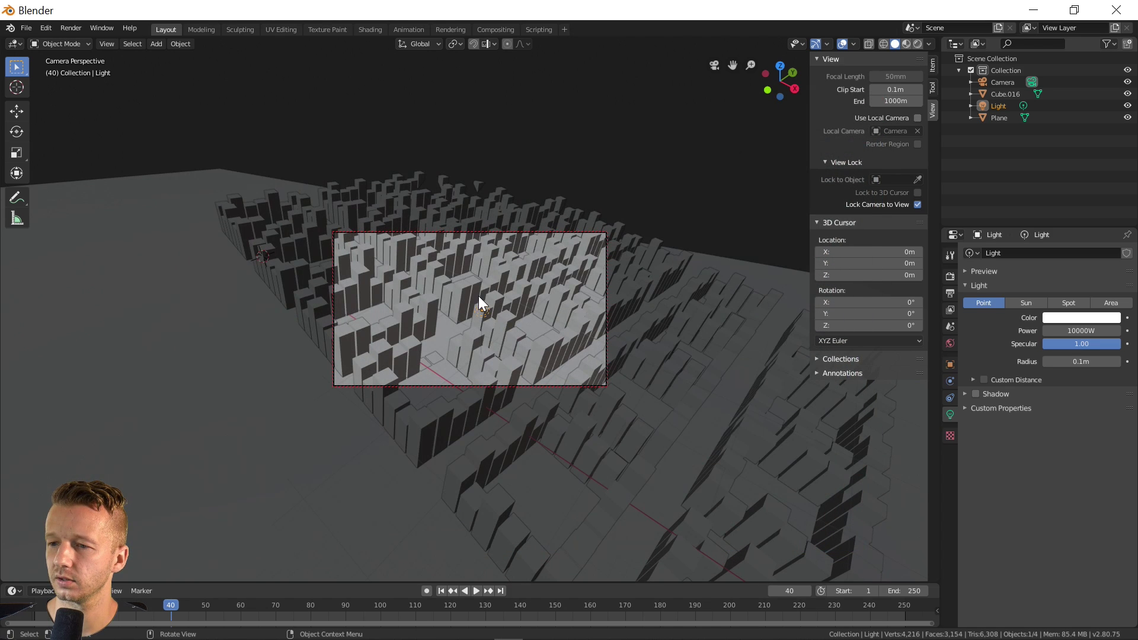
Switch the render engine to Cycles with GPU Compute as the device, and render a test image
left_click(950, 277)
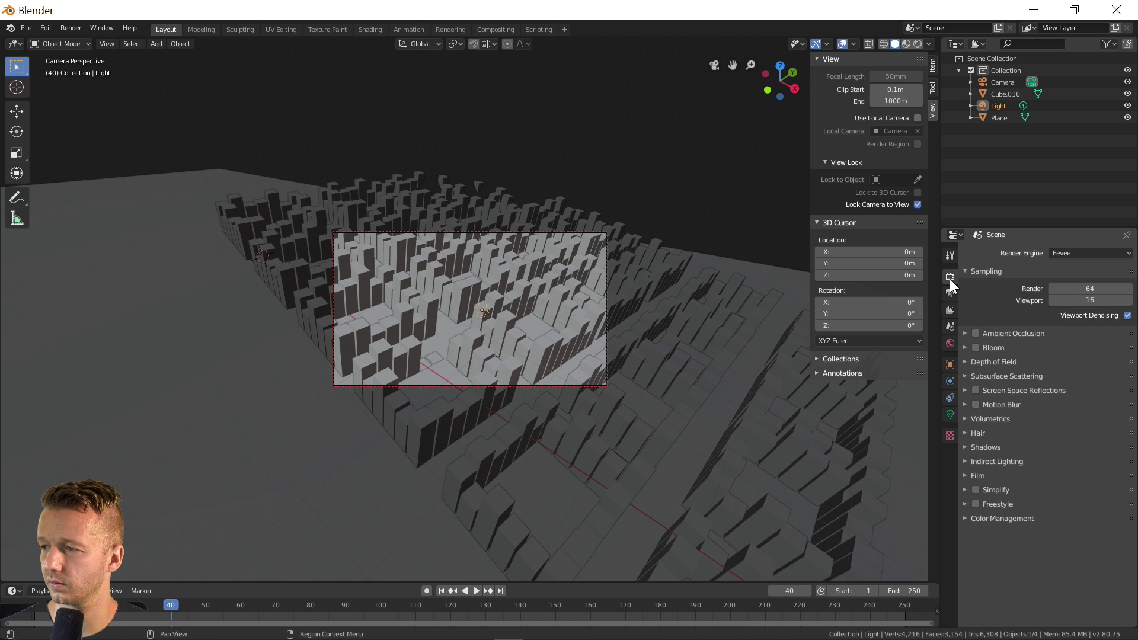
left_click(1062, 253)
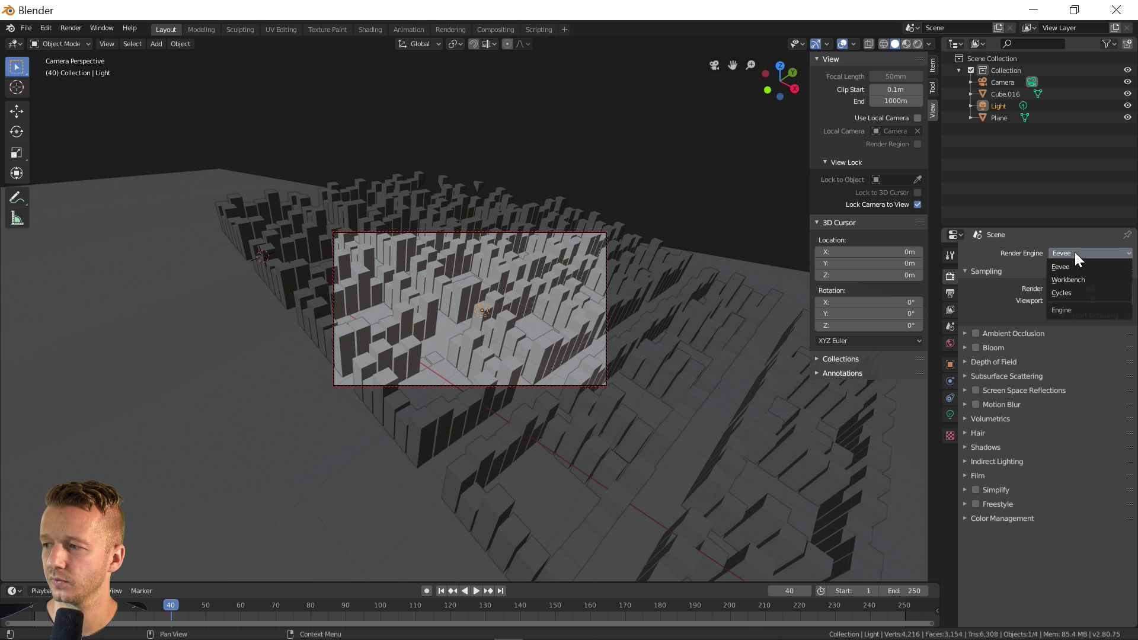
left_click(1071, 290)
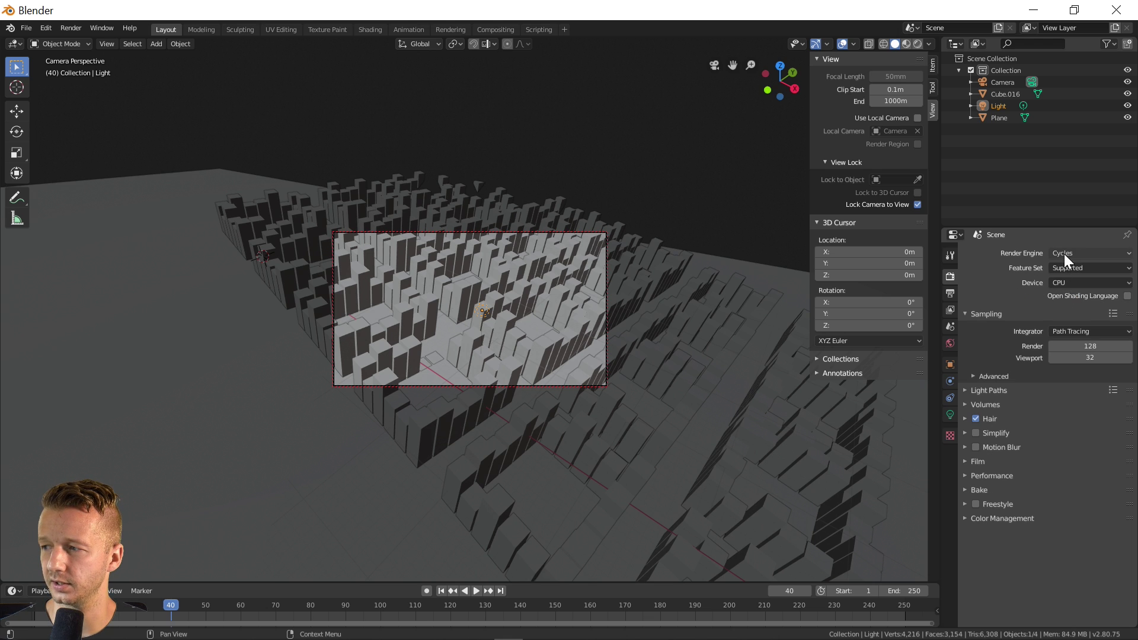
left_click(1072, 282)
left_click(1061, 308)
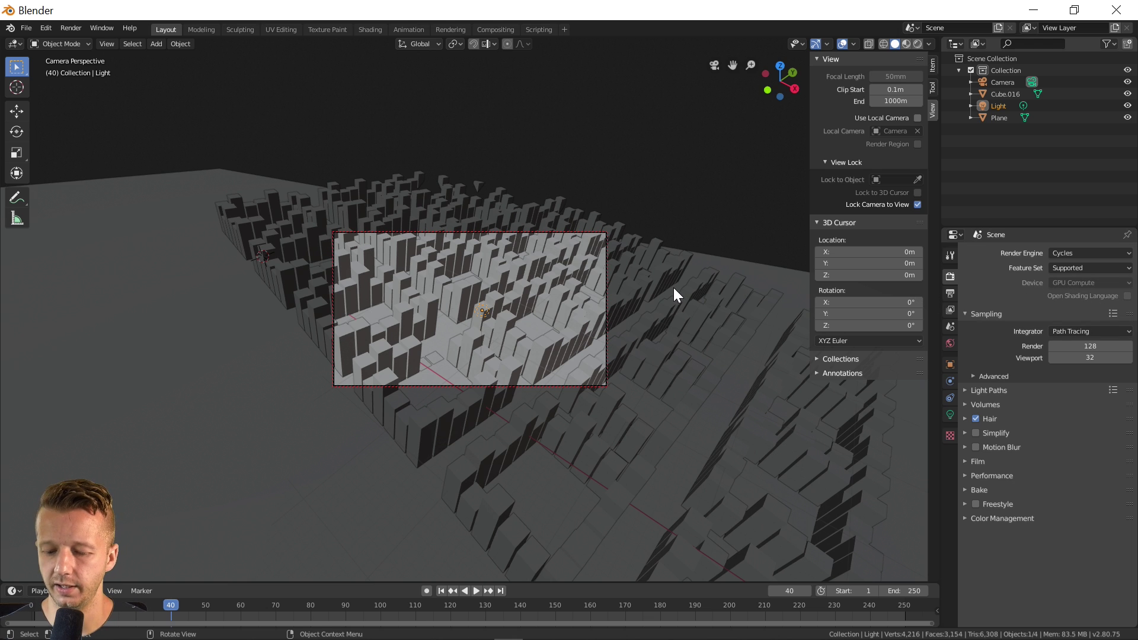
key("F12")
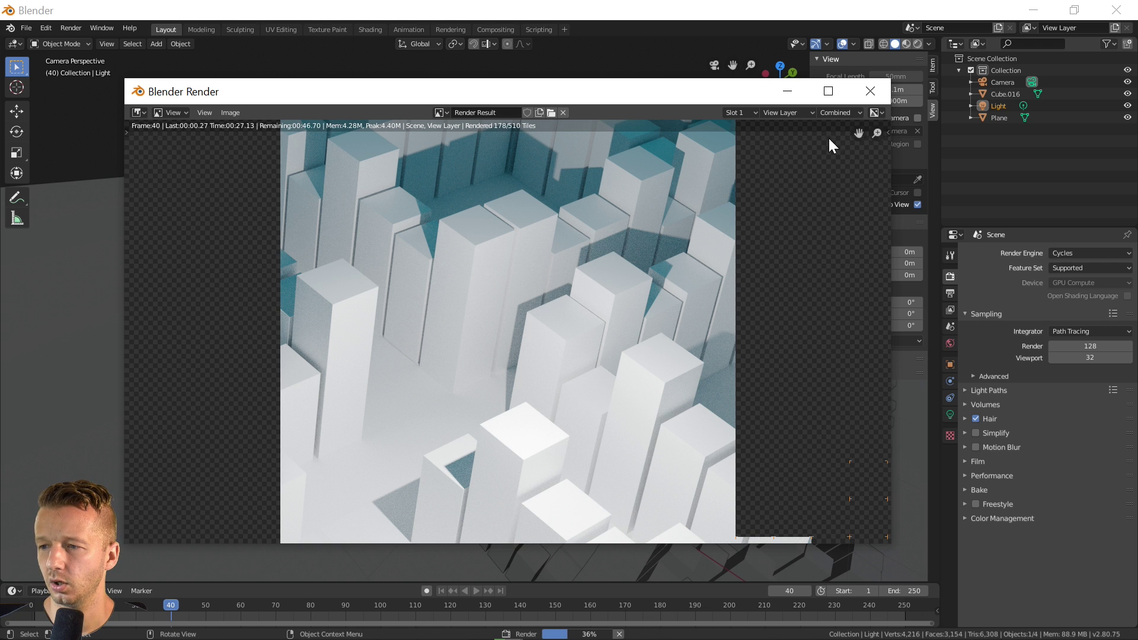
left_click(880, 94)
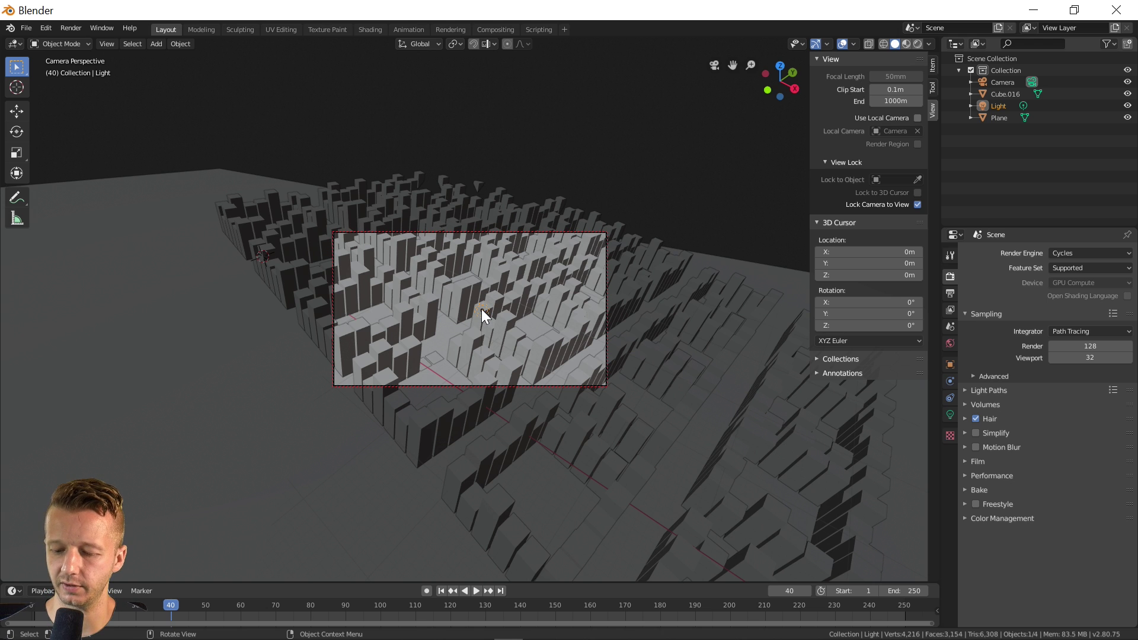
Duplicate the point light in top view, place the copy deeper among the city blocks, and render through the camera
key("KP_7")
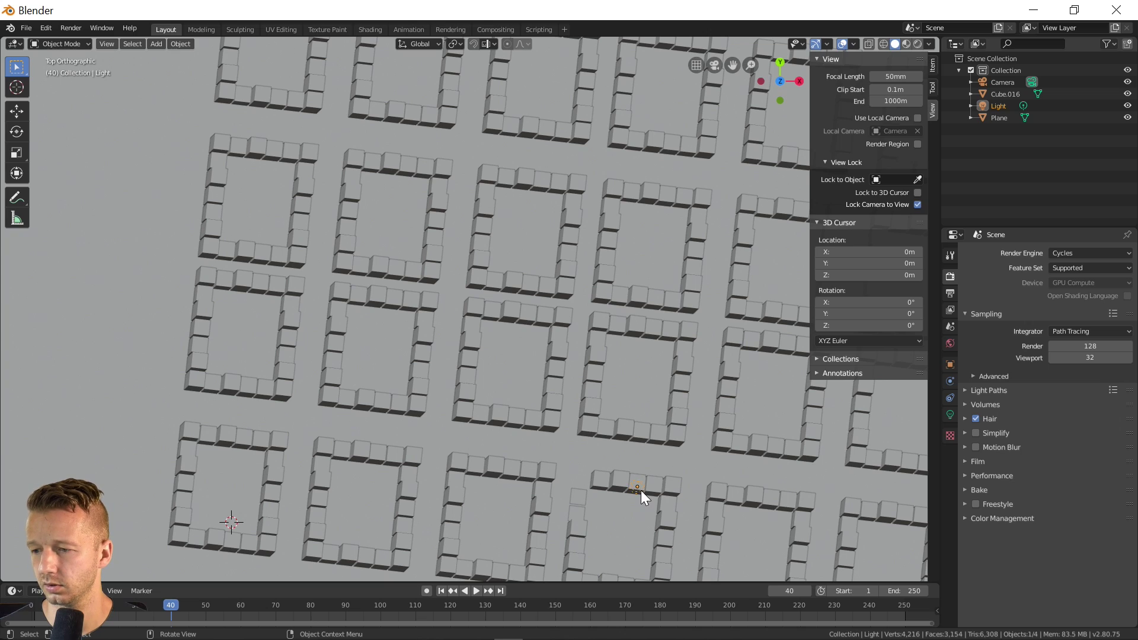
middle_click_drag(660, 454, 539, 279)
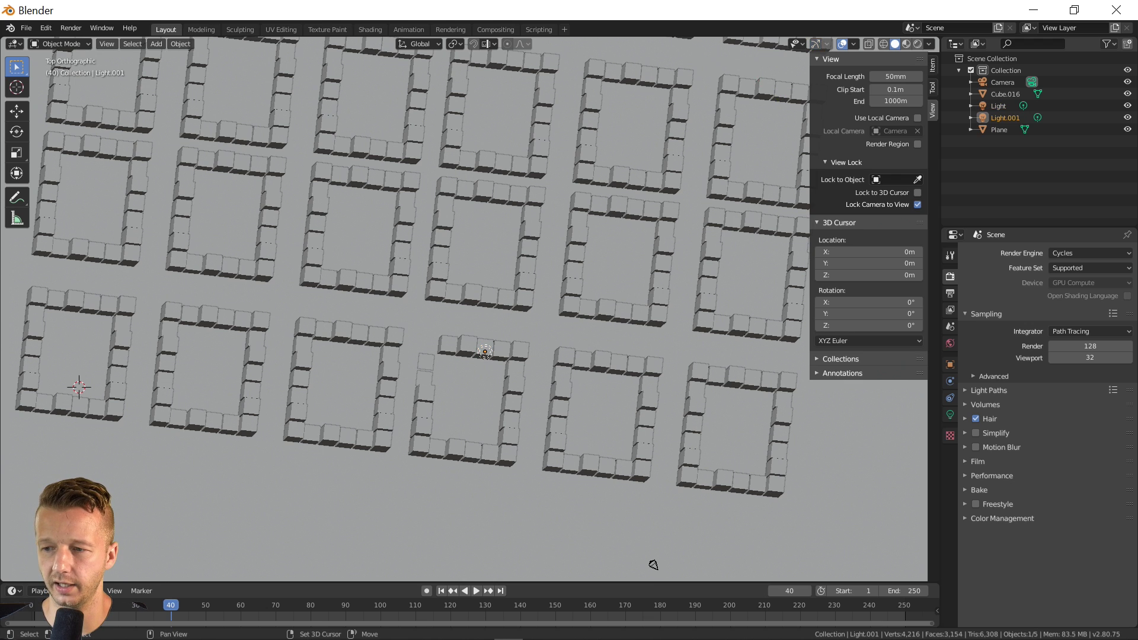
key("shift+d")
left_click(422, 293)
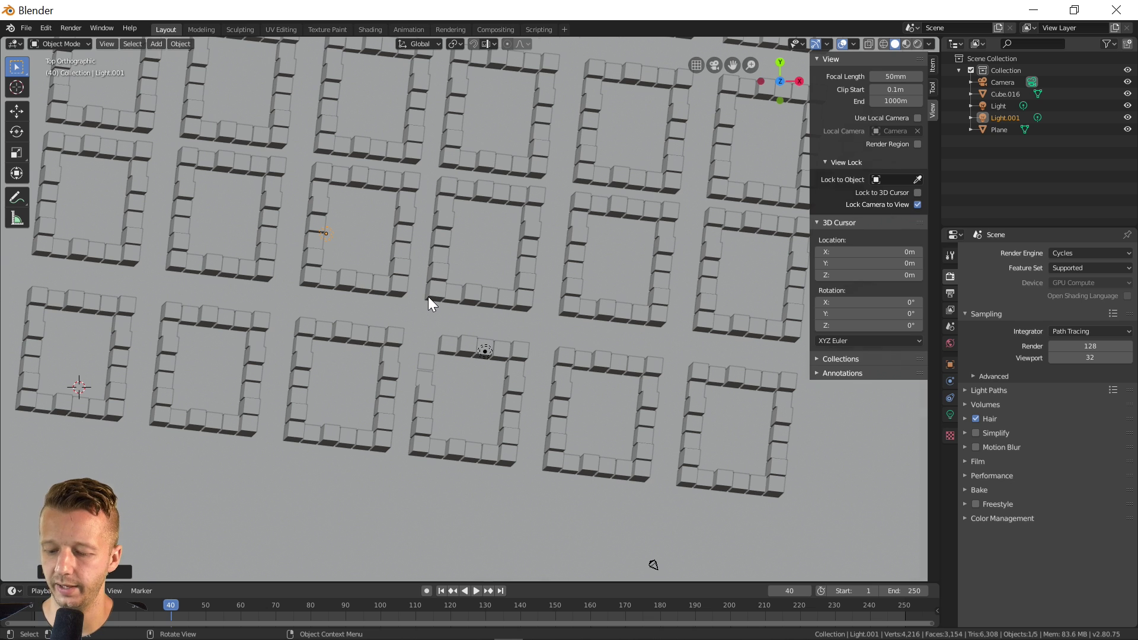
key("KP_0")
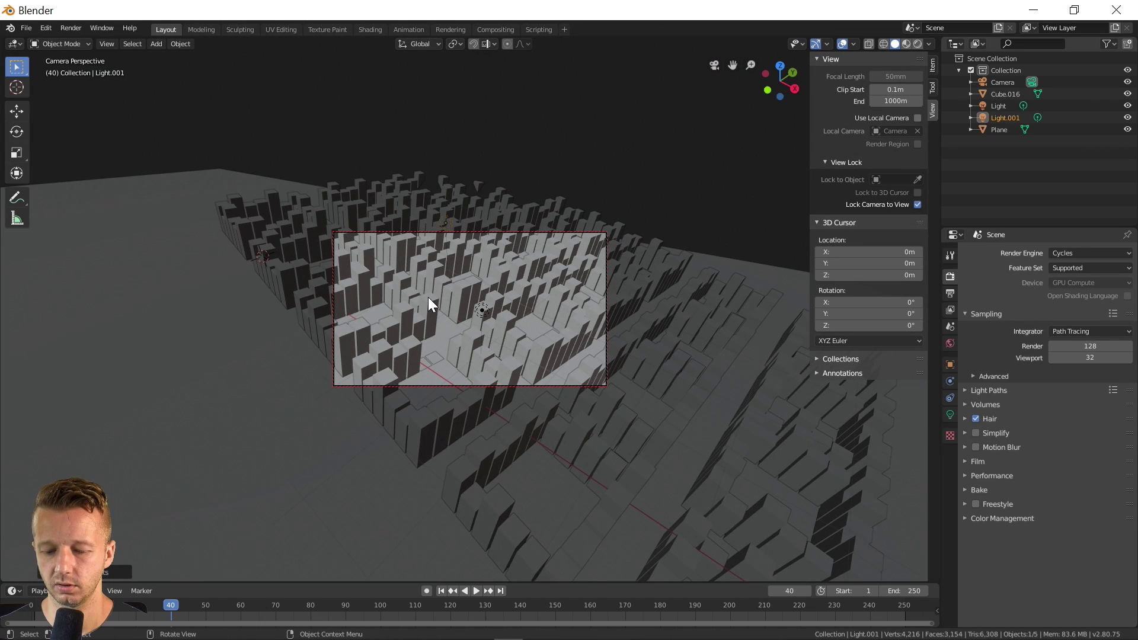
key("F12")
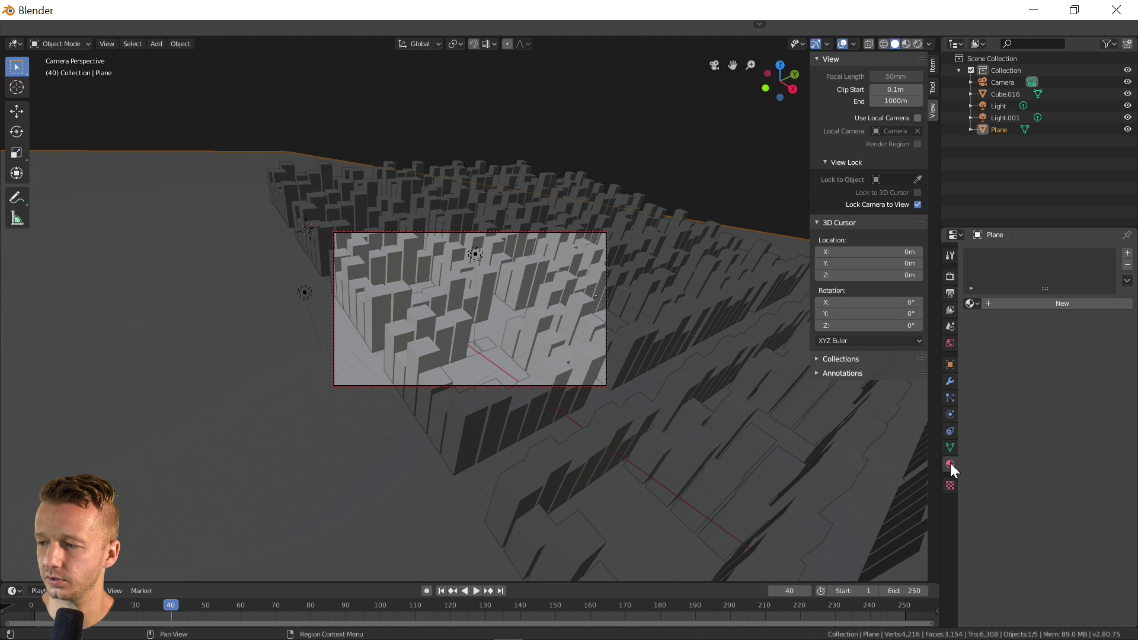
Add a new material to the ground plane and darken its base color to a medium gray
left_click(1038, 304)
left_click(1079, 426)
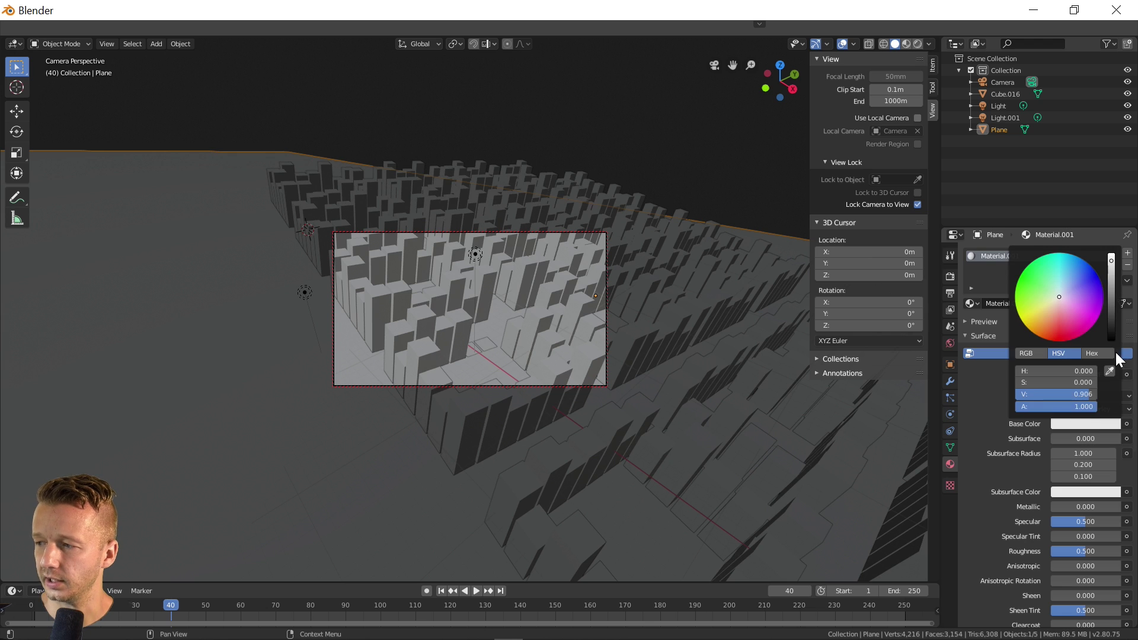
left_click_drag(1061, 394, 1046, 394)
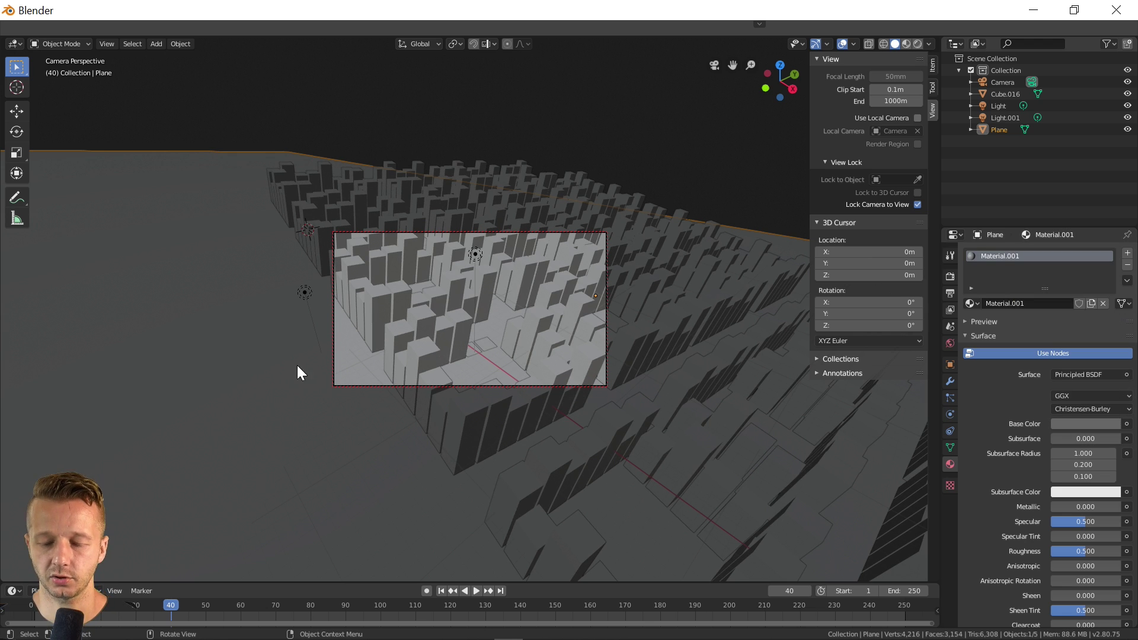
Examine the rendered image of the city with the gray ground plane, and close the render
left_click_drag(0, 142, 372, 88)
scroll(463, 299, "up", 2)
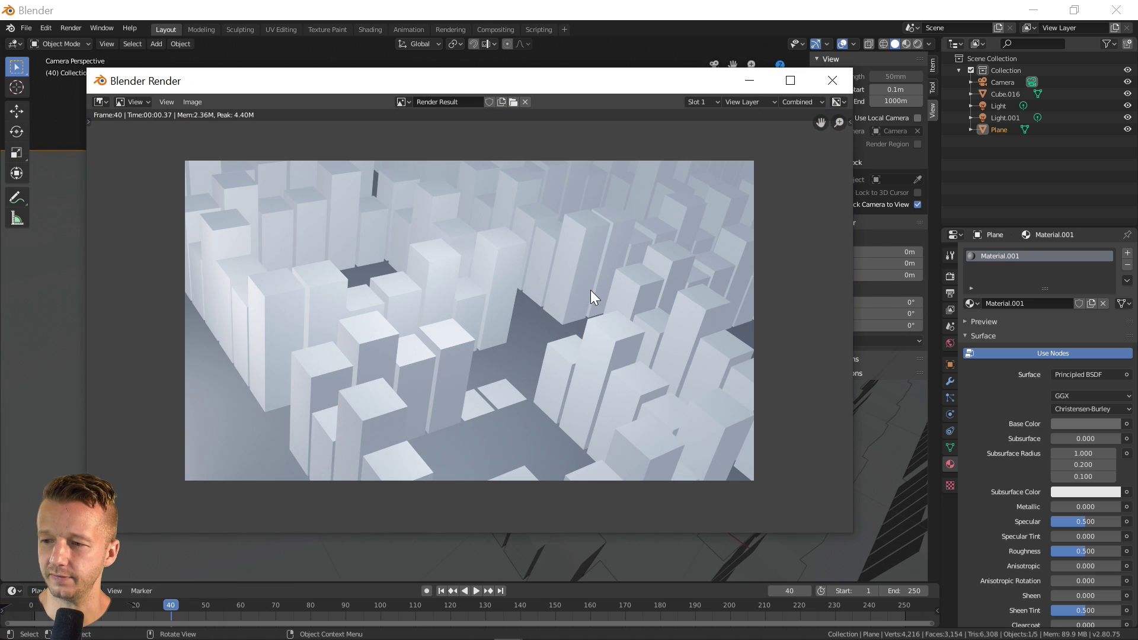
left_click(824, 83)
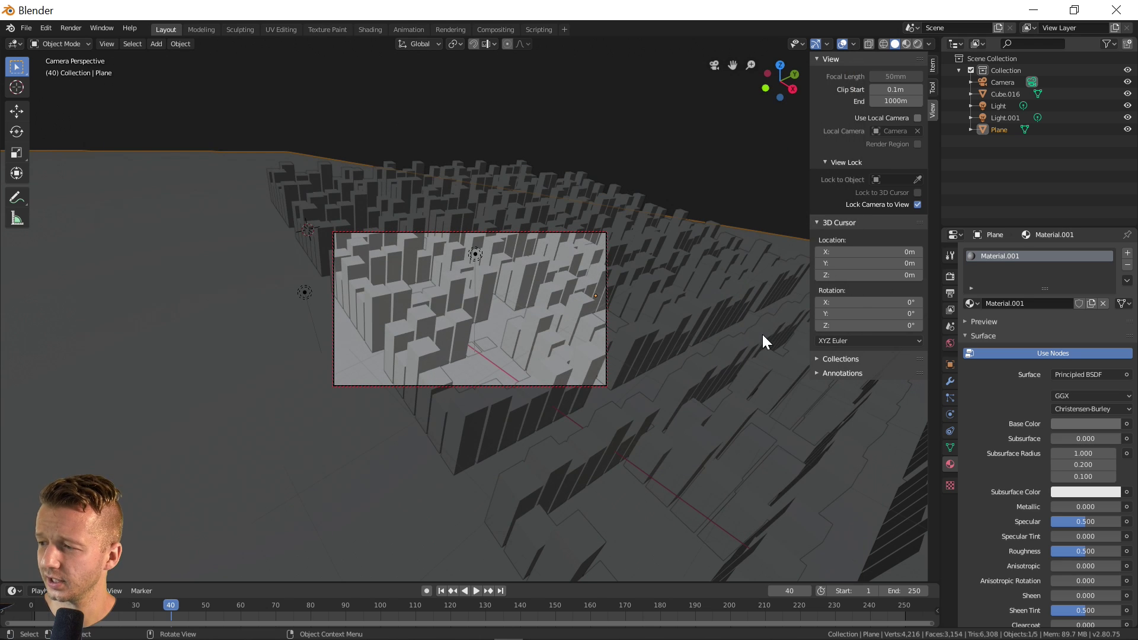
Set the base color value of the ground plane's material to 0.480 and select the city block mesh
left_click(1085, 423)
left_click_drag(1115, 306, 1114, 298)
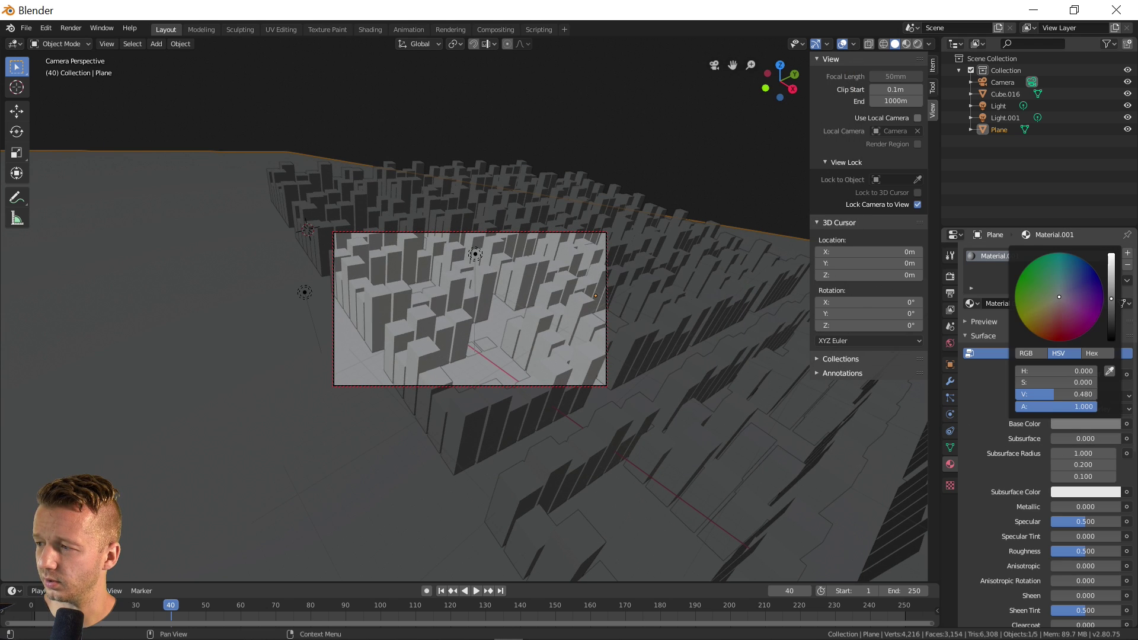
left_click(656, 338)
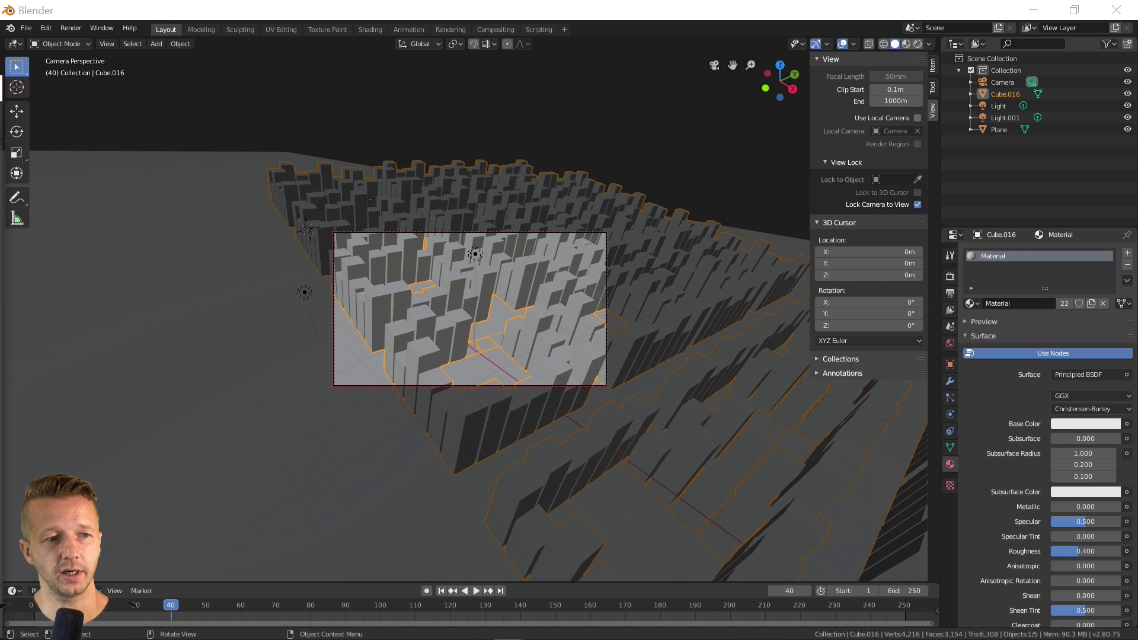
Render the city through the camera, examine the blocks and street in the image, and close the render
key("F12")
left_click_drag(451, 124, 528, 106)
scroll(596, 287, "down", 3)
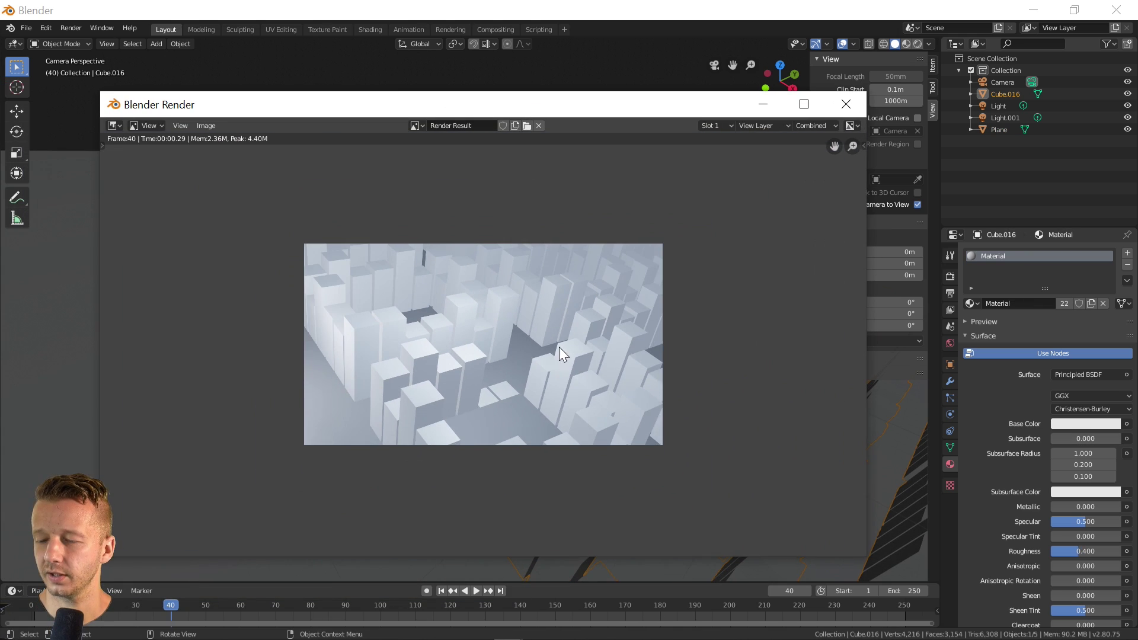
scroll(560, 347, "up", 2)
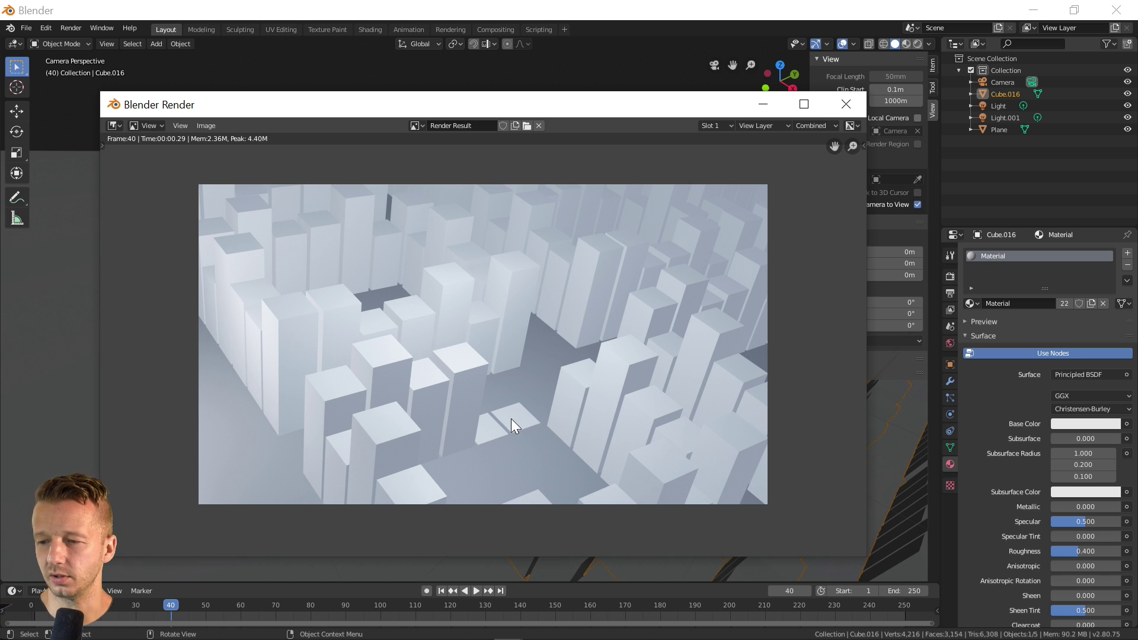
left_click(840, 111)
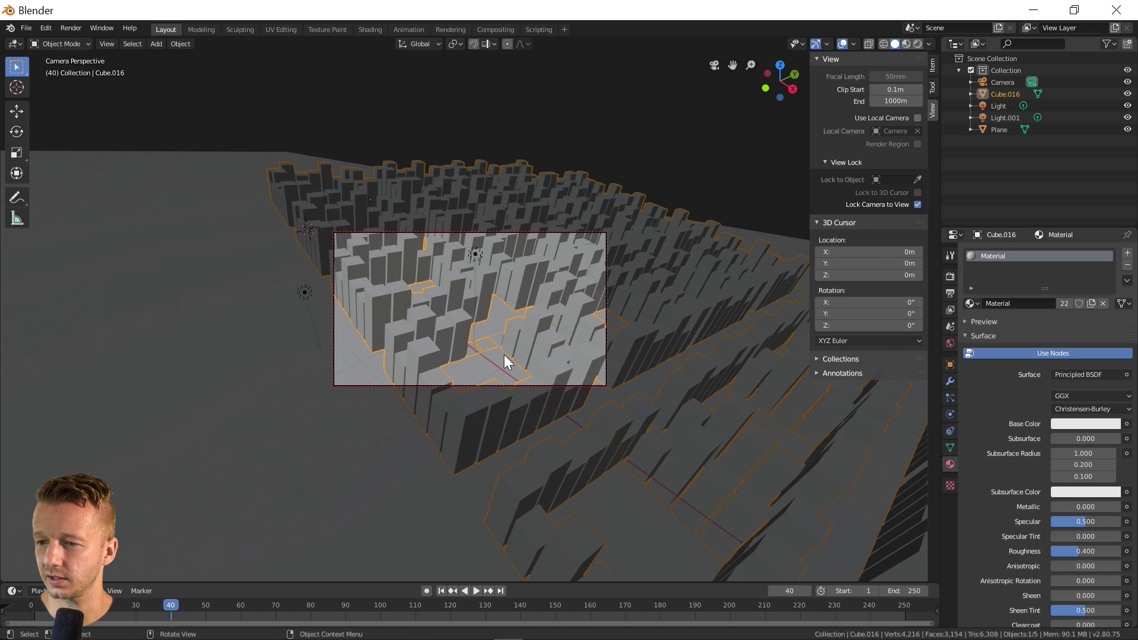
Edit the city mesh and delete the stray flat block tops lying in the street between the buildings
scroll(498, 350, "up", 3)
scroll(519, 345, "down", 2)
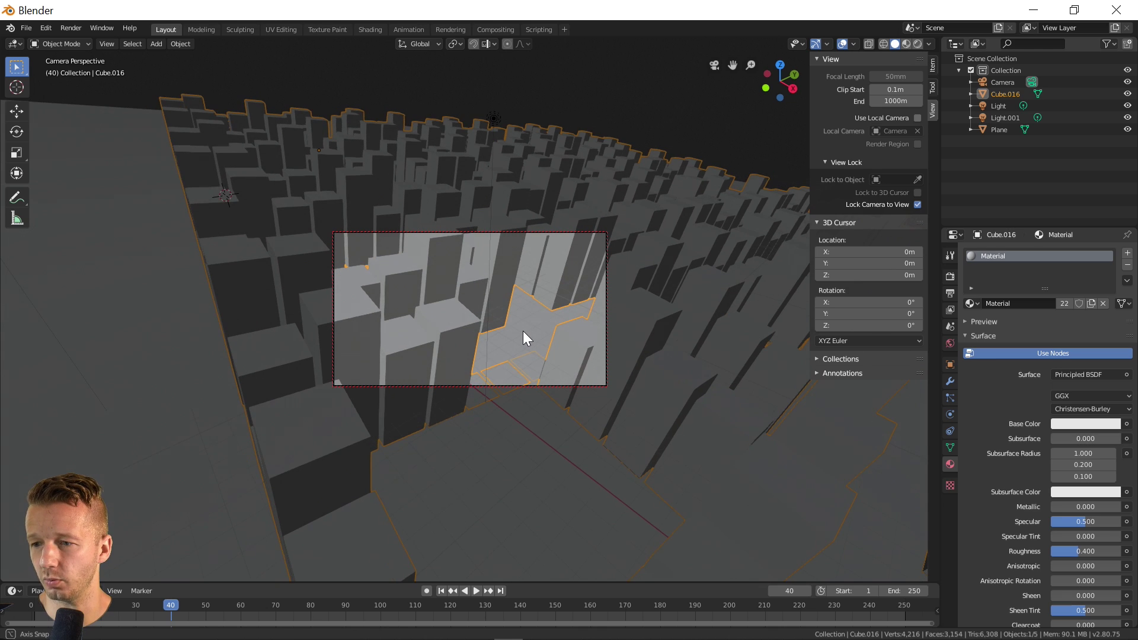
scroll(523, 335, "down", 2)
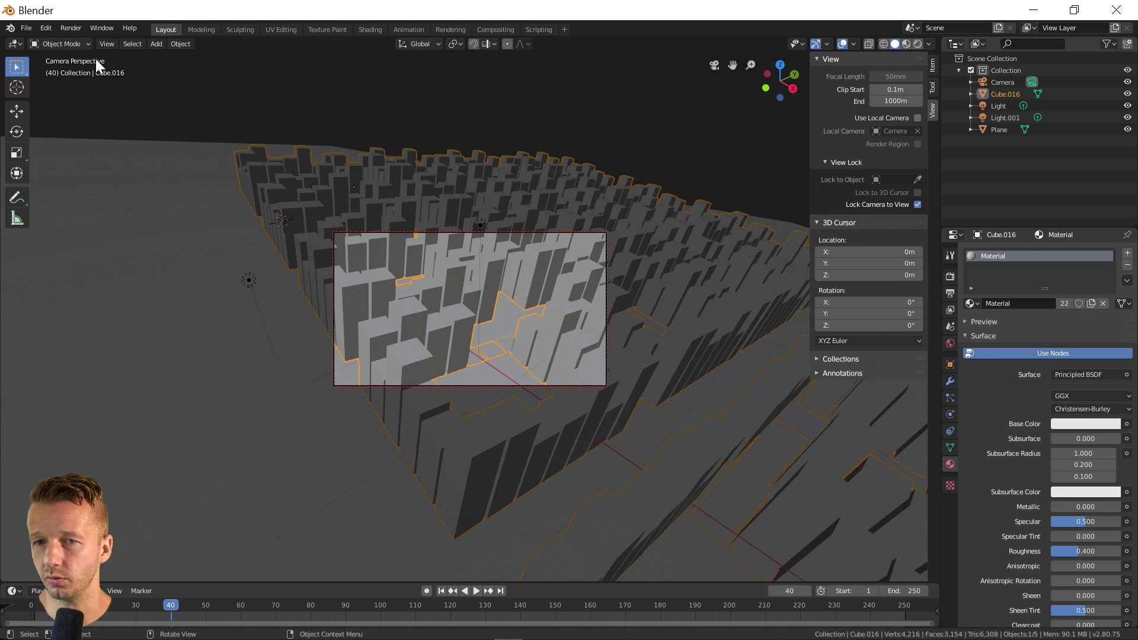
left_click(68, 44)
left_click(62, 66)
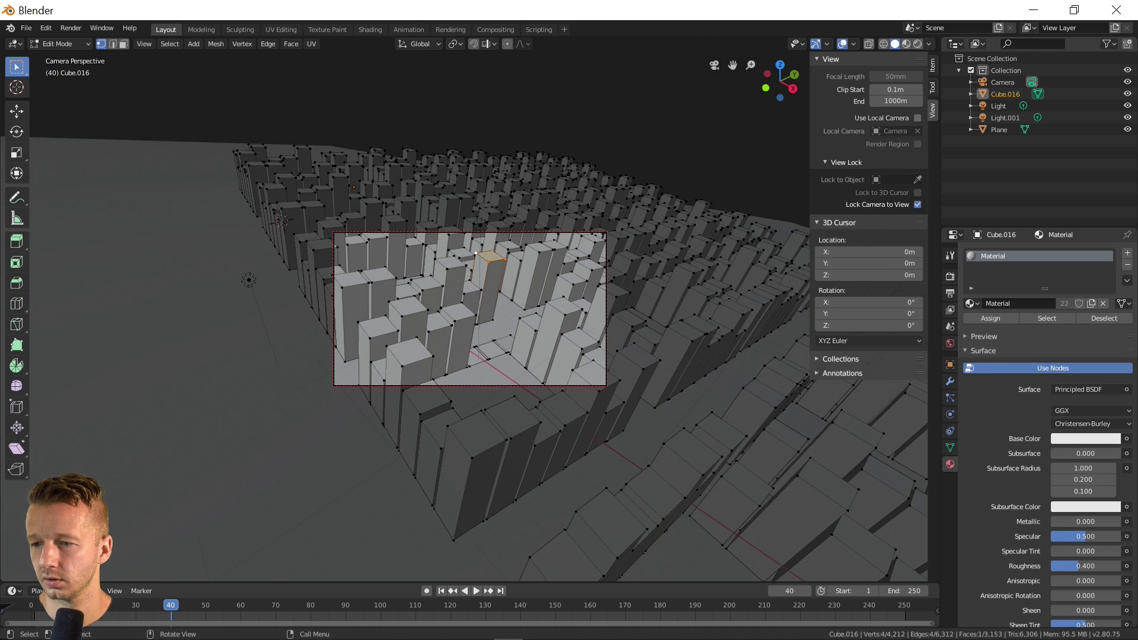
key("shift")
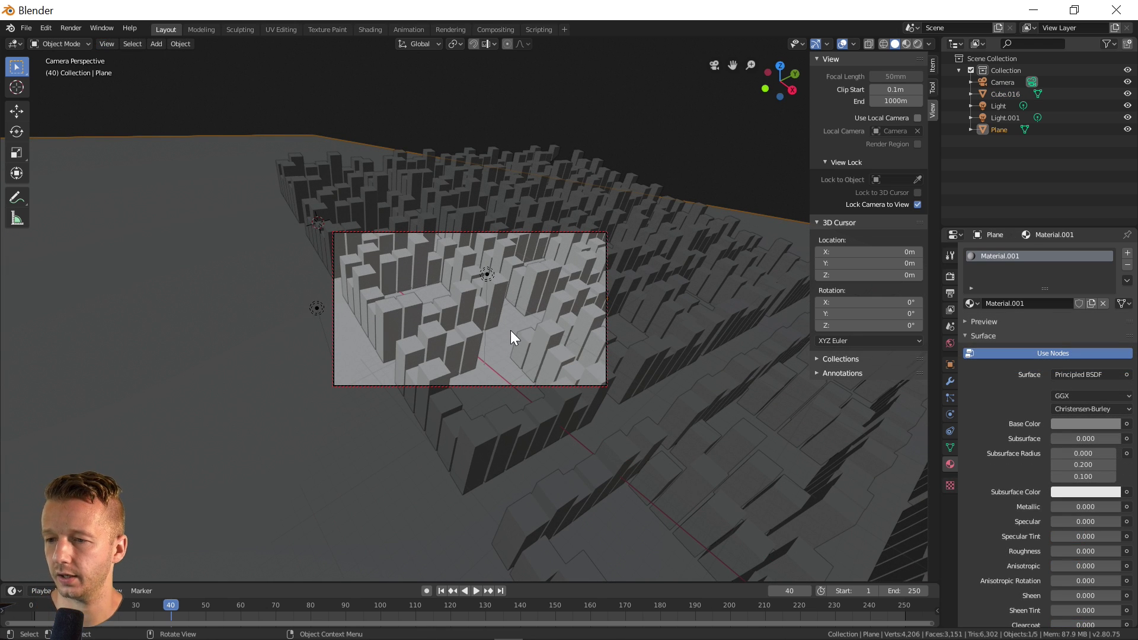
Render the cleaned-up city with Eevee, examine the open street and courtyard areas, and close the render
left_click(950, 276)
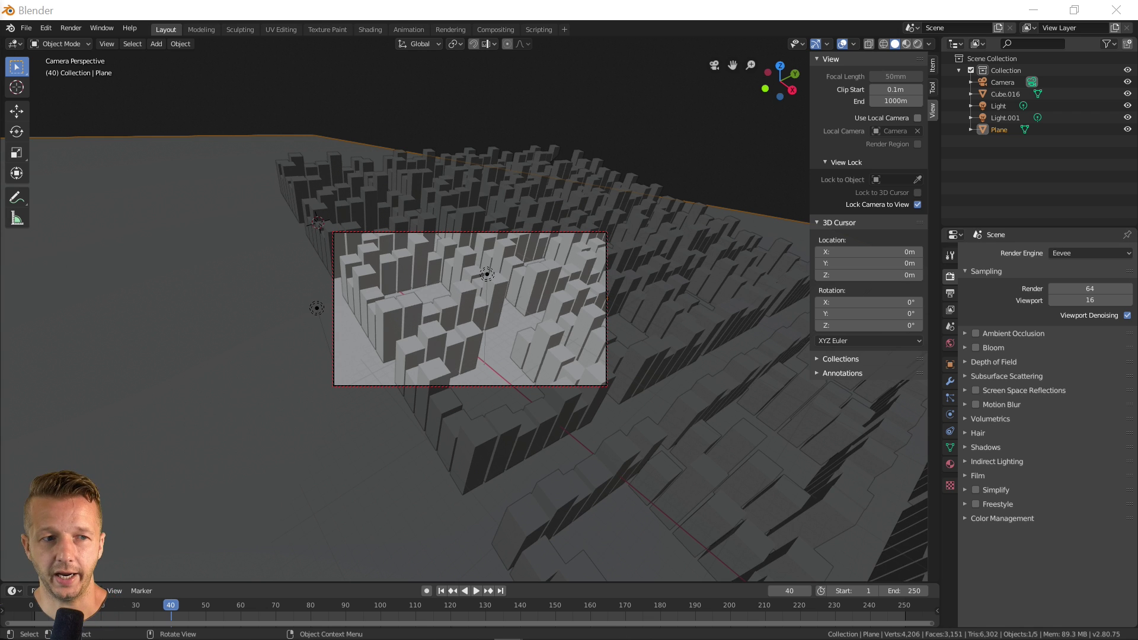
key("F12")
left_click_drag(275, 114, 453, 78)
scroll(547, 269, "down", 3)
scroll(549, 271, "down", 1)
scroll(548, 270, "up", 1)
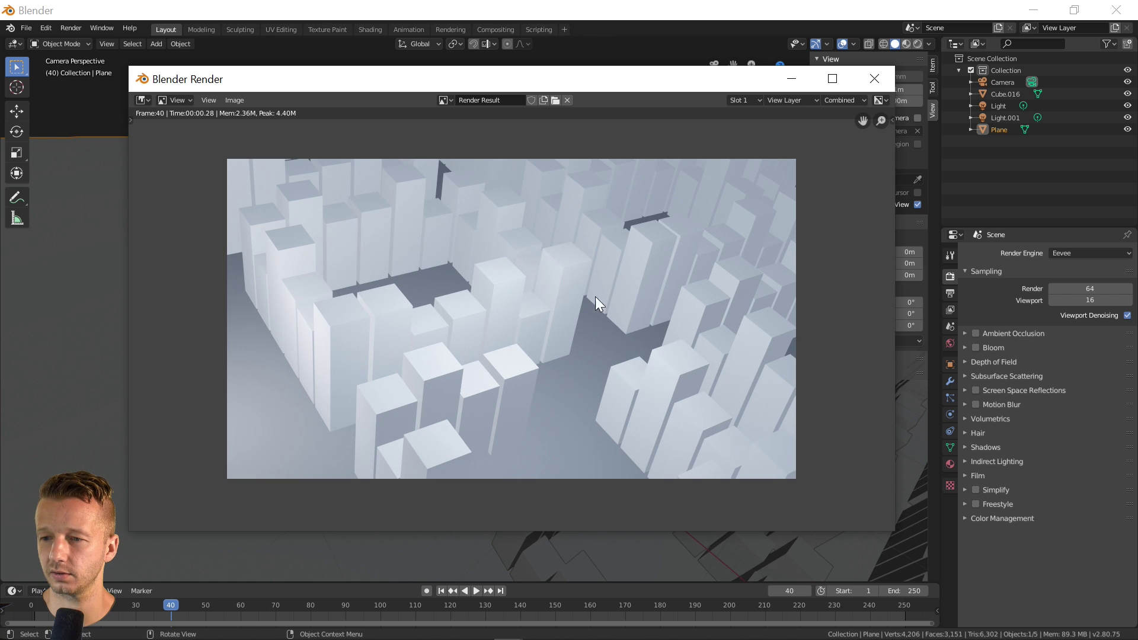
left_click(869, 85)
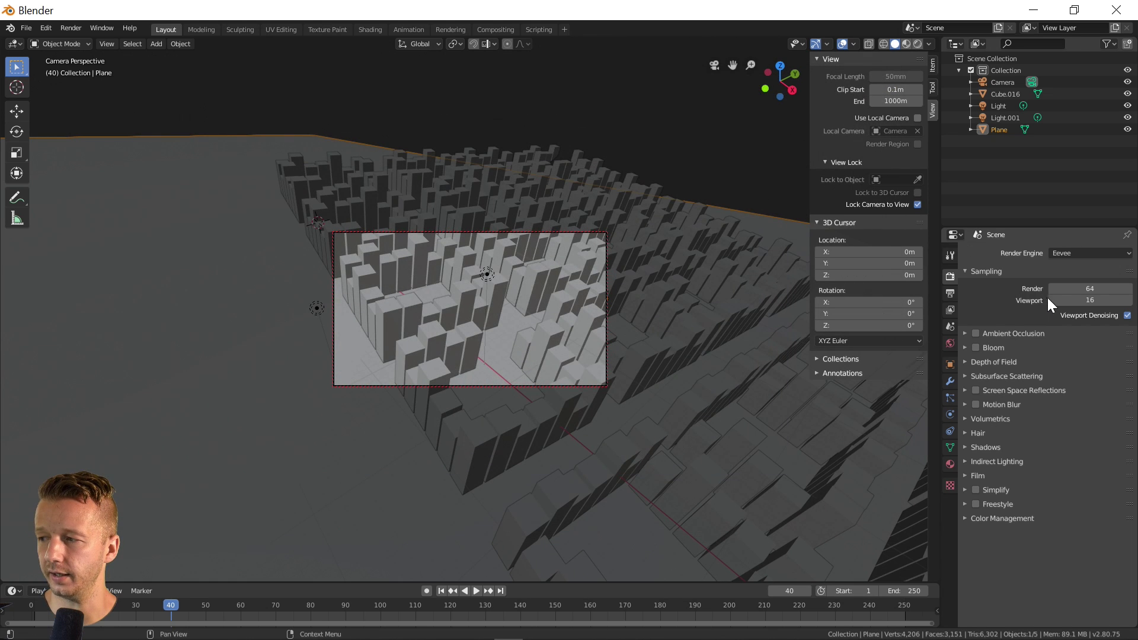
Switch the render engine to Cycles and set the render samples to 600
left_click(1062, 254)
left_click(1061, 290)
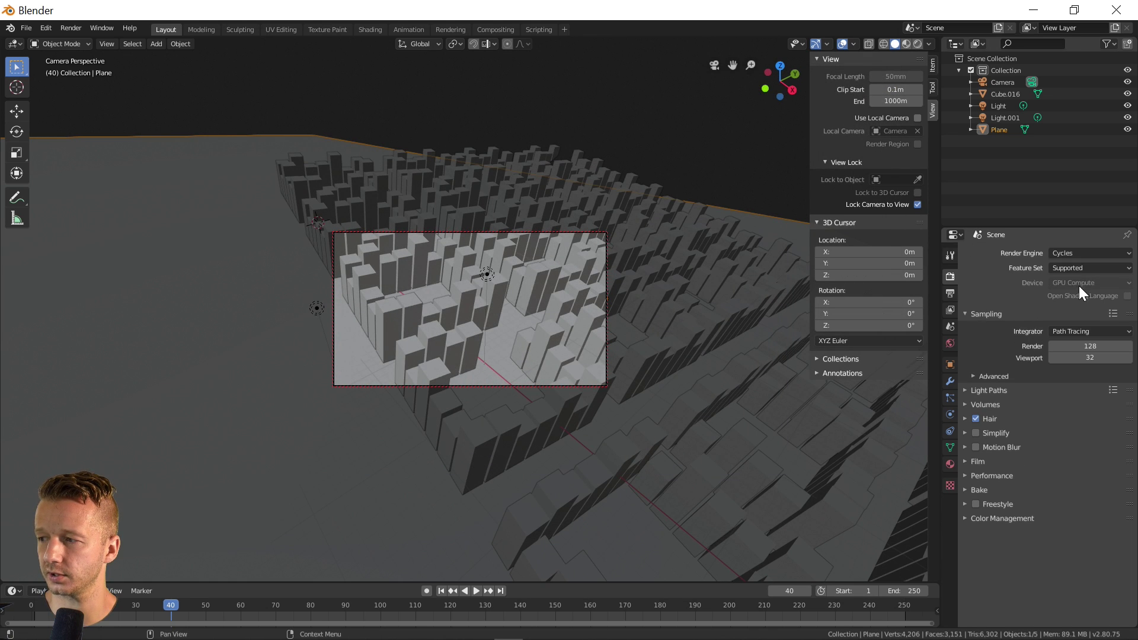
left_click(1087, 344)
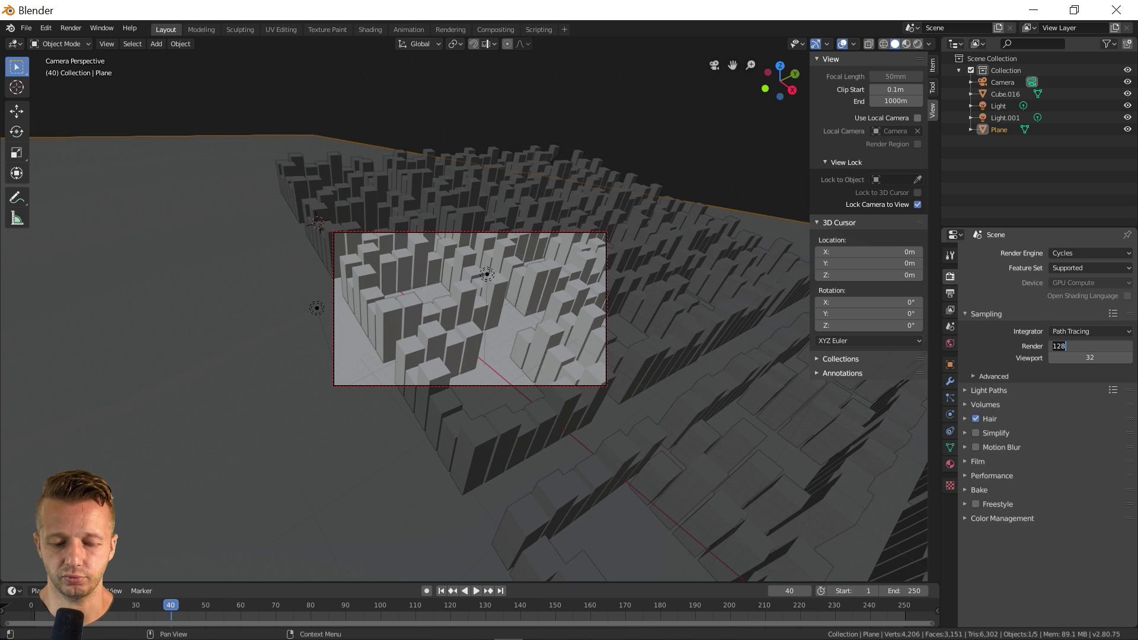
type("64")
key("Return")
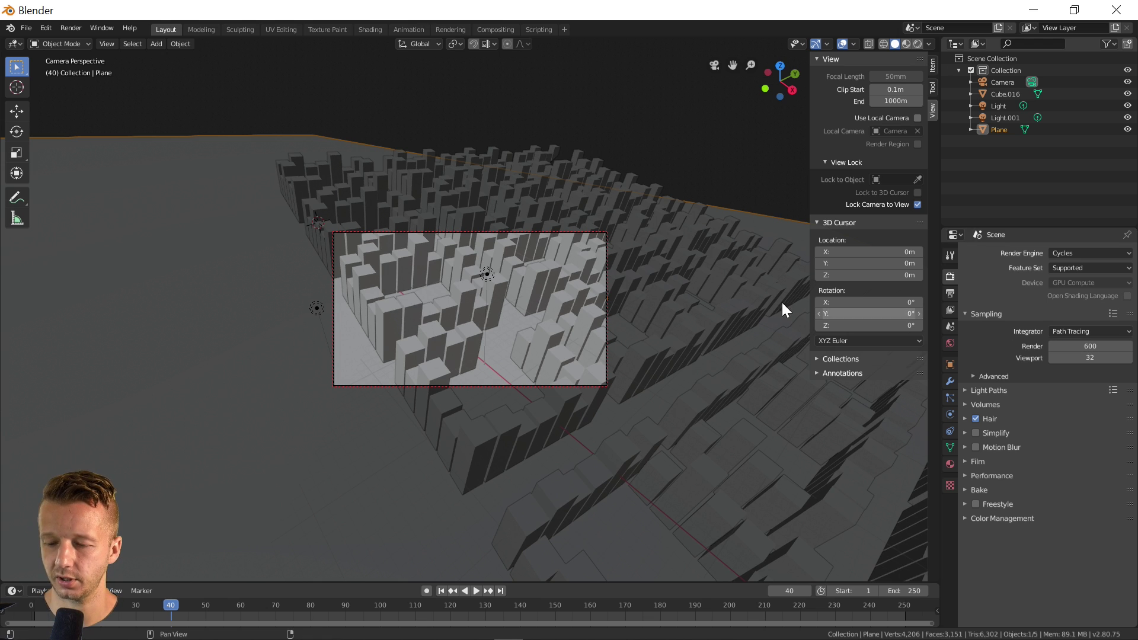
Render the city in Cycles, inspect the shadows between the buildings, and close the render before it completes
key("F12")
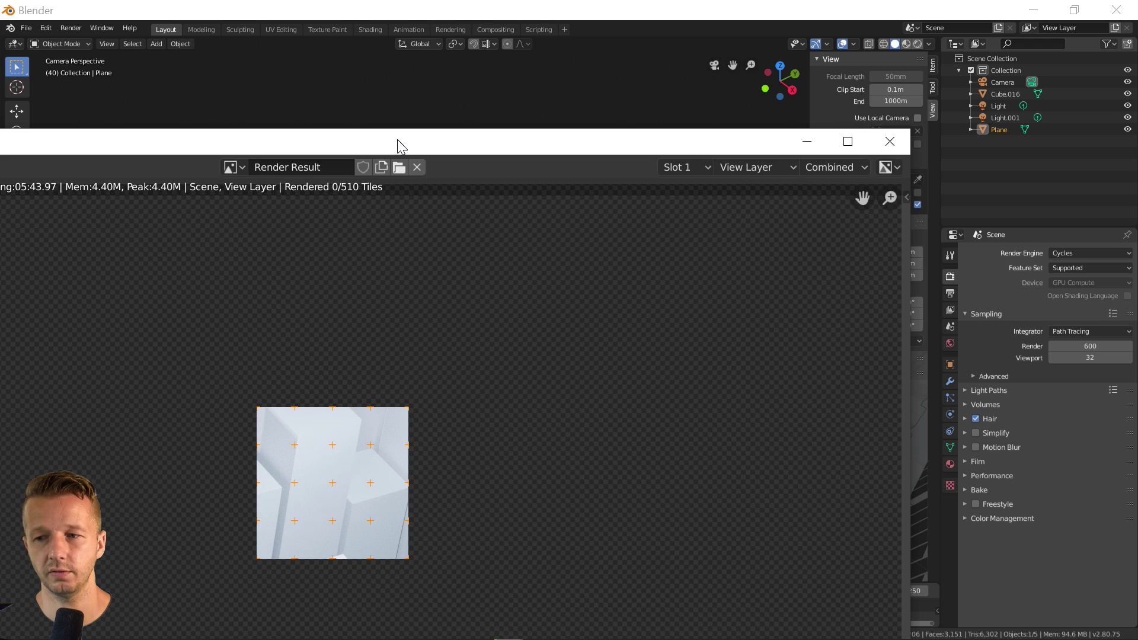
left_click_drag(399, 144, 524, 77)
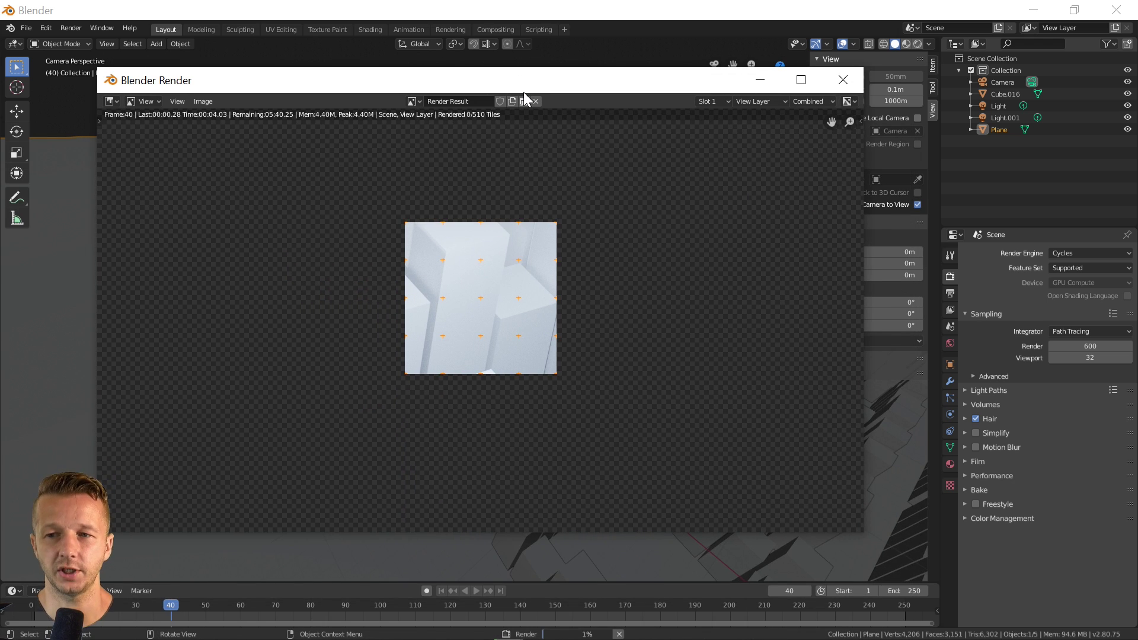
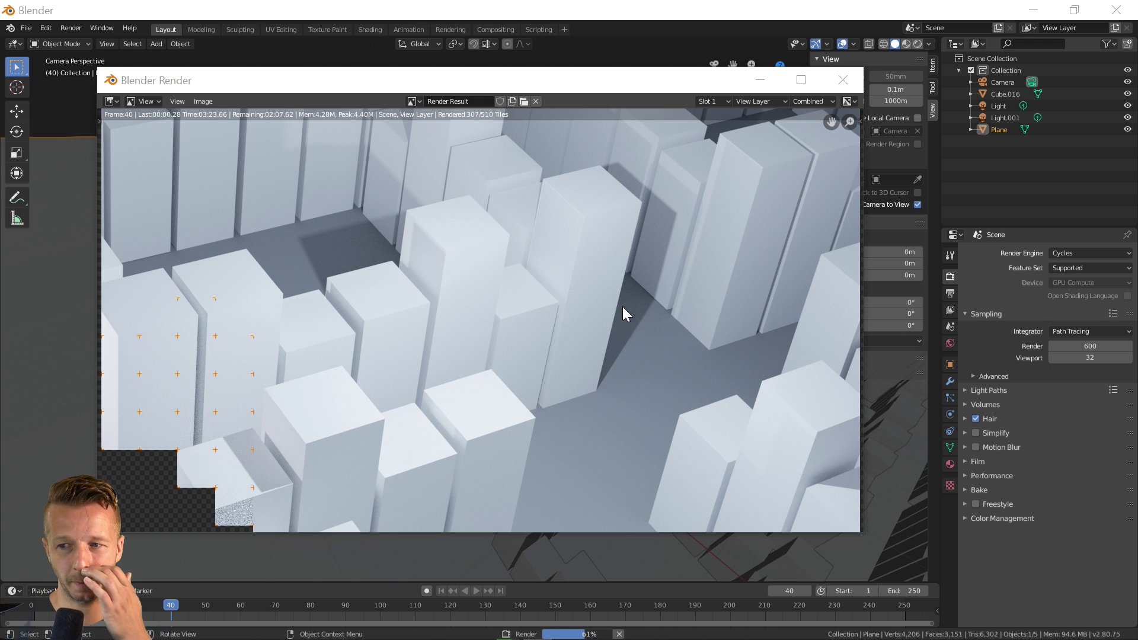
left_click(854, 80)
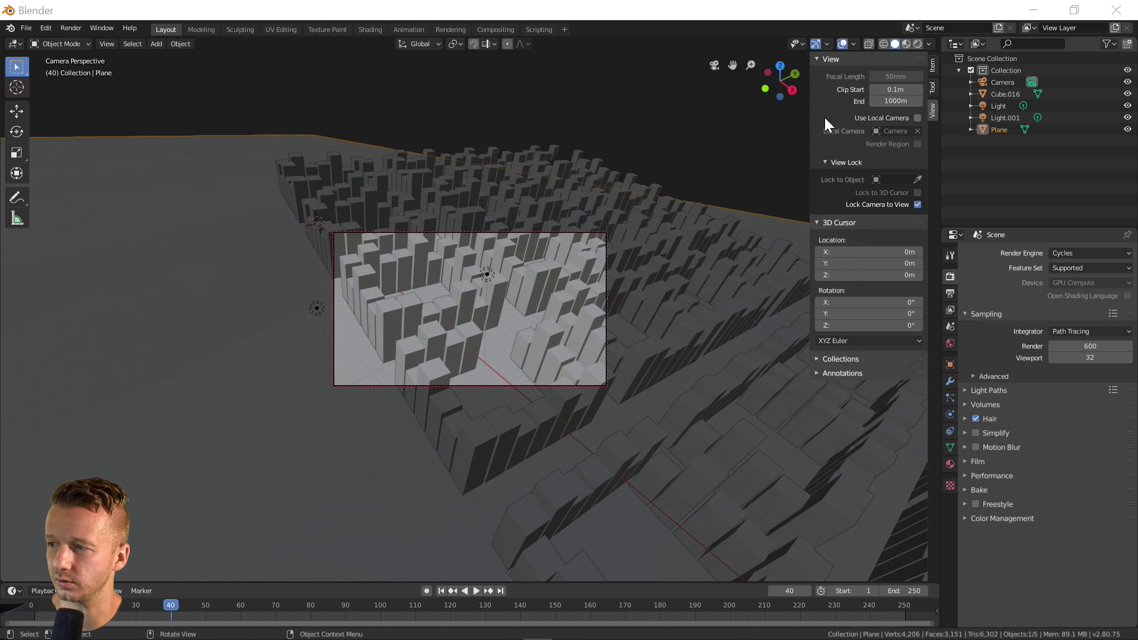
Render the city with Eevee as the render engine and save the image as street3.png
left_click(1073, 251)
left_click(1066, 271)
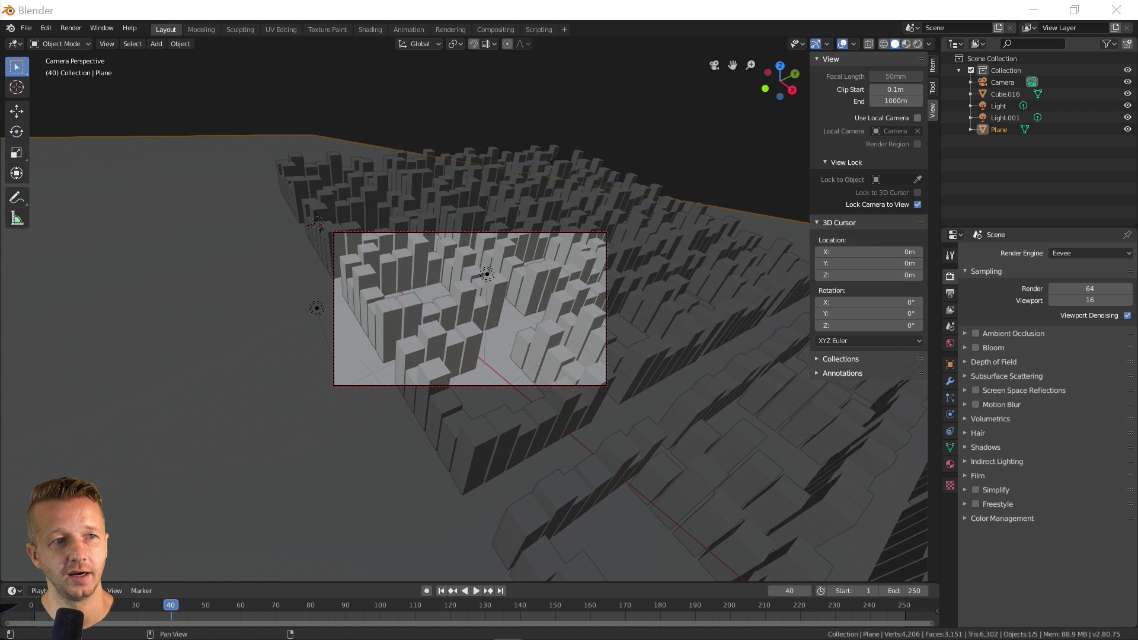
key("F12")
left_click_drag(462, 132, 514, 97)
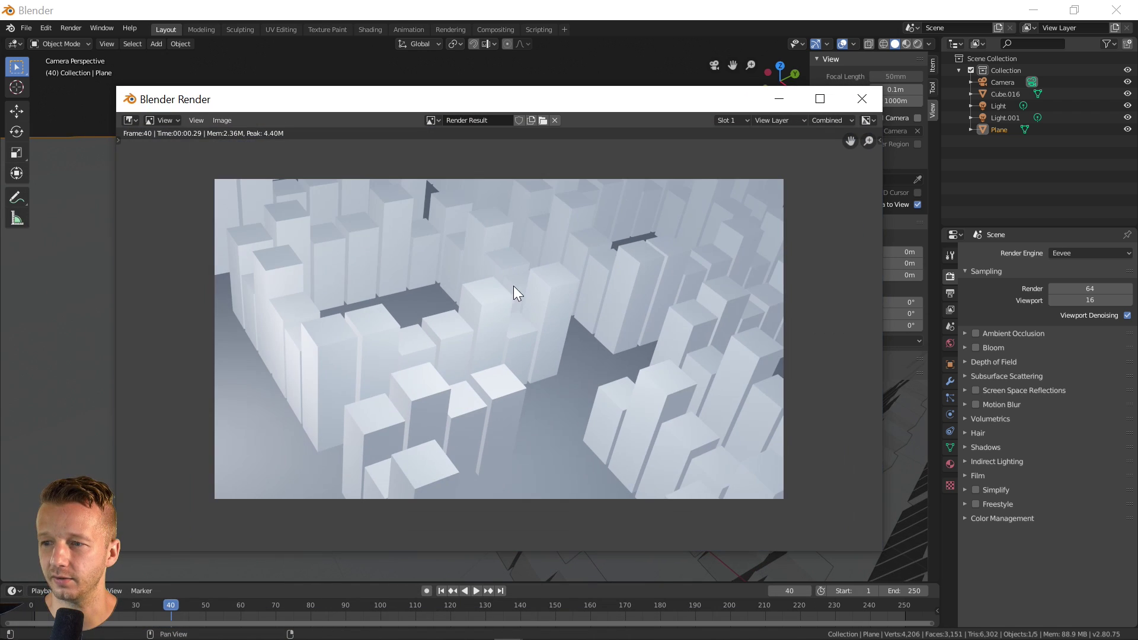
scroll(531, 293, "up", 2)
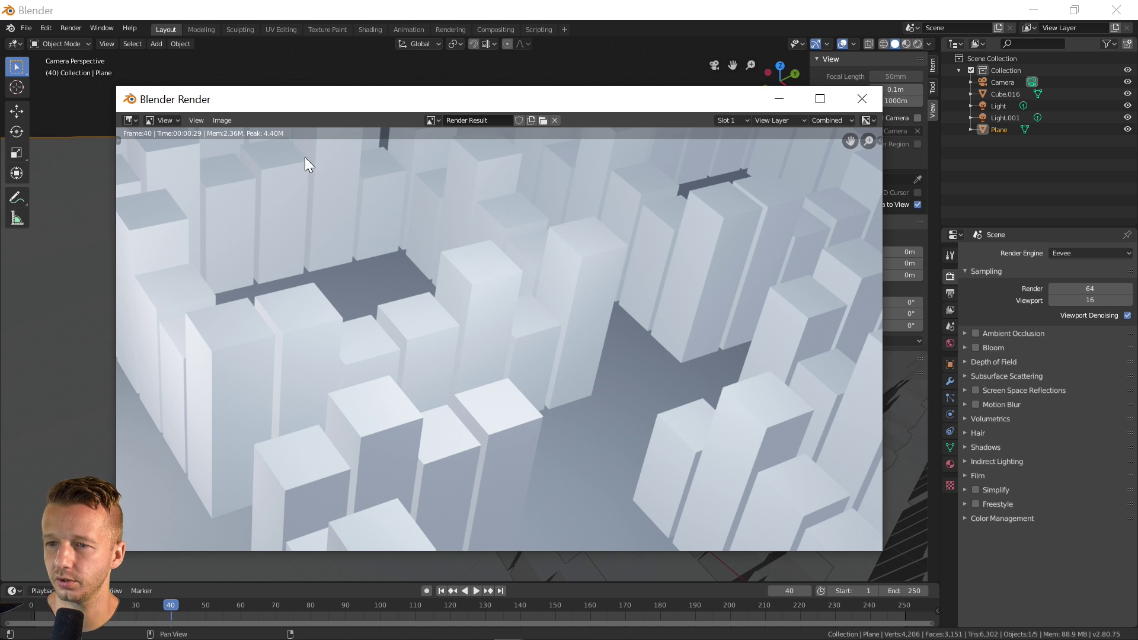
left_click(222, 121)
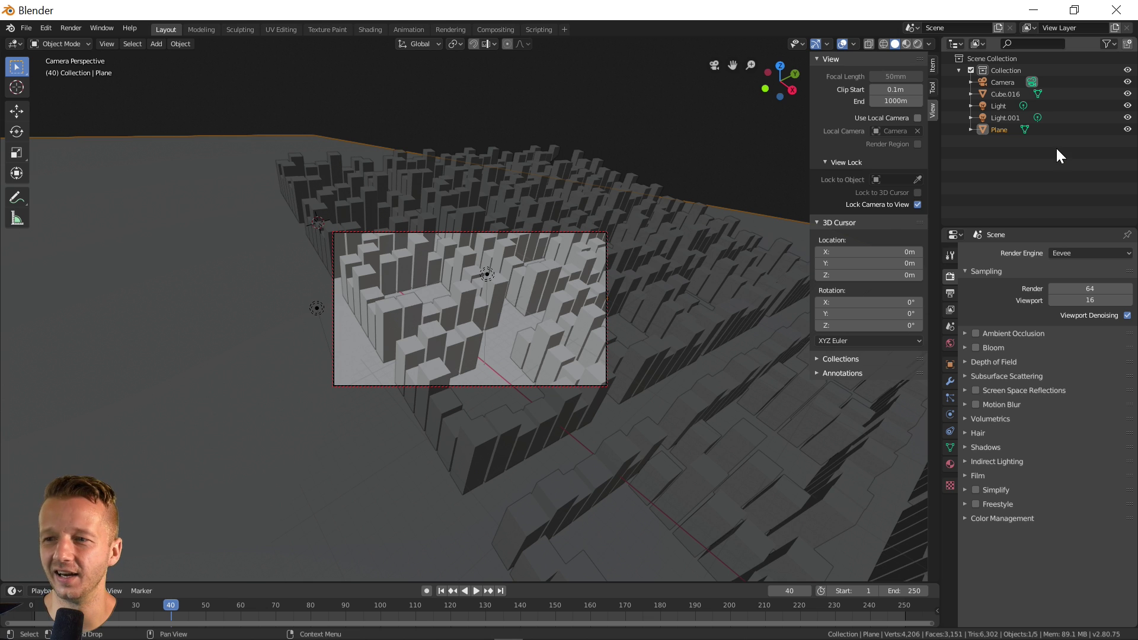
Minimize Blender and open the rendered image street3.png in Photoshop
left_click(1052, 14)
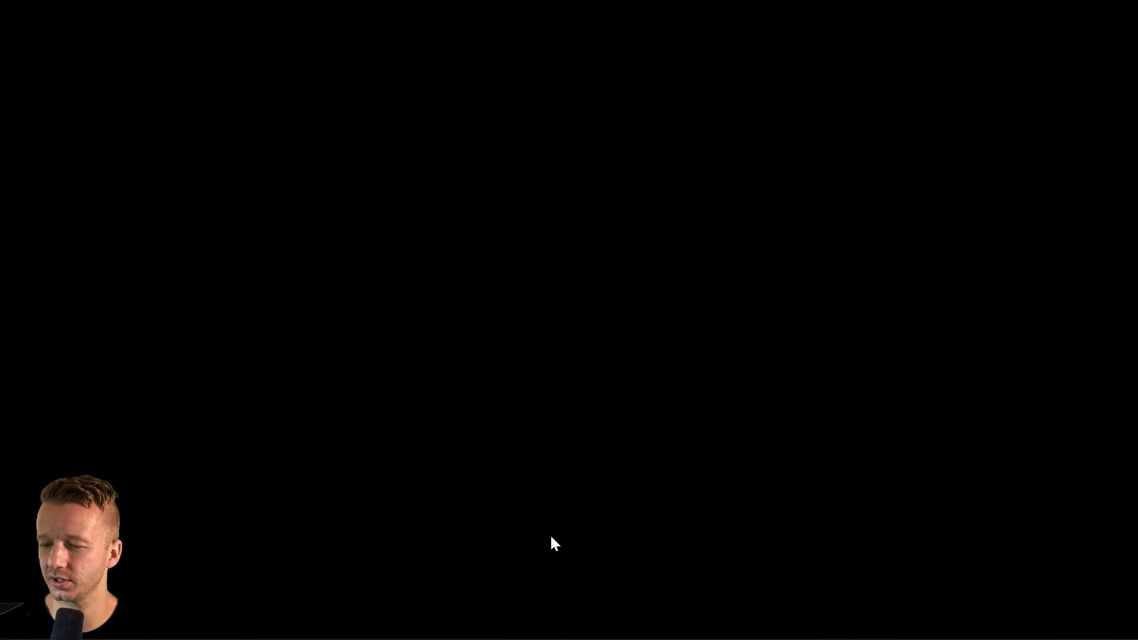
mouse_move(451, 638)
left_click(334, 628)
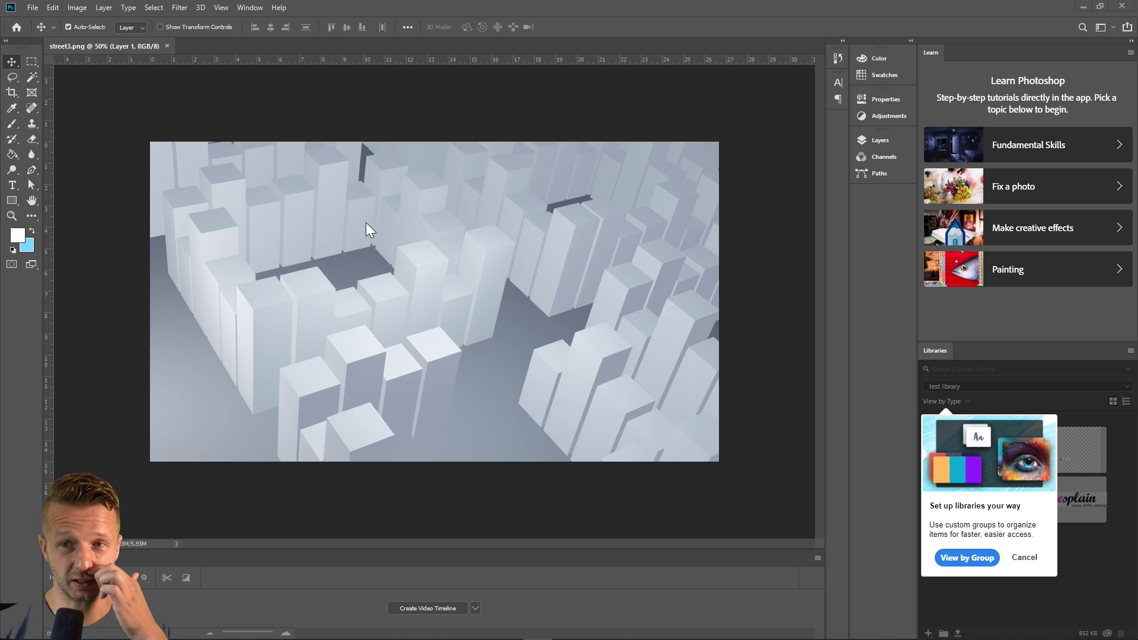
Darken the city image with a Brightness/Contrast adjustment, using brightness -150 and contrast 79
left_click(77, 7)
mouse_move(101, 34)
left_click(209, 39)
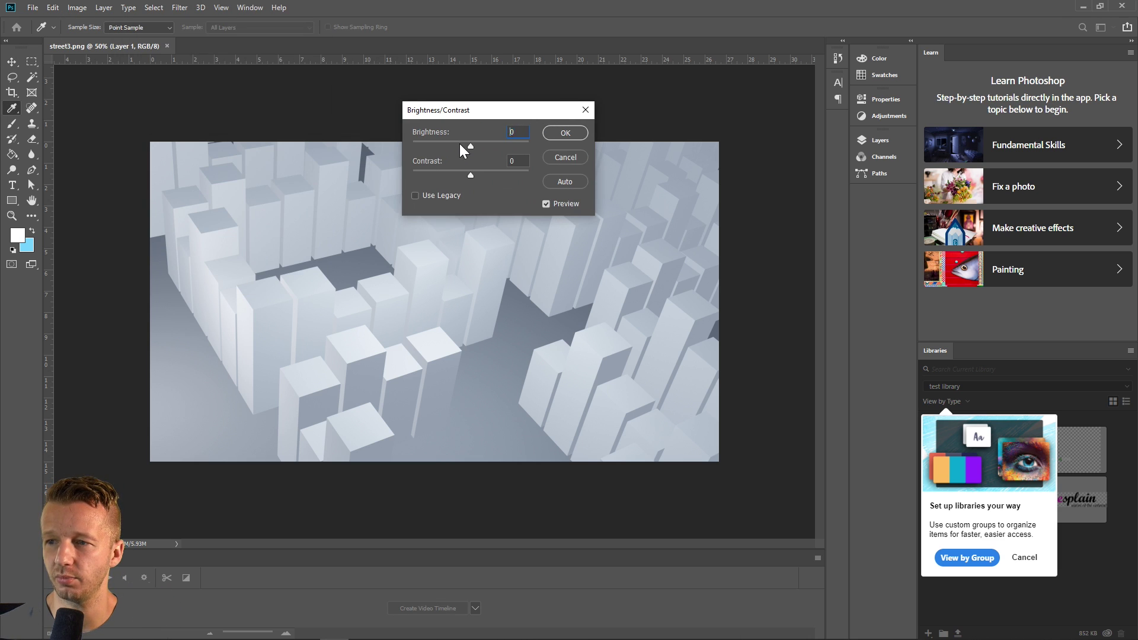
left_click_drag(464, 151, 413, 148)
left_click_drag(464, 112, 369, 22)
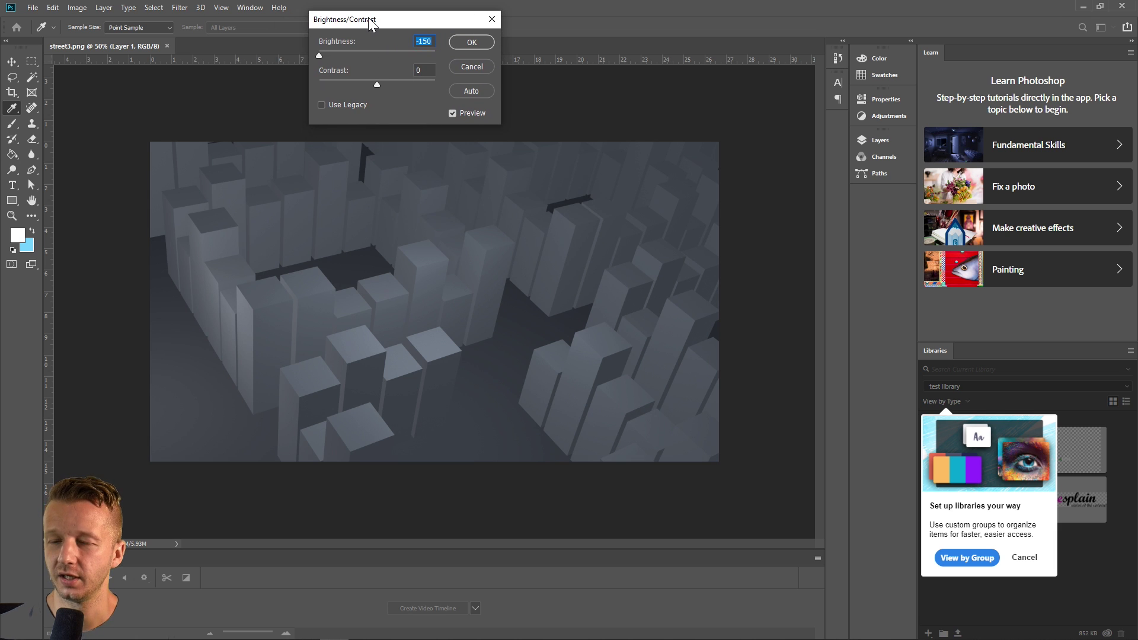
left_click_drag(377, 84, 411, 94)
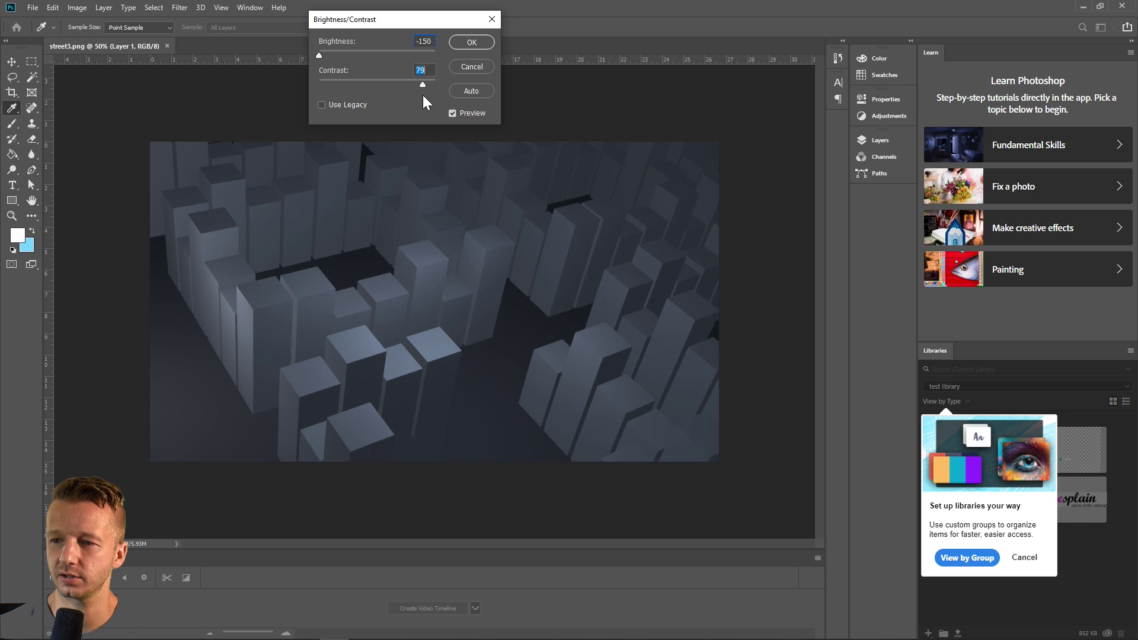
left_click(473, 42)
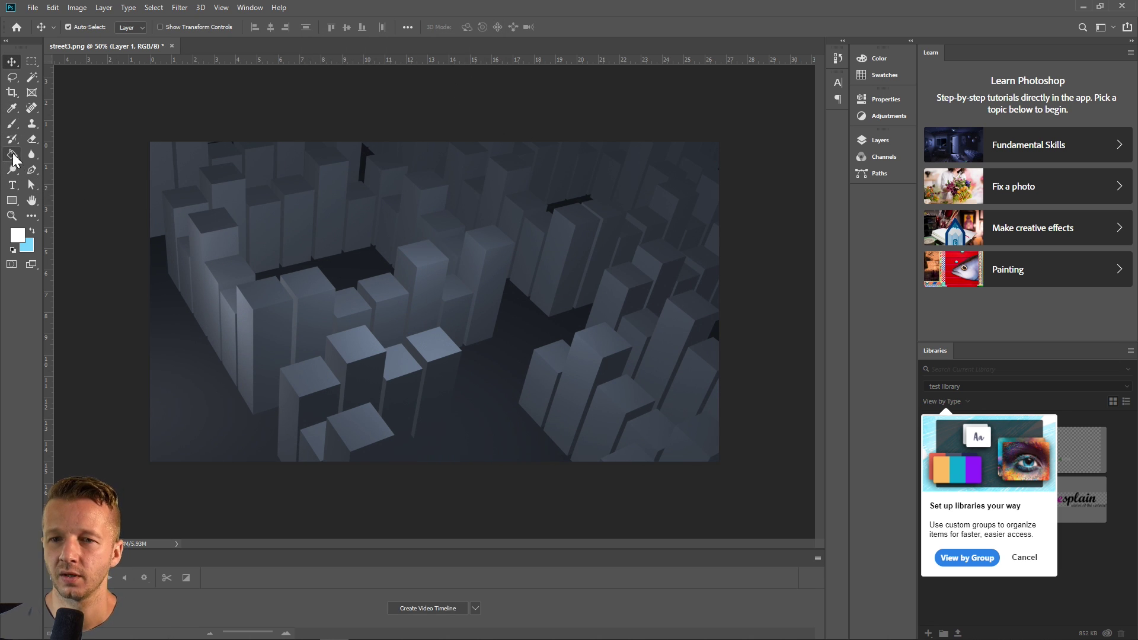
Set up the Pen tool in Shape mode with no fill and a light blue 5 px stroke
left_click(32, 170)
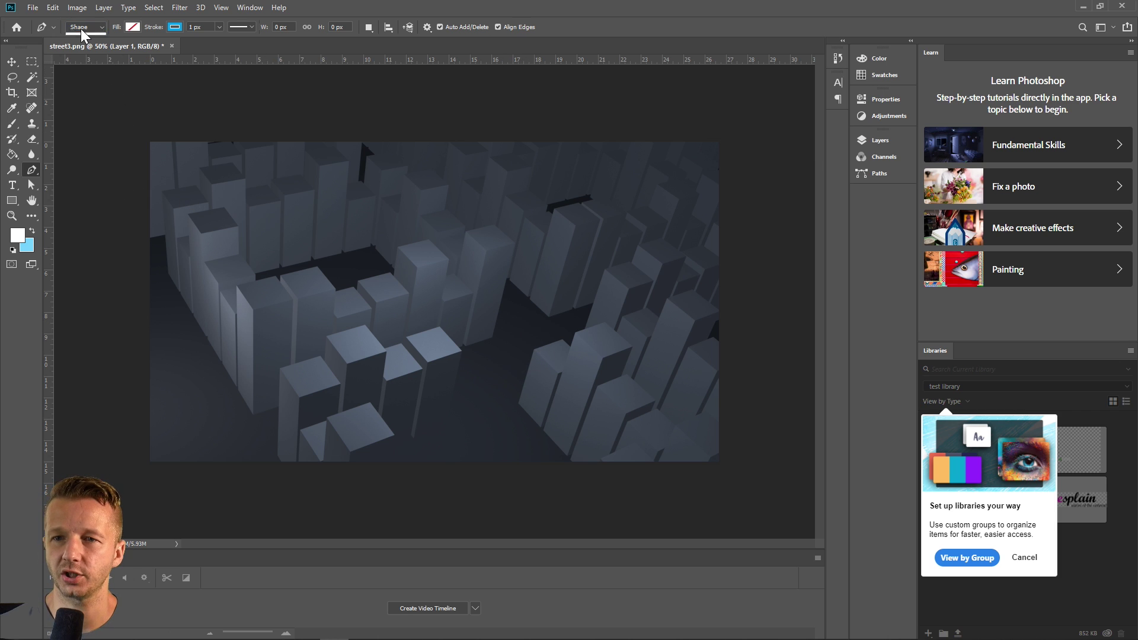
left_click(174, 28)
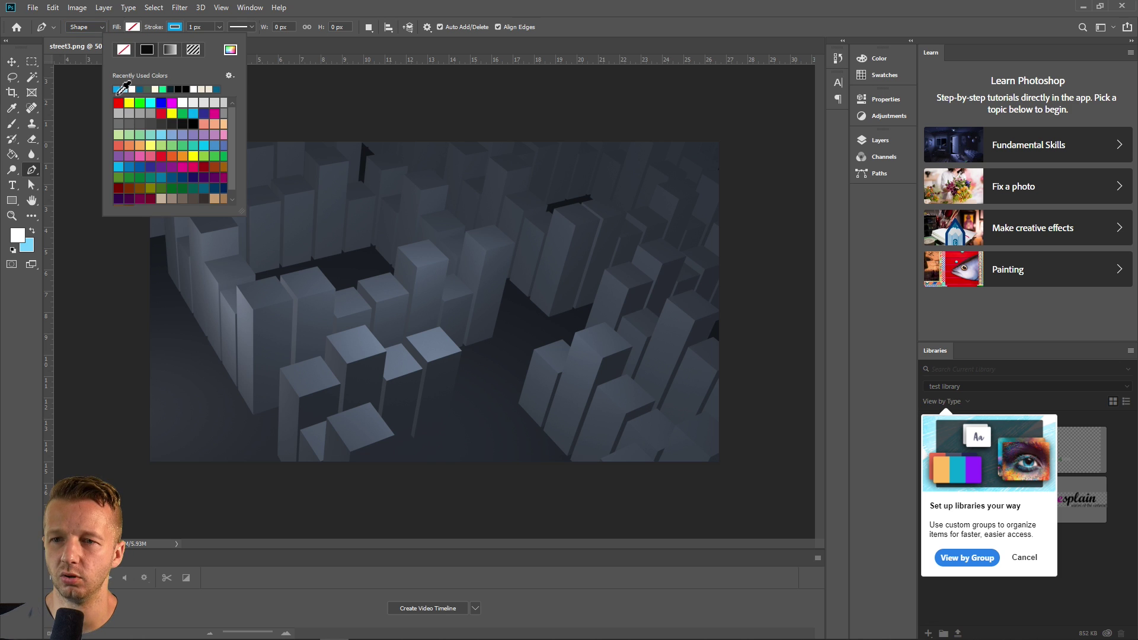
left_click(196, 27)
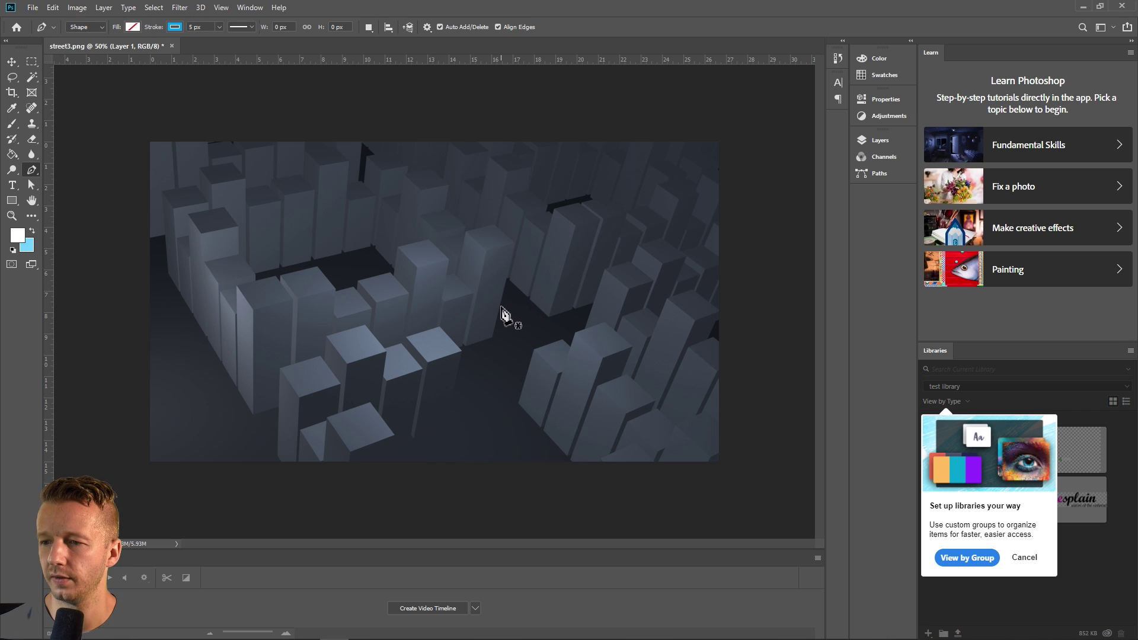
Draw a straight line along the street just beyond the central buildings, about 132 px wide and 138 px high
left_click(500, 307)
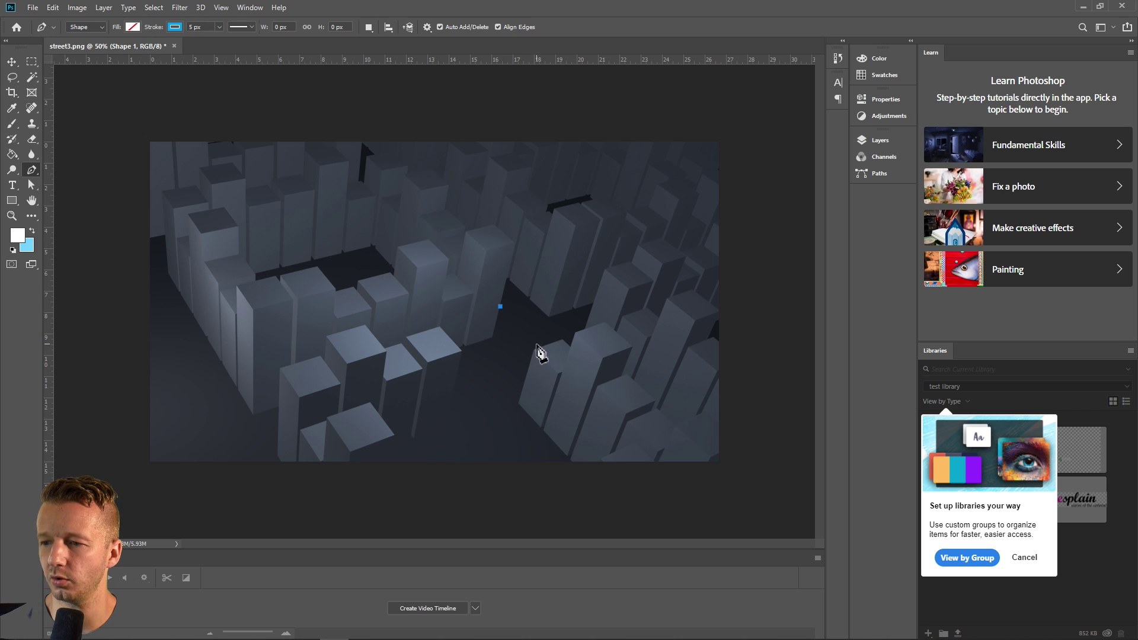
left_click(536, 344)
key("ctrl+z")
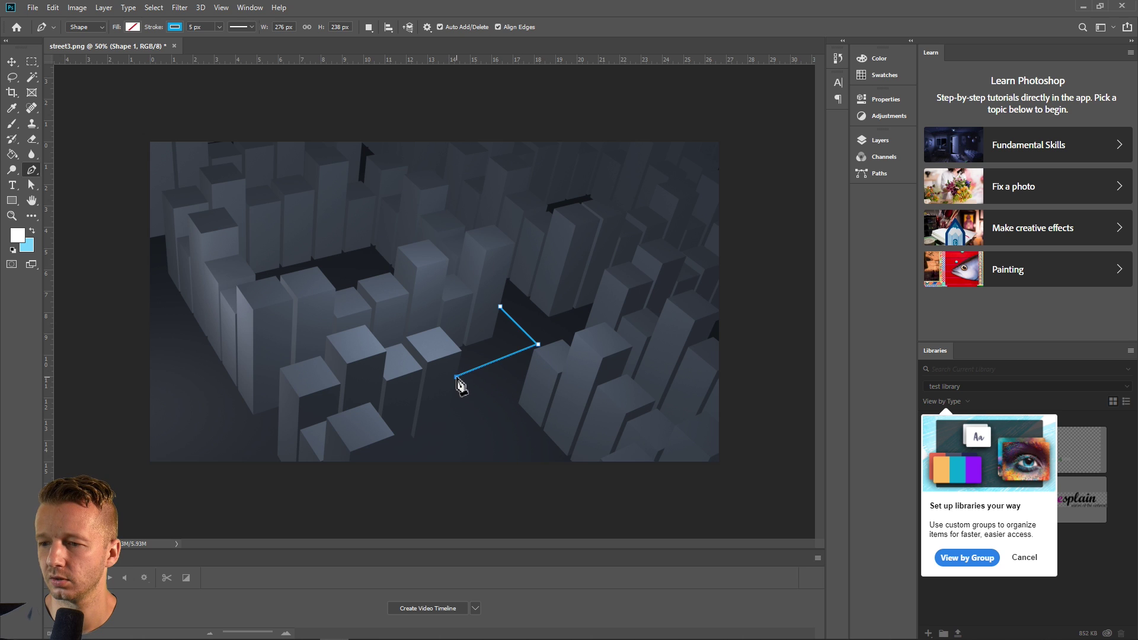
left_click(455, 374)
key("ctrl+z")
key("ctrl+z")
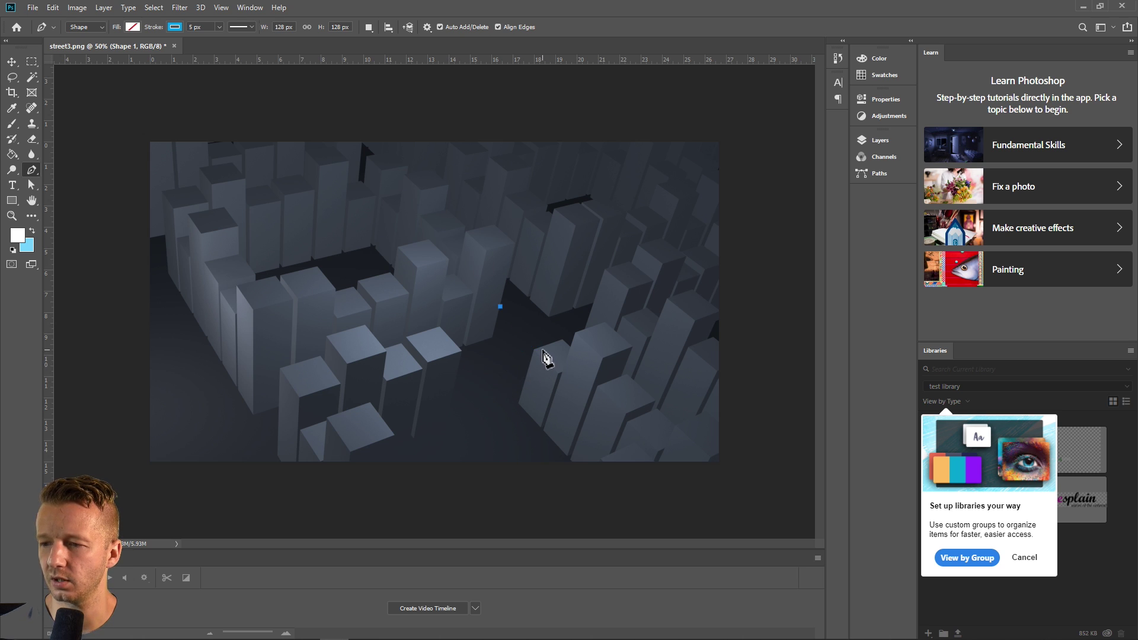
left_click(541, 348)
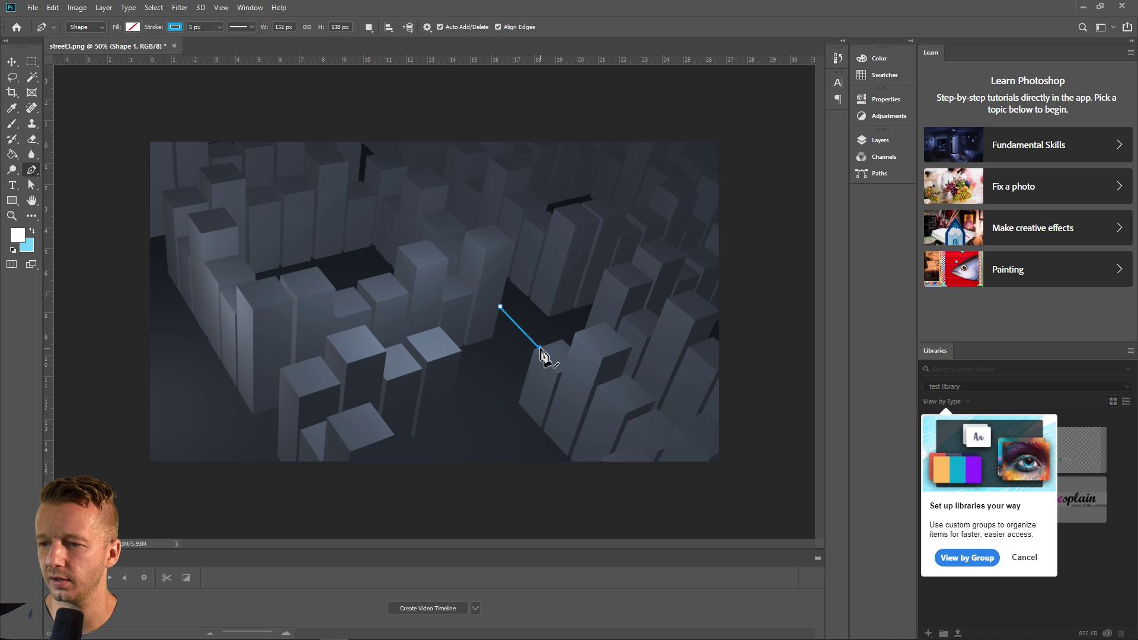
key("Return")
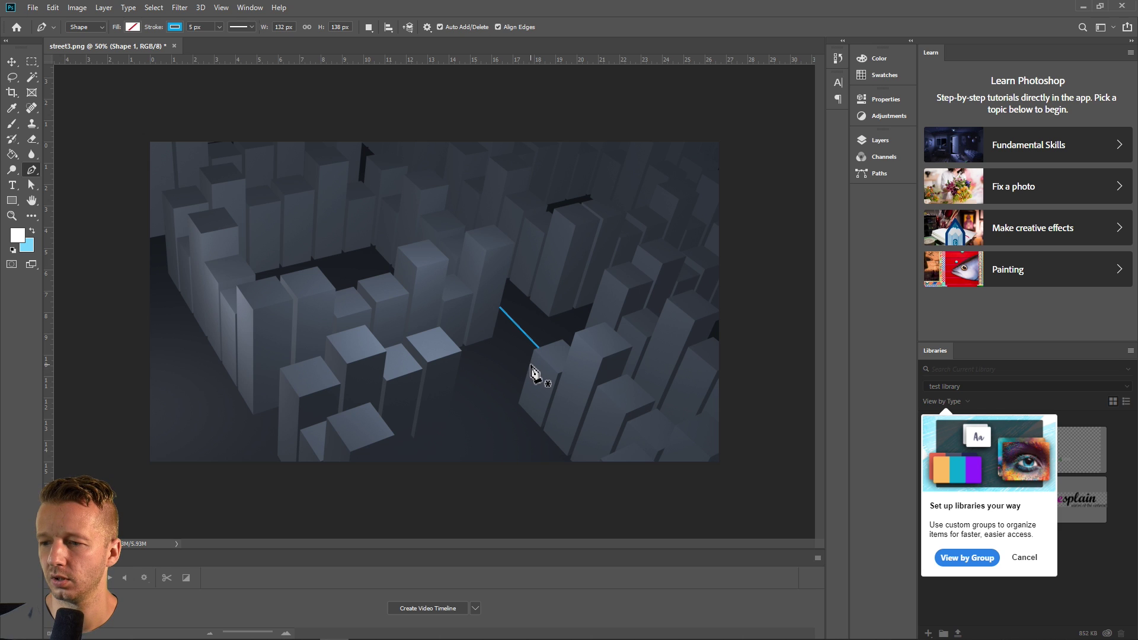
Draw a second line along the central street, from the first line's lower end towards the front block, about 262 px wide and 96 px high
left_click(532, 358)
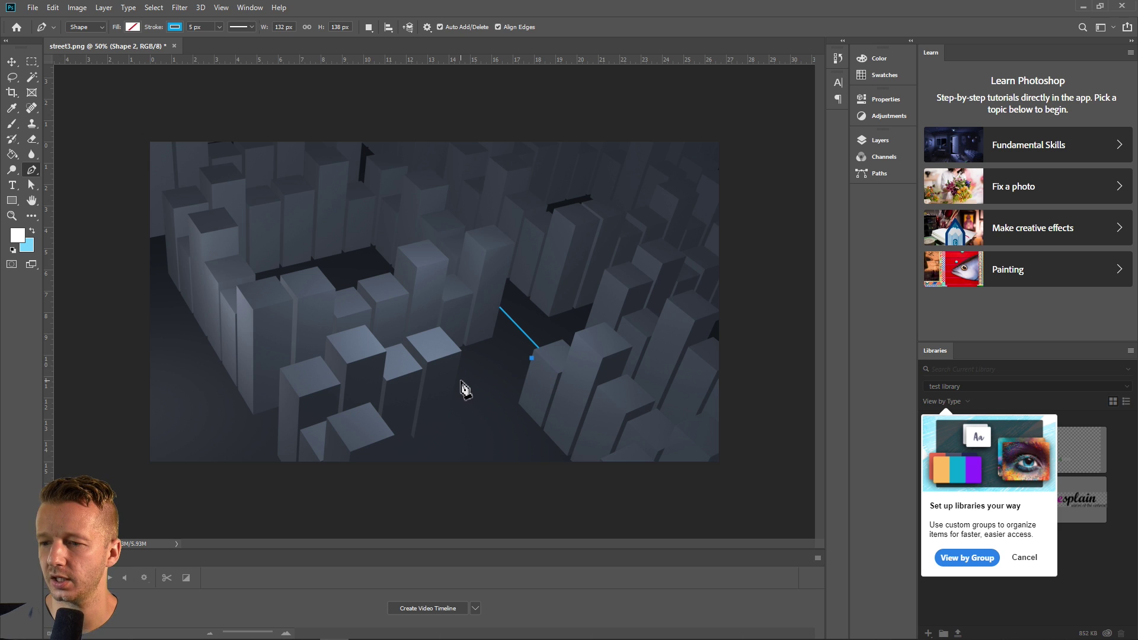
left_click(456, 383)
key("ctrl+z")
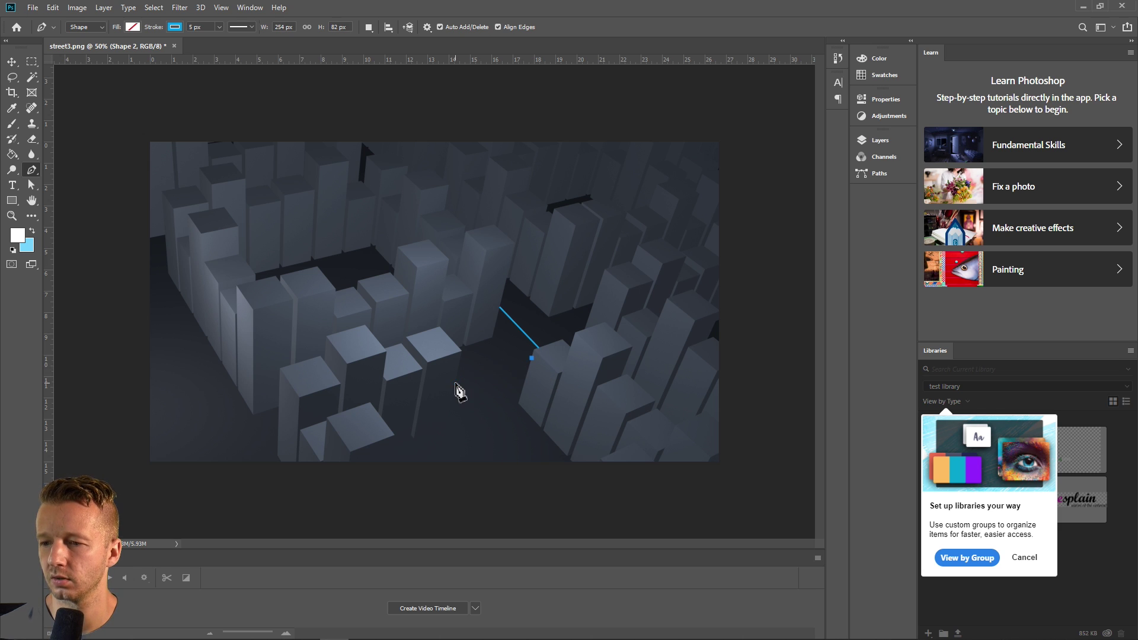
left_click(453, 385)
left_click_drag(455, 390, 457, 396)
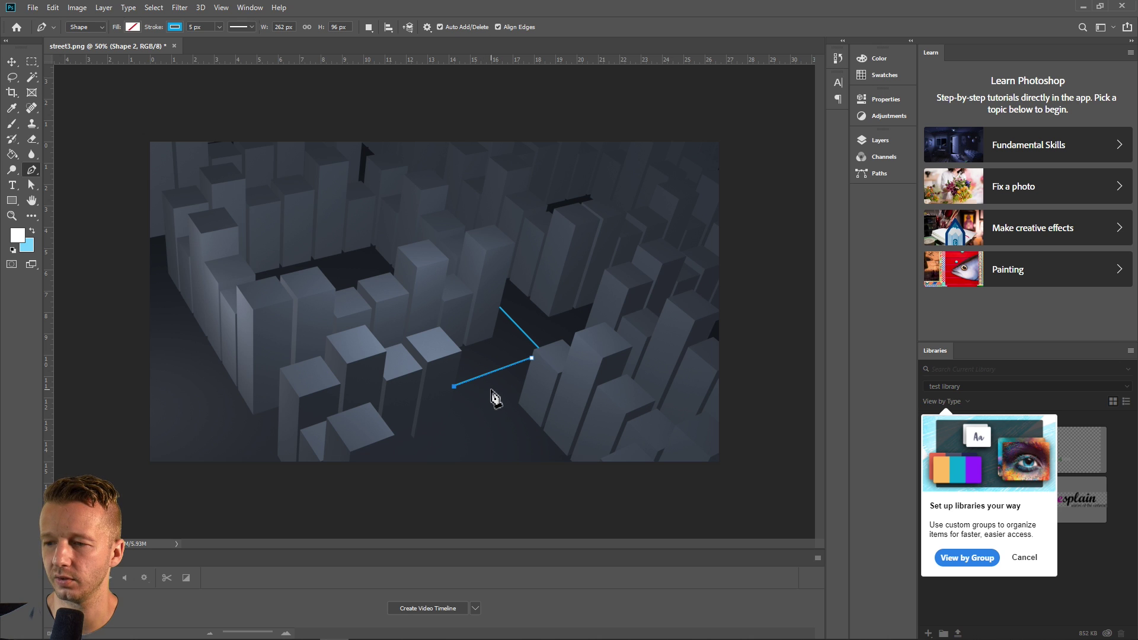
key("Escape")
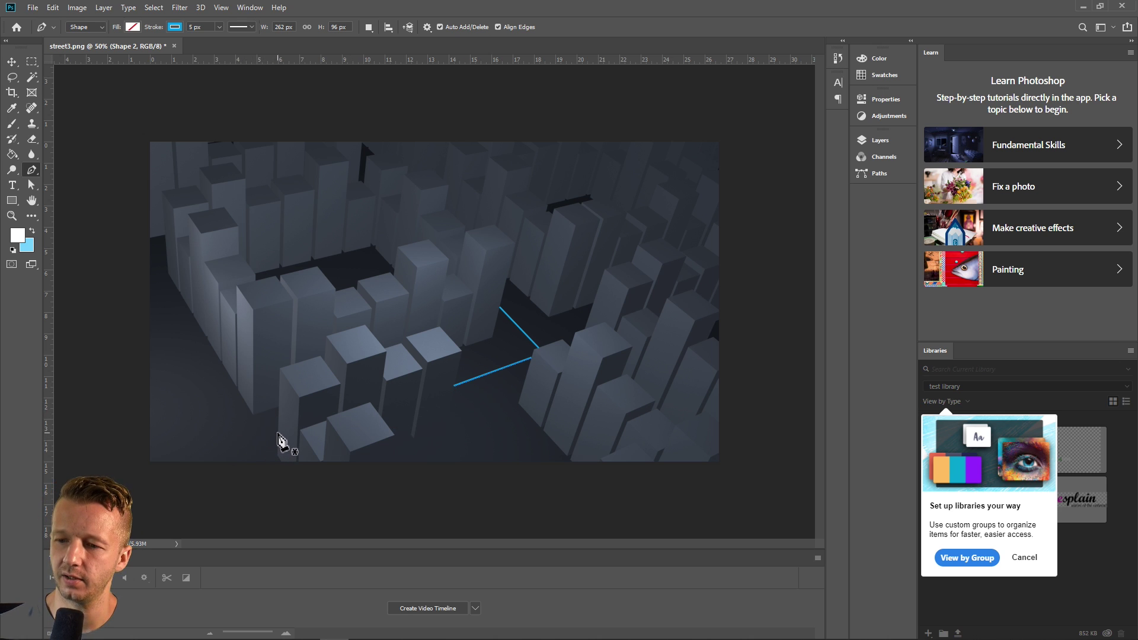
Draw a third line from the base of the front corner building past the image's lower edge, about 366 px wide and 118 px high
left_click(278, 434)
left_click(180, 466)
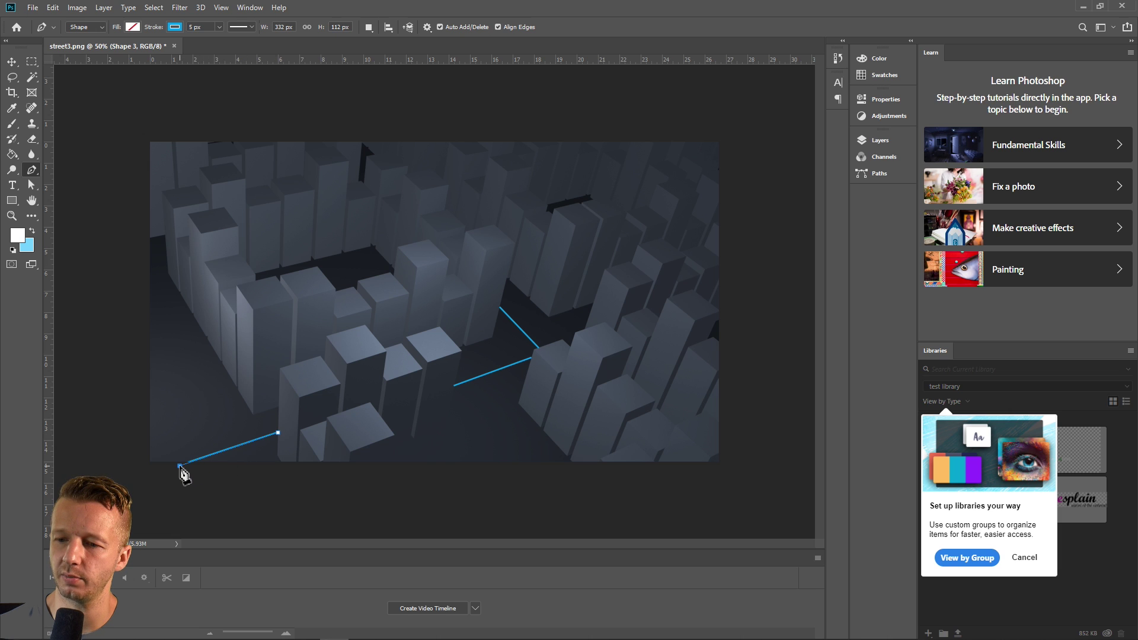
left_click_drag(175, 468, 164, 470)
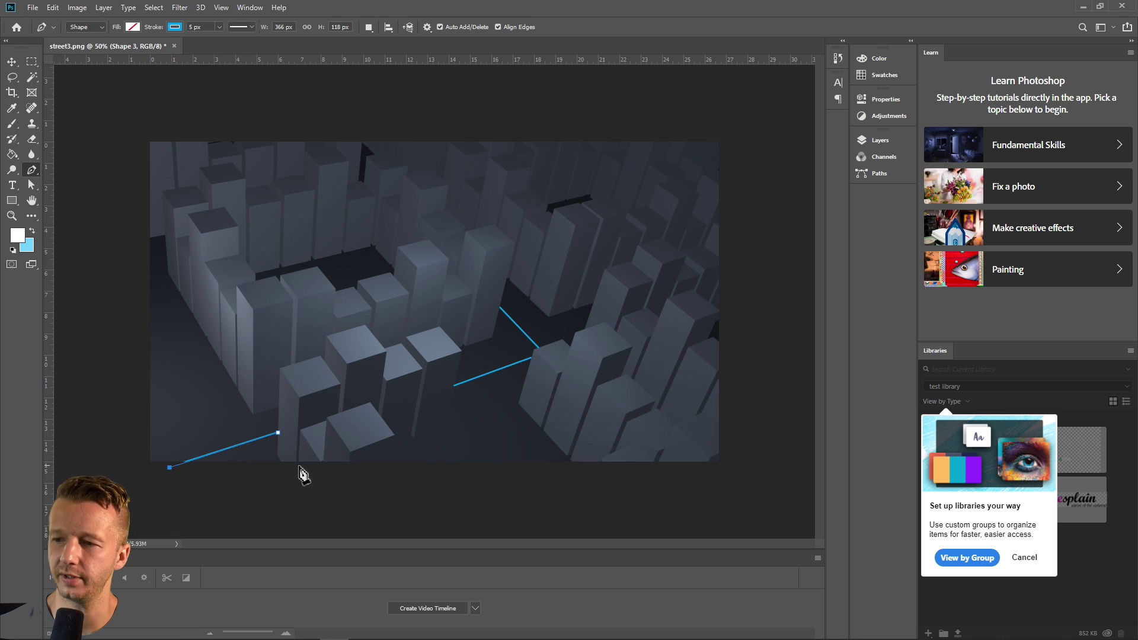
key("Return")
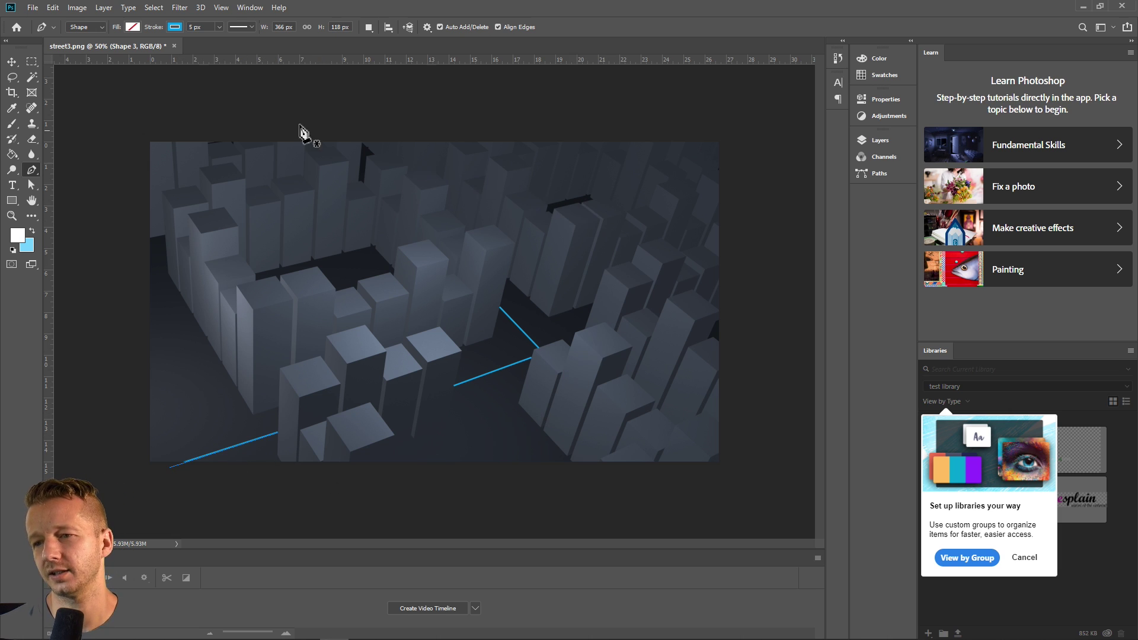
Export the finished city image for the web as a very high quality JPEG named finalstreet on the Desktop
left_click(12, 62)
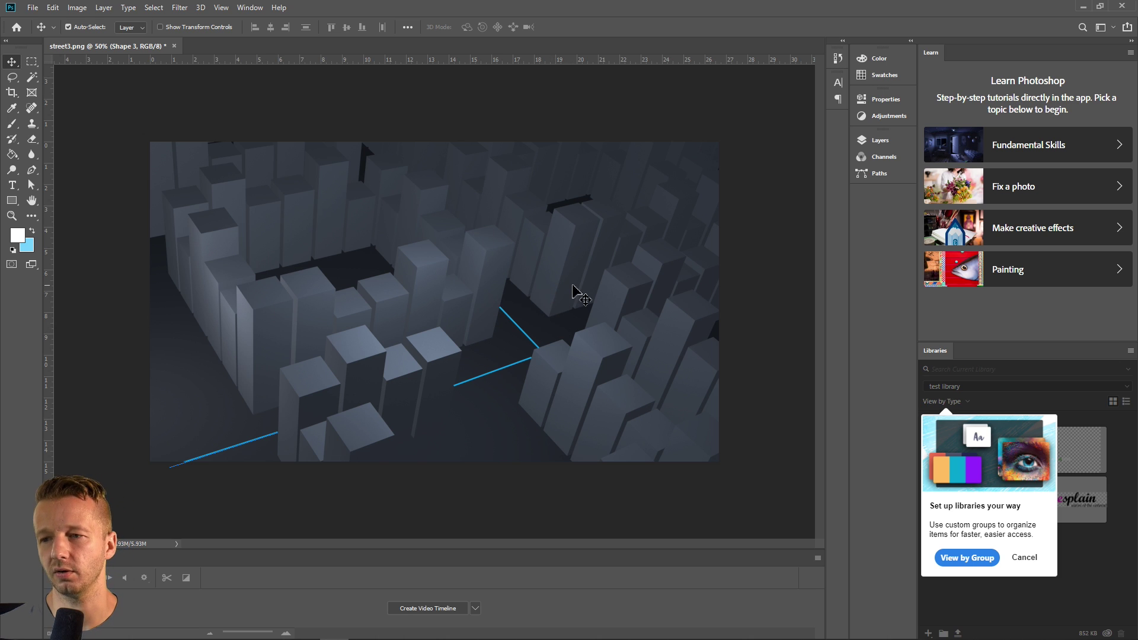
key("ctrl")
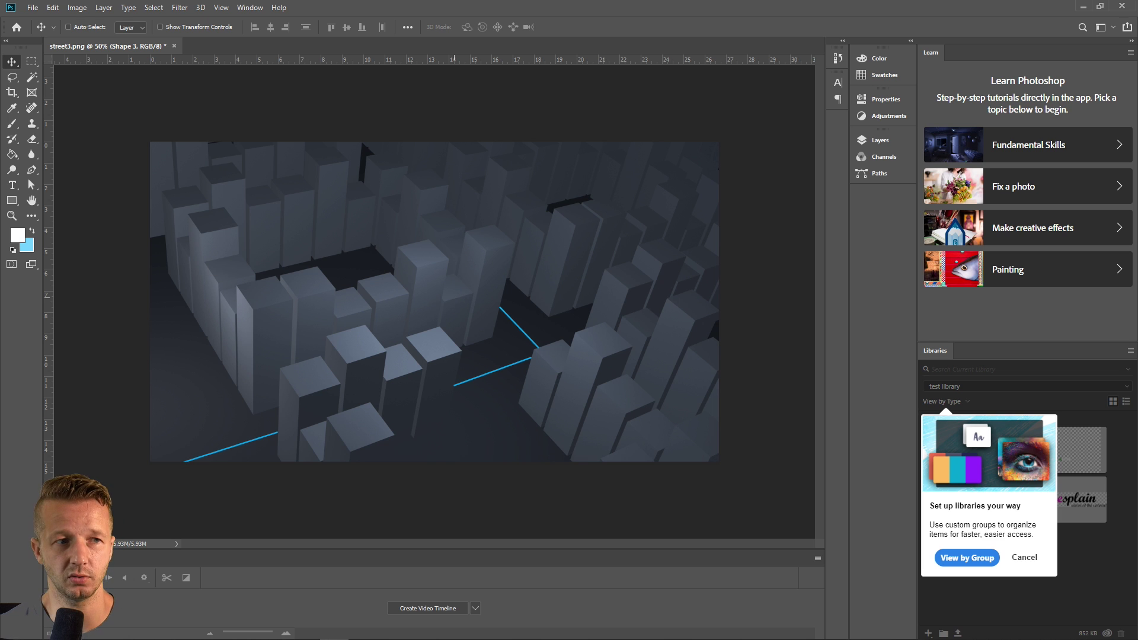
key("ctrl+alt+shift+s")
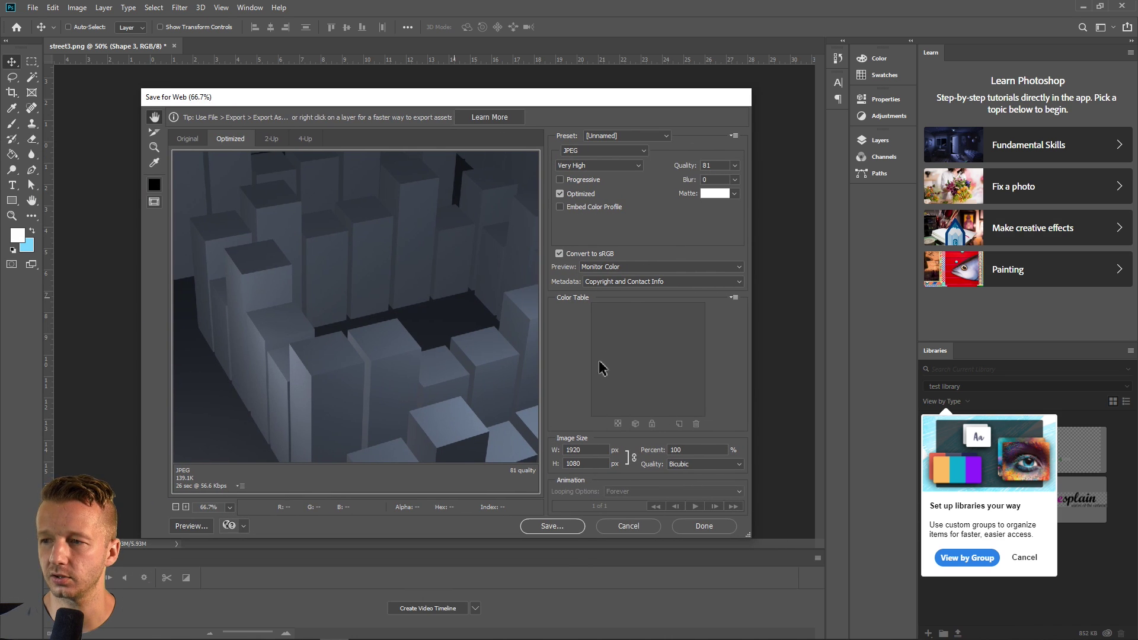
left_click(620, 525)
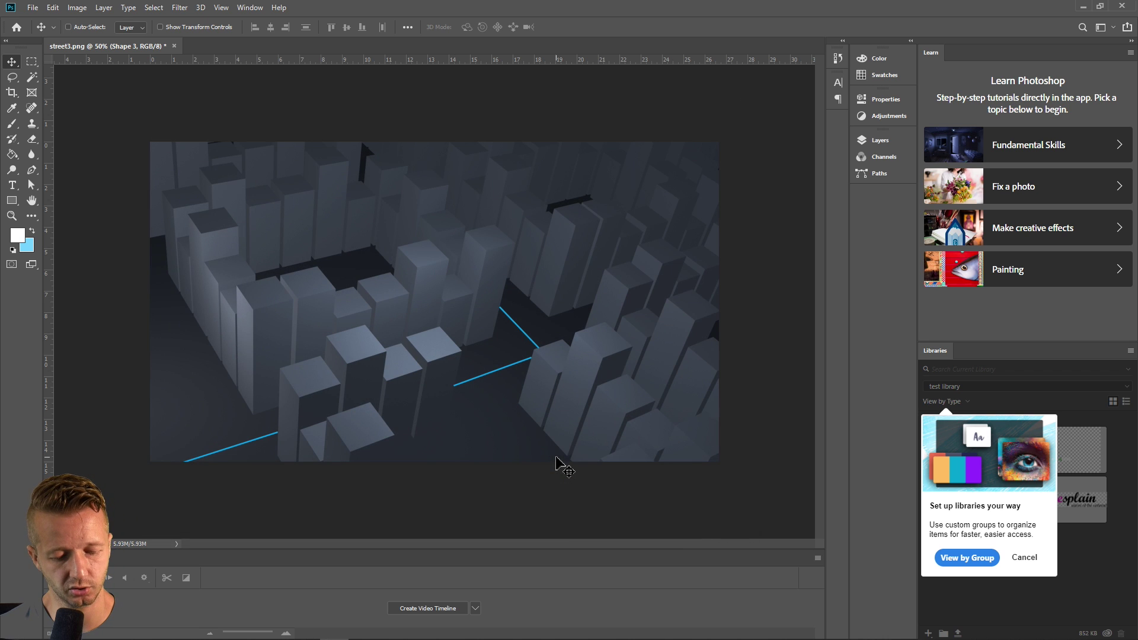
key("ctrl+alt+shift+s")
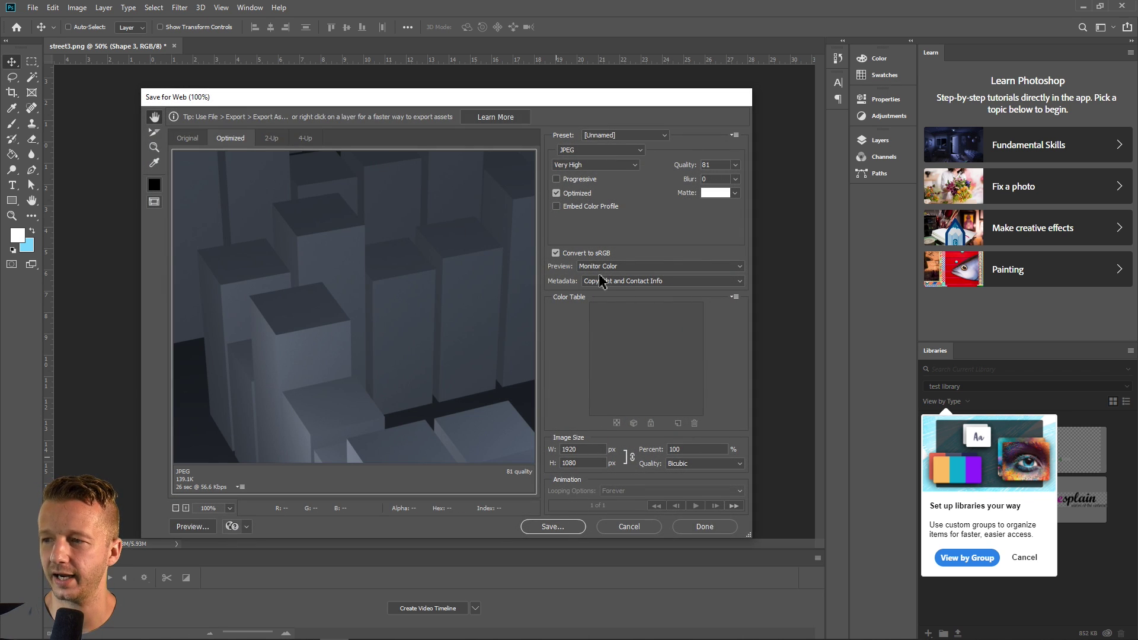
left_click(548, 528)
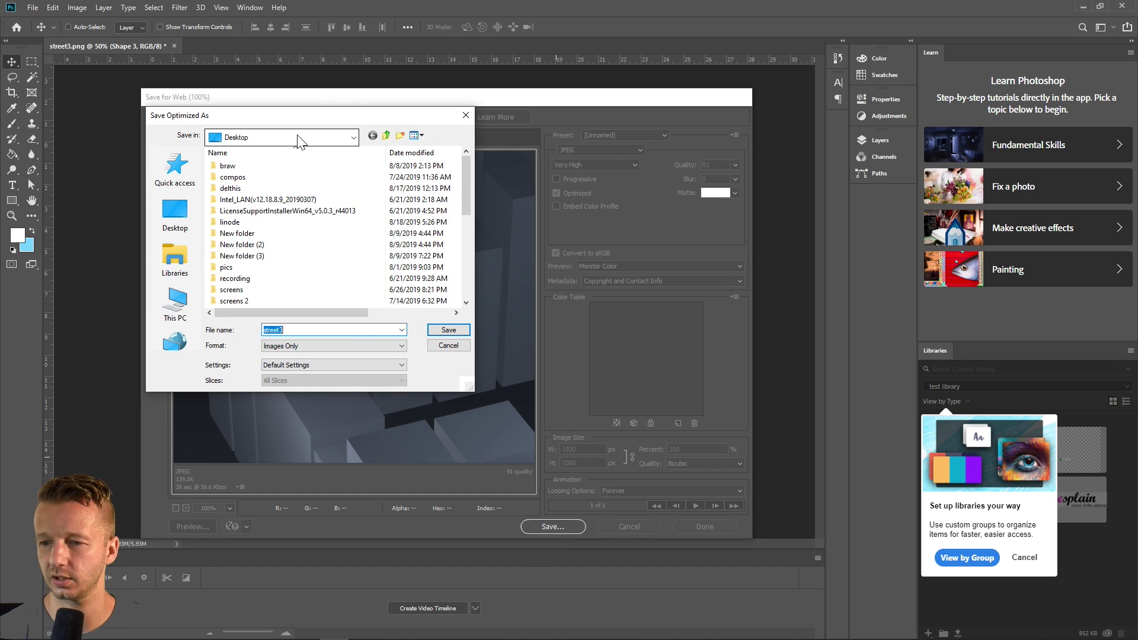
type("street3web")
key("Return")
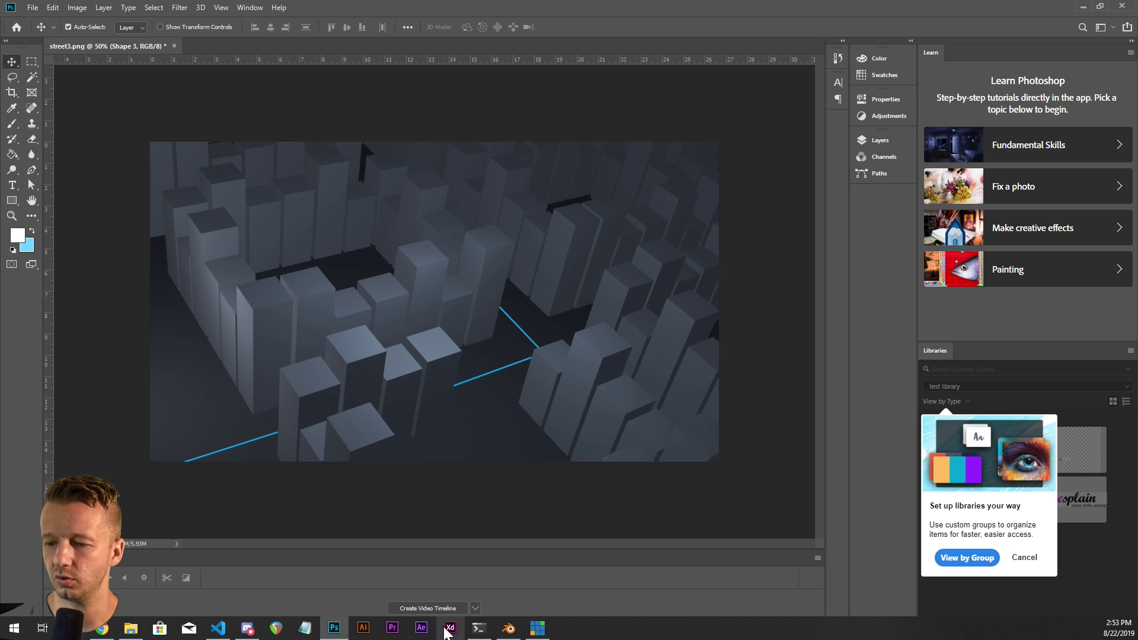
Switch to Adobe XD and open the recent GPSTrack design to examine its mobile layout and map area
left_click(451, 628)
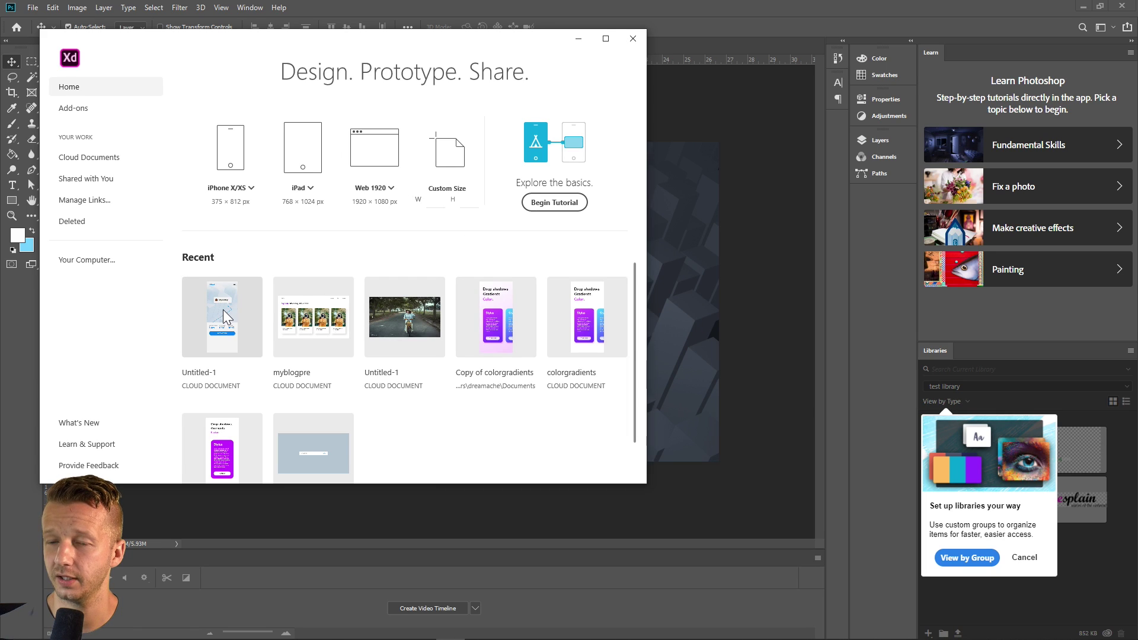
left_click(224, 317)
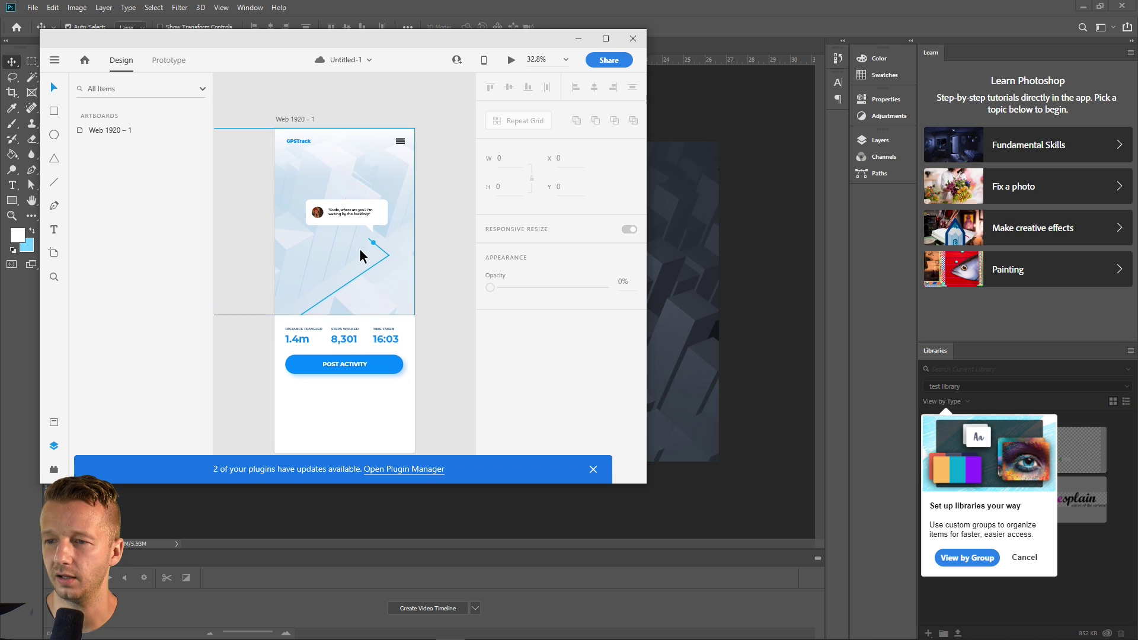
scroll(359, 255, "up", 3, "ctrl")
scroll(363, 256, "down", 2, "ctrl")
scroll(368, 257, "down", 1, "ctrl")
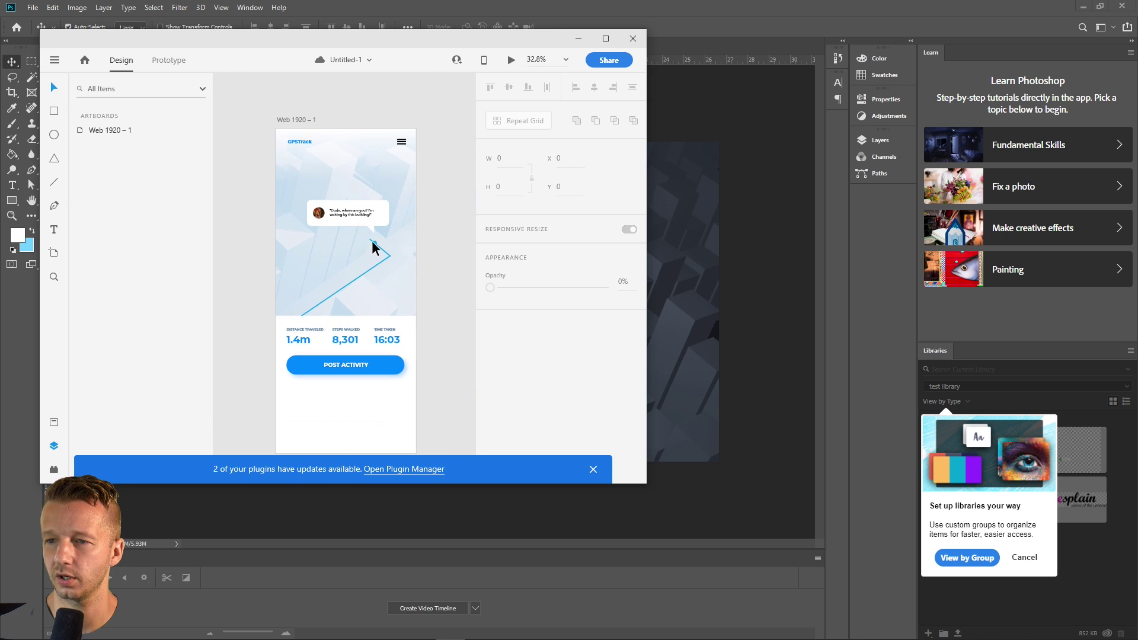
Create a new document with a 375 × 812 px iPhone X/XS artboard and maximize its window
left_click(55, 60)
left_click(69, 89)
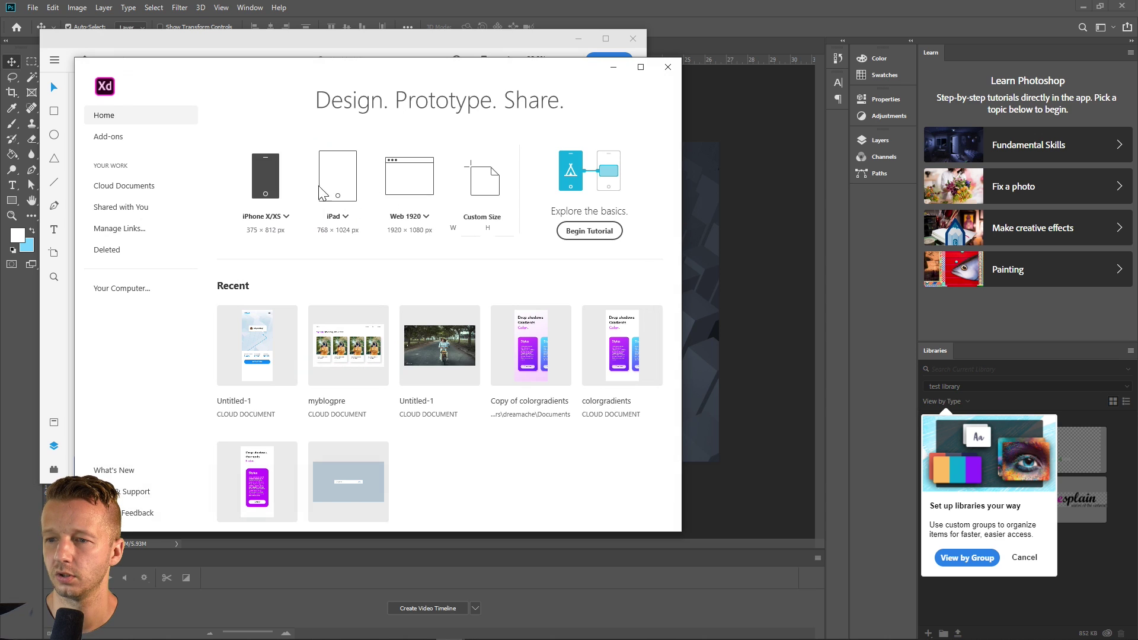
left_click(265, 187)
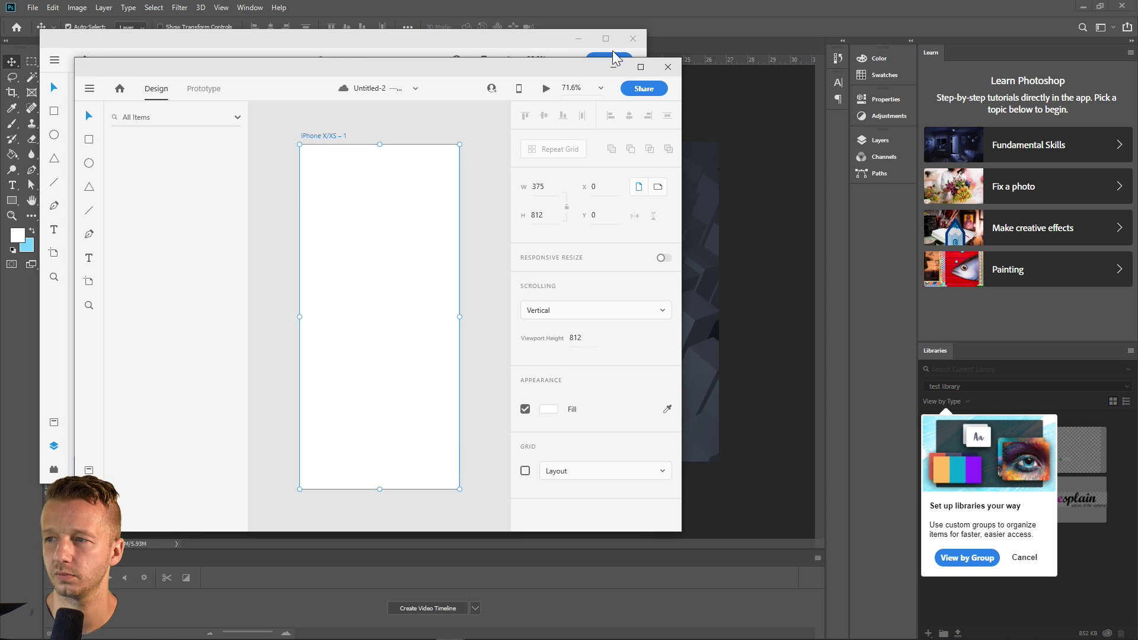
left_click_drag(418, 80, 450, 65)
double_click(450, 65)
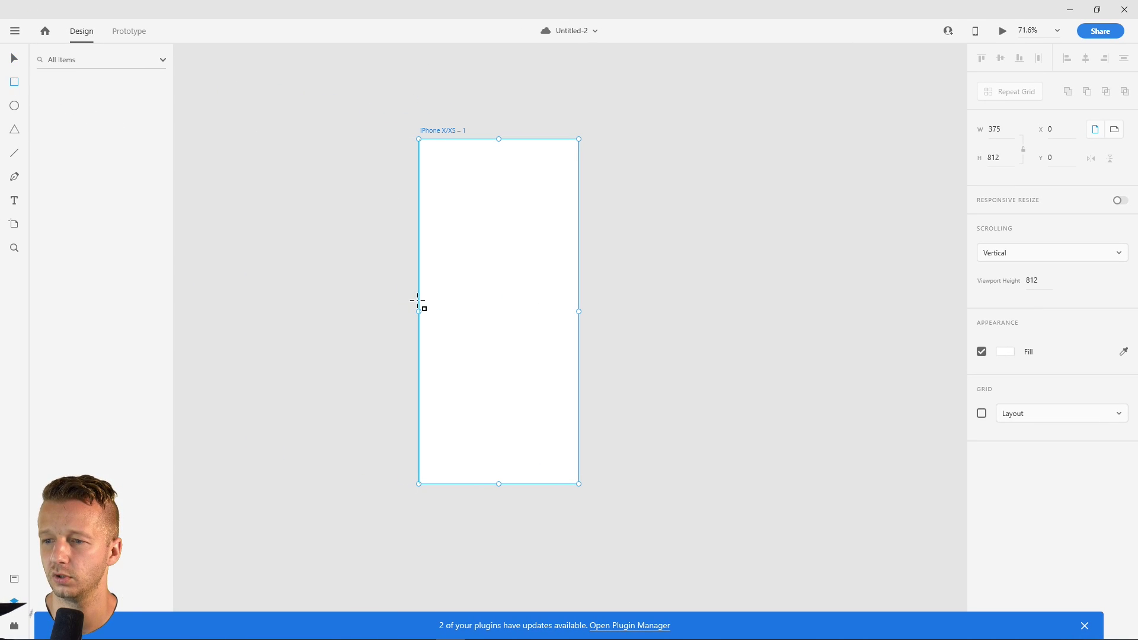
Draw a 375 × 491 rectangle across the upper part of the artboard and fill it with the finalstreet image
left_click_drag(419, 348, 578, 140)
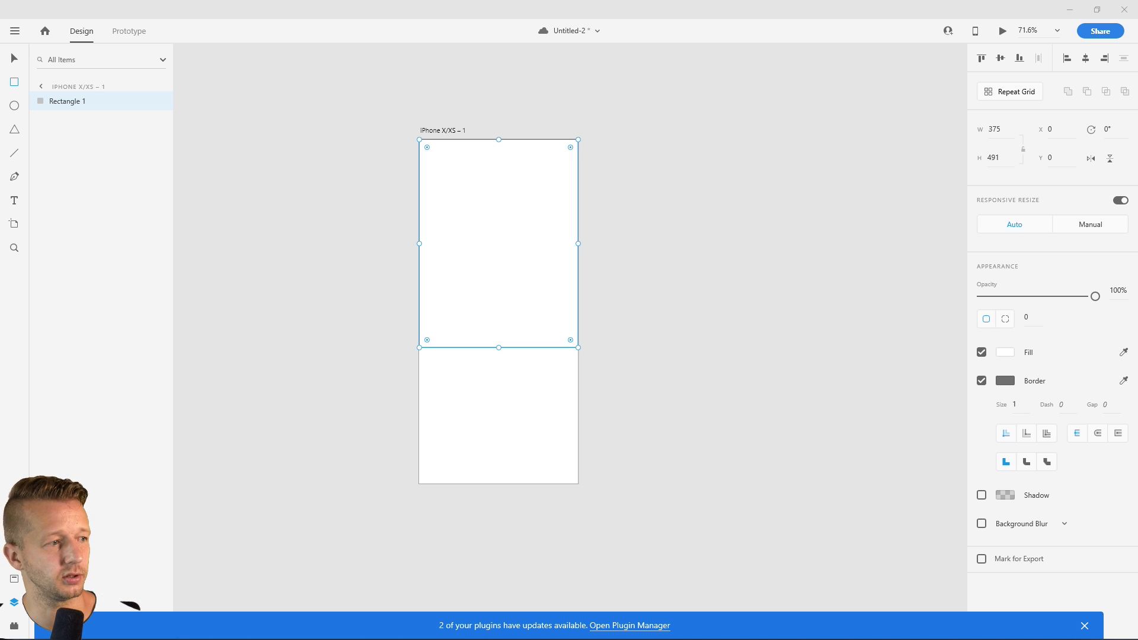
key("ctrl+s")
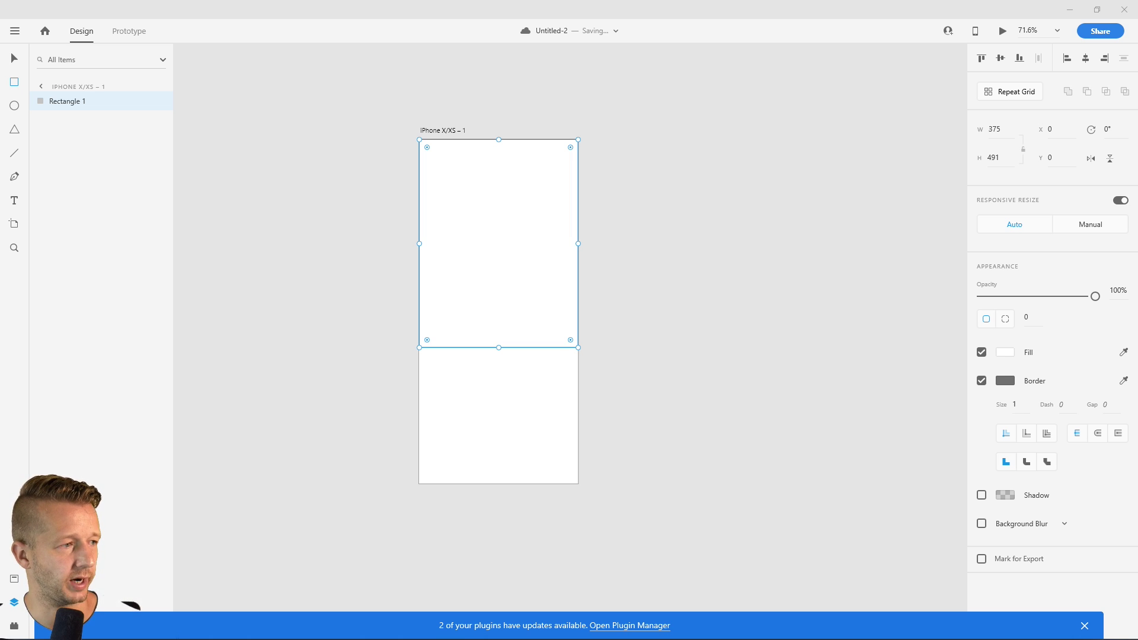
left_click_drag(409, 334, 526, 249)
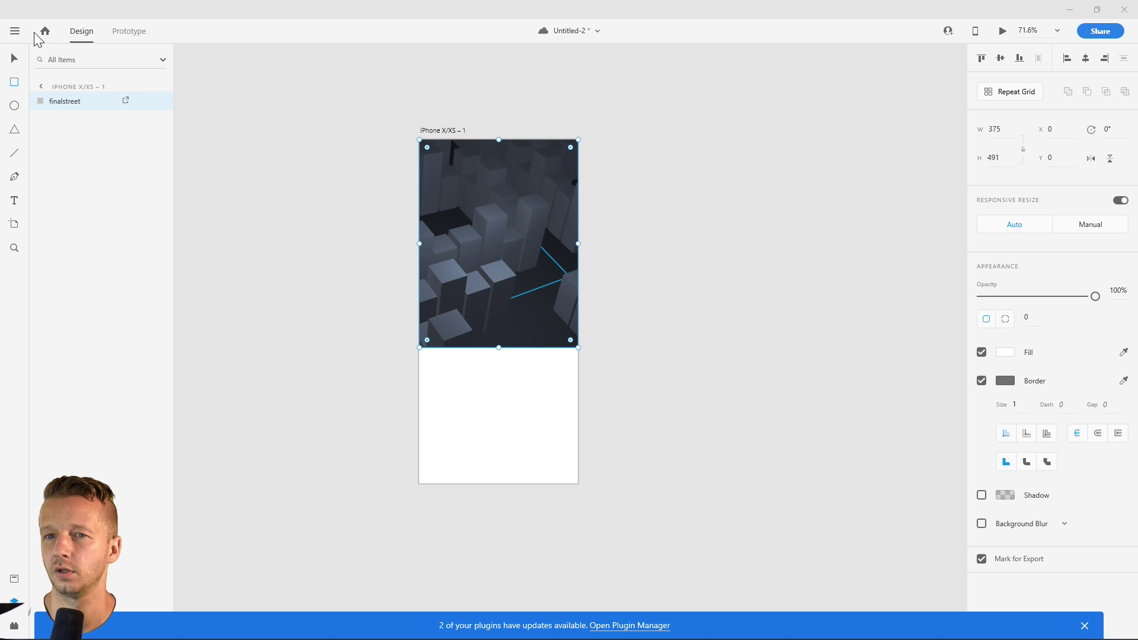
left_click(14, 57)
left_click(331, 162)
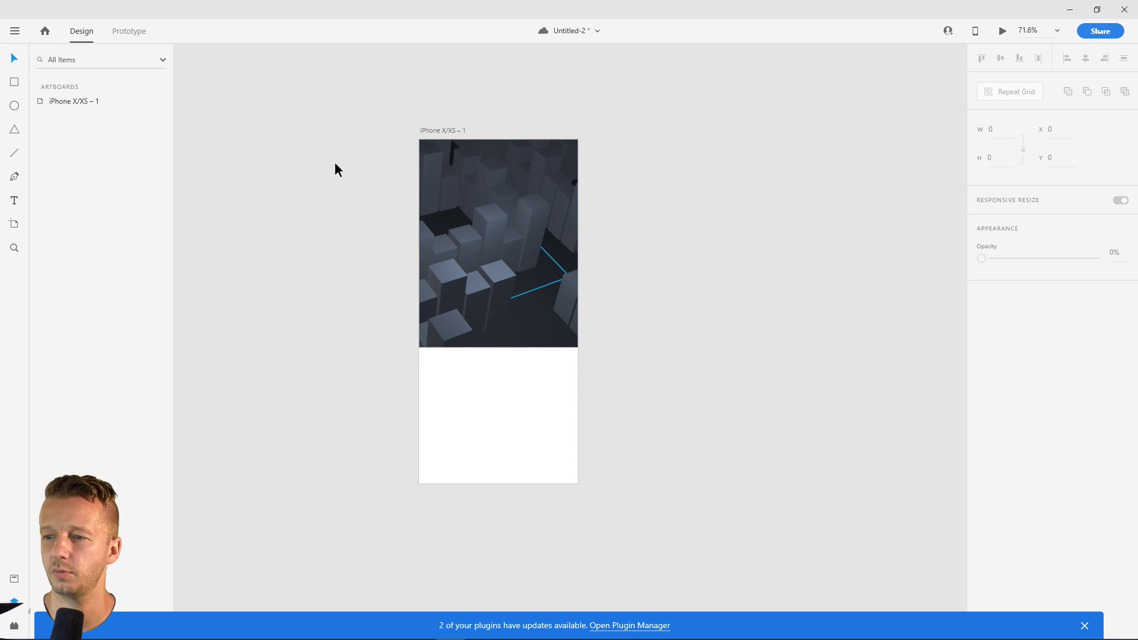
Fill the artboard with a color sampled from the dark ground of the city image, darkened to near black
left_click(443, 133)
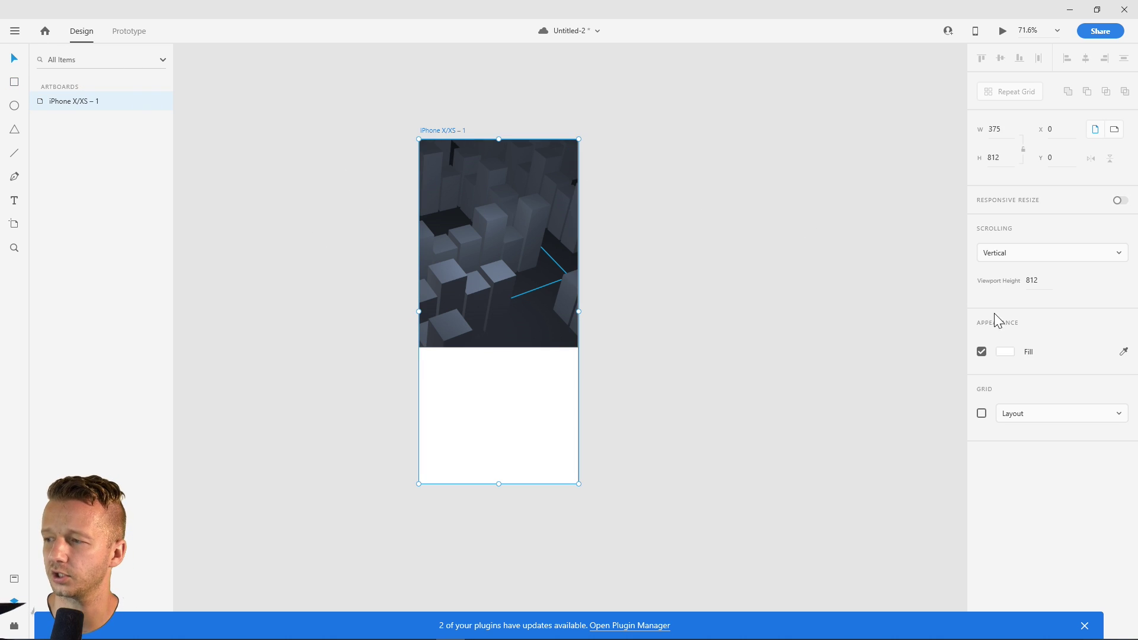
left_click(1006, 352)
left_click(964, 404)
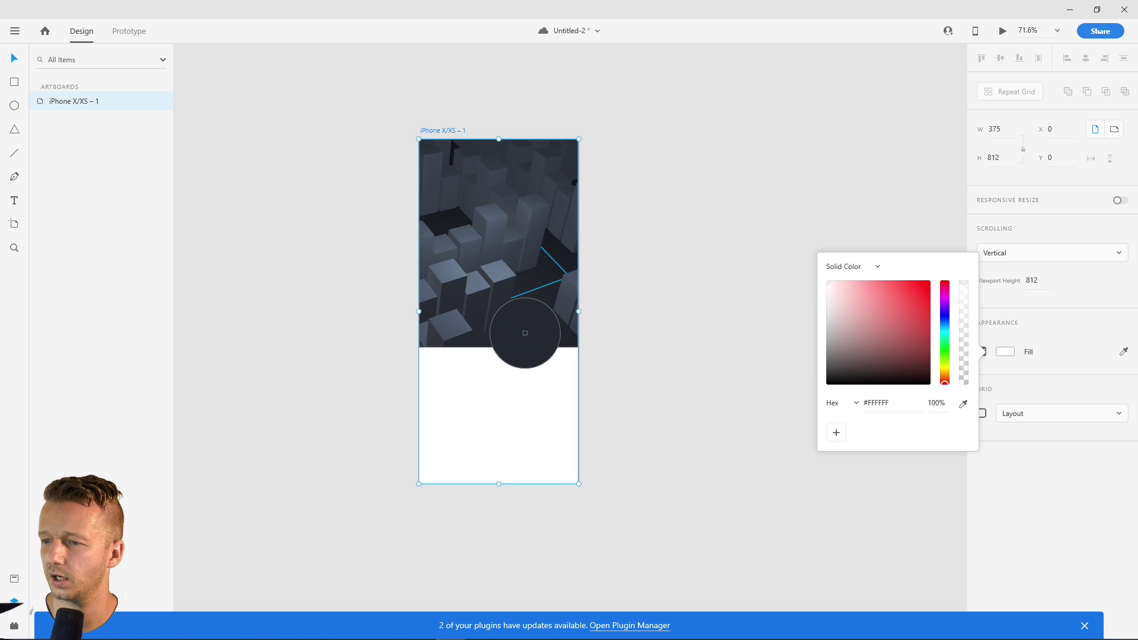
left_click(517, 335)
left_click(854, 369)
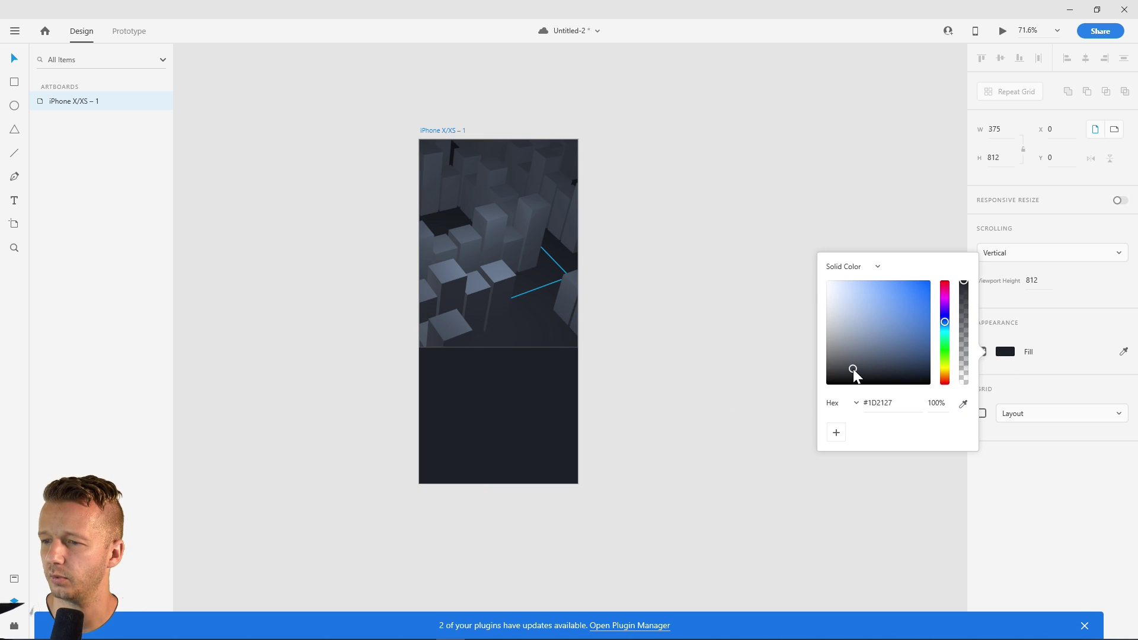
left_click_drag(854, 372, 855, 374)
Remove the border from the city image rectangle and reselect the image
left_click(533, 336)
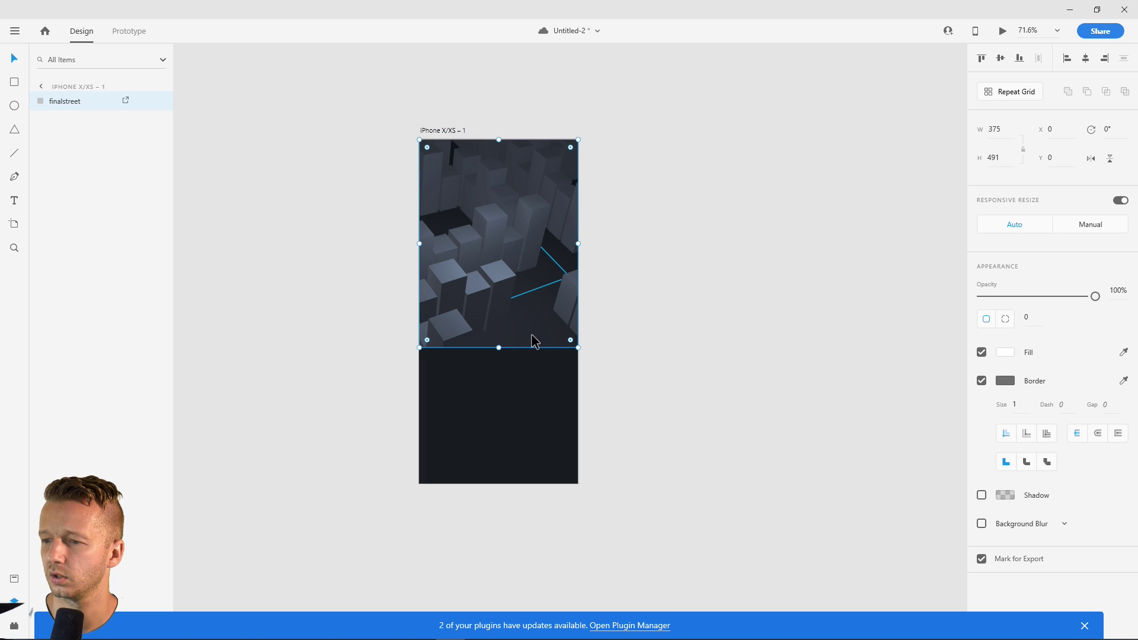
left_click(981, 381)
left_click(757, 352)
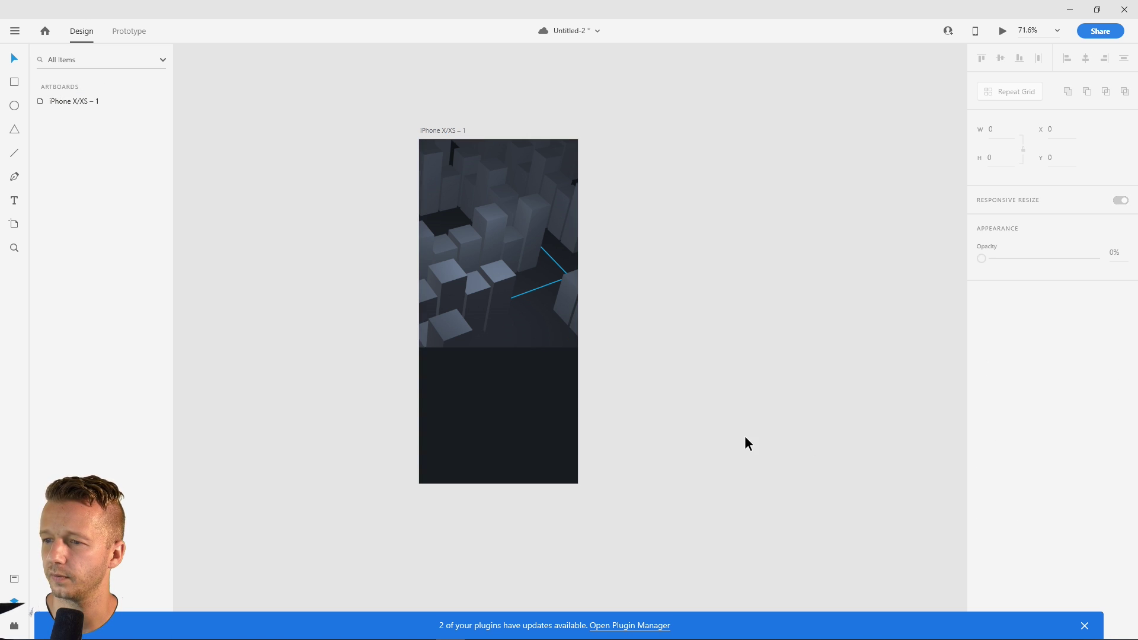
left_click(528, 336)
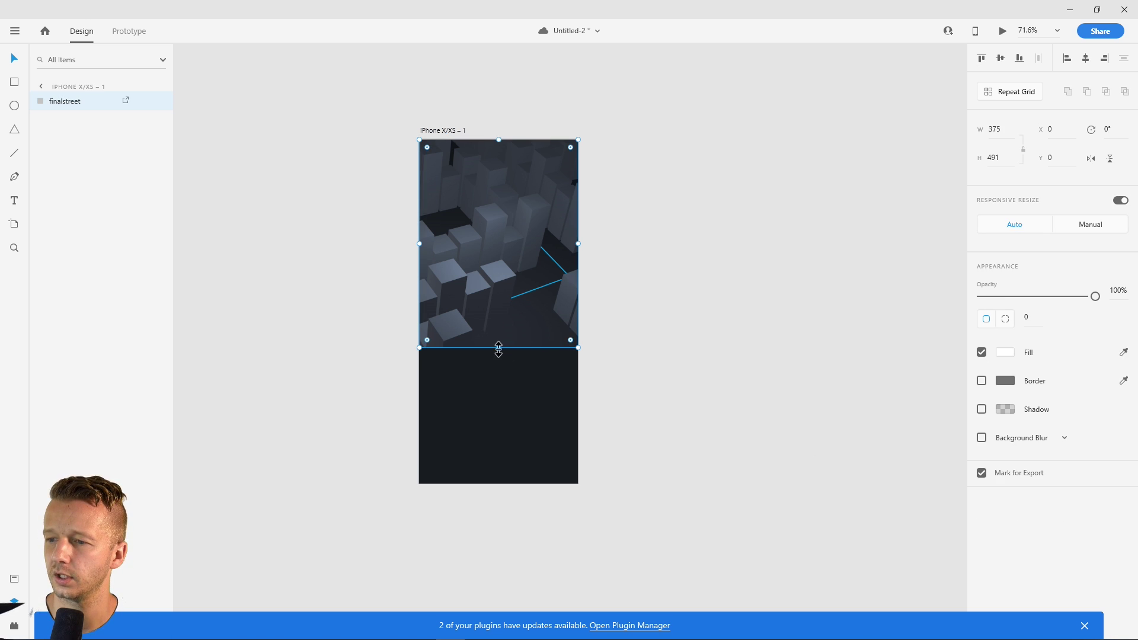
Extend the city image downward until it covers about two thirds of the artboard's height
left_click_drag(498, 348, 503, 372)
left_click(643, 288)
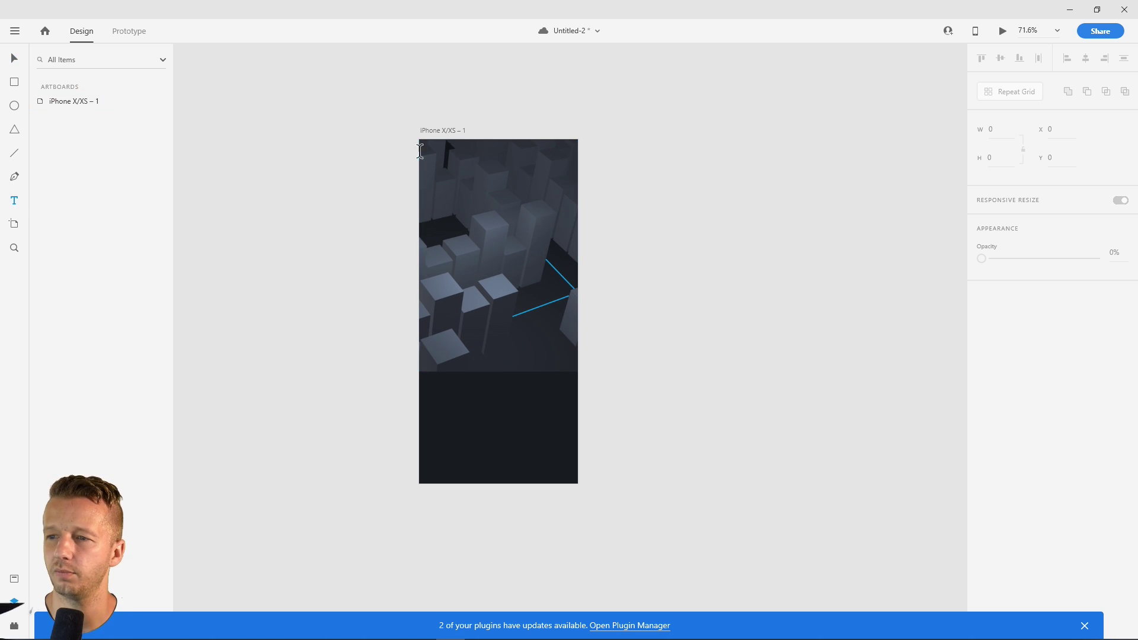
Add the title text "GPSTracker" near the artboard's upper-left corner and color it white
left_click(430, 154)
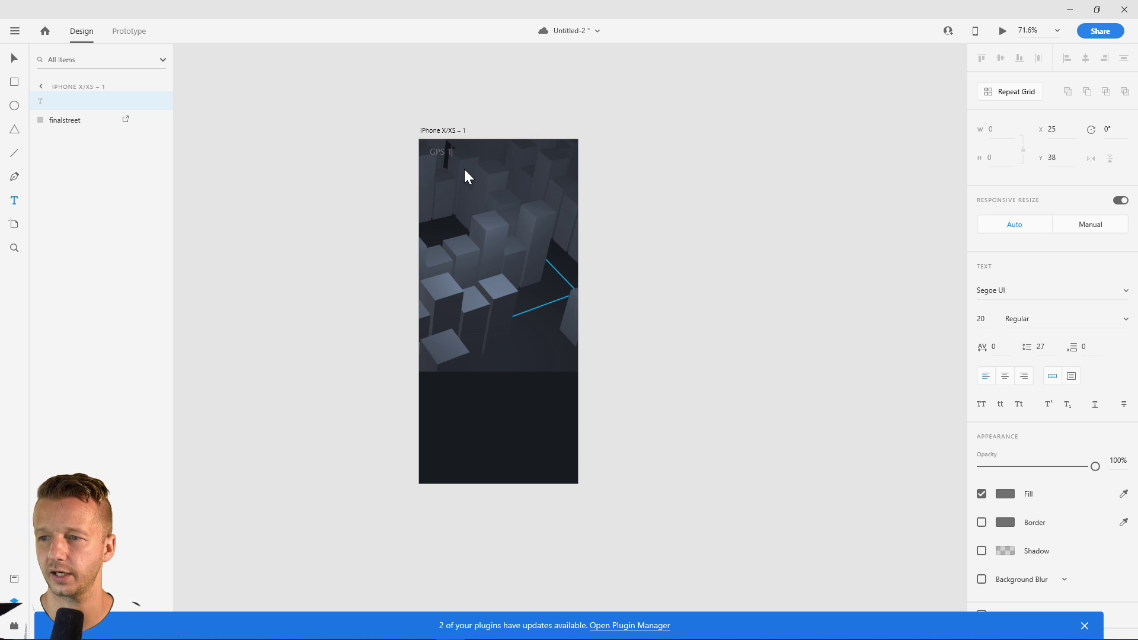
type("GPSTracke")
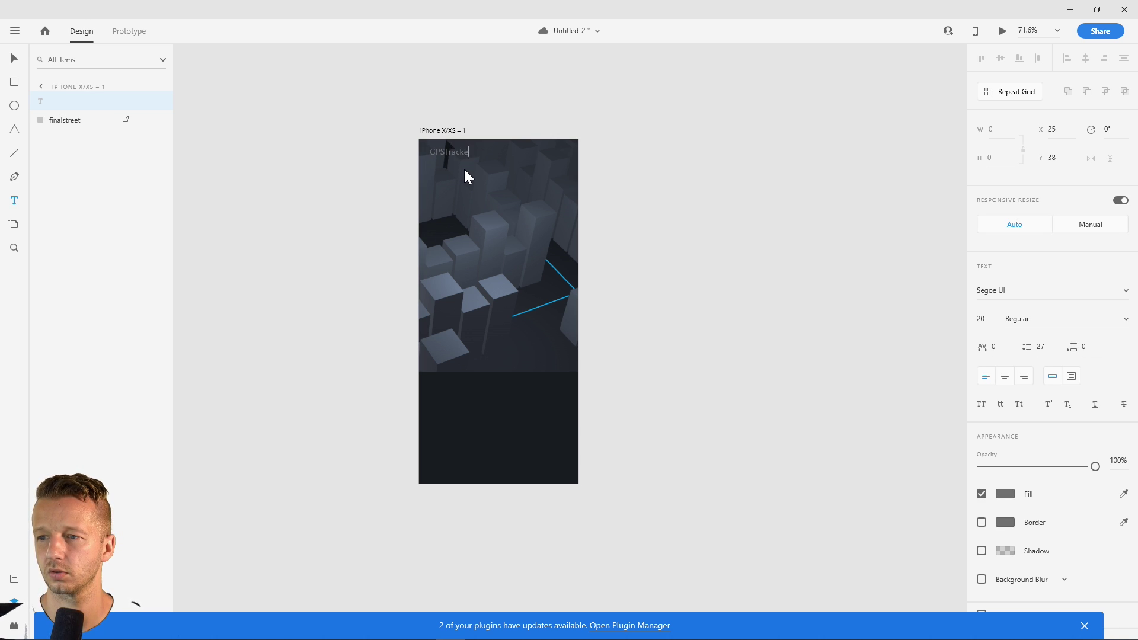
type("r")
key("Escape")
left_click(1005, 494)
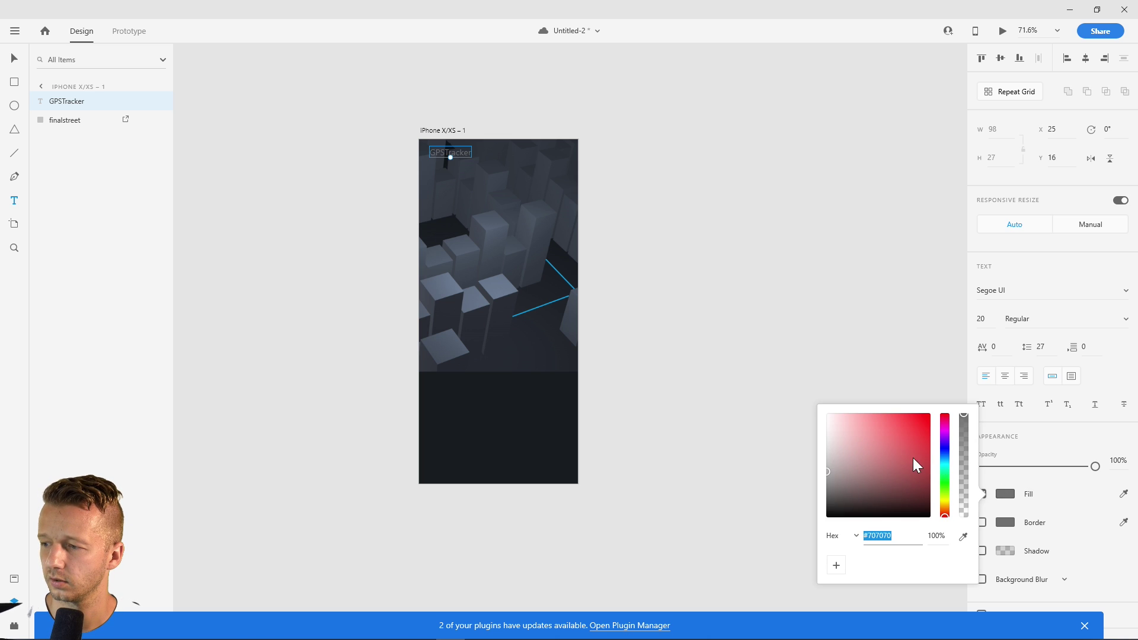
left_click_drag(917, 464, 750, 368)
key("Escape")
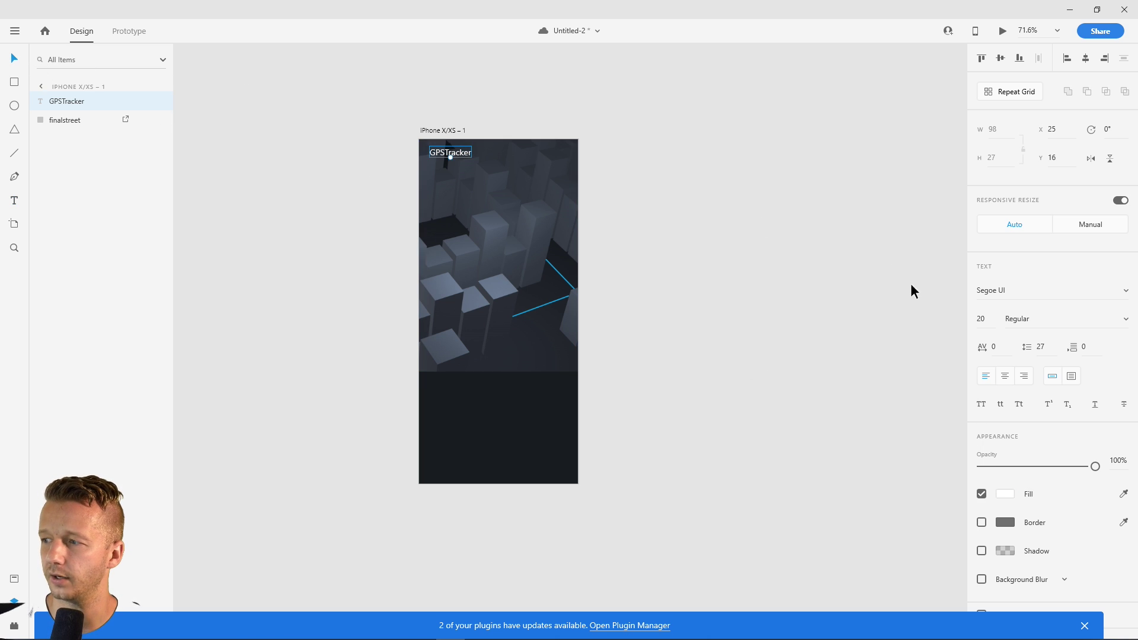
Set the GPSTracker title's font to Montserrat Bold at size 15
left_click(1024, 290)
type("Montserrat")
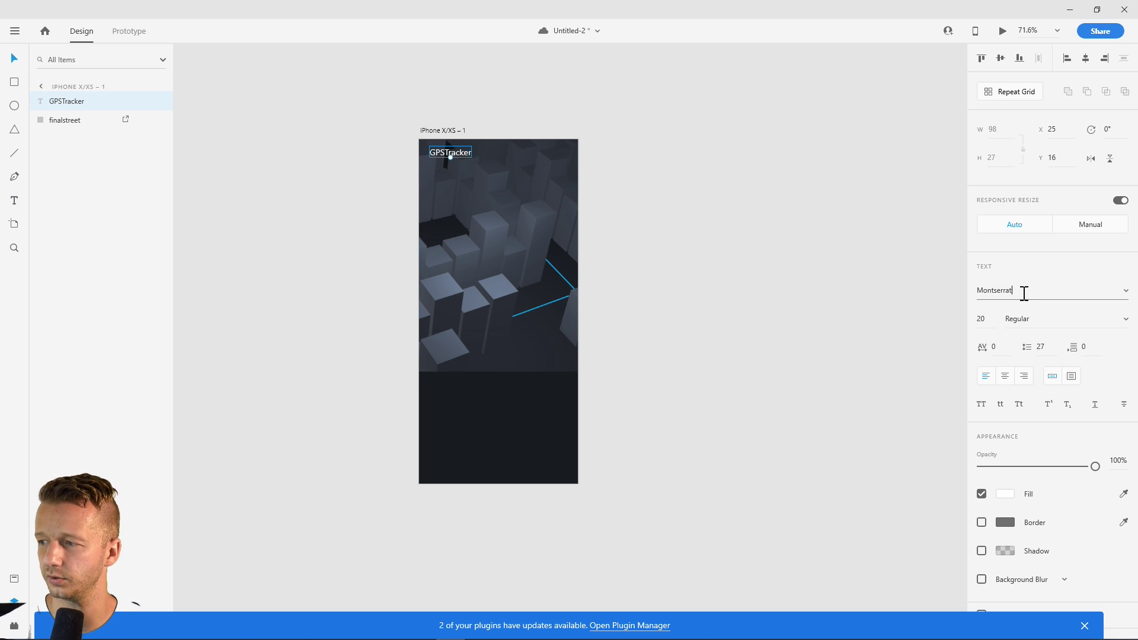
key("Return")
left_click(1130, 325)
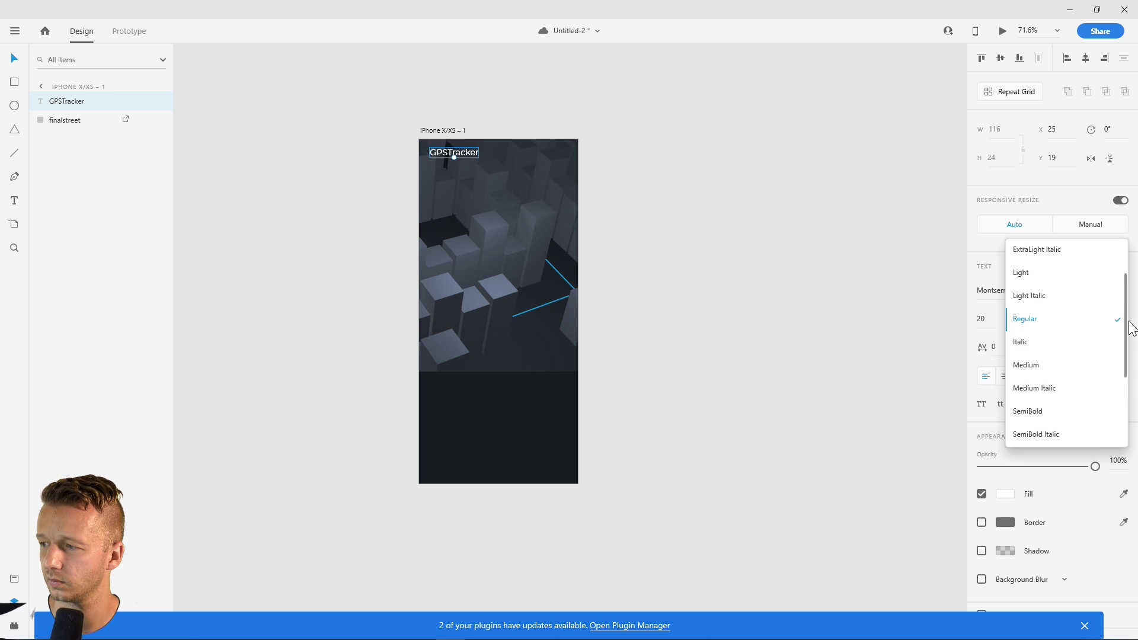
scroll(1066, 407, "down", 3)
left_click(1026, 365)
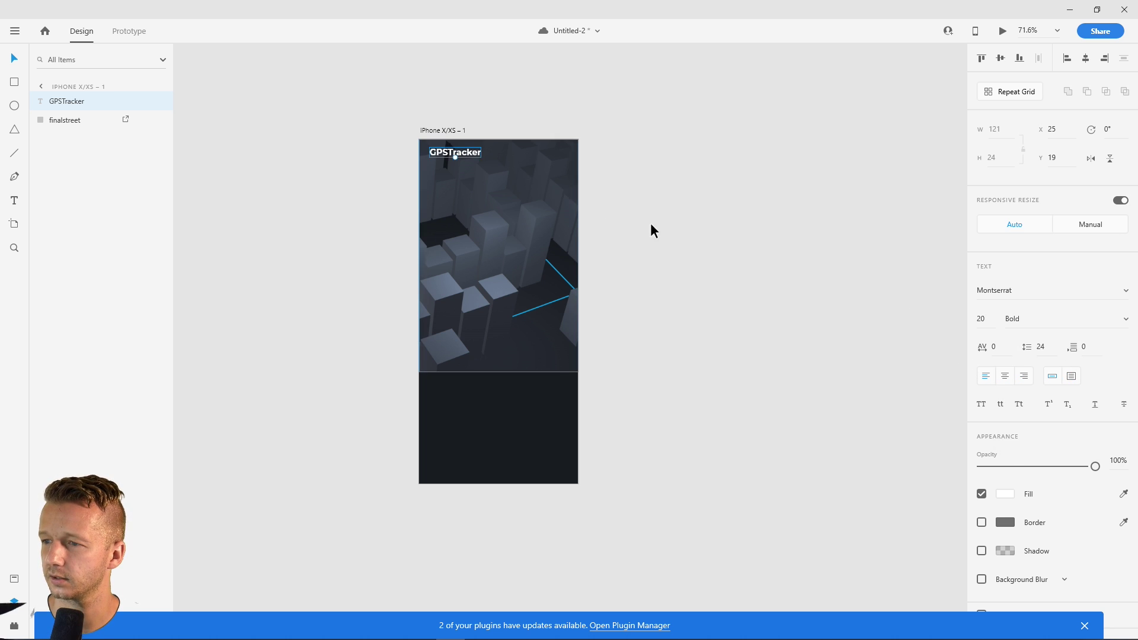
left_click(982, 319)
type("15")
key("Return")
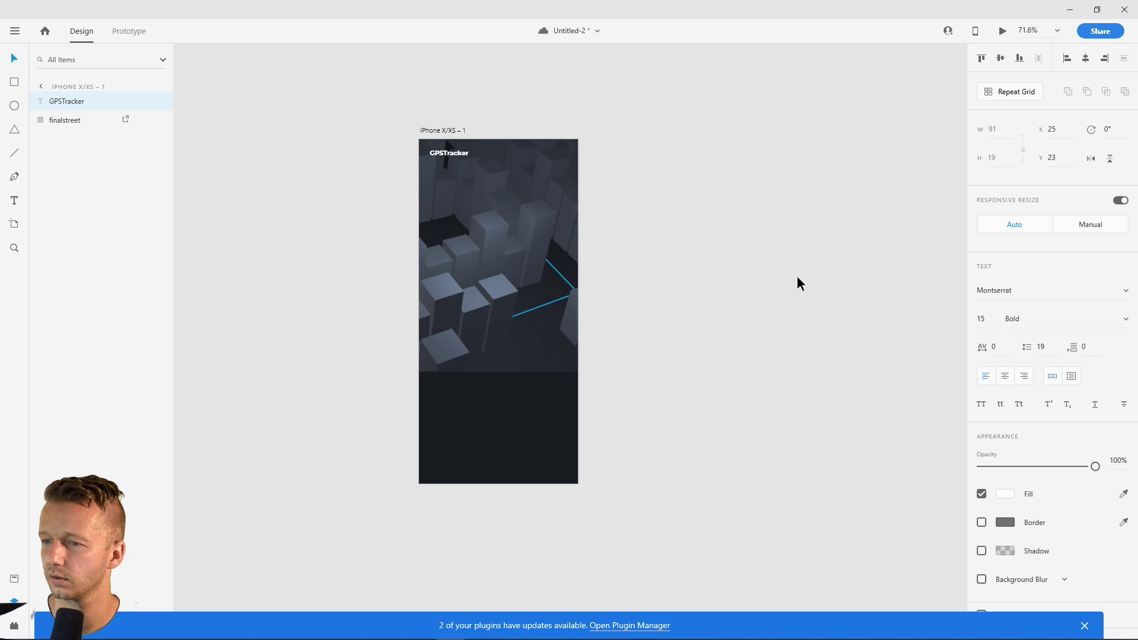
Draw a 22 px wide horizontal line level with the title near the artboard's right edge, with a white border of size 2
scroll(544, 211, "up", 1)
scroll(543, 215, "up", 3, "ctrl")
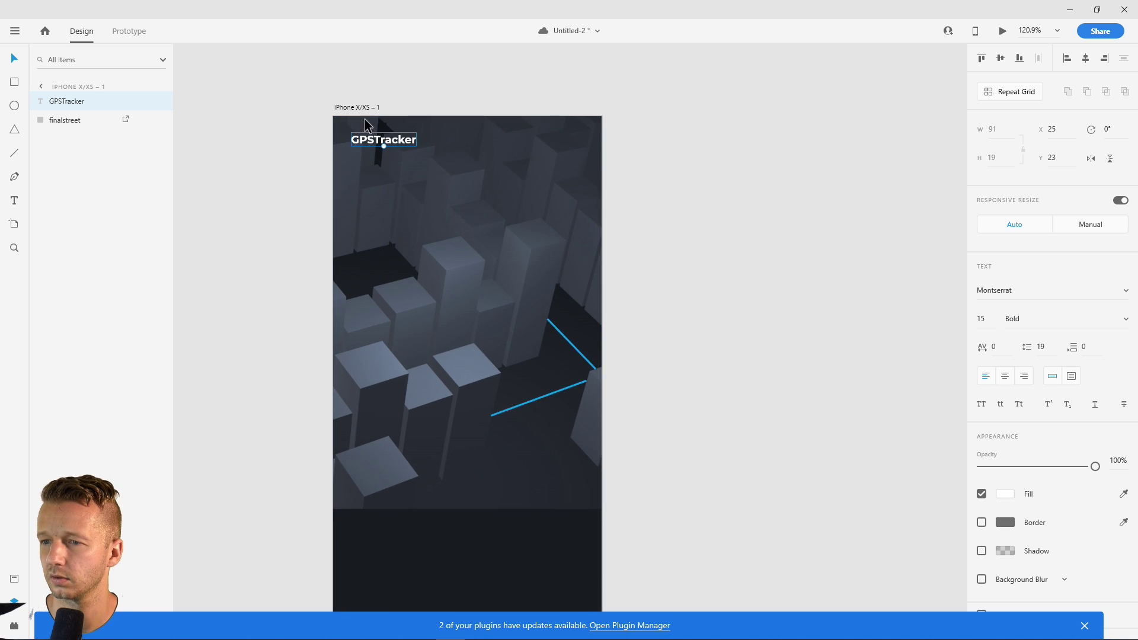
left_click(296, 142)
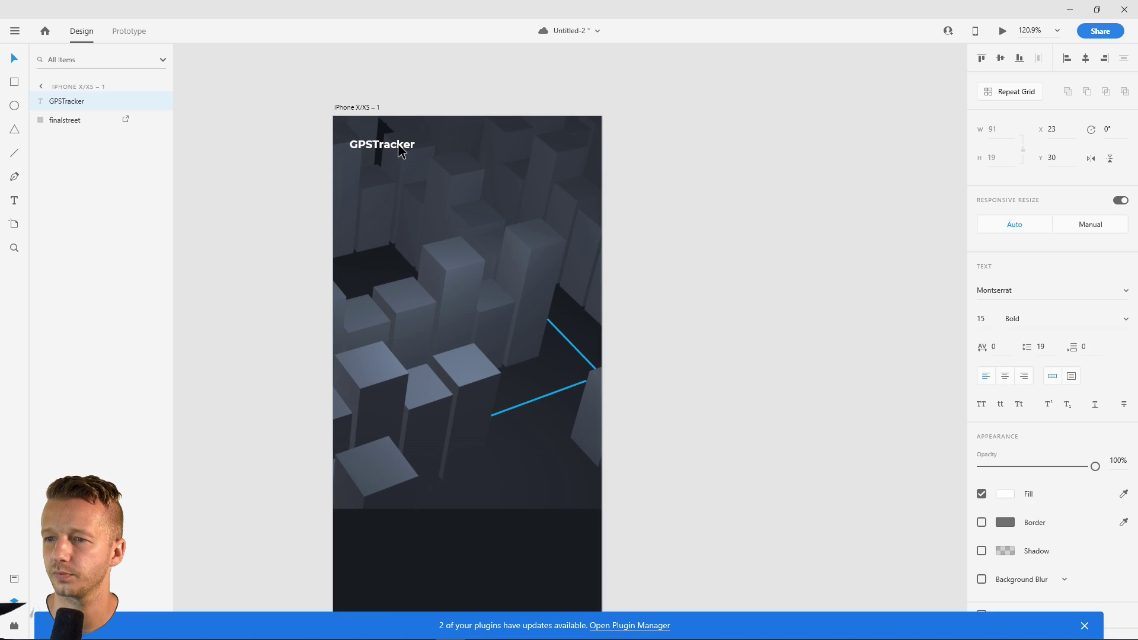
left_click(285, 149)
left_click(14, 153)
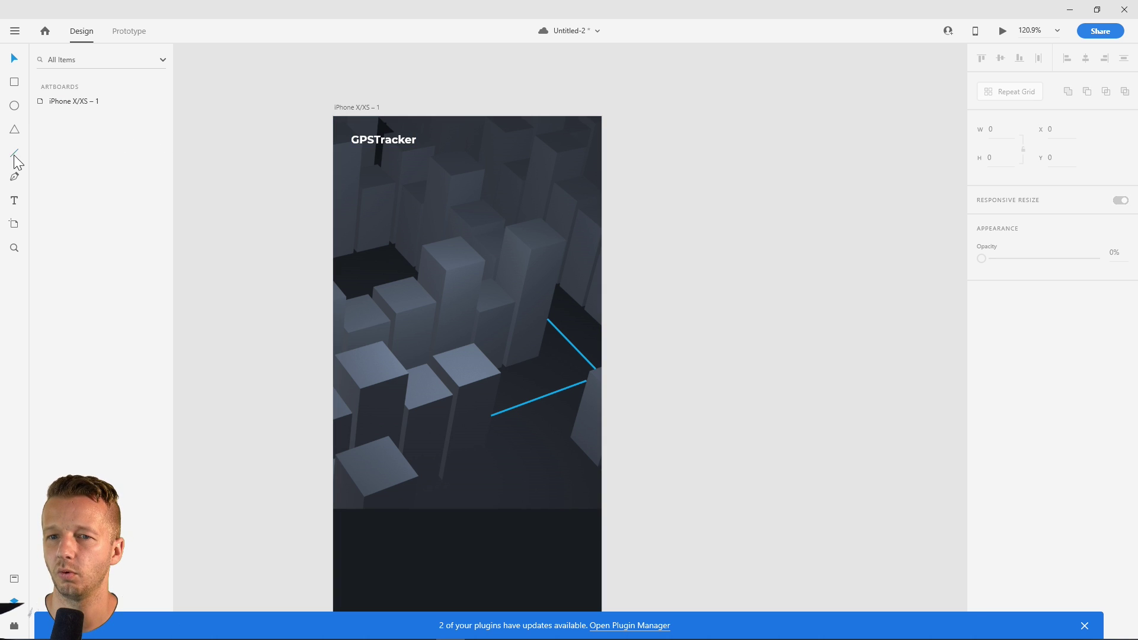
mouse_move(352, 140)
left_mouse_down()
mouse_move(568, 141)
mouse_move(555, 141)
left_mouse_up()
left_click(1011, 327)
left_click_drag(920, 310, 838, 249)
left_click(1001, 348)
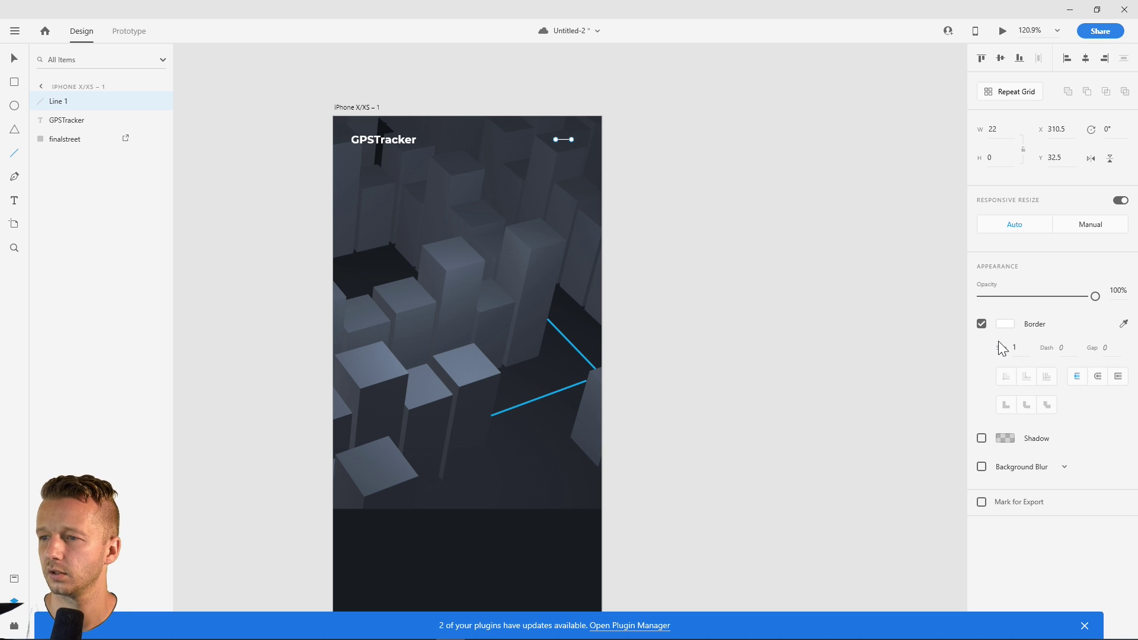
key("2")
key("0")
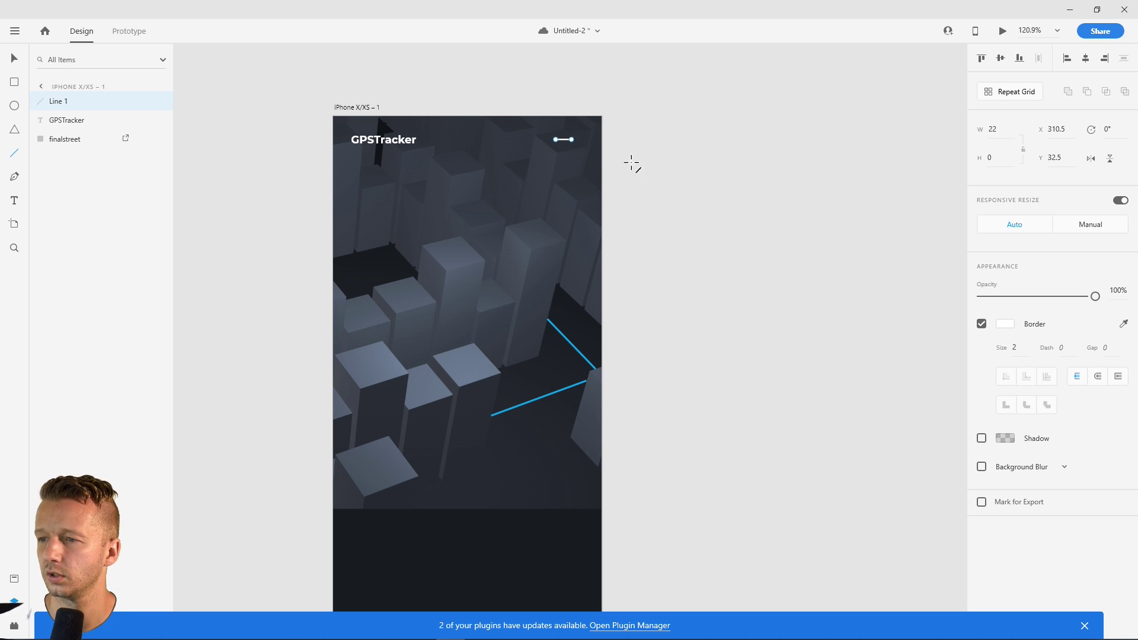
Duplicate the short white line and move the copy 6 px above the original
left_click(16, 60)
key("ctrl+d")
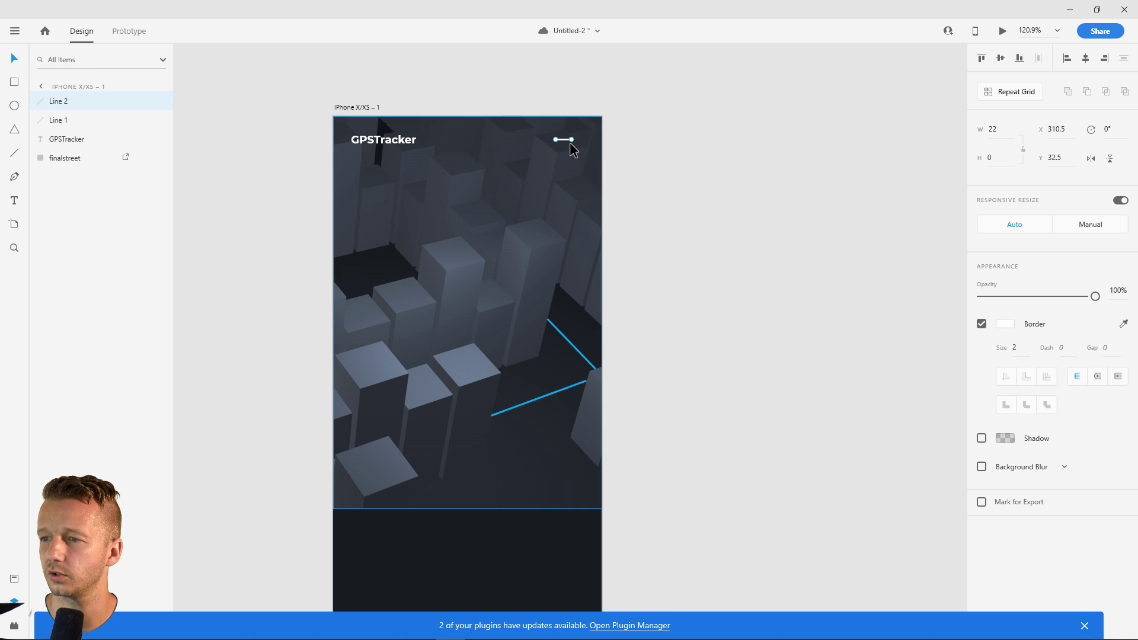
key("Up")
key("Up")
key("Up")
key("Up")
key("Up")
key("Up")
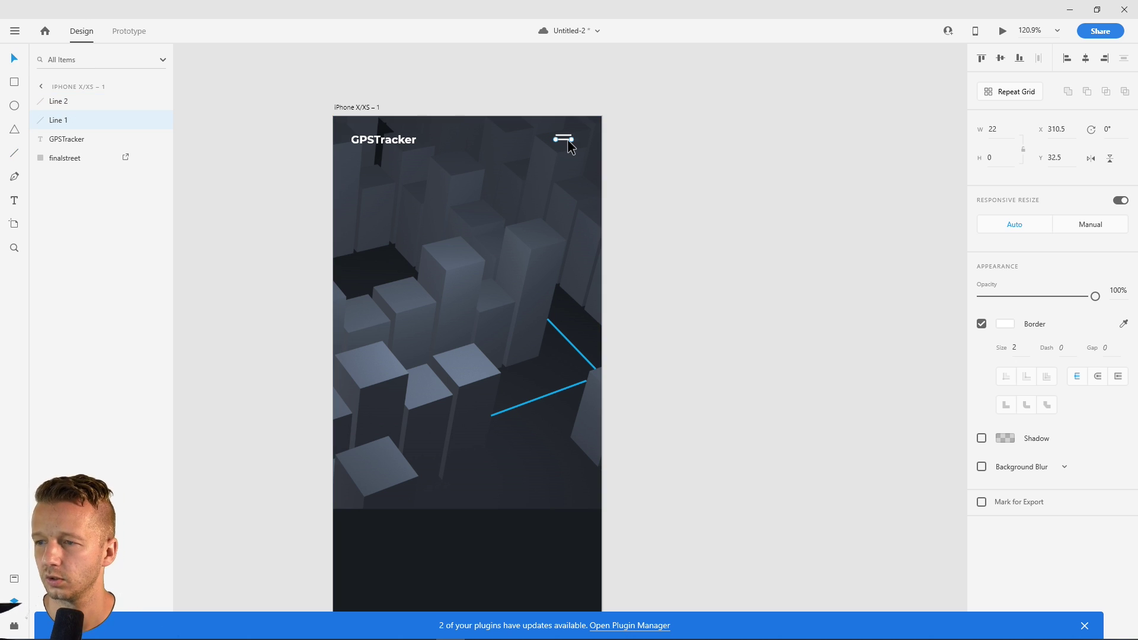
Duplicate the original white line again and place the copy 6 px below it to complete the three-line menu icon
key("ctrl+d")
key("Down")
key("Down")
key("Down")
key("Down")
key("Down")
key("Down")
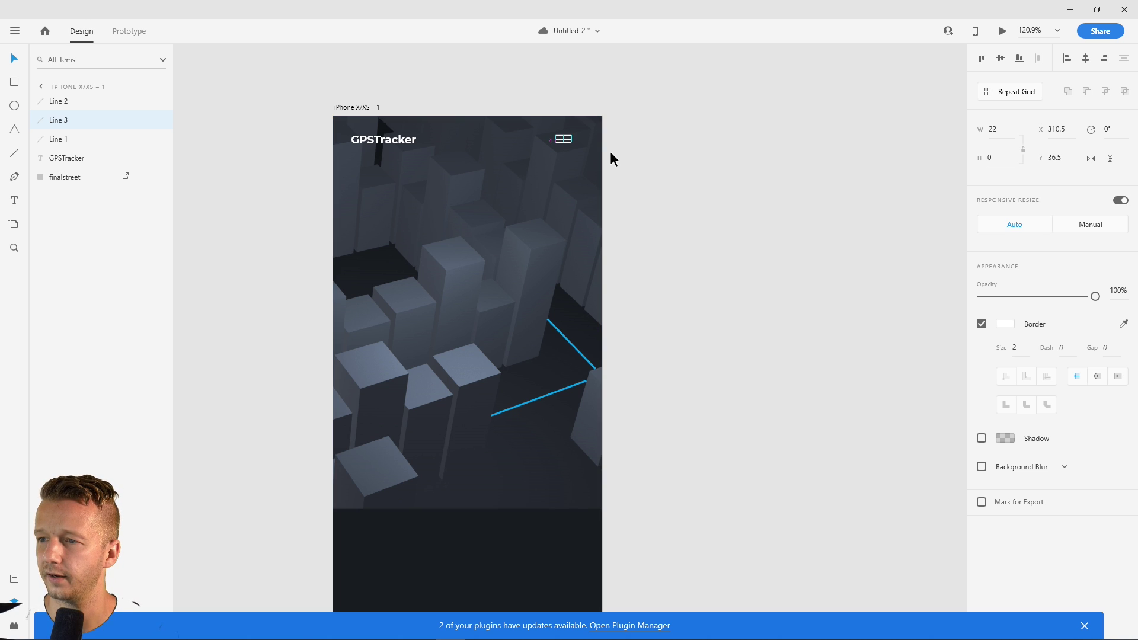
left_click(623, 152)
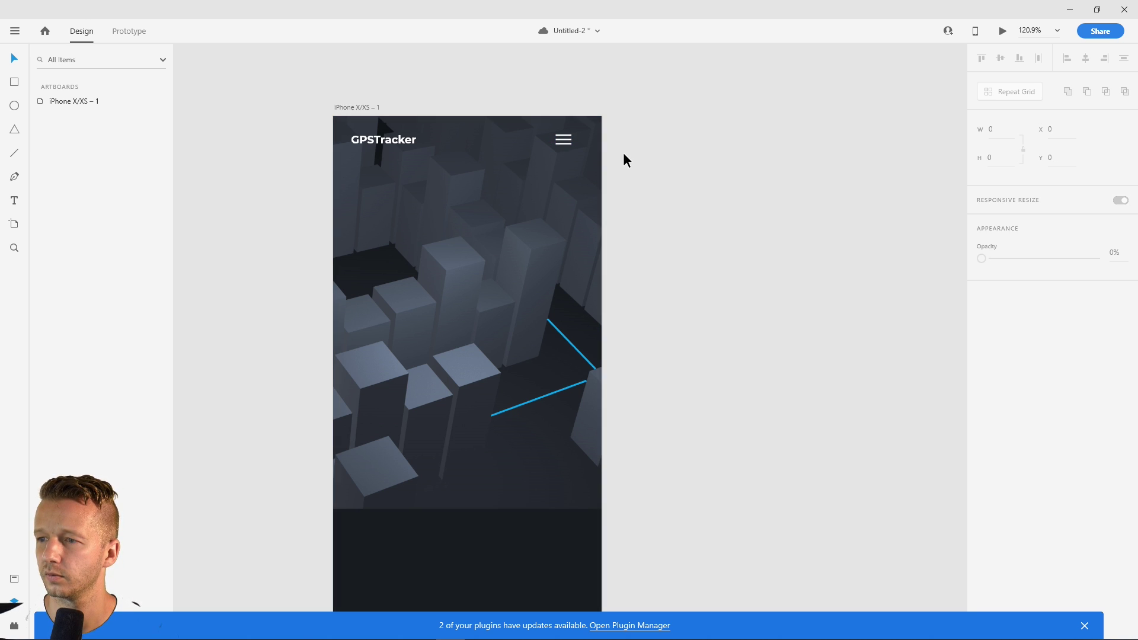
Group the three menu lines and move the group right to X 328.5
left_click_drag(536, 88, 601, 192)
left_click(567, 145, "shift")
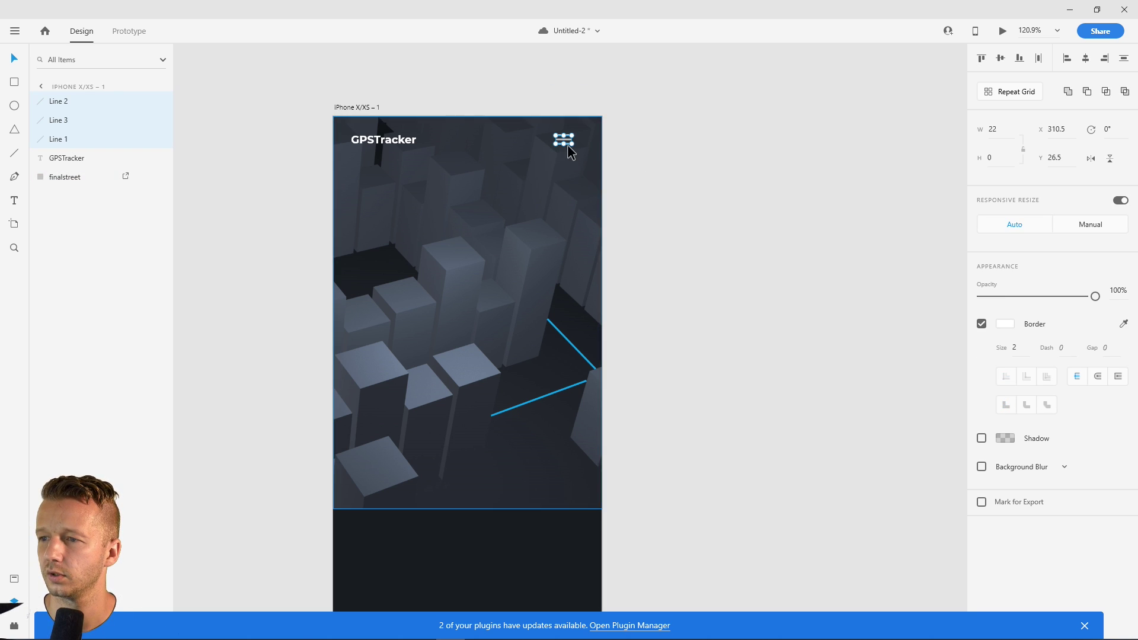
key("ctrl+g")
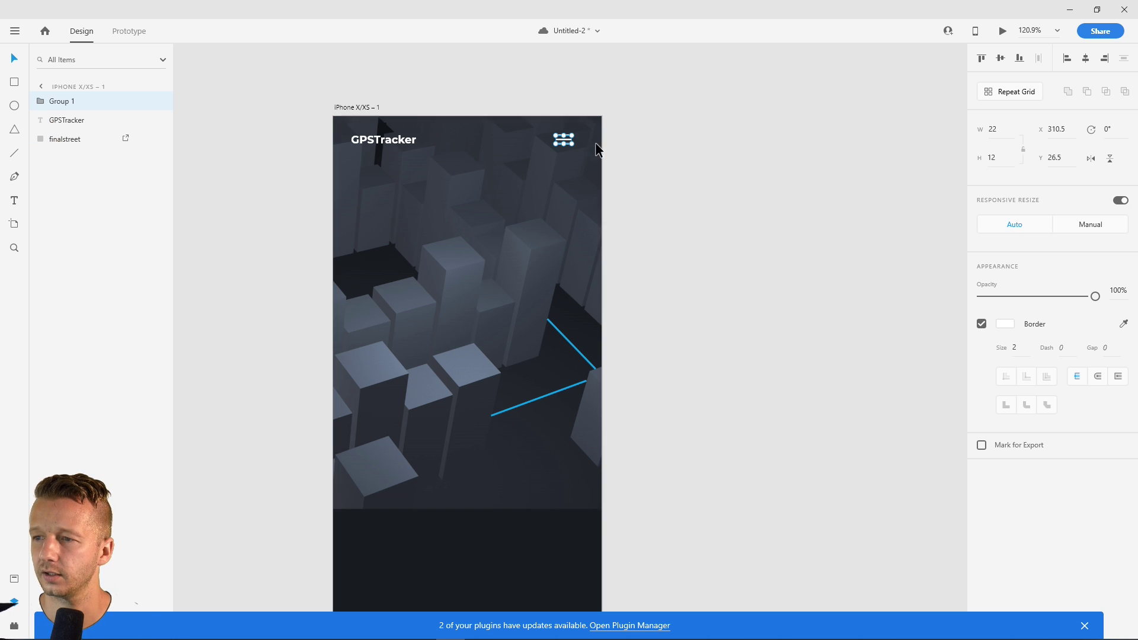
key("Right")
key("shift+Right")
key("Right")
key("Right")
key("Right")
key("Right")
key("Right")
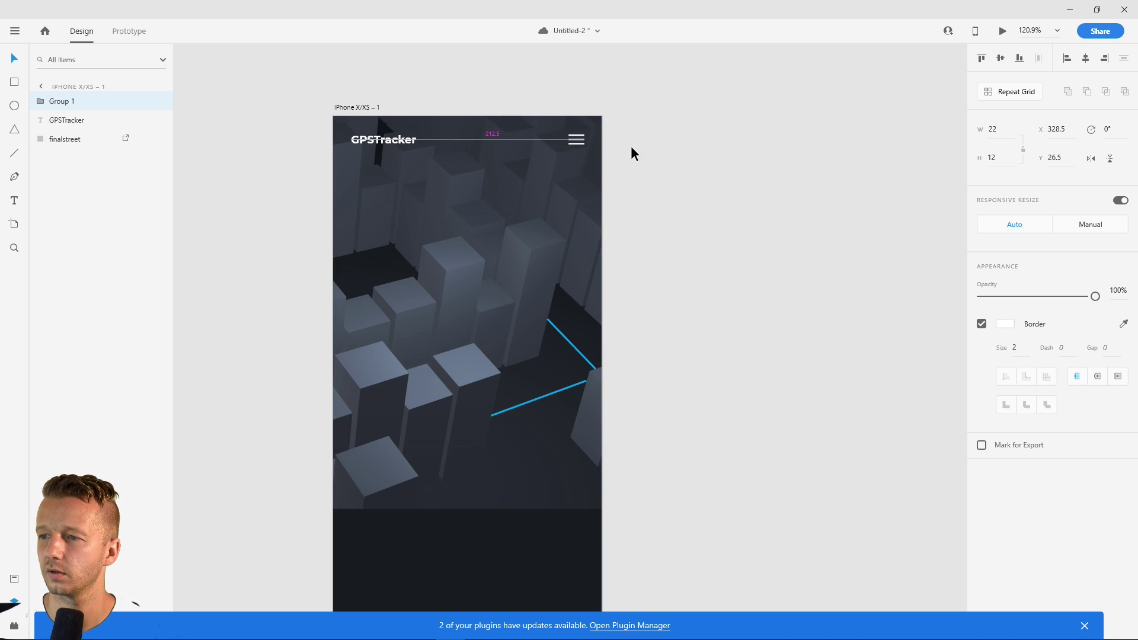
left_click(658, 146)
Draw a 274 × 68 px rectangle at about X 51, Y 145 over the city image and round its corners to 16
scroll(664, 262, "down", 3, "ctrl")
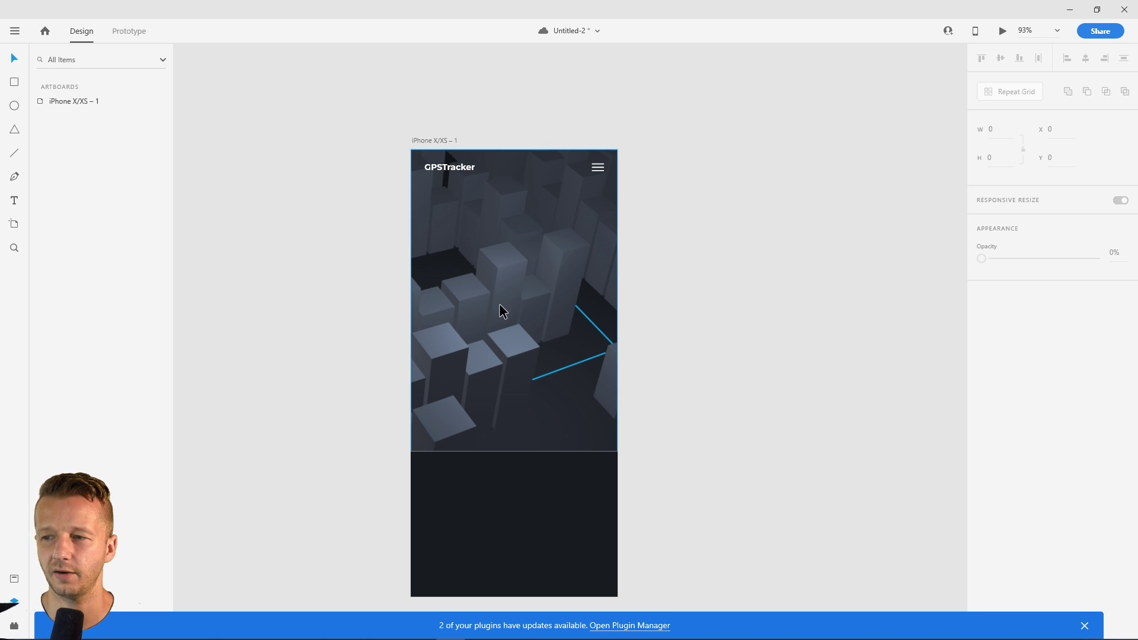
left_click(15, 83)
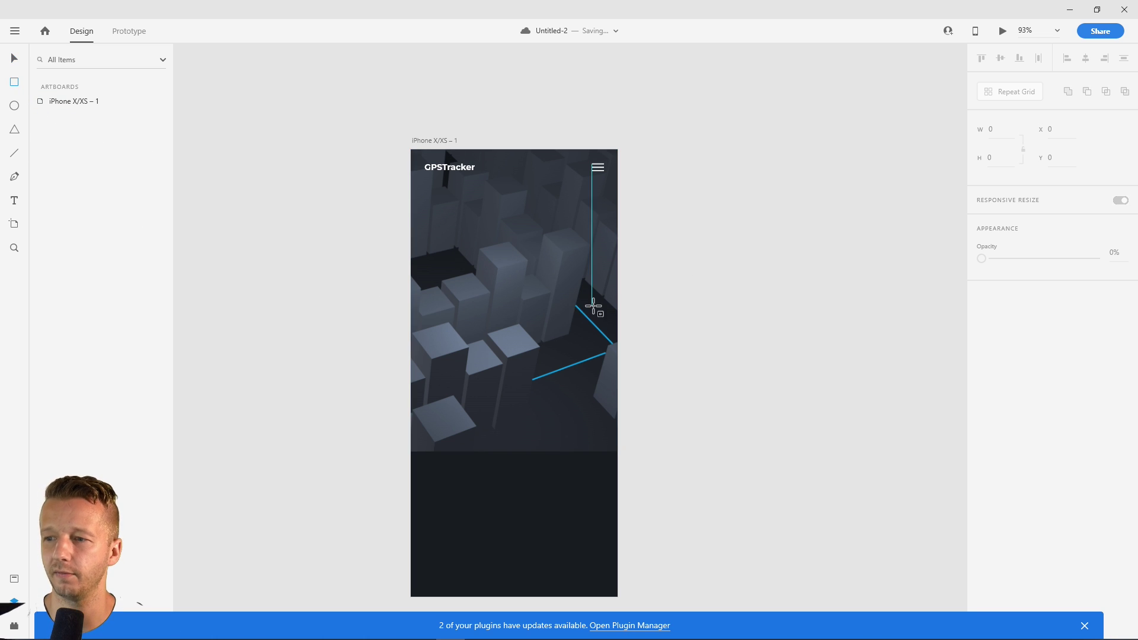
left_click_drag(562, 288, 427, 252)
left_click(14, 58)
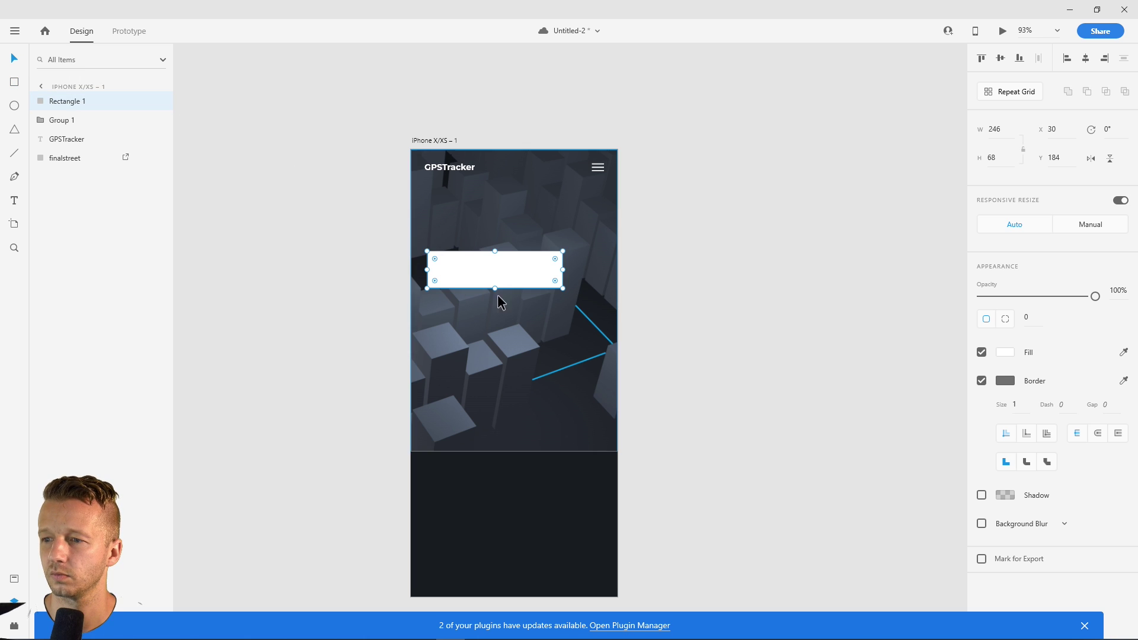
left_click_drag(519, 280, 593, 249)
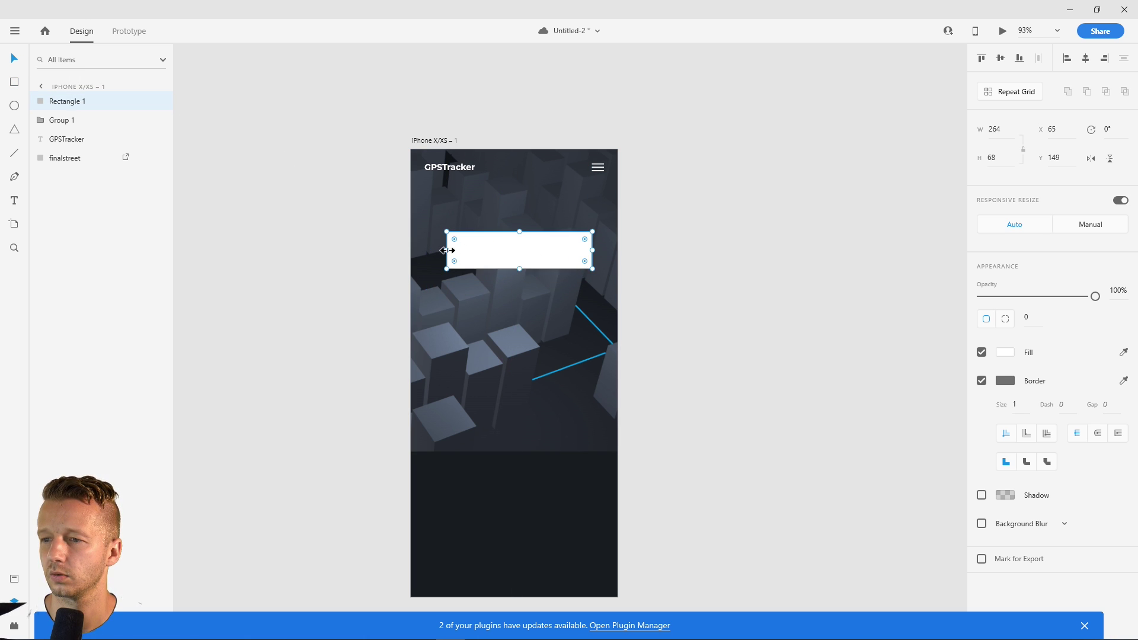
left_click_drag(447, 250, 442, 250)
left_click_drag(532, 249, 587, 237)
left_click(740, 244)
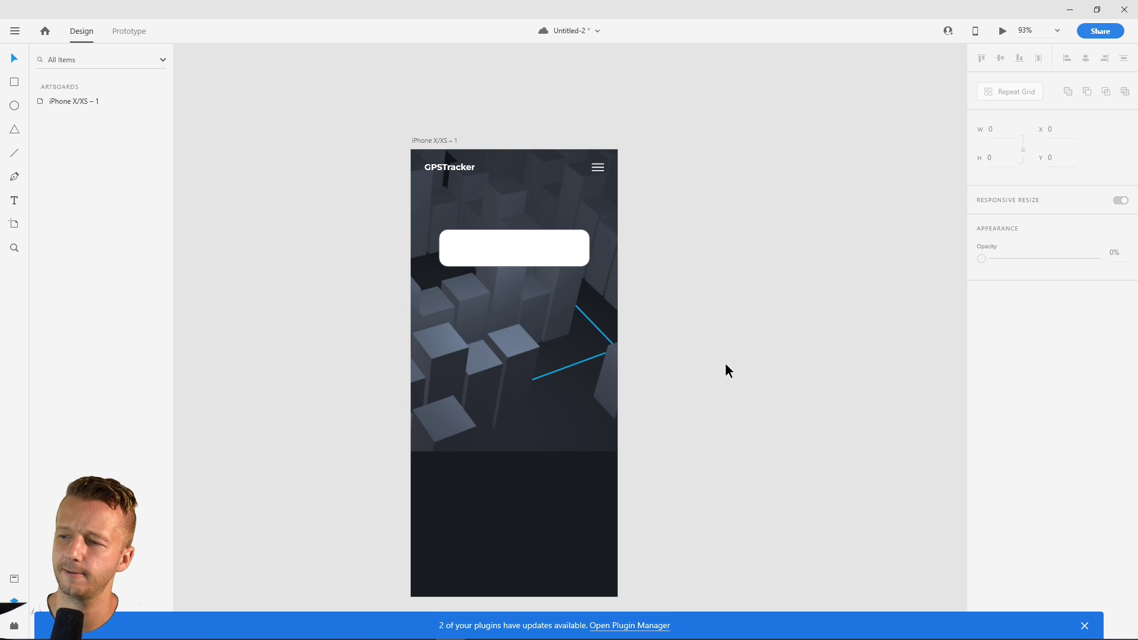
Remove the rounded rectangle's border and fill it with a blue-gray sampled from the buildings, lightened to #8996A7
left_click(539, 259)
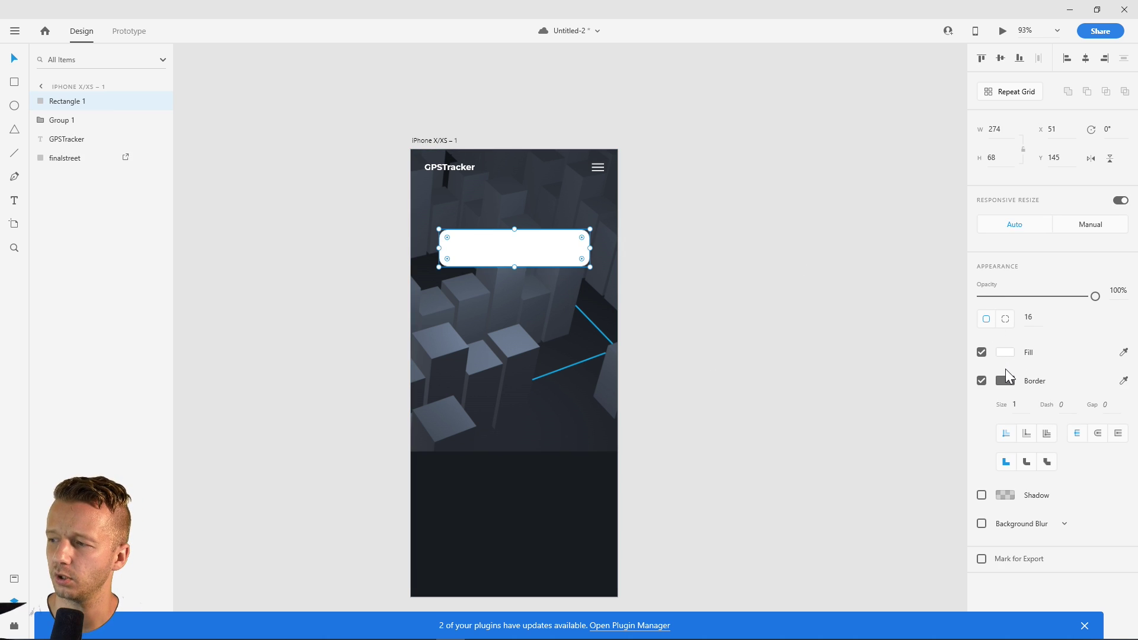
left_click(982, 381)
left_click(1005, 353)
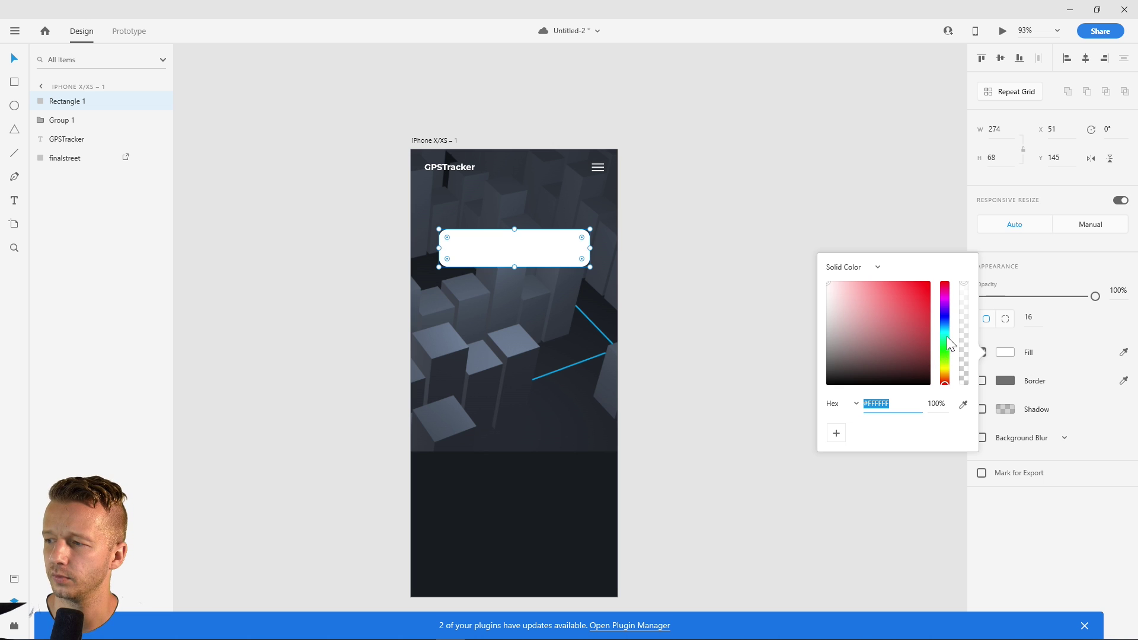
left_click(963, 404)
left_click(468, 288)
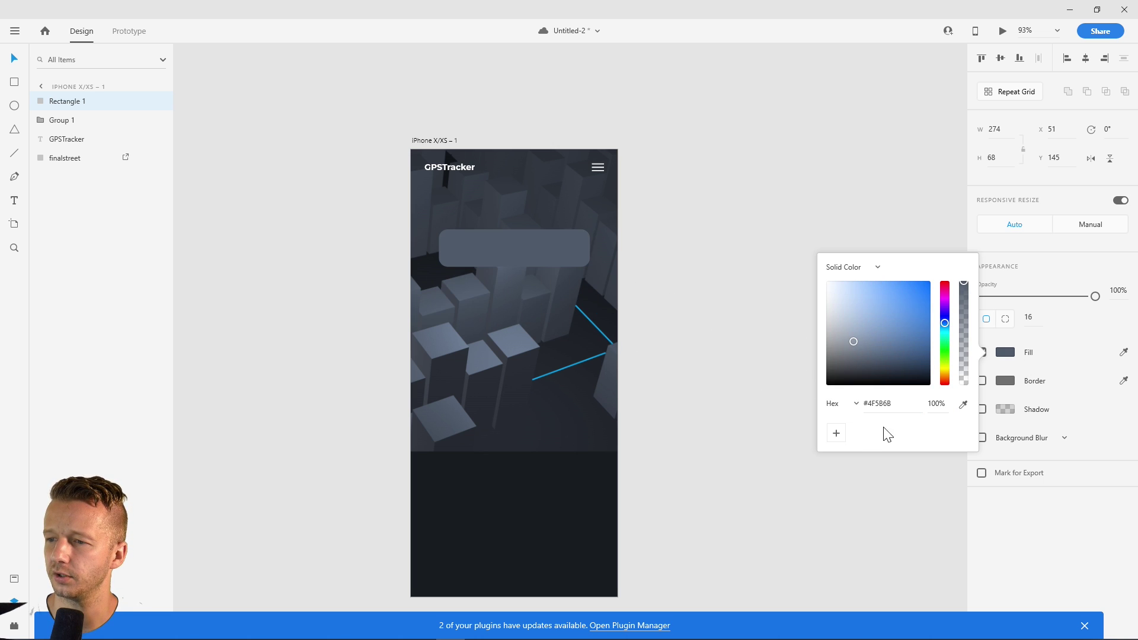
left_click_drag(854, 341, 845, 319)
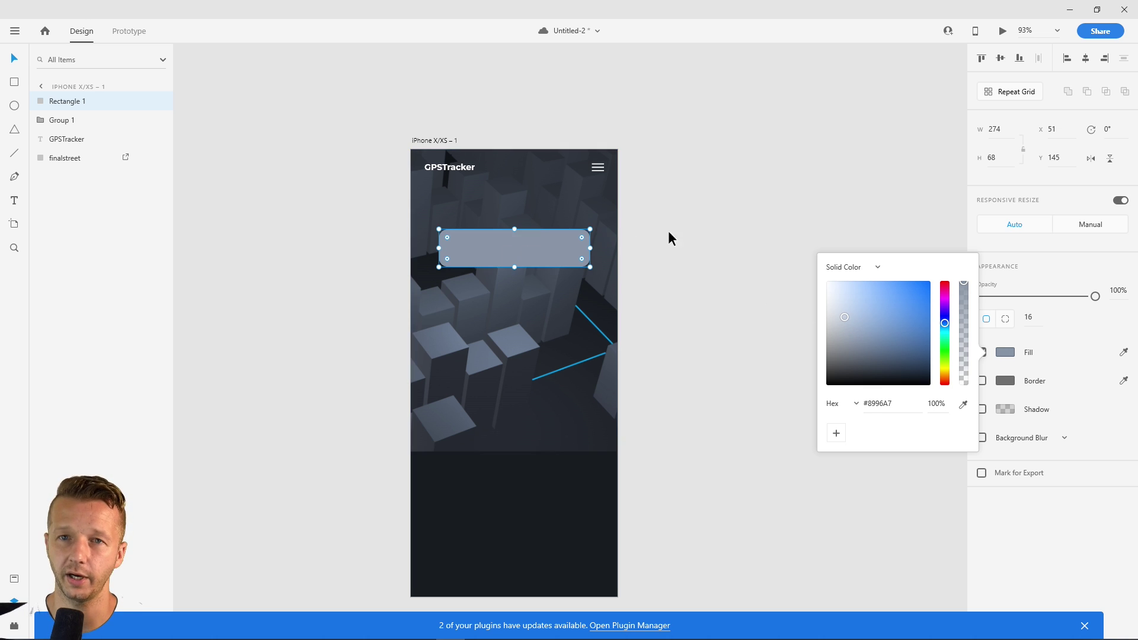
left_click(770, 240)
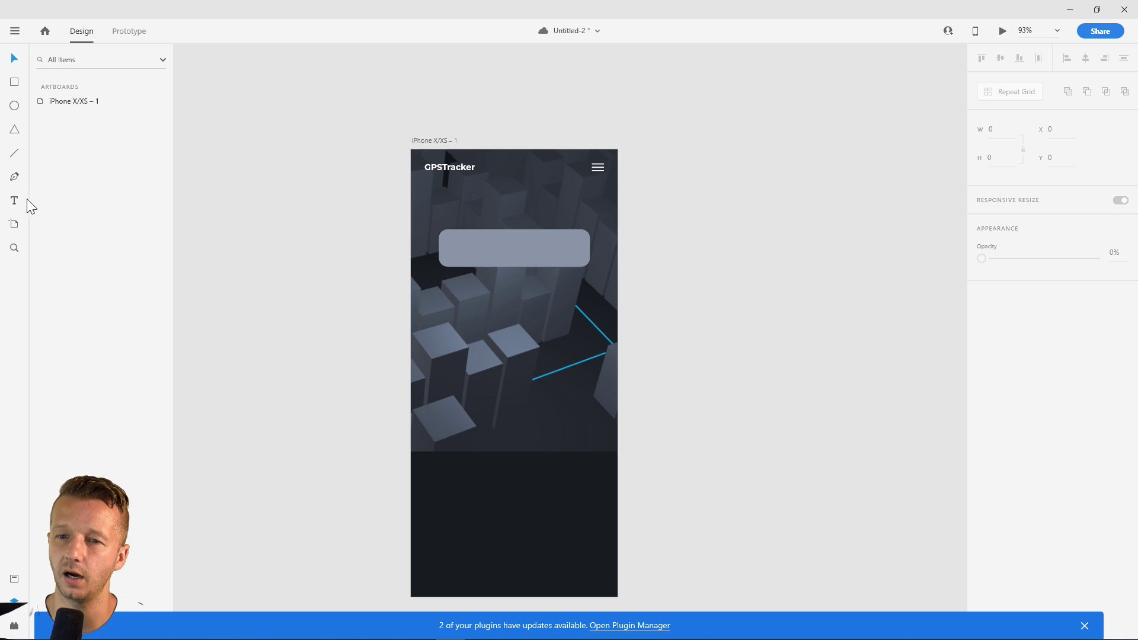
Draw a borderless white 29 × 29 px circle inside the rounded box's left end and nudge it up to Y 164
left_click(14, 106)
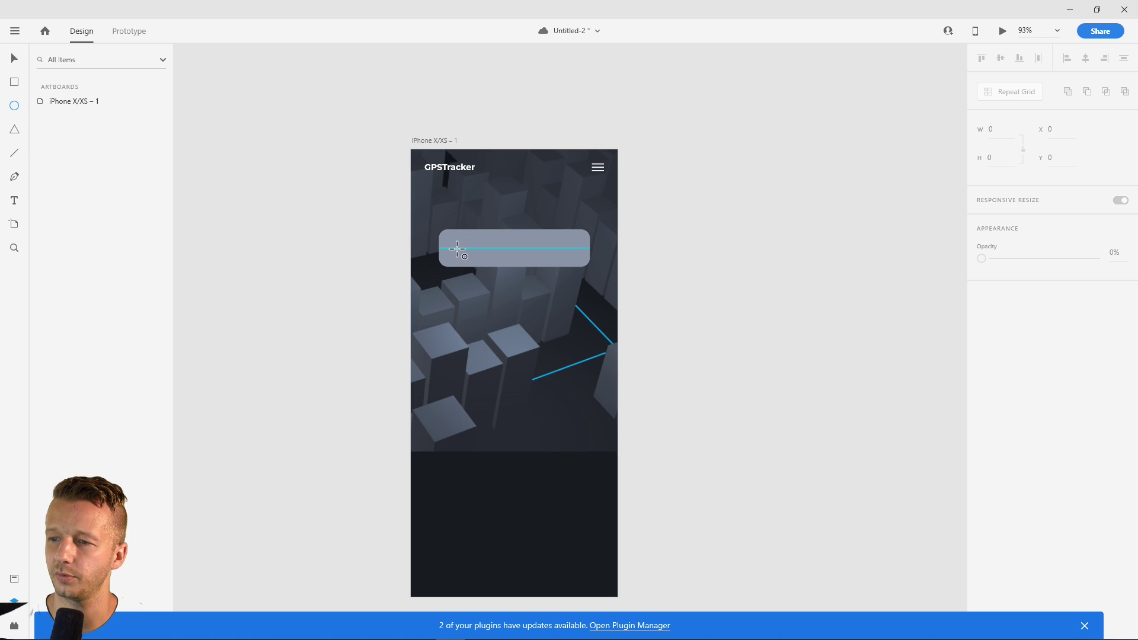
left_click_drag(457, 249, 466, 257, "alt+shift")
left_click(982, 352)
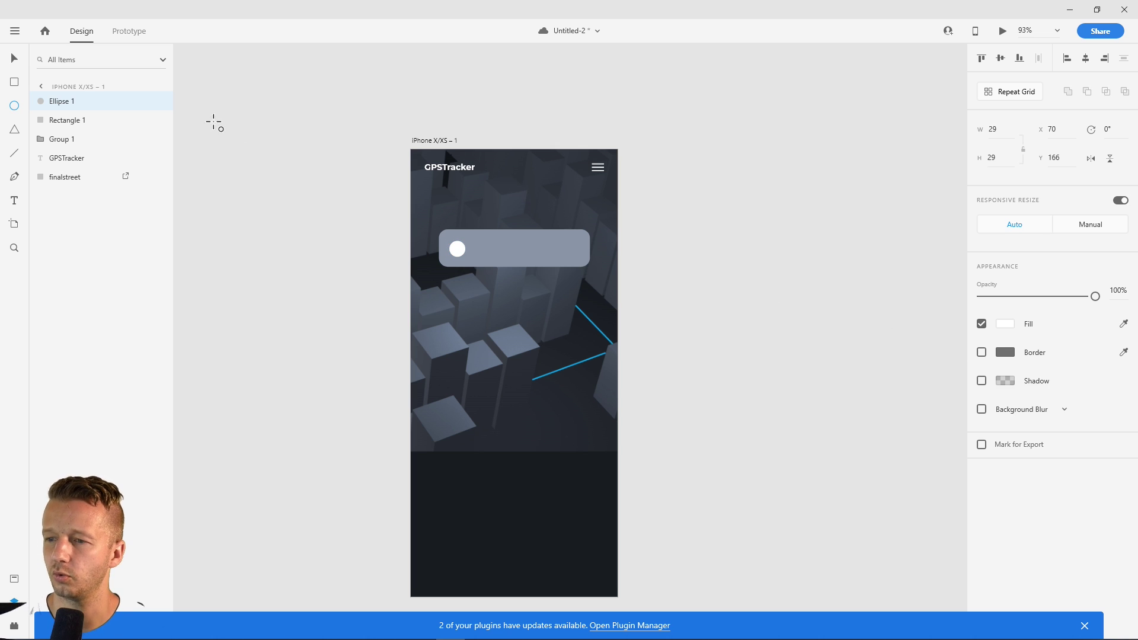
left_click(16, 58)
key("Up")
key("Up")
key("Up")
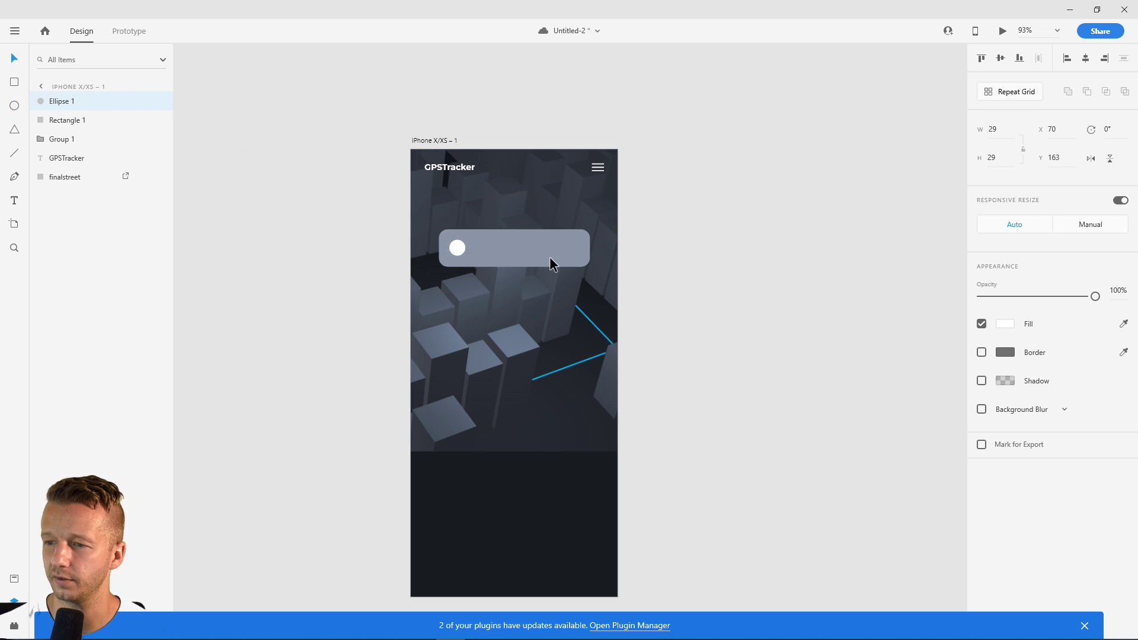
left_click(728, 261)
left_click(456, 247)
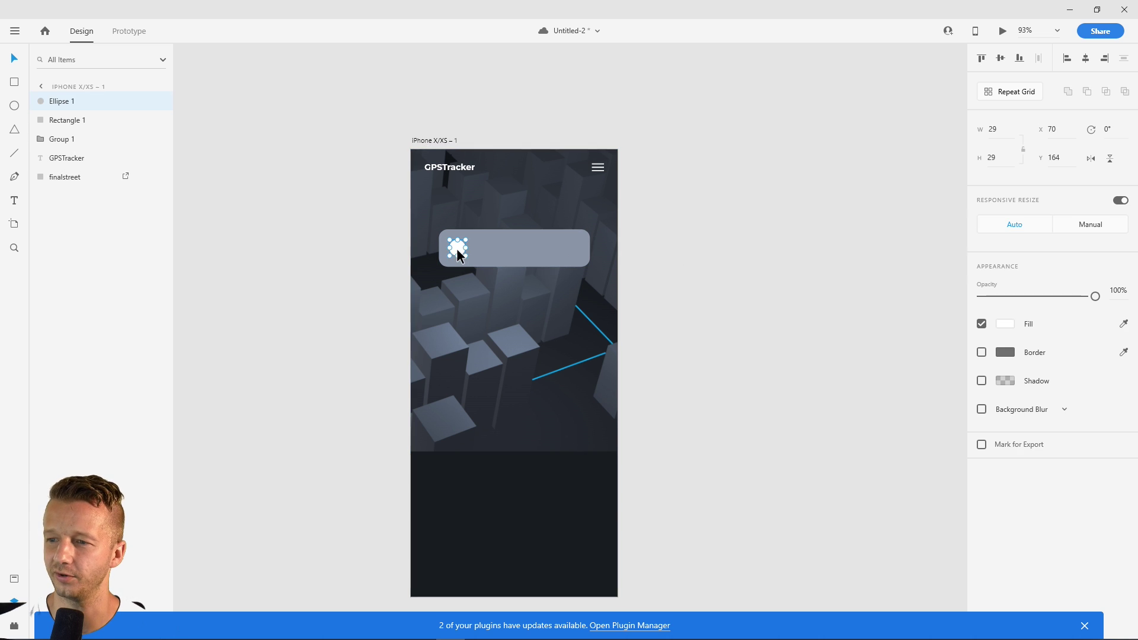
Reselect the white circle in the rounded box and nudge it to X 71
left_click(647, 255)
left_click(459, 248)
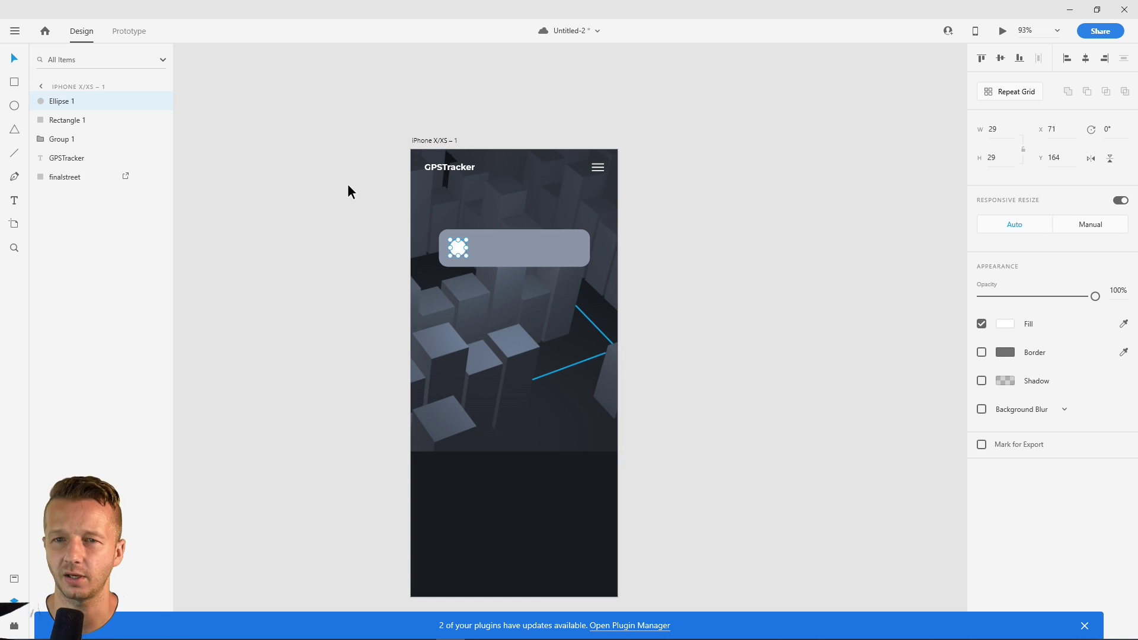
Search the PhotoSplash plugin for PERSON photos to fill the circle
left_click(15, 31)
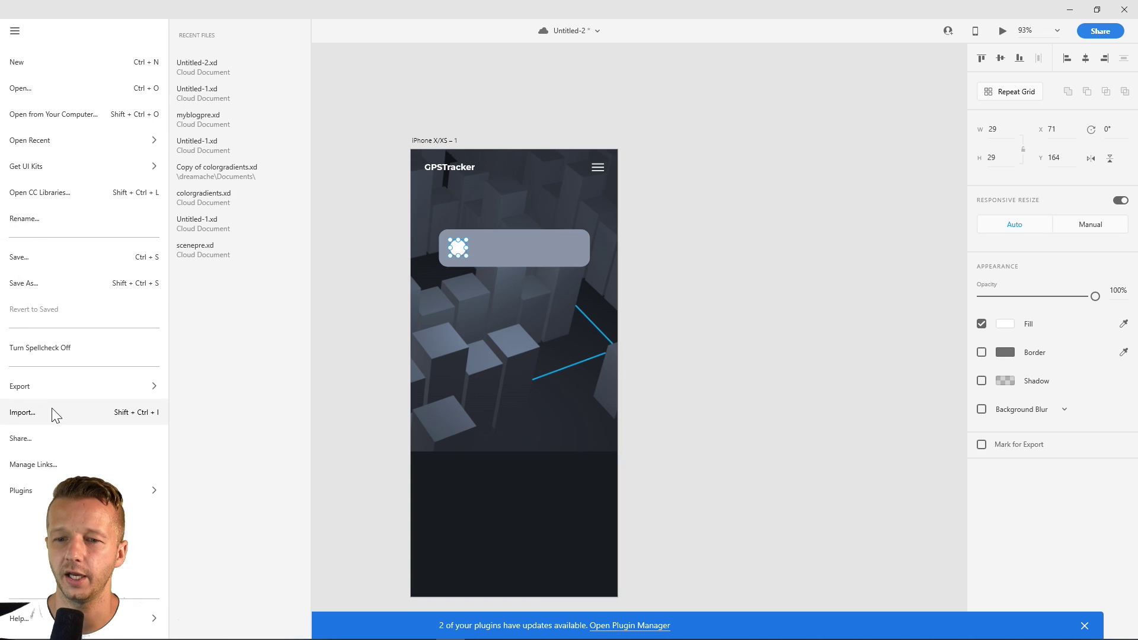
mouse_move(54, 490)
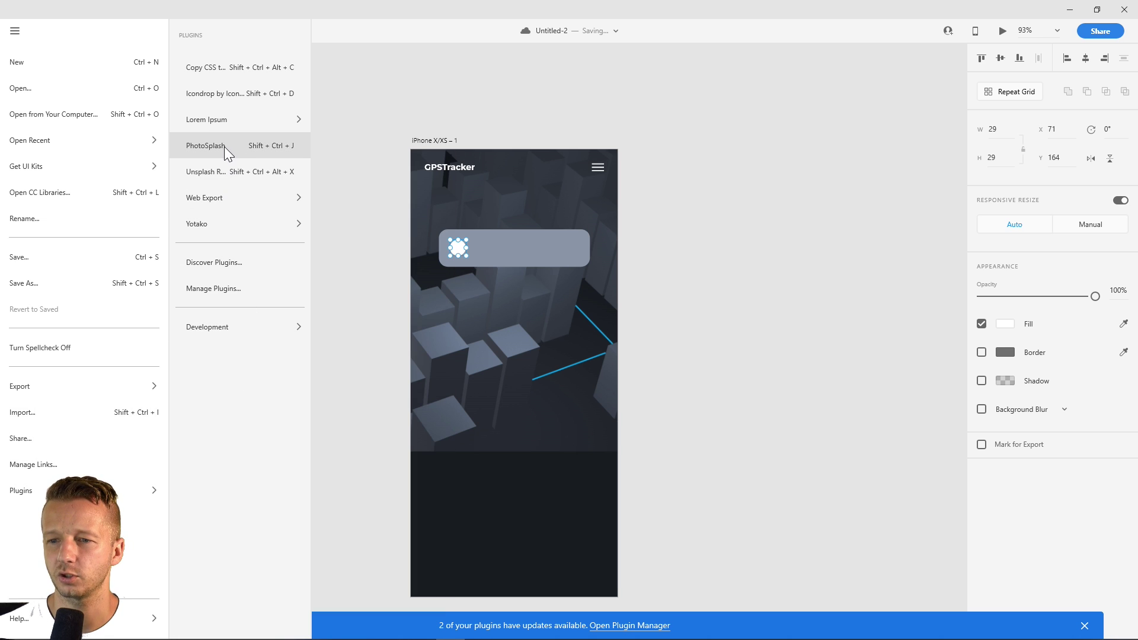
left_click(224, 147)
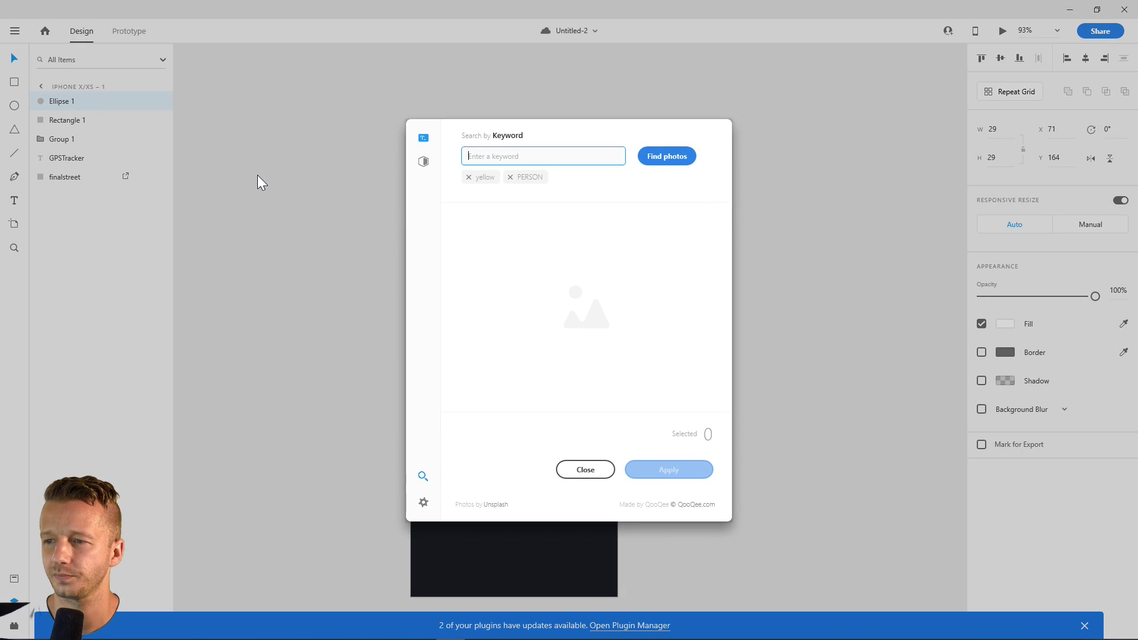
type("yellow")
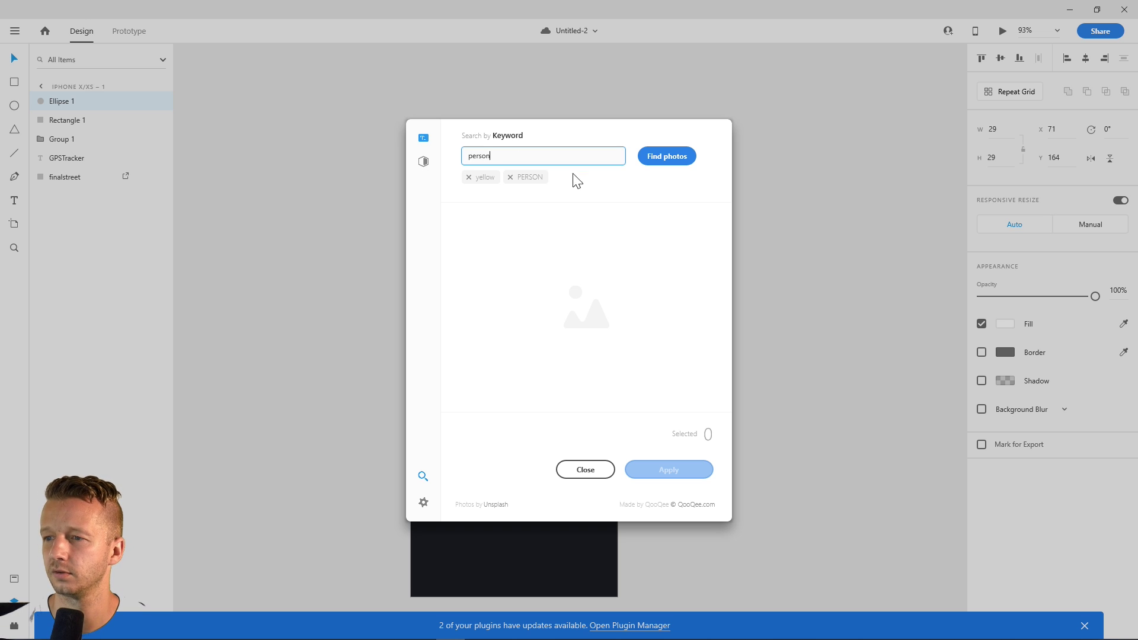
left_click(529, 178)
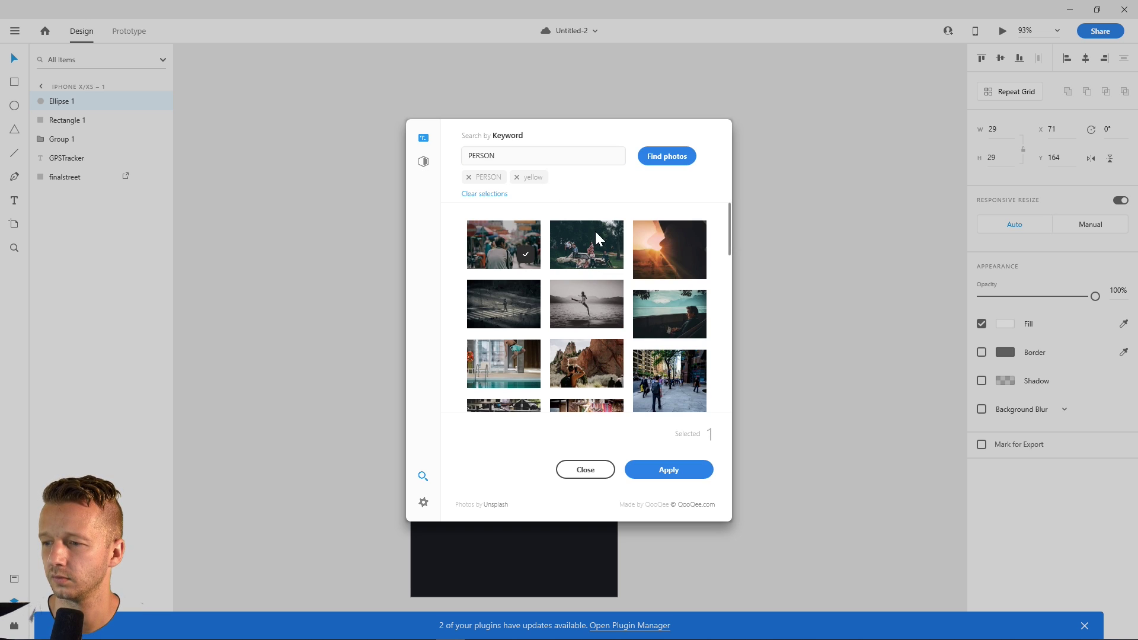
Try filling the circle with the PhotoSplash portrait of a dark-haired woman behind a window
scroll(561, 250, "down", 5)
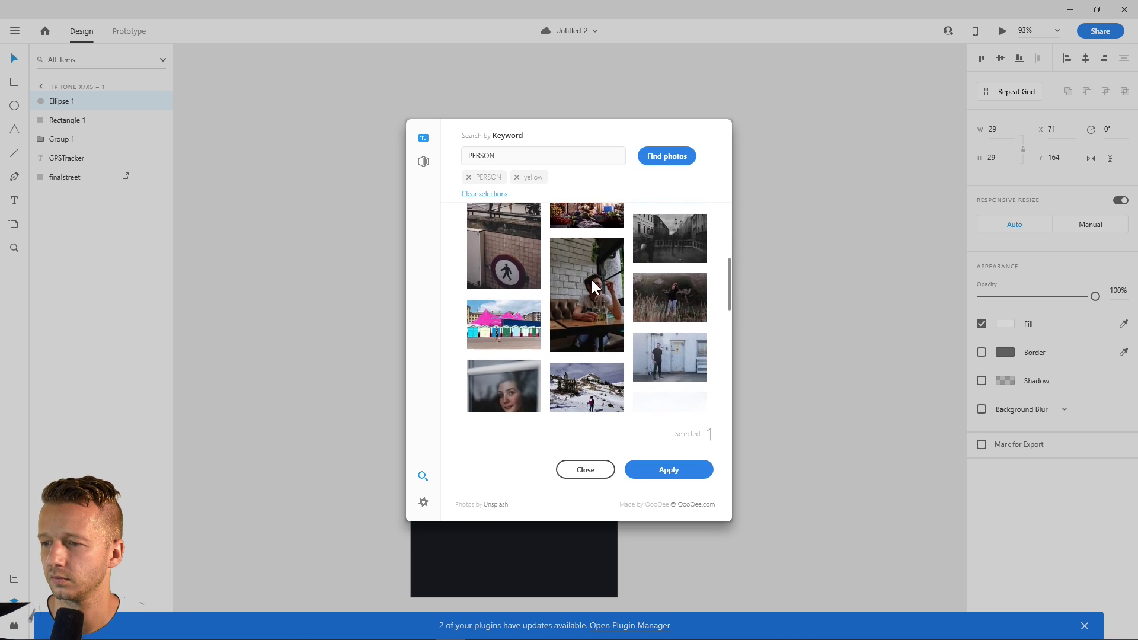
scroll(592, 282, "down", 1)
left_click(491, 314)
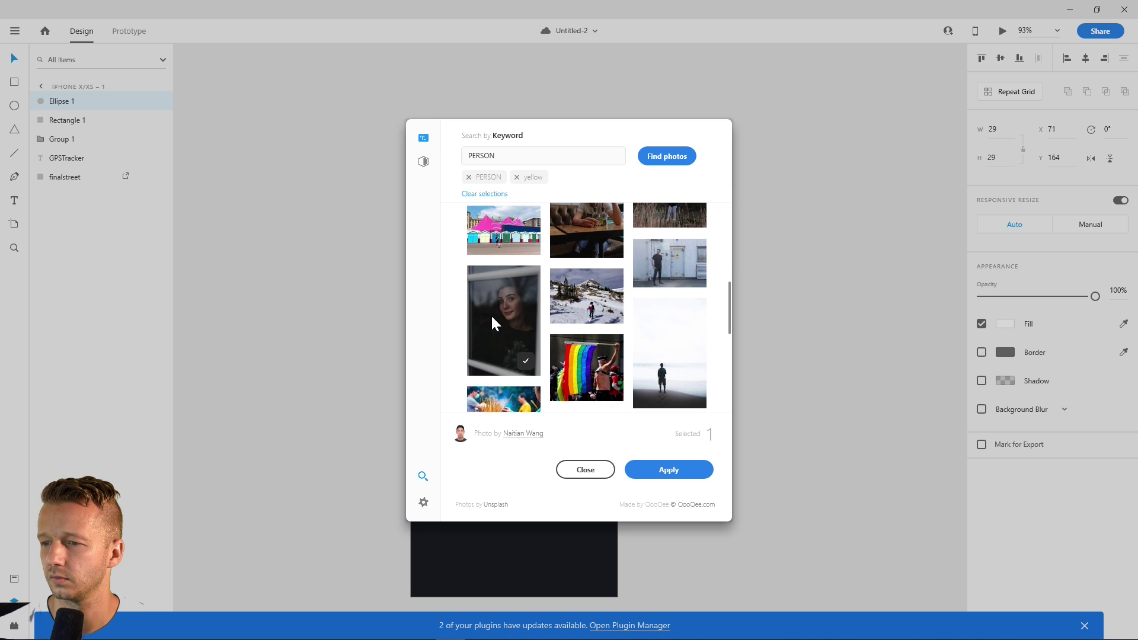
left_click(491, 314)
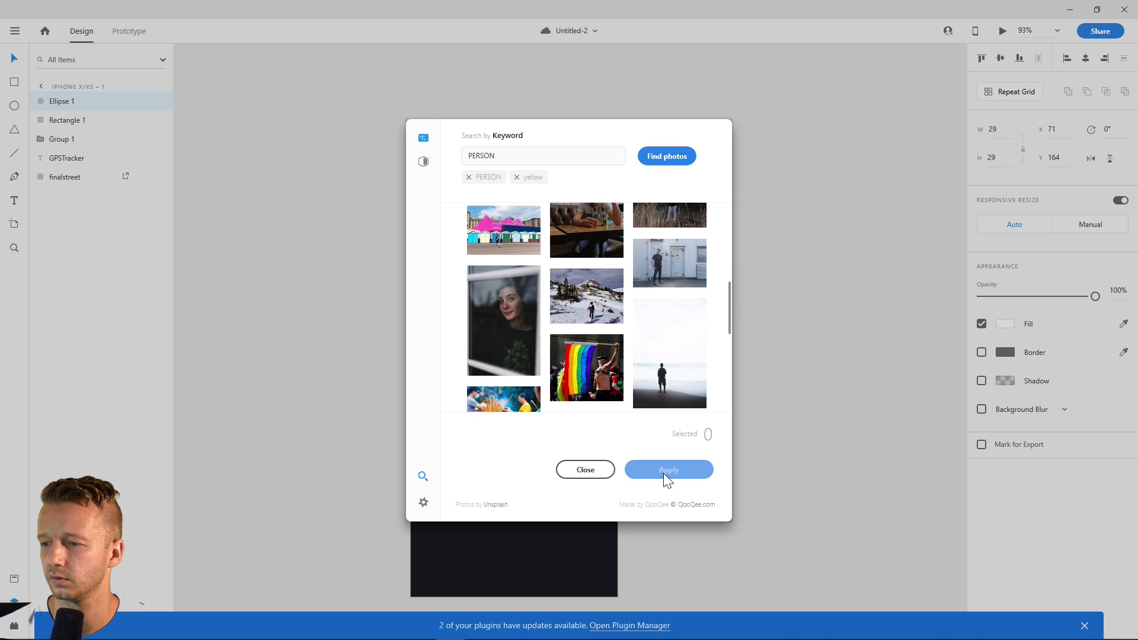
left_click(663, 473)
left_click(515, 322)
left_click(682, 479)
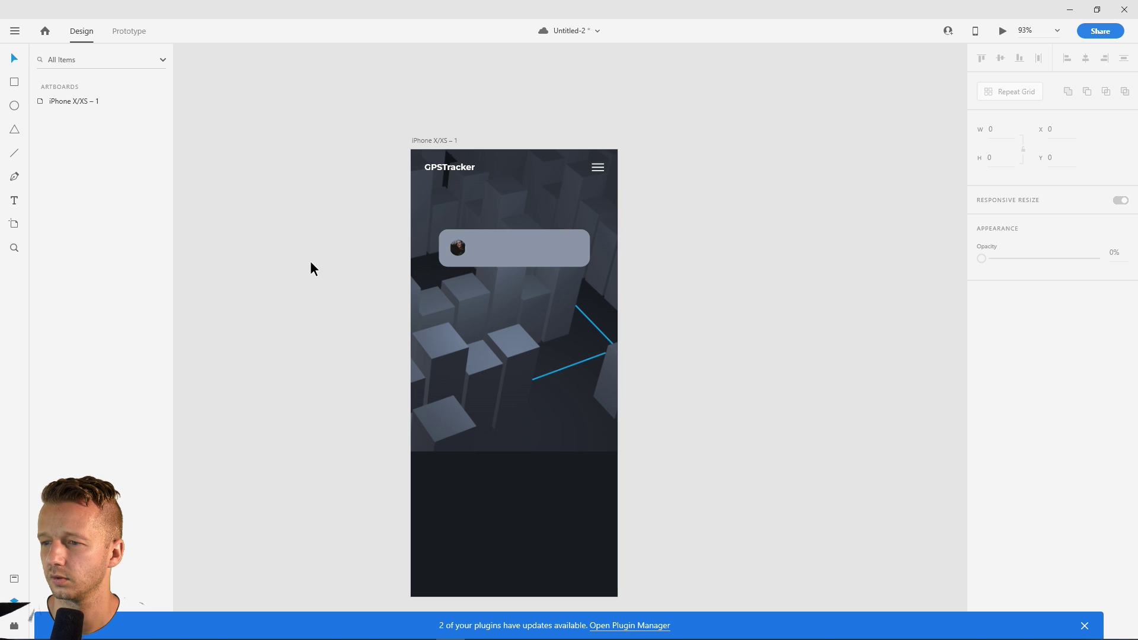
Undo the circle's photo fill, search the plugin catalogue for avatar and install the UI Faces plugin
left_click(14, 31)
mouse_move(83, 490)
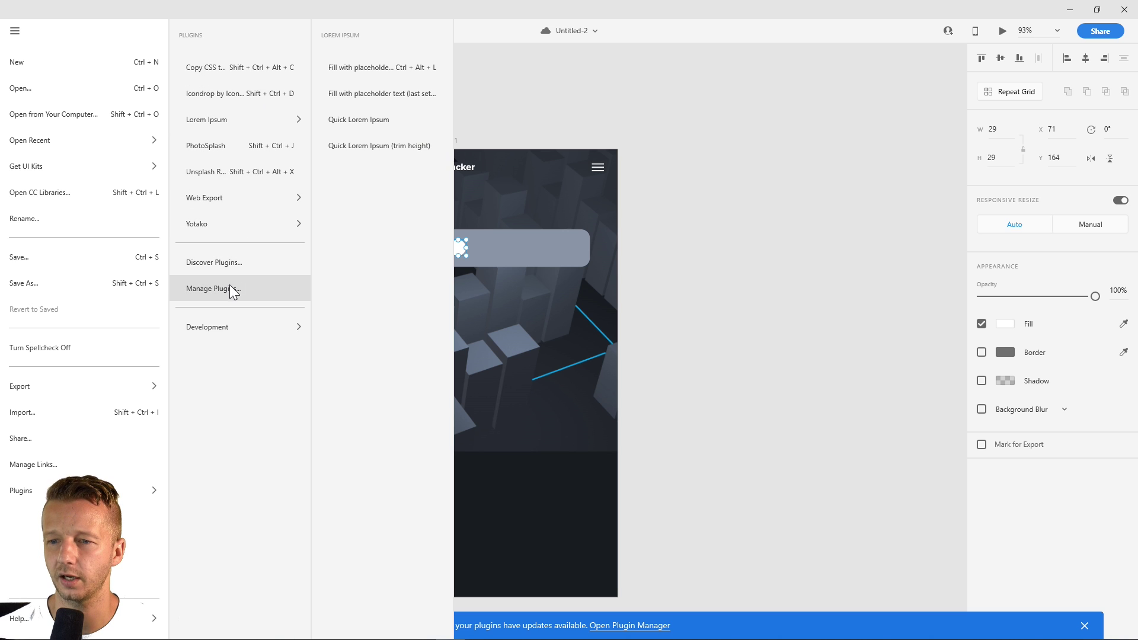
left_click(230, 267)
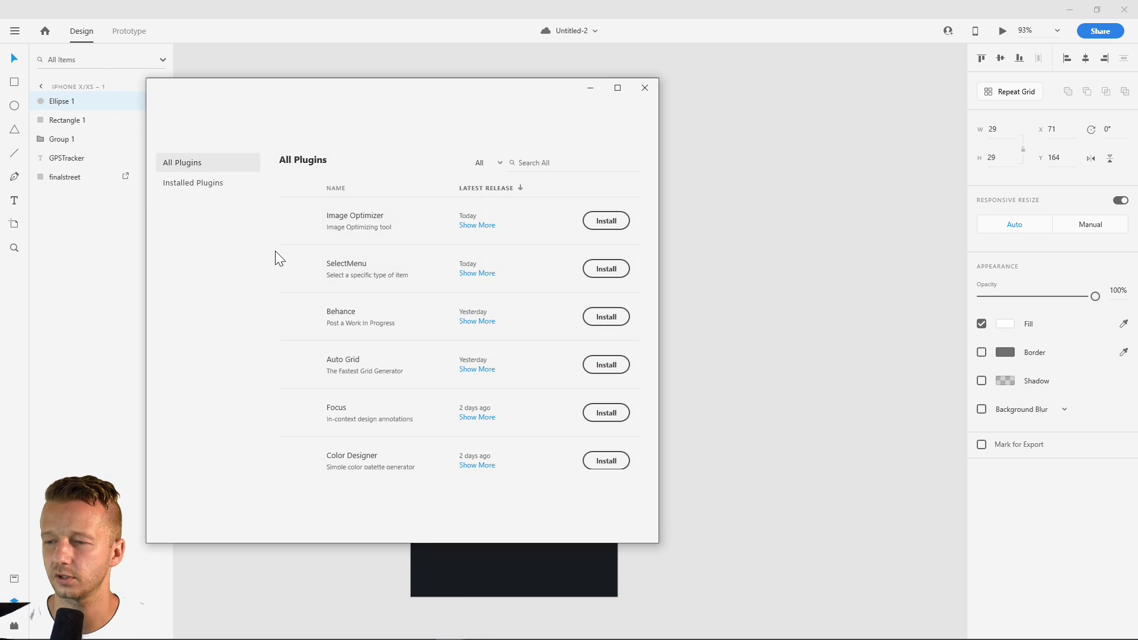
left_click(544, 164)
type("avatar")
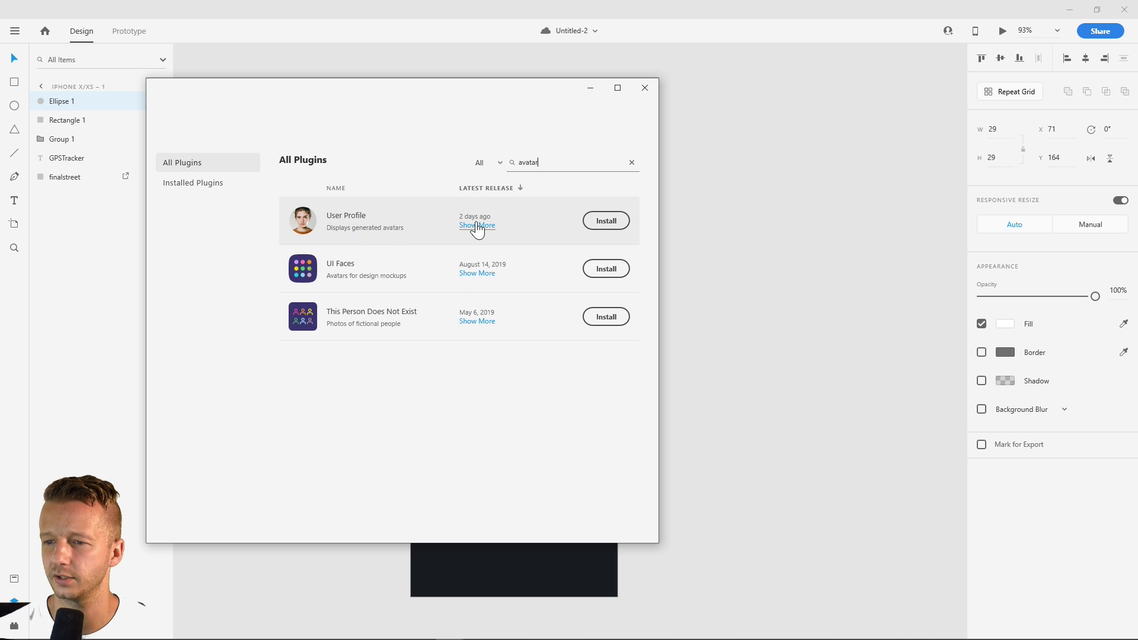
left_click(614, 274)
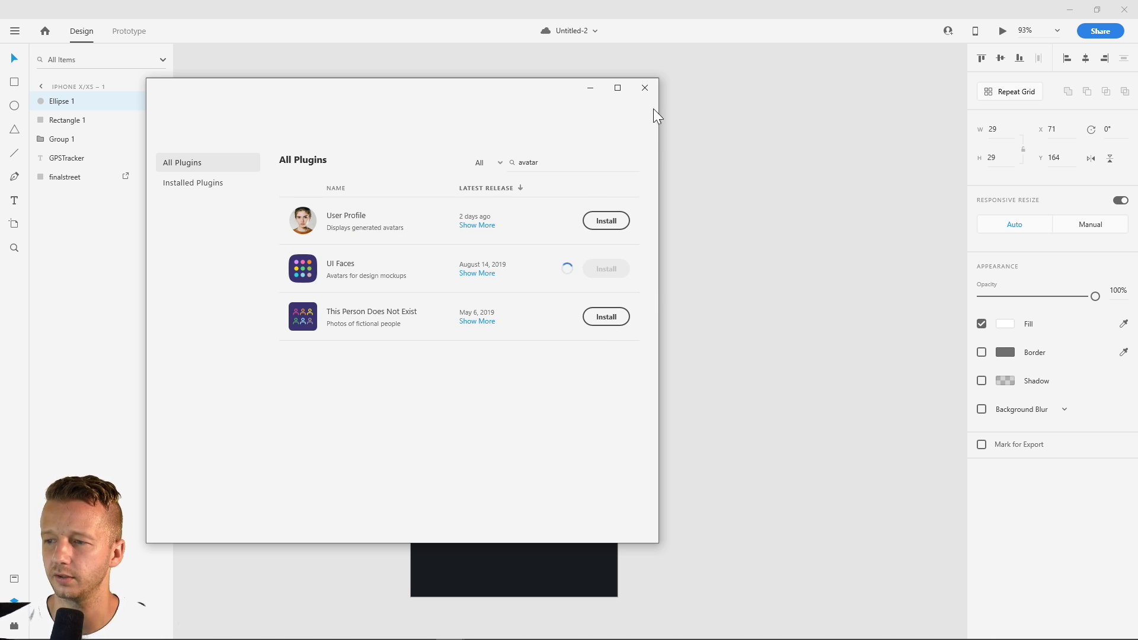
left_click(646, 89)
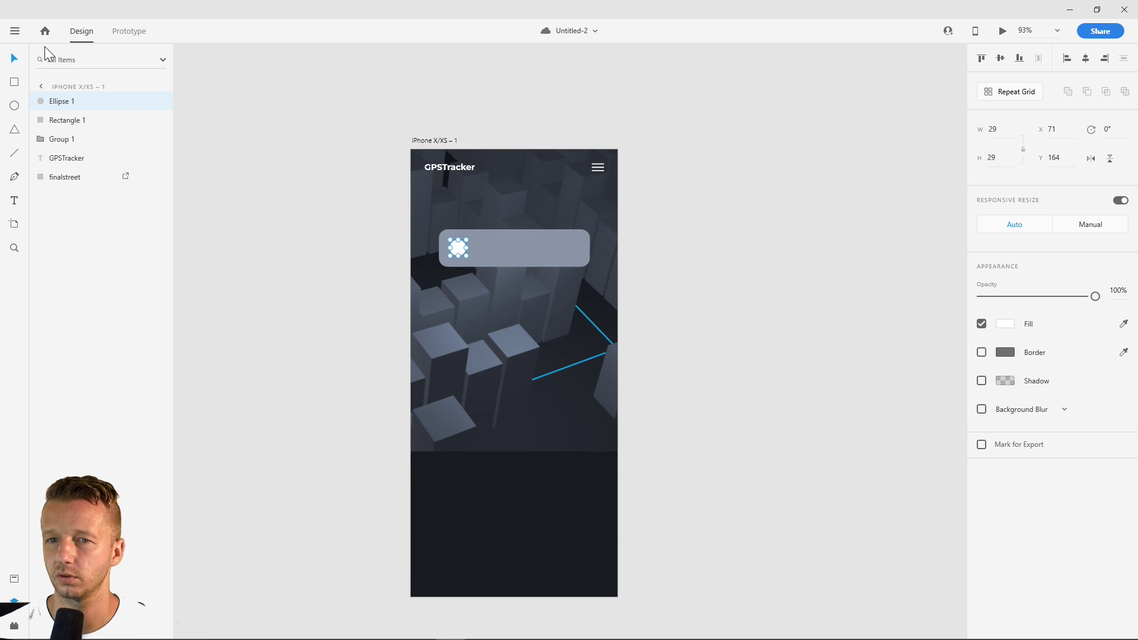
Fill the circle with a male avatar sourced from Unsplash.com using the UI Faces plugin
left_click(16, 32)
mouse_move(44, 490)
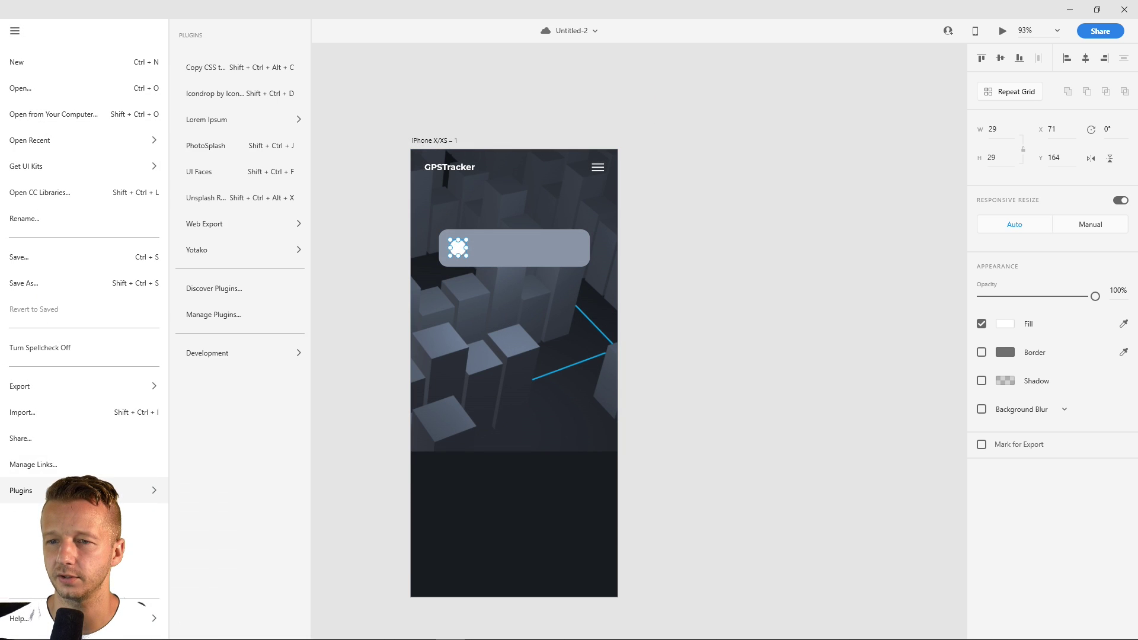
left_click(205, 189)
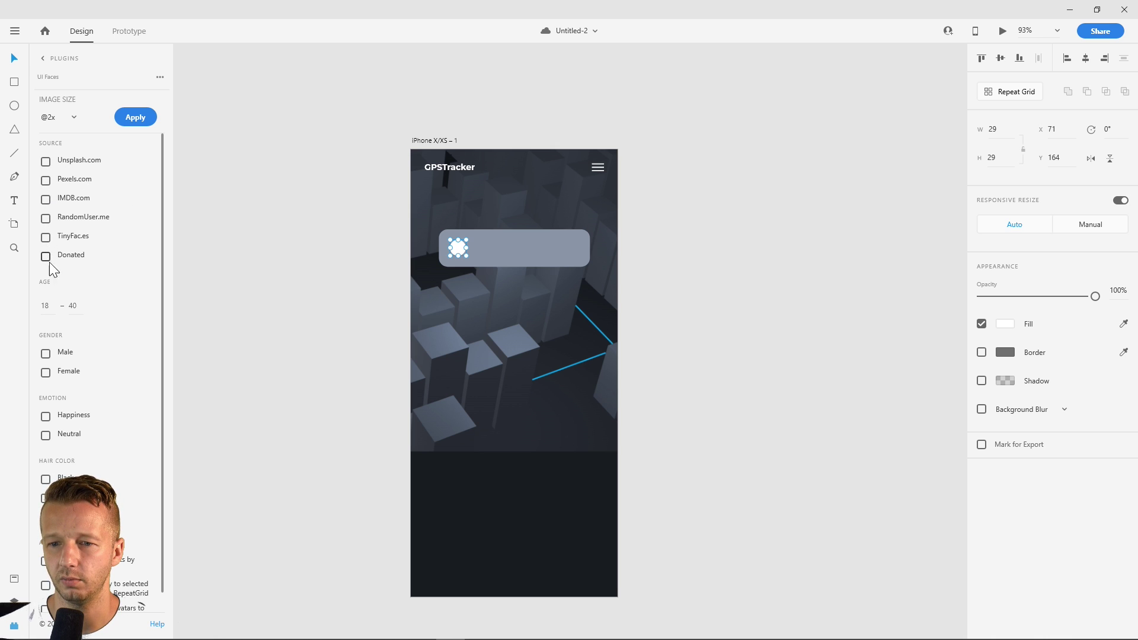
left_click(45, 353)
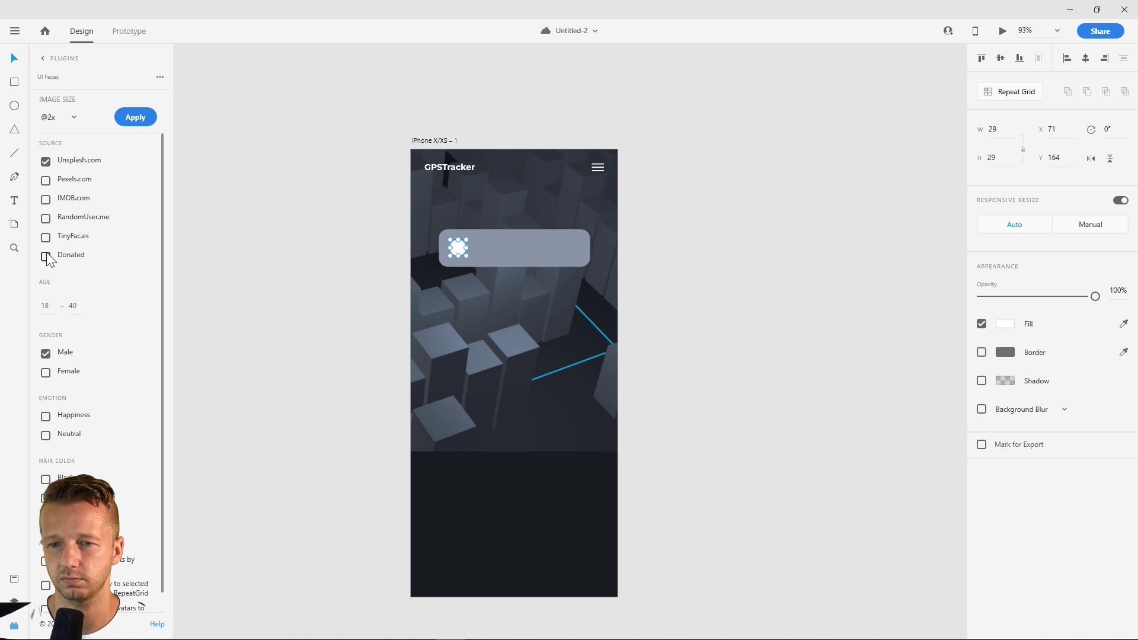
left_click(139, 119)
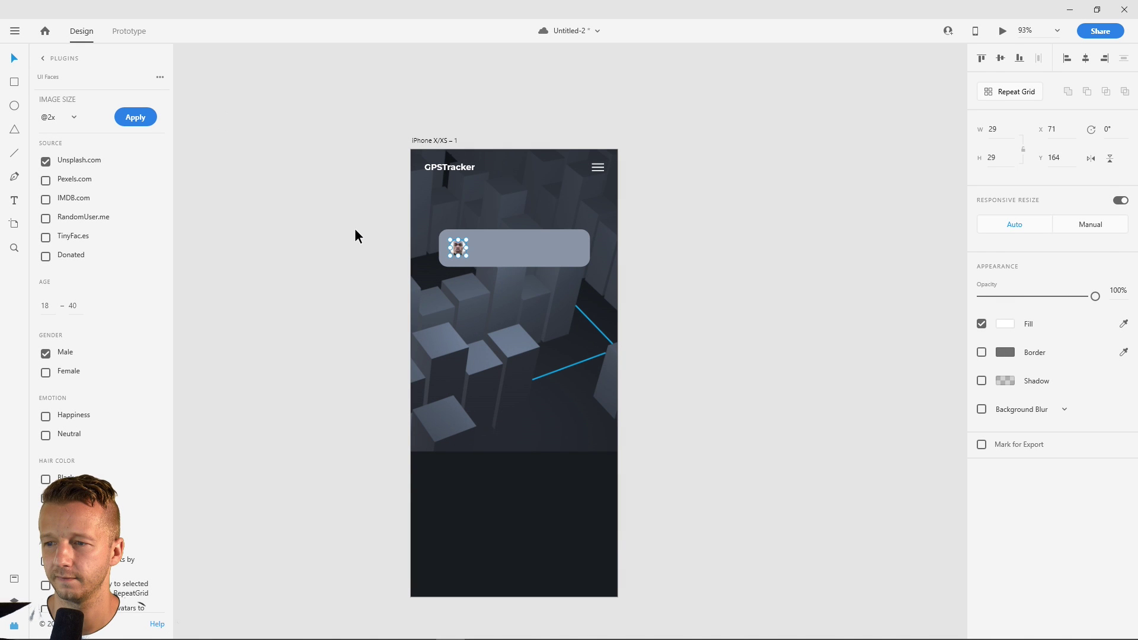
left_click(355, 230)
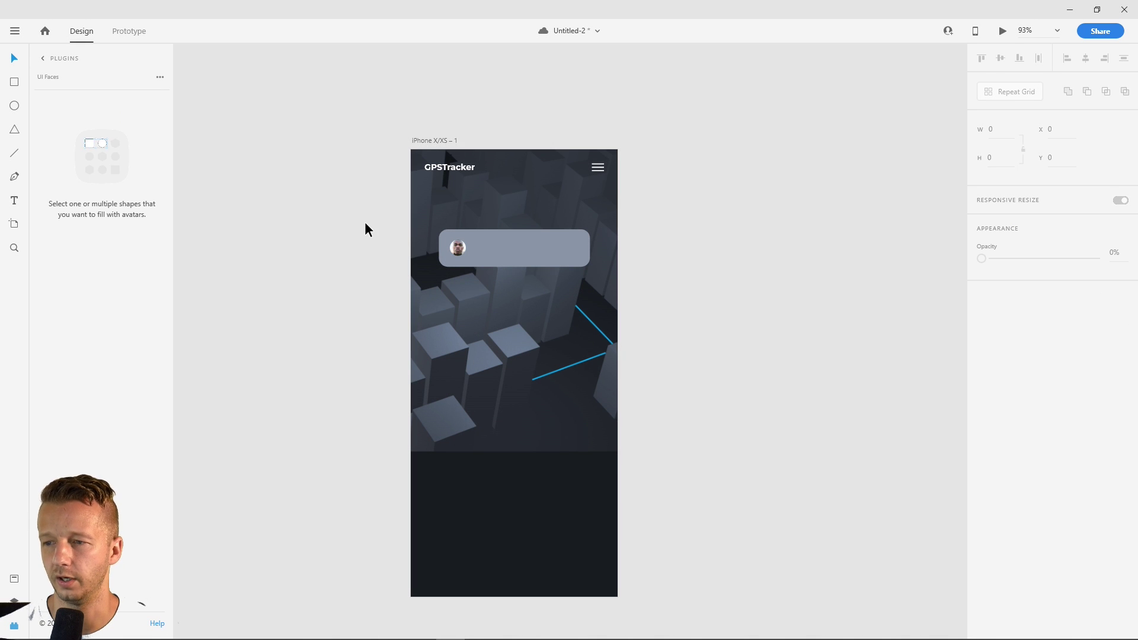
Draw an area text box about 180 × 31 px beside the avatar at X 116, Y 164
scroll(384, 273, "up", 5, "ctrl")
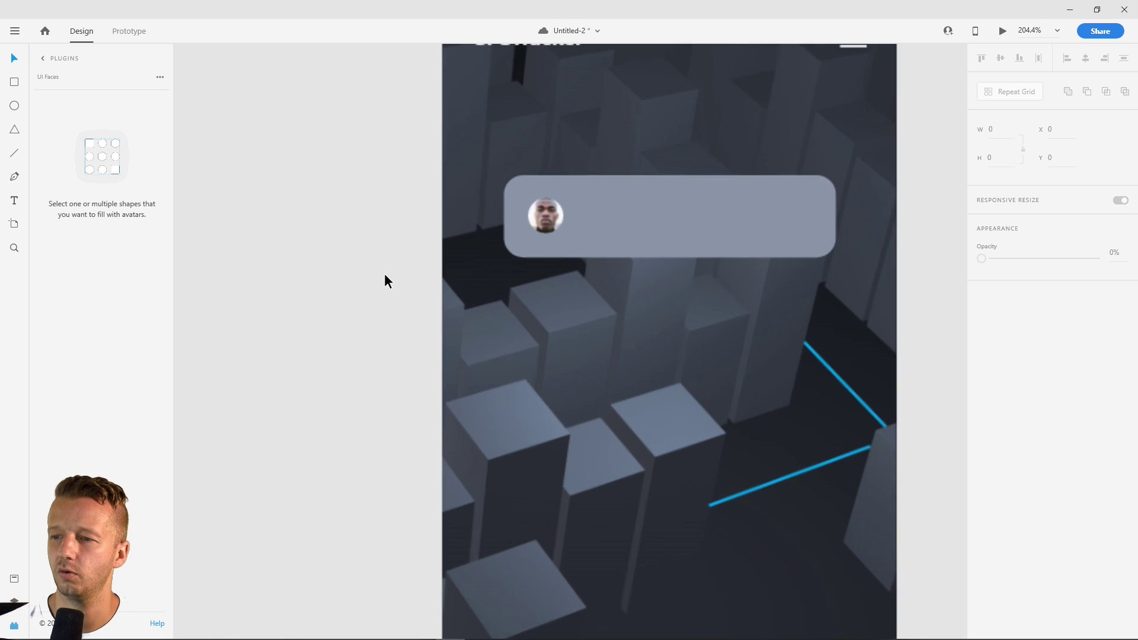
left_click_drag(381, 221, 296, 279)
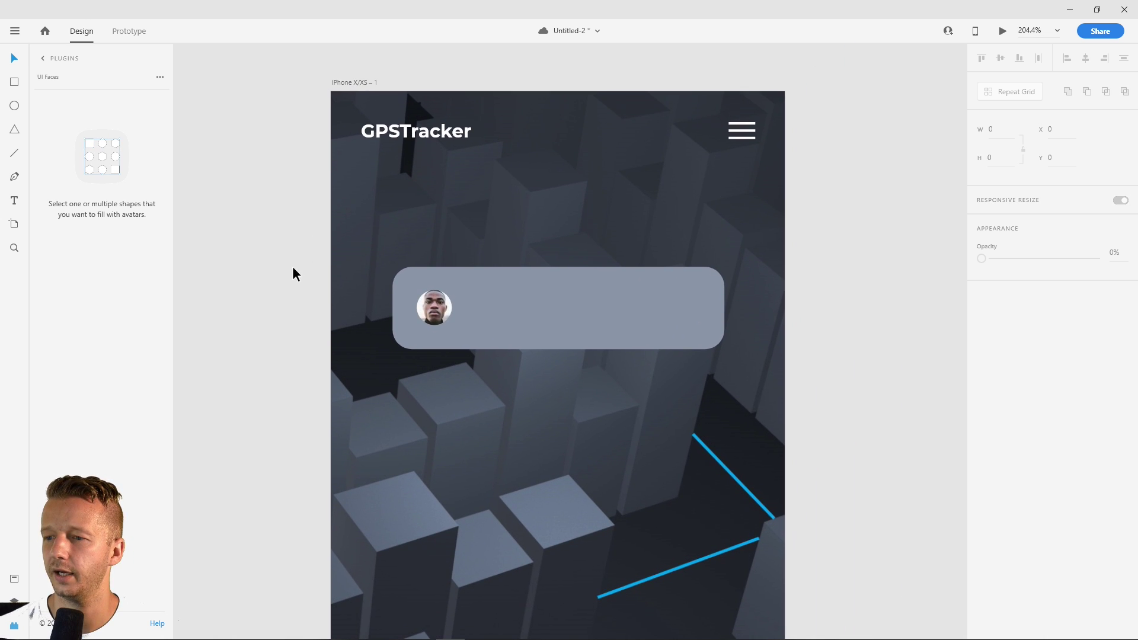
left_click(15, 202)
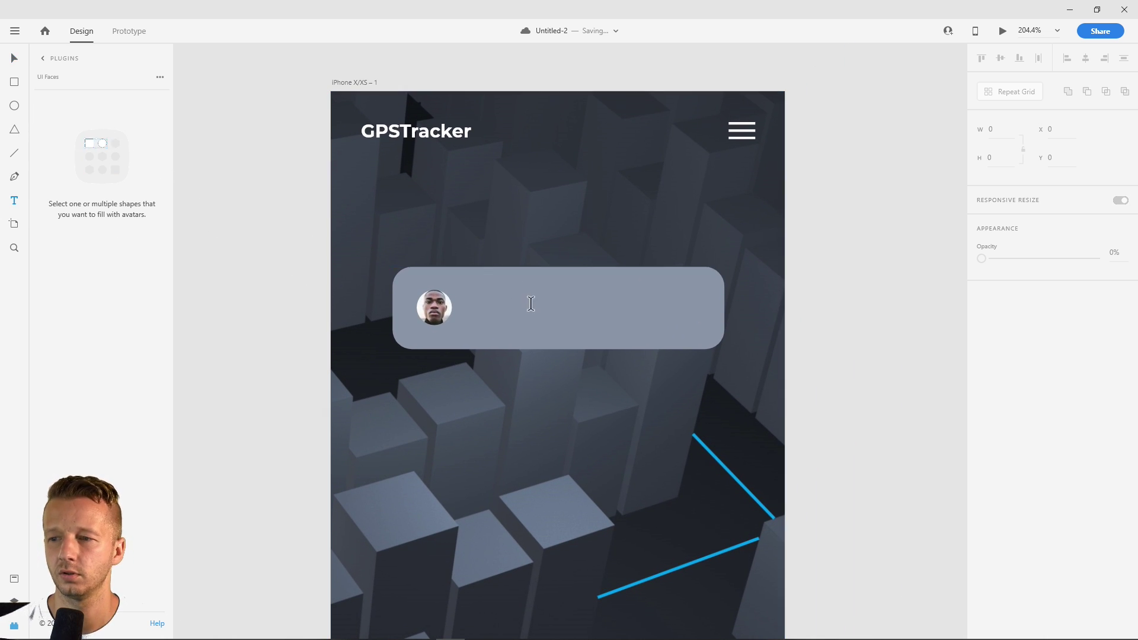
left_click_drag(472, 291, 689, 328)
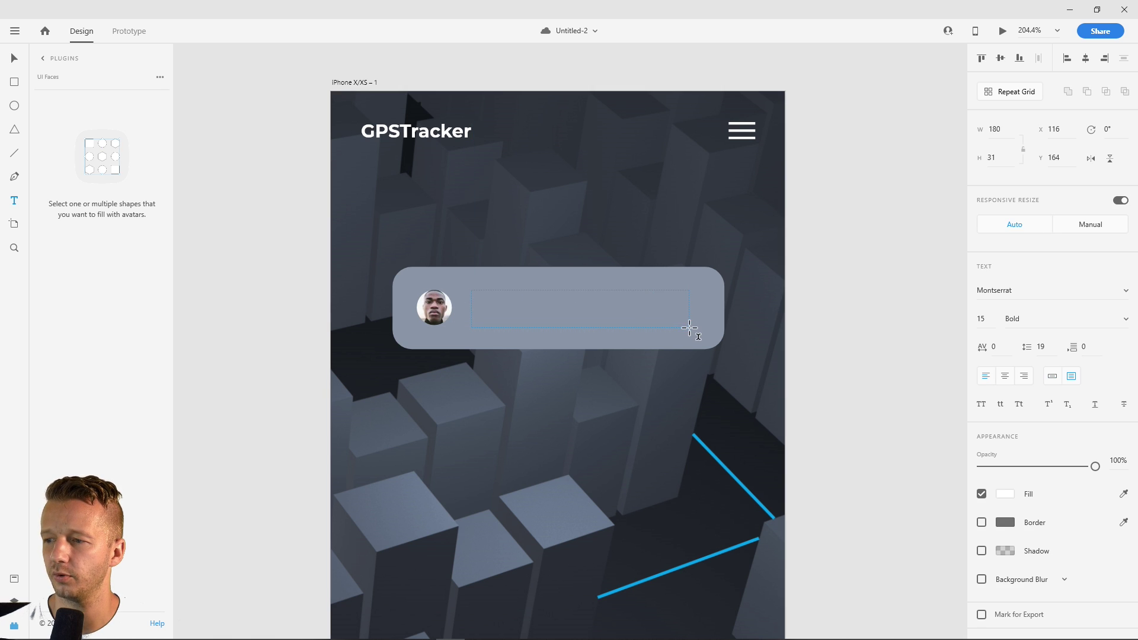
Enter the quoted message "Hey, pick me up, where are you at?" in the text box beside the avatar
type("\"Jsdfjksdf")
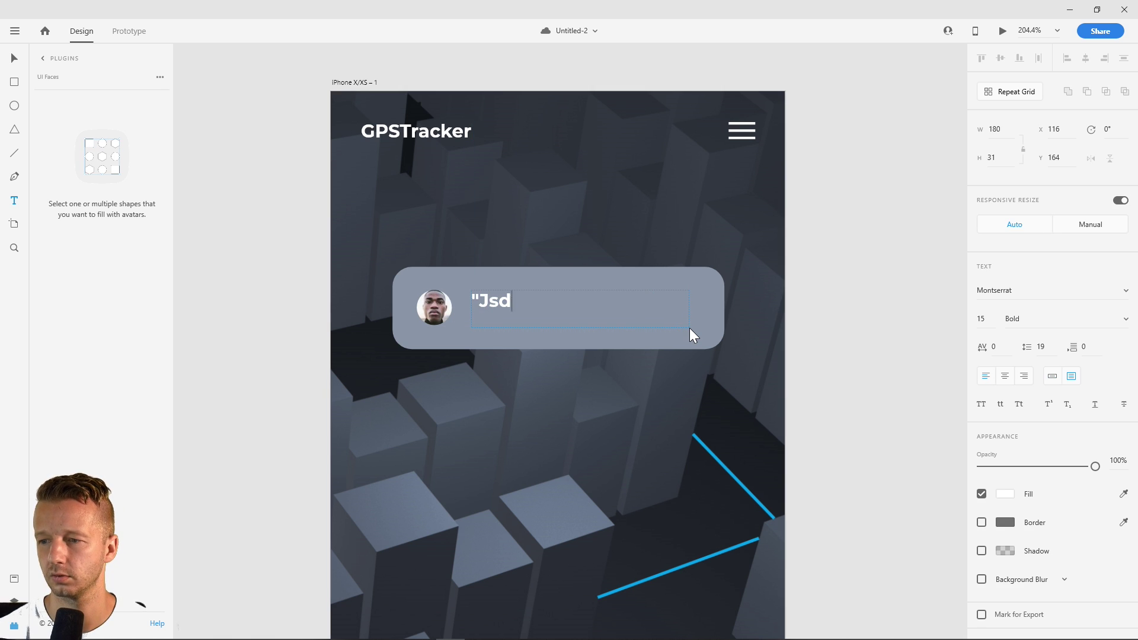
key("BackSpace")
key("BackSpace")
key("BackSpace")
key("BackSpace")
key("BackSpace")
key("BackSpace")
key("BackSpace")
key("BackSpace")
key("BackSpace")
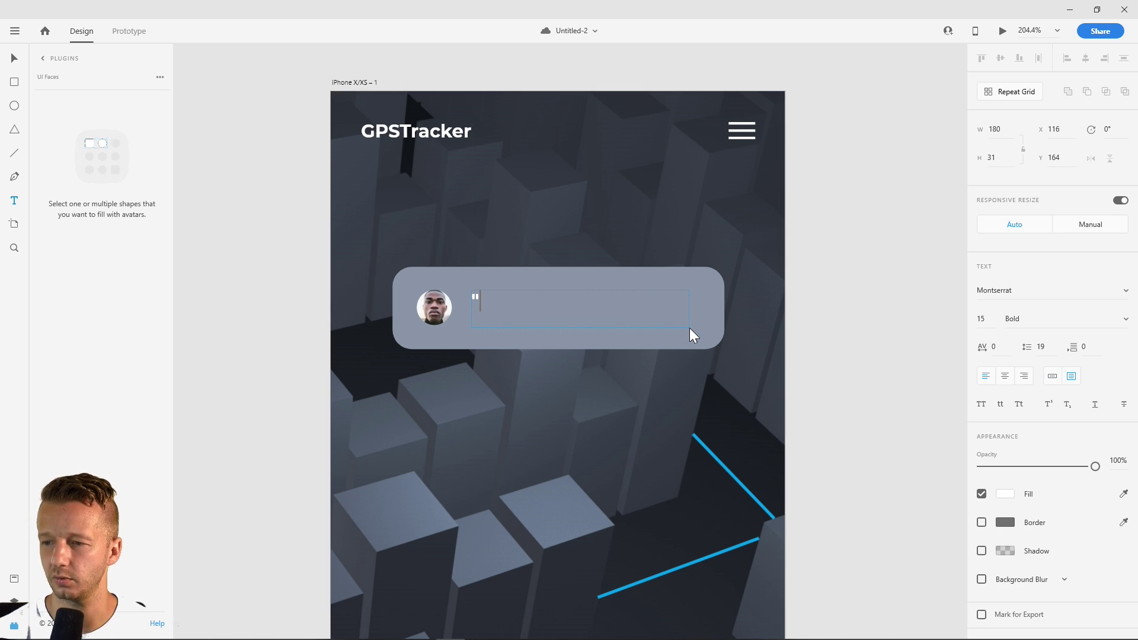
type("Hey, pick")
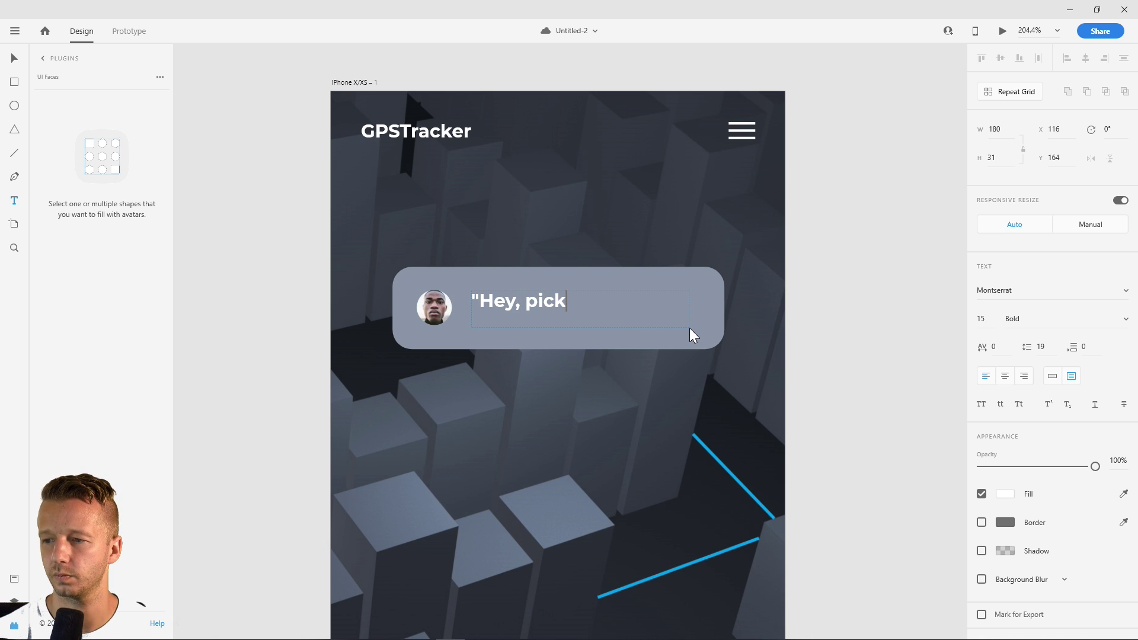
type(" me up, where")
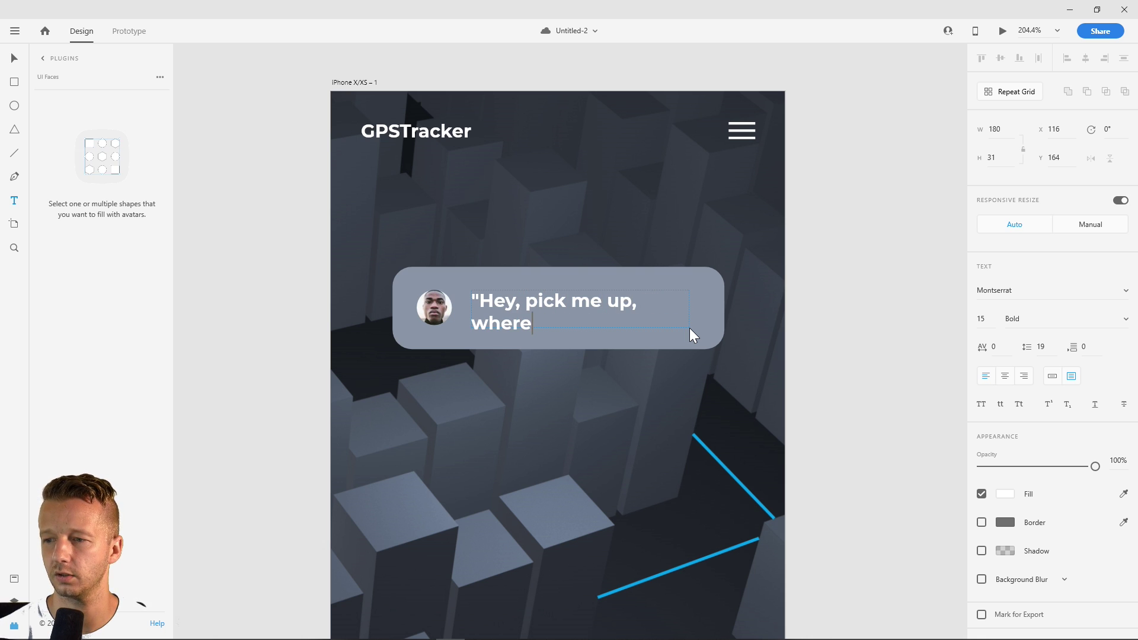
type(" are you at?")
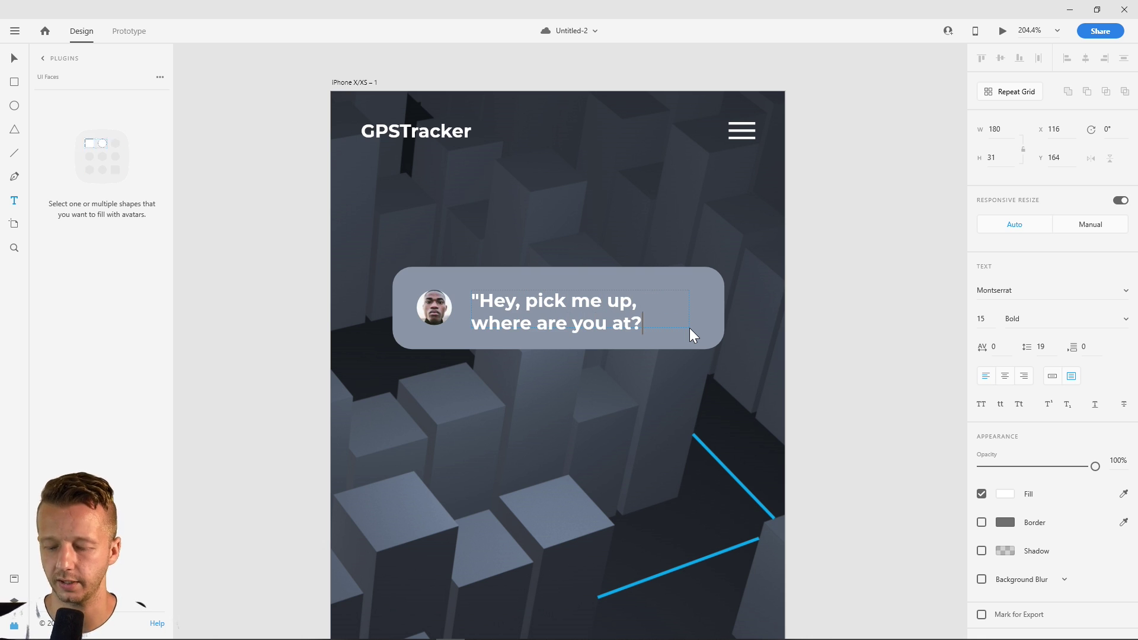
type("\"")
key("Escape")
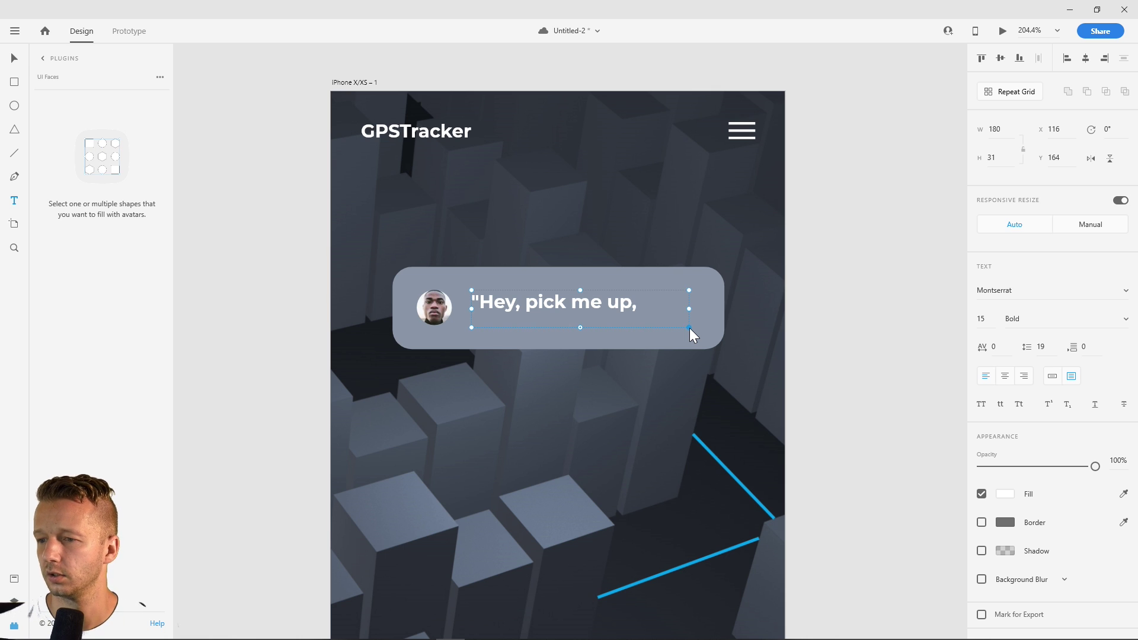
Set the message text to font size 10 and Medium weight, and deselect it
left_click(992, 319)
key("Down")
key("Down")
key("Down")
key("Down")
key("Down")
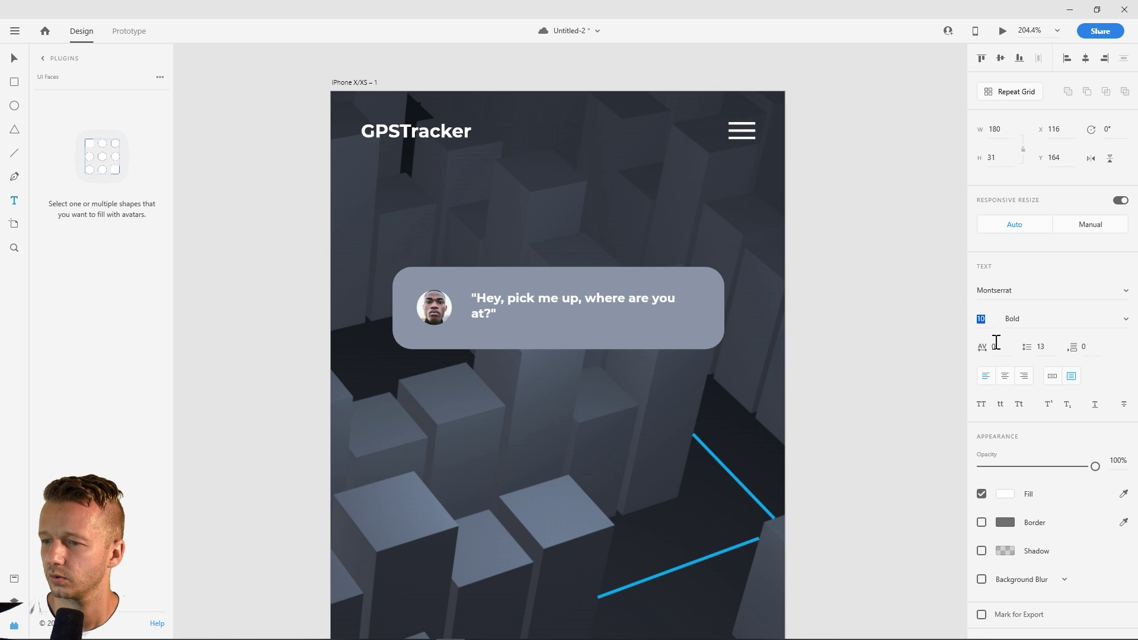
key("Return")
left_click(1127, 320)
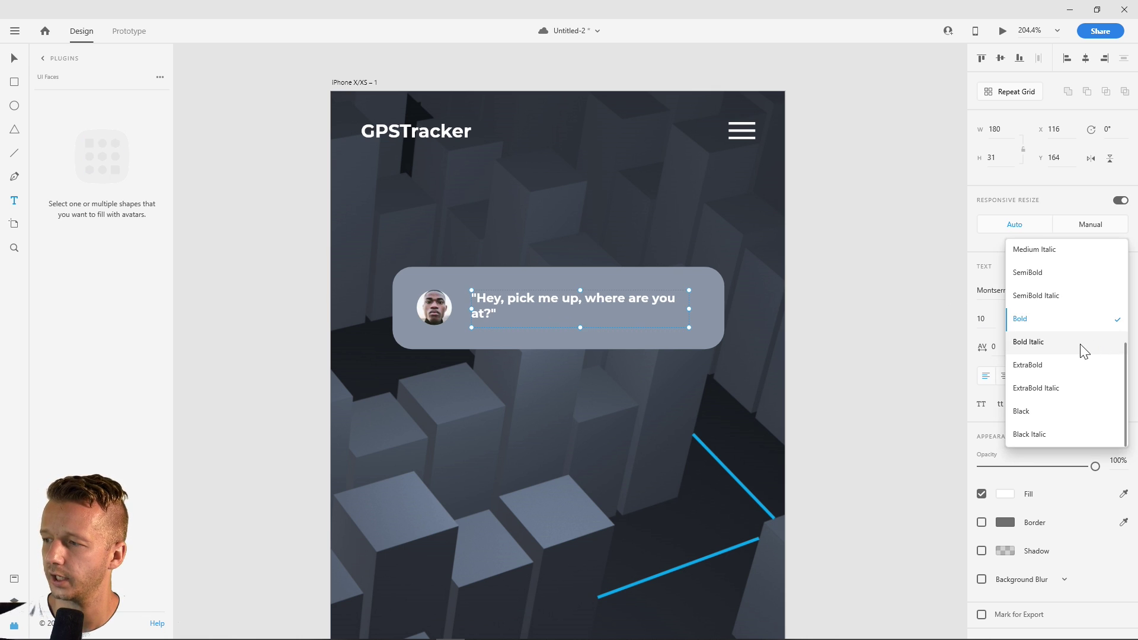
scroll(1053, 287, "up", 2)
left_click(1050, 289)
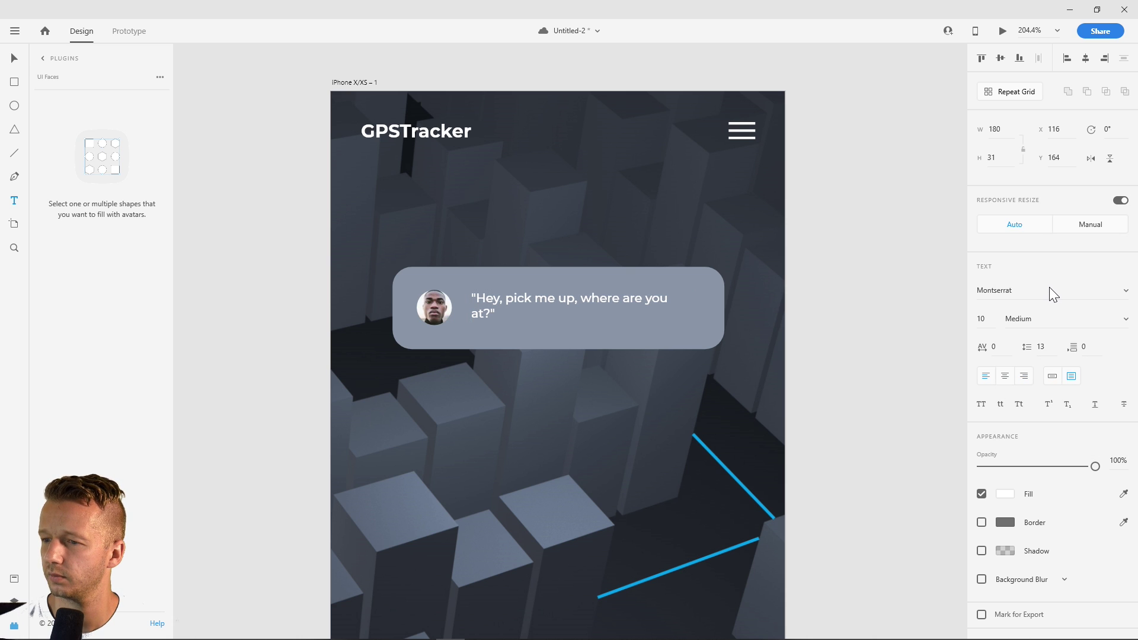
left_click(14, 58)
left_click(232, 204)
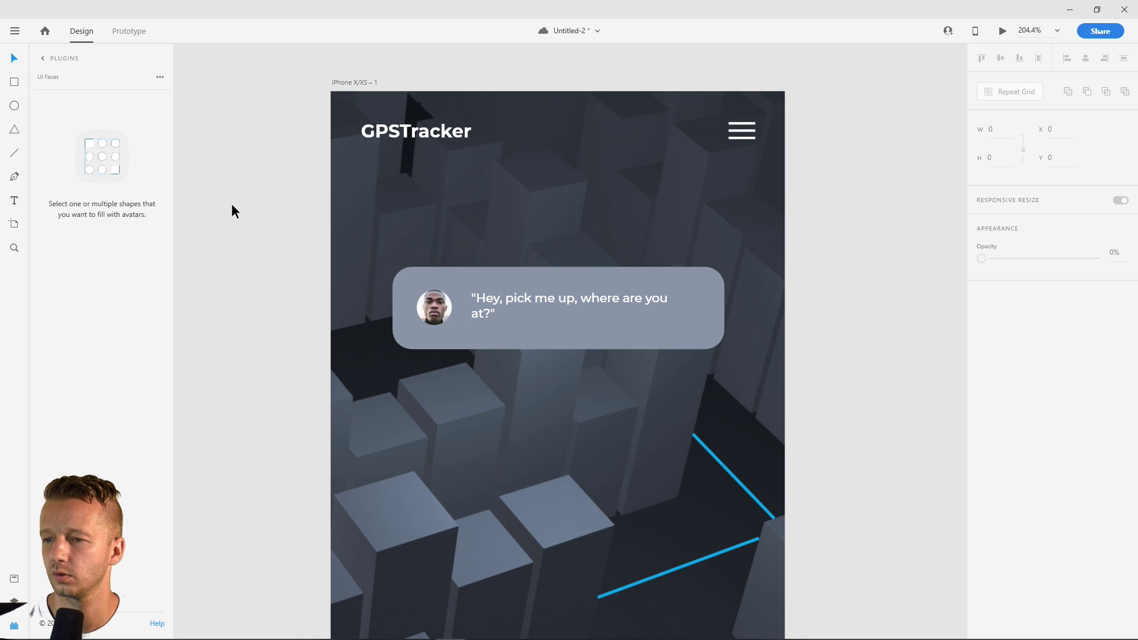
scroll(275, 218, "down", 4, "ctrl")
scroll(277, 218, "up", 3, "ctrl")
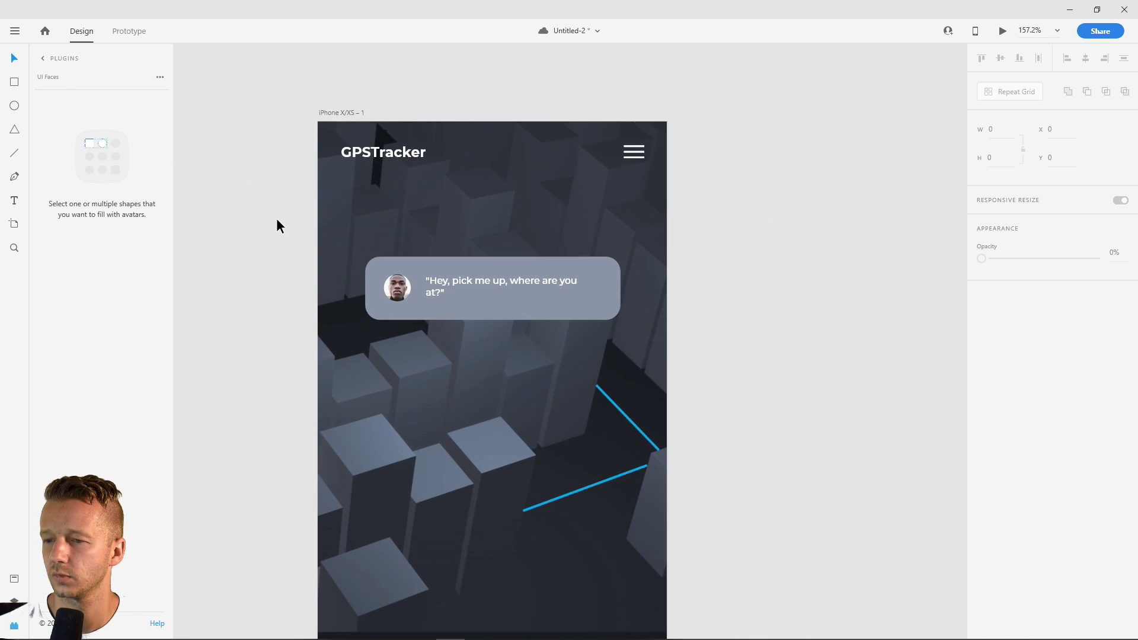
Lighten the message box's fill to pale blue #CBDAEE
scroll(276, 219, "down", 1, "ctrl")
left_click_drag(277, 218, 347, 187)
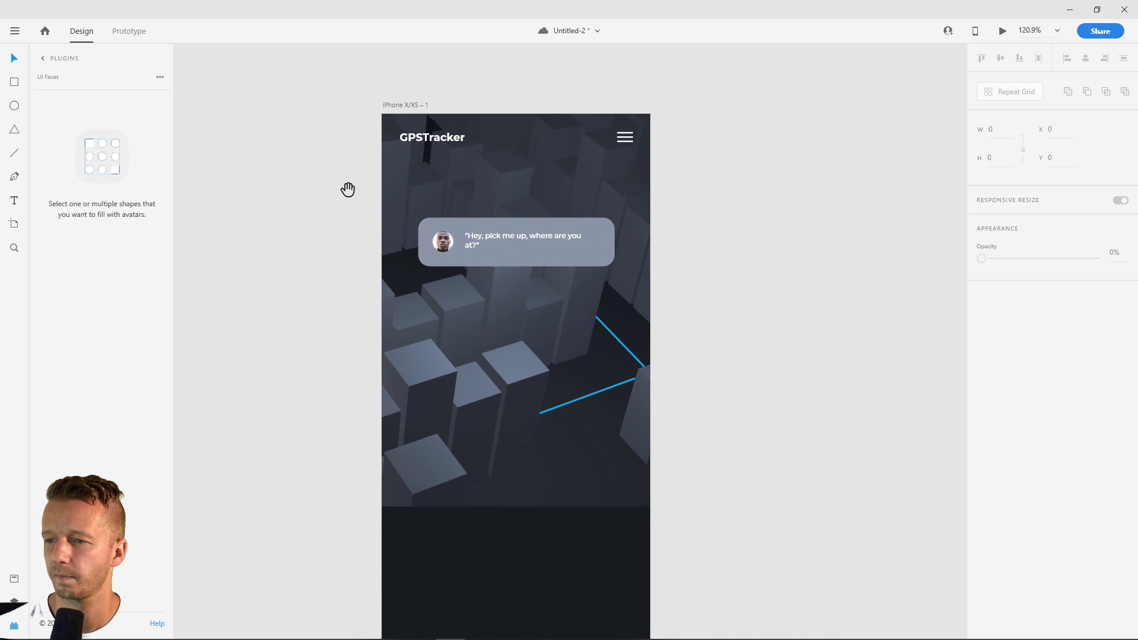
left_click(530, 256)
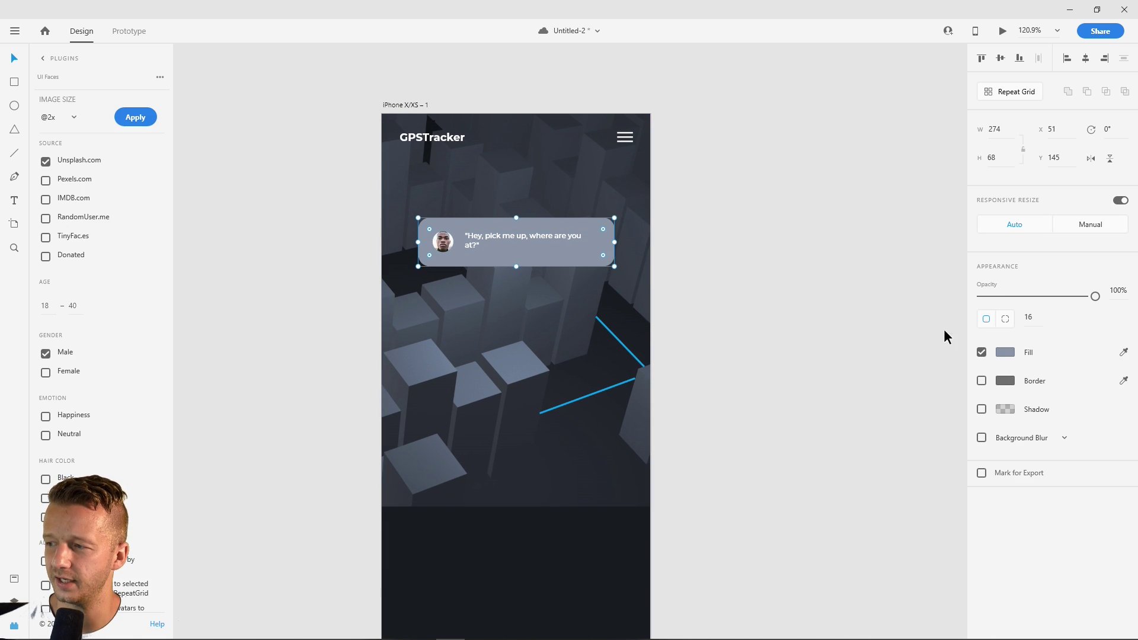
left_click(1003, 350)
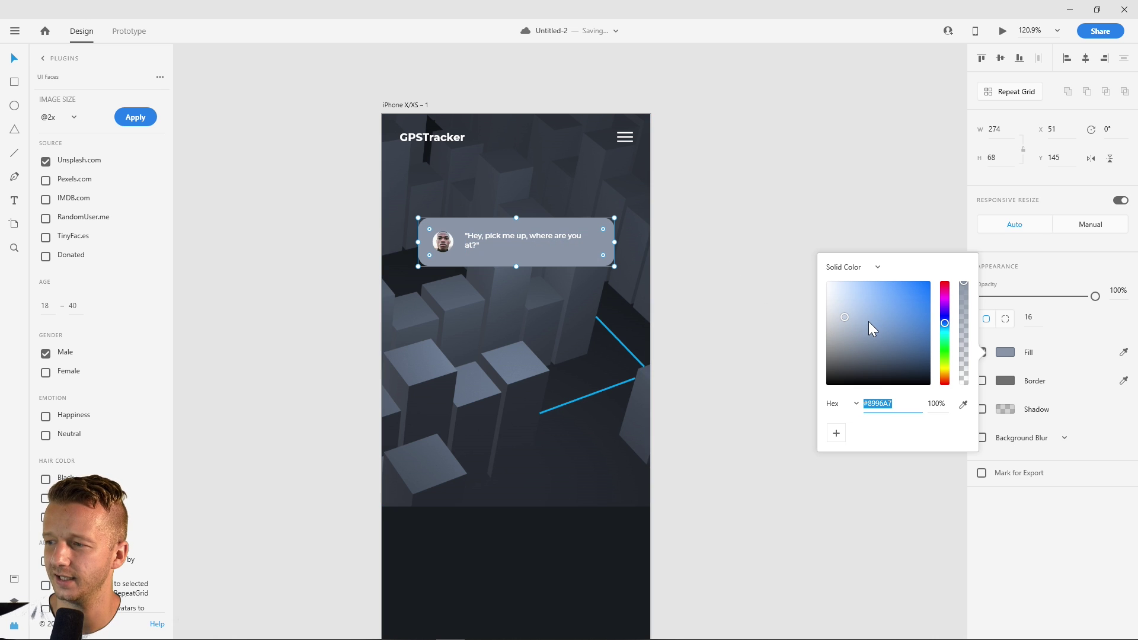
left_click_drag(851, 327, 843, 288)
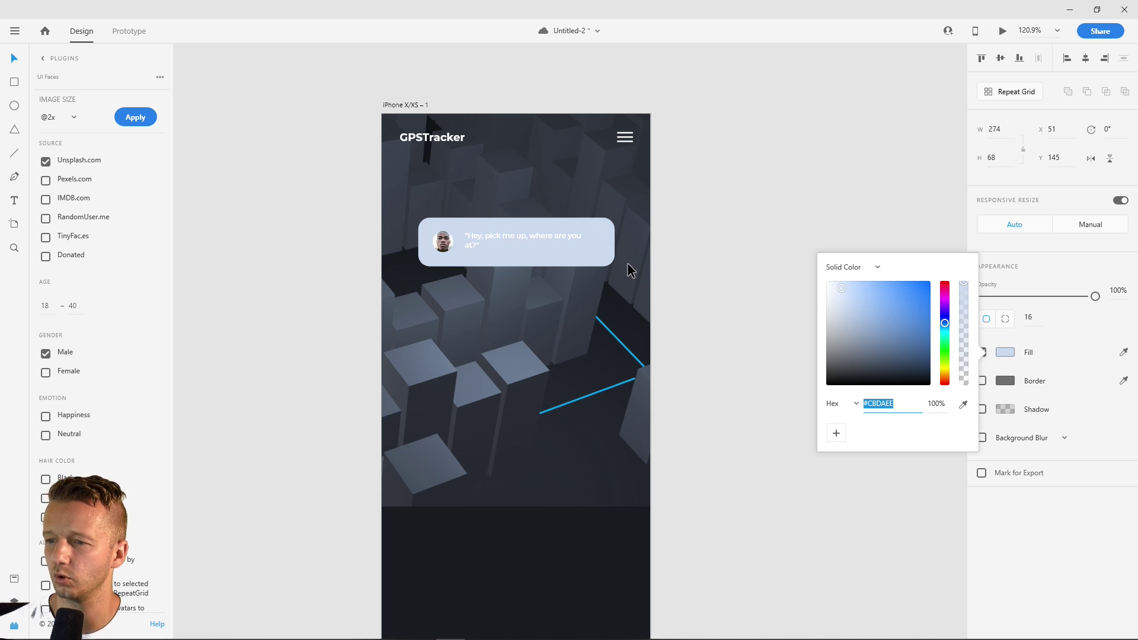
Set the message text's fill colour to black #000000 and deselect it
left_click(501, 234)
left_click(1005, 494)
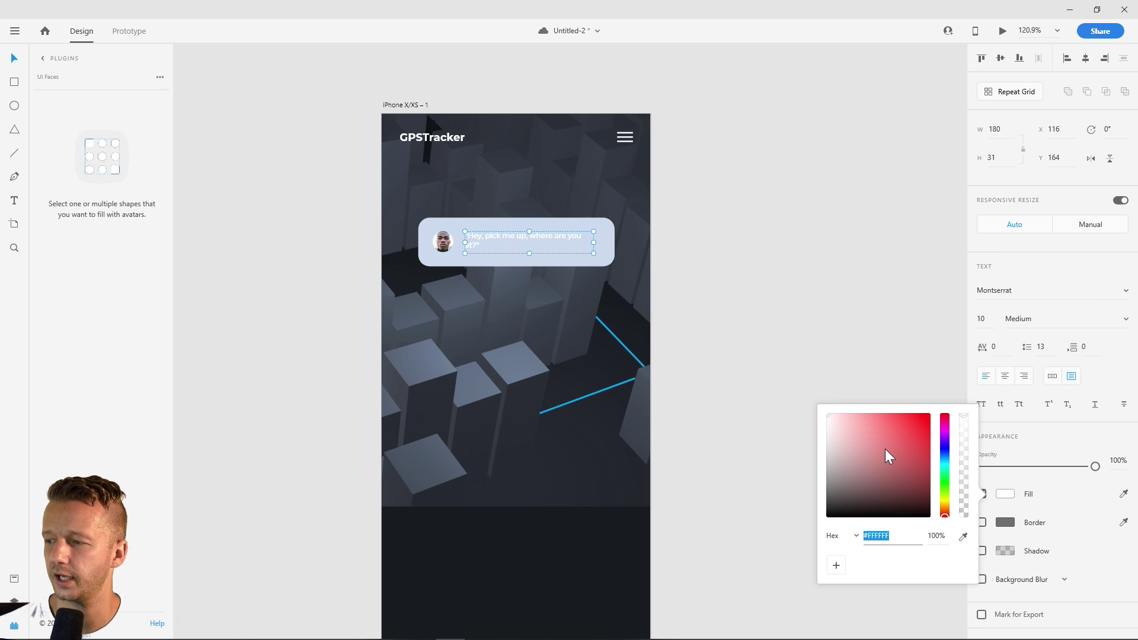
left_click_drag(885, 449, 835, 558)
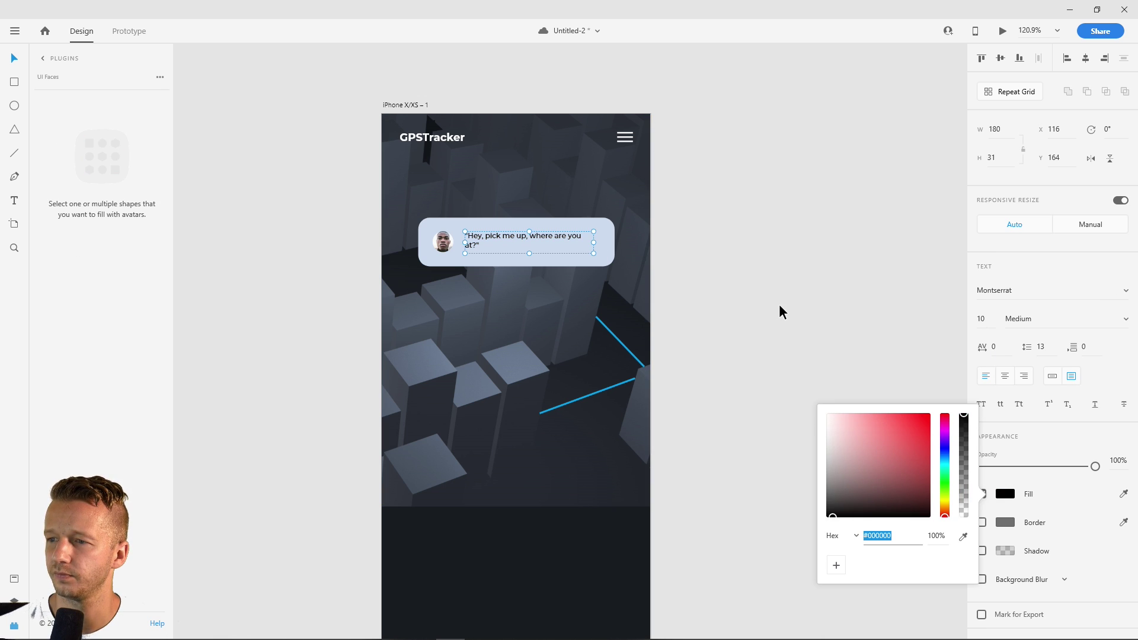
left_click(673, 289)
Move the message text down to Y 167 and add "I'm next to this building!" before its closing quotation mark
left_click(475, 243)
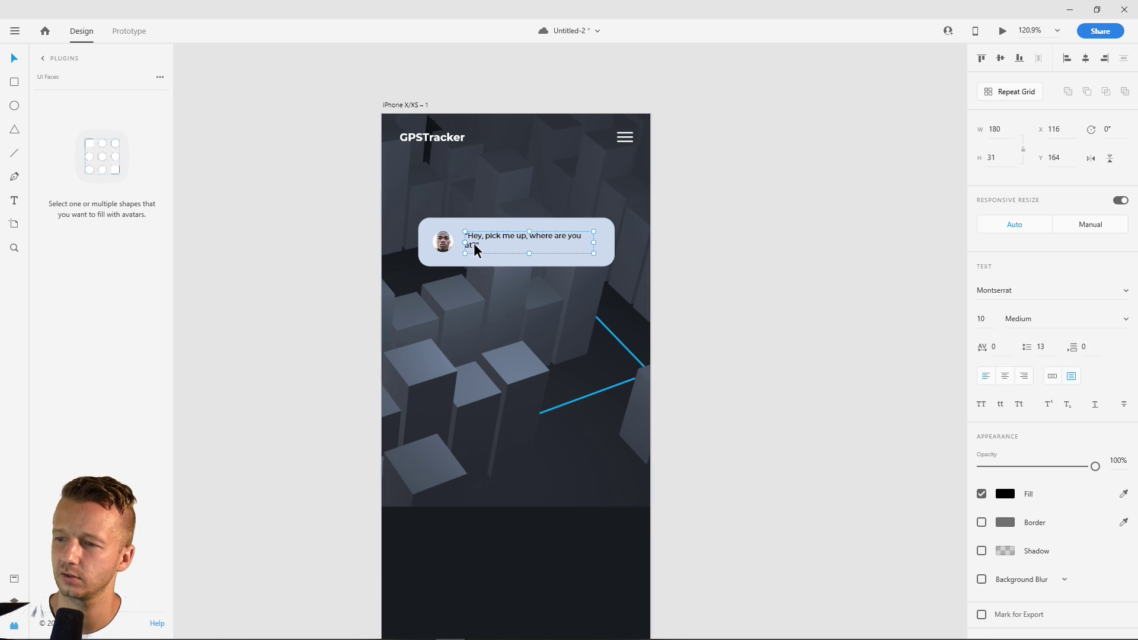
left_click_drag(472, 247, 474, 249)
double_click(476, 247)
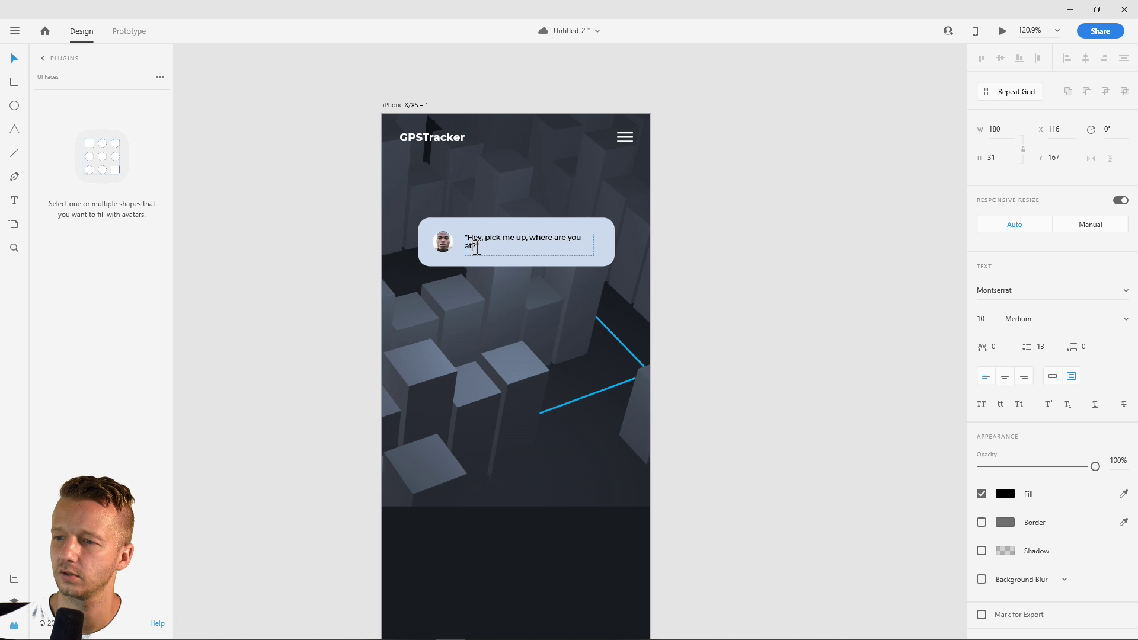
type("I'm next to this building")
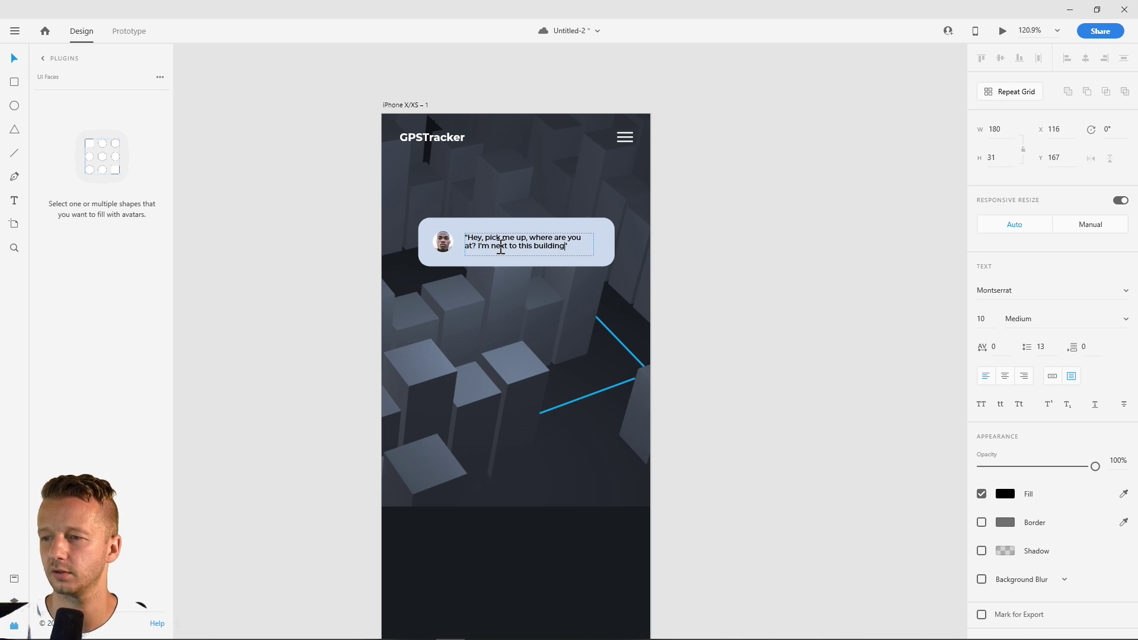
key("BackSpace")
type("!")
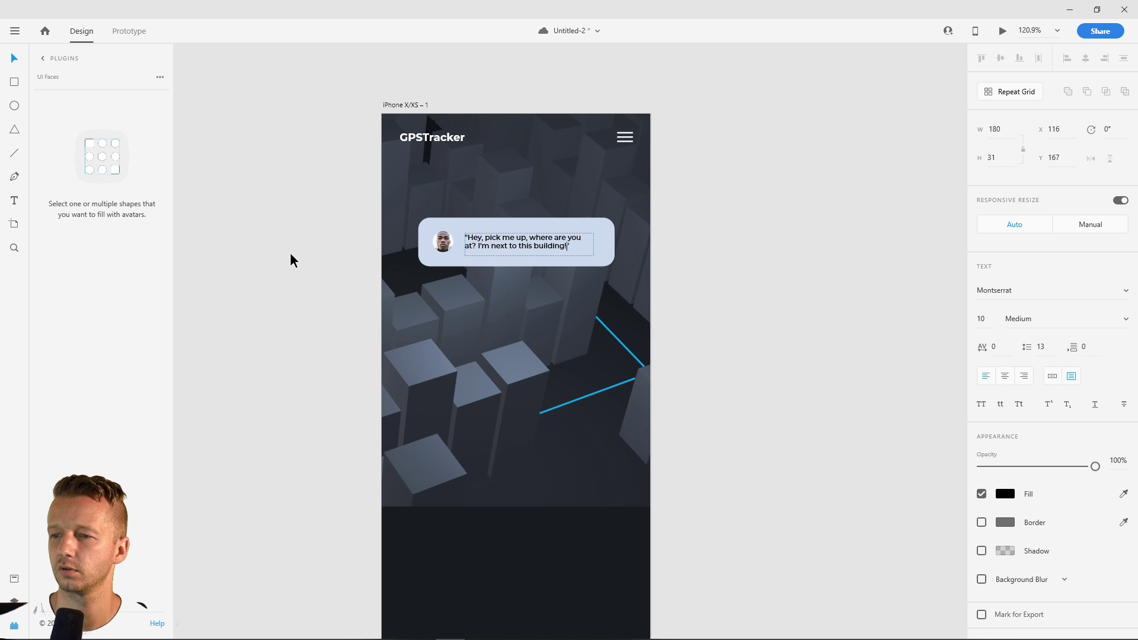
key("Escape")
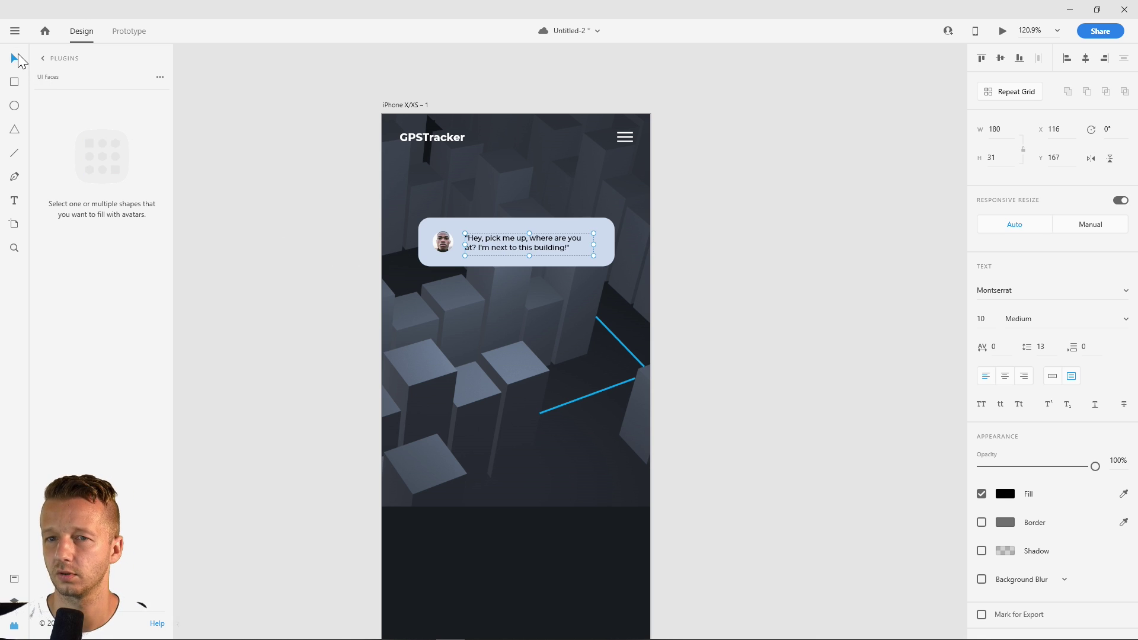
left_click(262, 153)
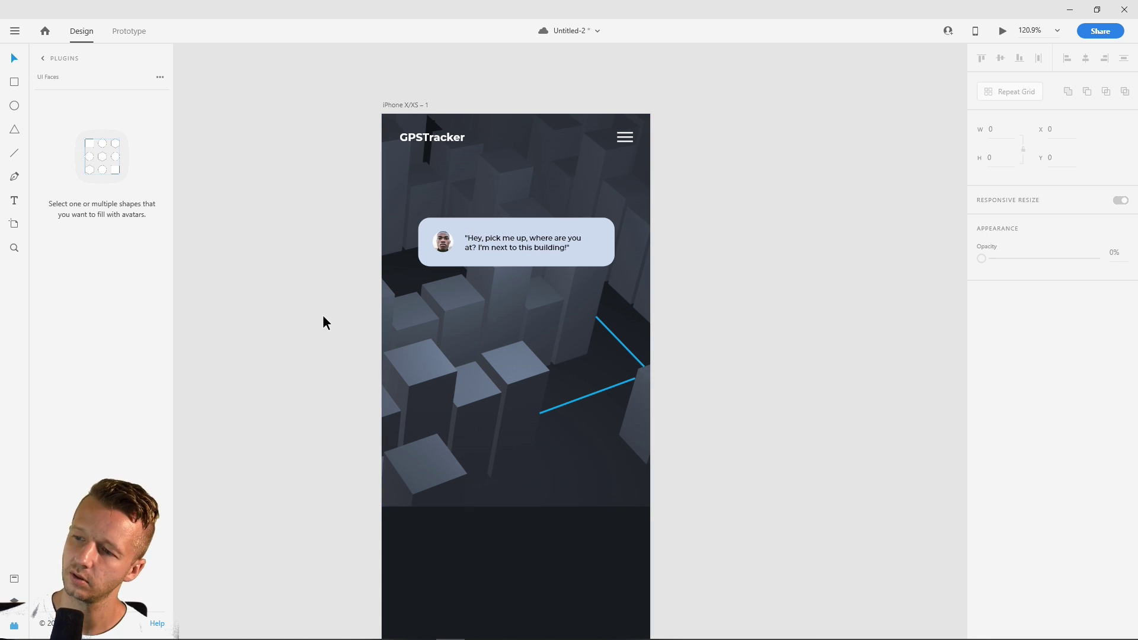
Draw a small closed triangle as a speech-bubble tail at the message box's lower right edge, filled and without a border
left_click(14, 177)
left_click(579, 263)
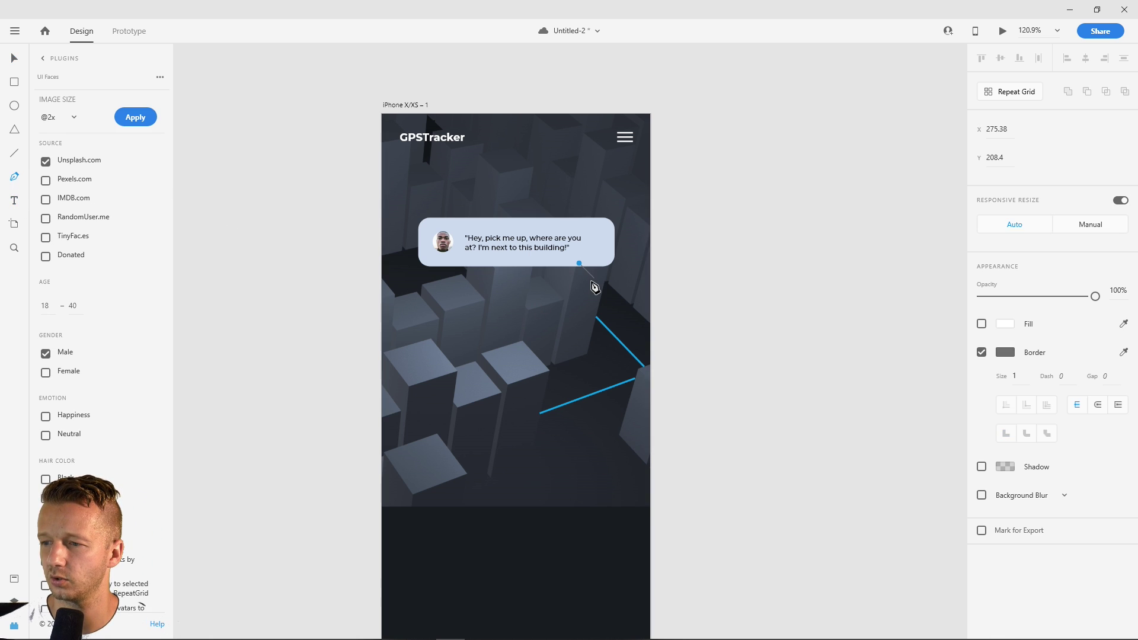
left_click(596, 261)
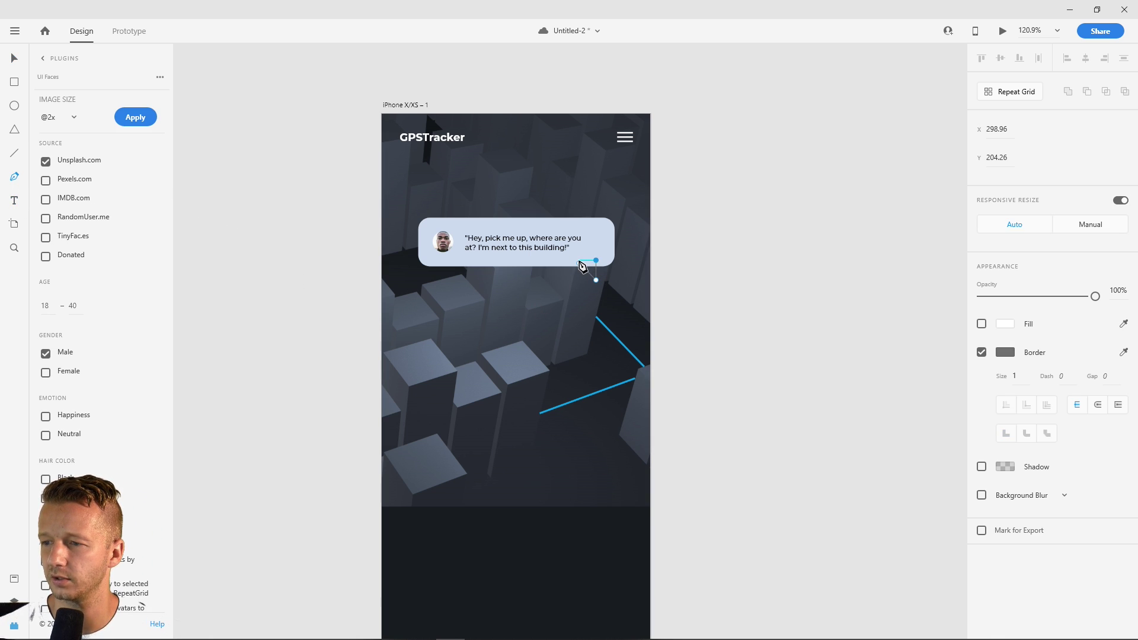
left_click(580, 263)
left_click(982, 354)
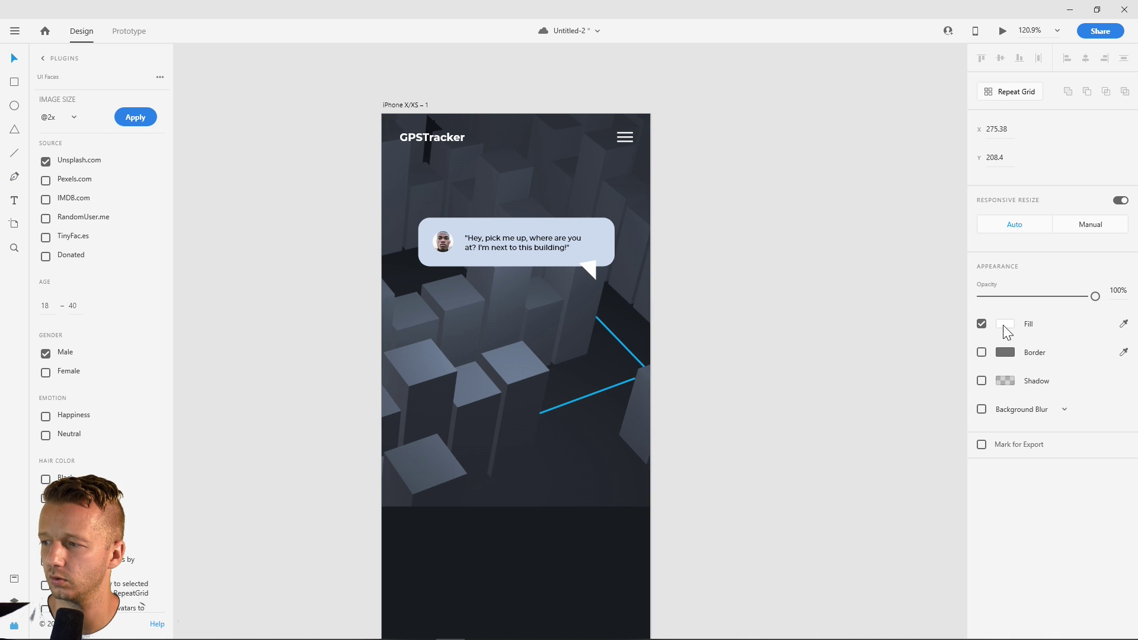
Match the bubble tail's fill to the message box by sampling its pale blue colour, and deselect it
left_click(1004, 324)
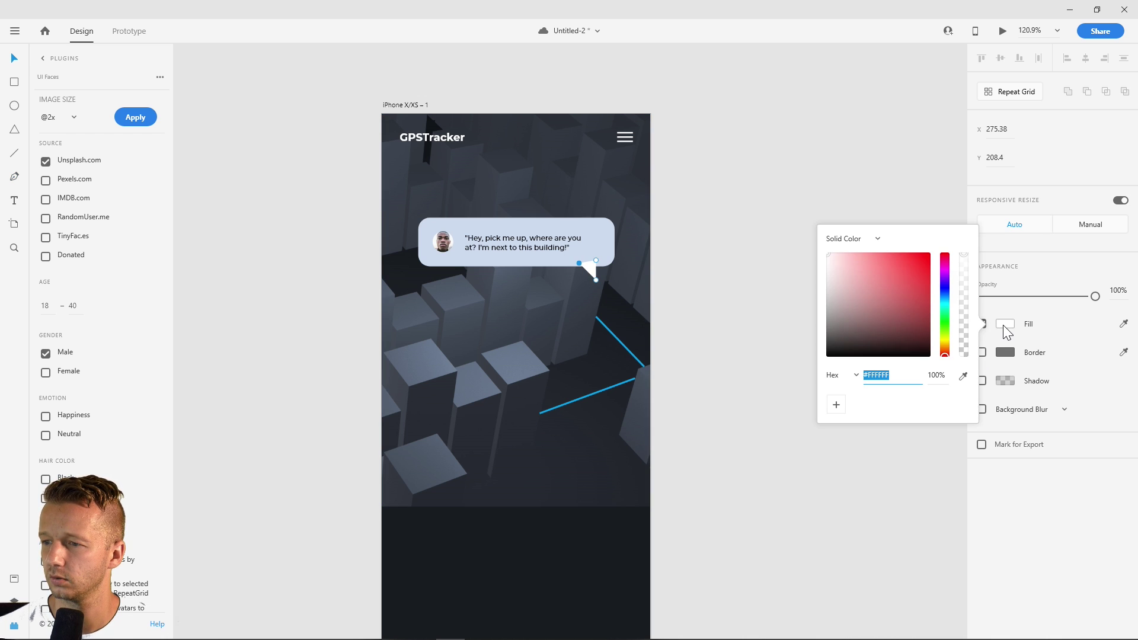
left_click(1124, 324)
left_click(592, 238)
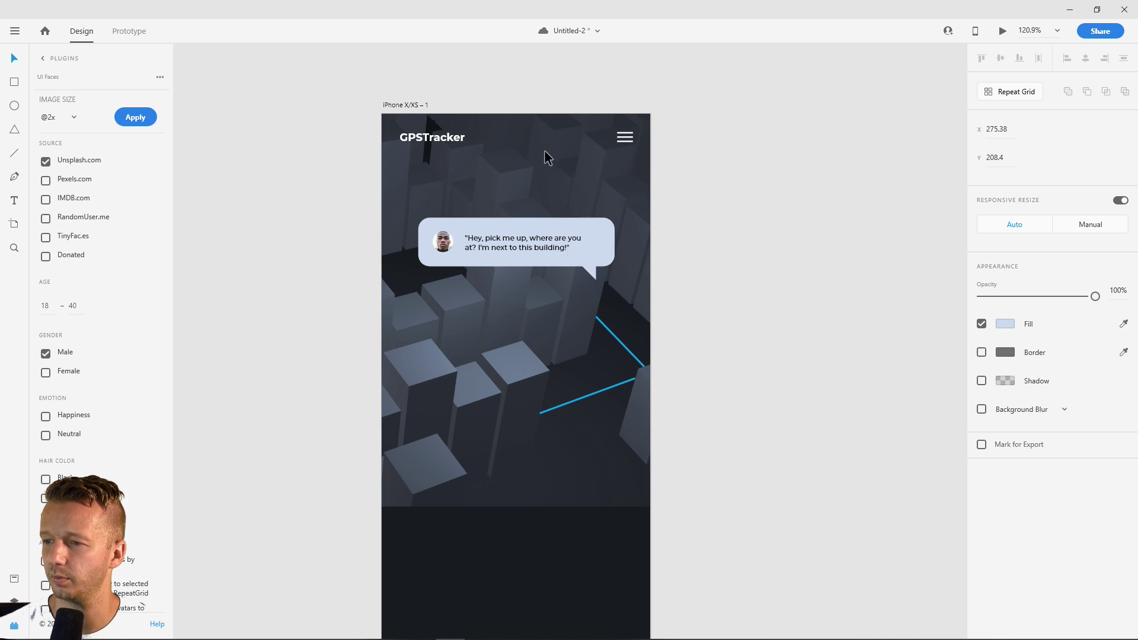
left_click(237, 160)
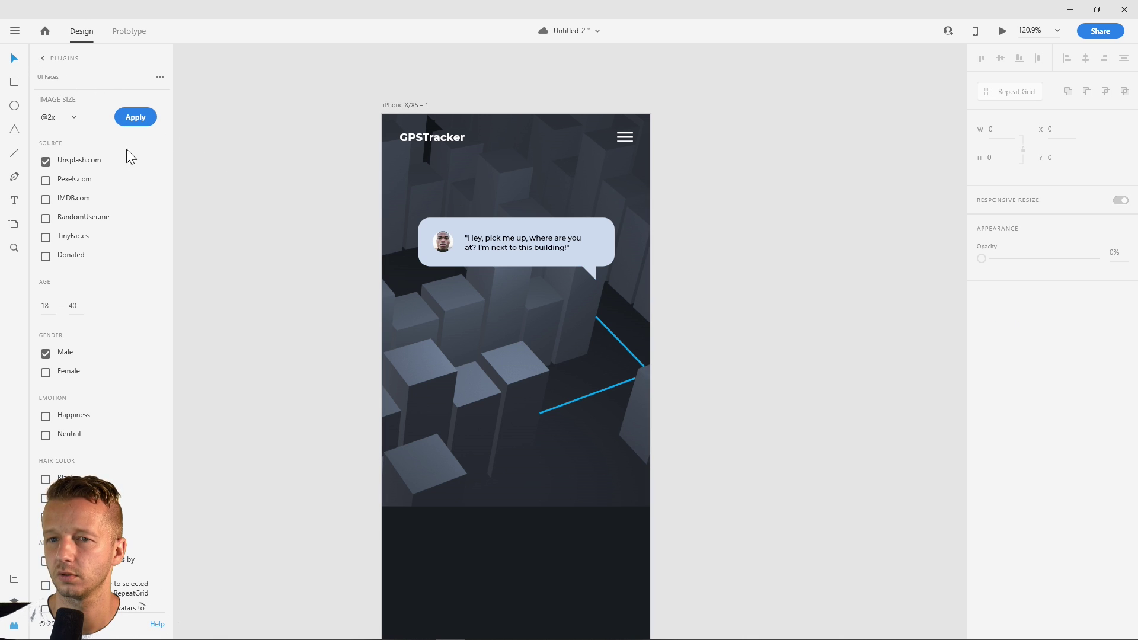
Draw a circle about 17 × 17 px on the upper blue route line and remove its border
left_click(14, 105)
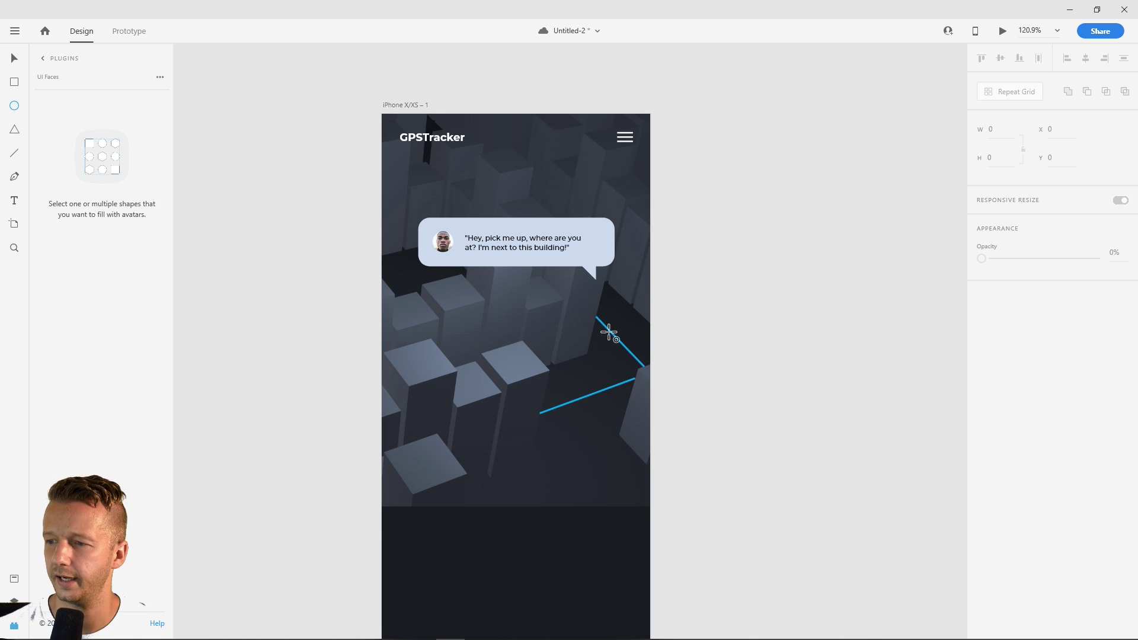
left_click_drag(611, 332, 622, 343)
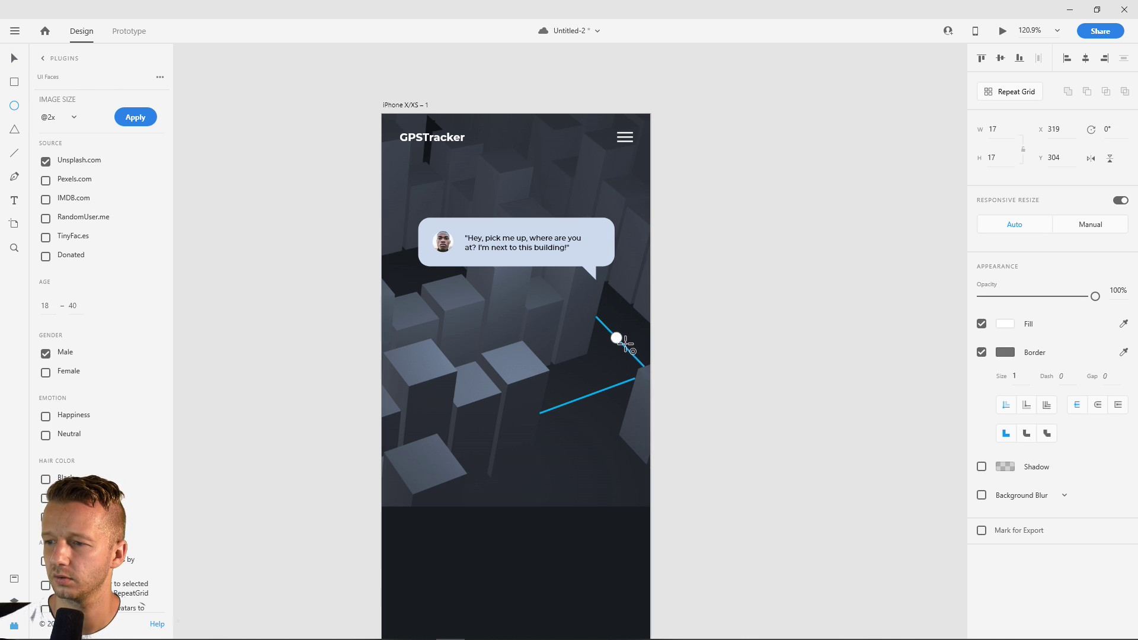
left_click(981, 352)
Fill the circle with the route line's blue by sampling it from the line, and deselect the circle
left_click(1007, 326)
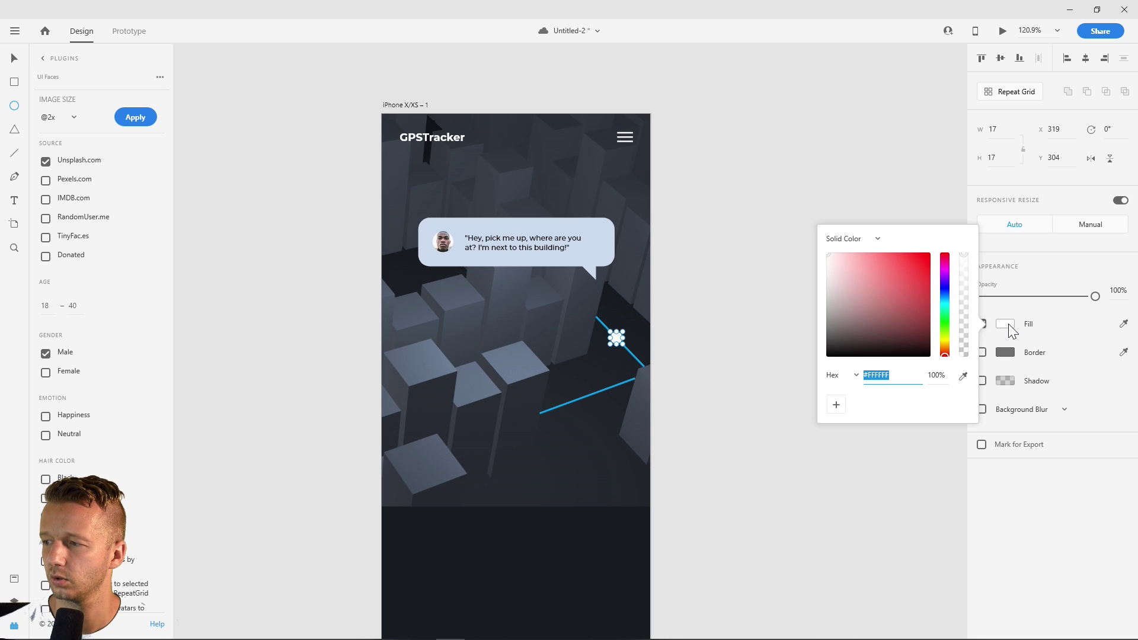
left_click(963, 375)
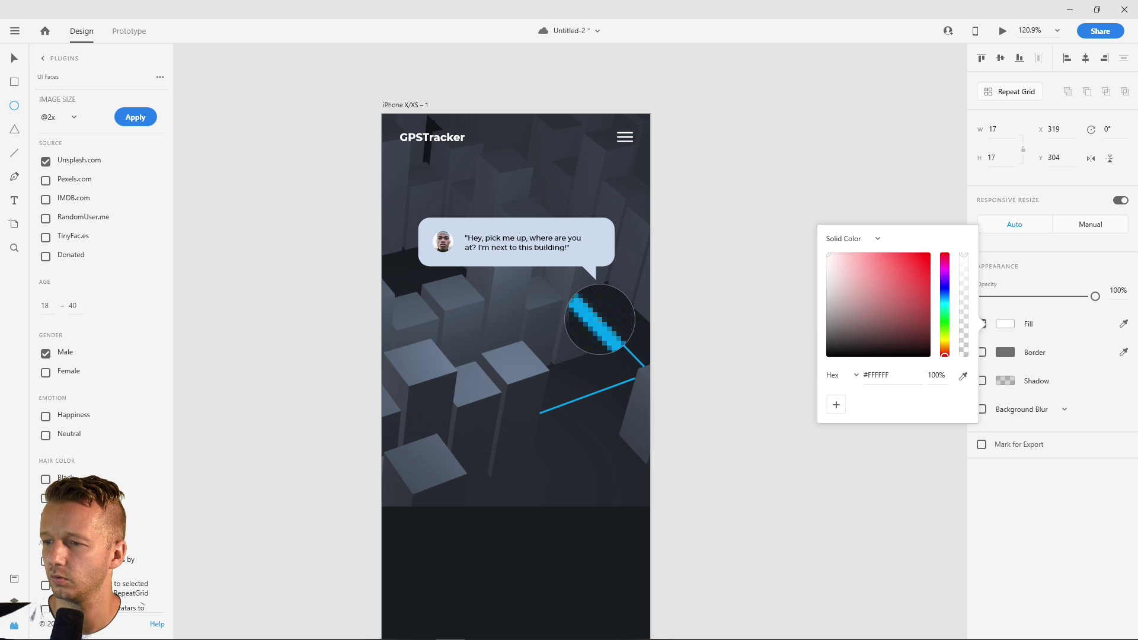
left_click(600, 326)
left_click(745, 274)
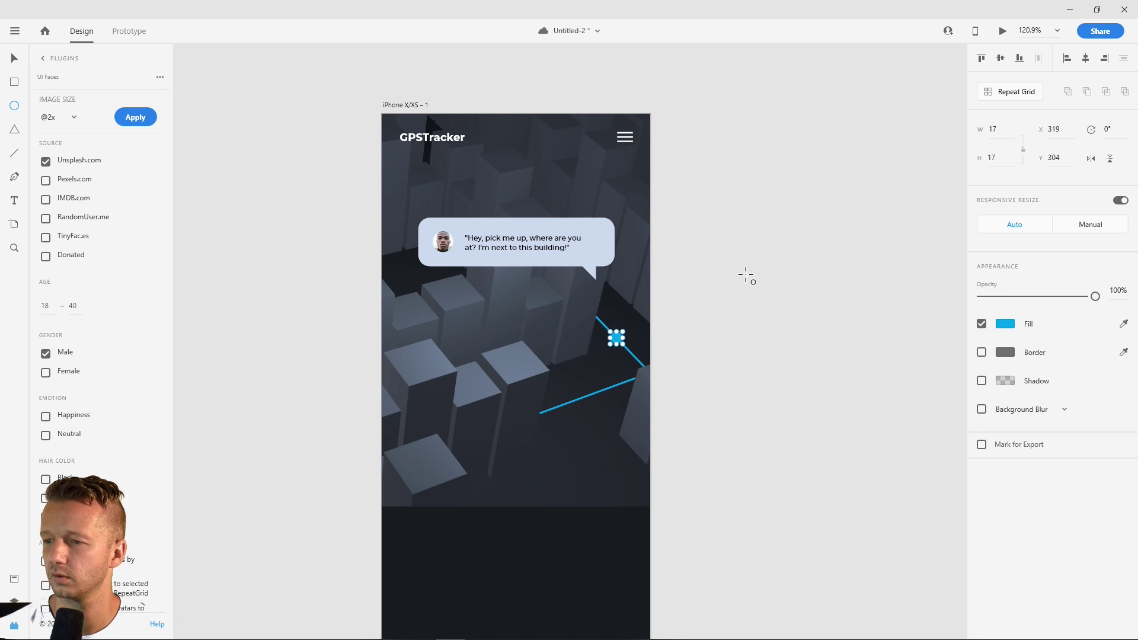
left_click(14, 58)
left_click(233, 121)
Reduce the city render's height to about 495 px and move the blue circle onto the shifted route line at about X 296, Y 265
scroll(282, 287, "down", 3, "ctrl")
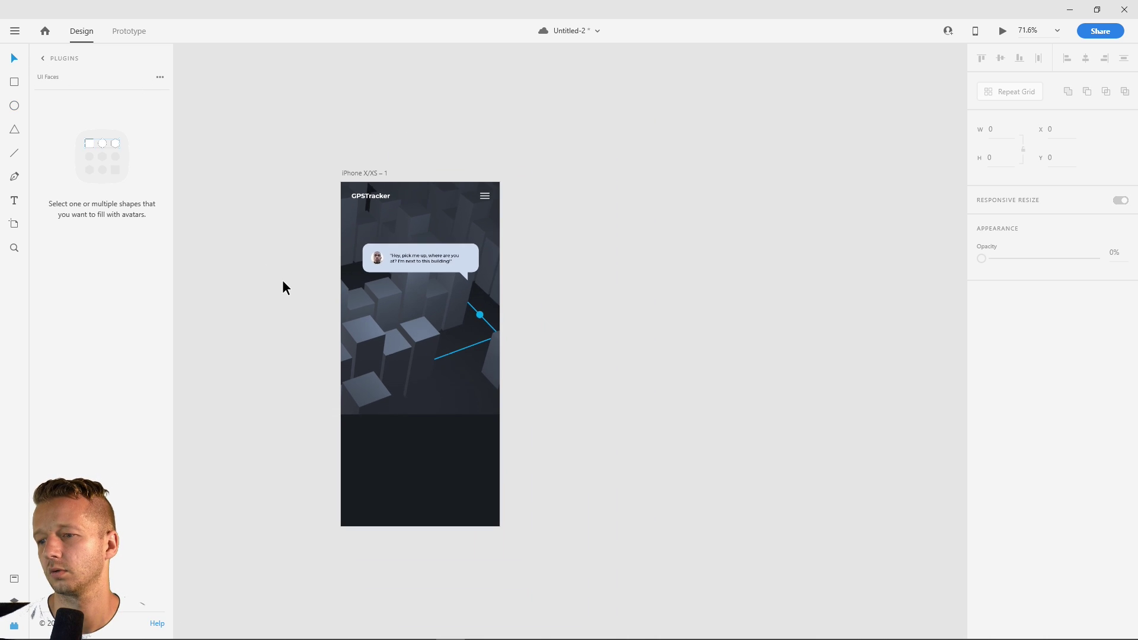
left_click(414, 393)
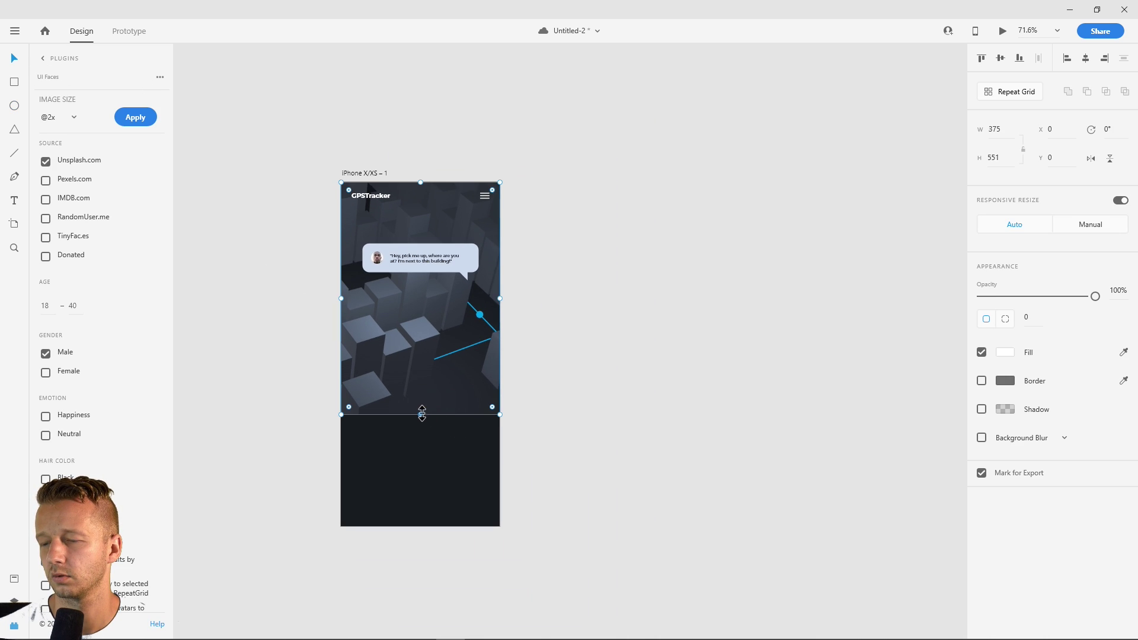
mouse_move(422, 413)
left_mouse_down()
mouse_move(421, 378)
mouse_move(422, 391)
left_mouse_up()
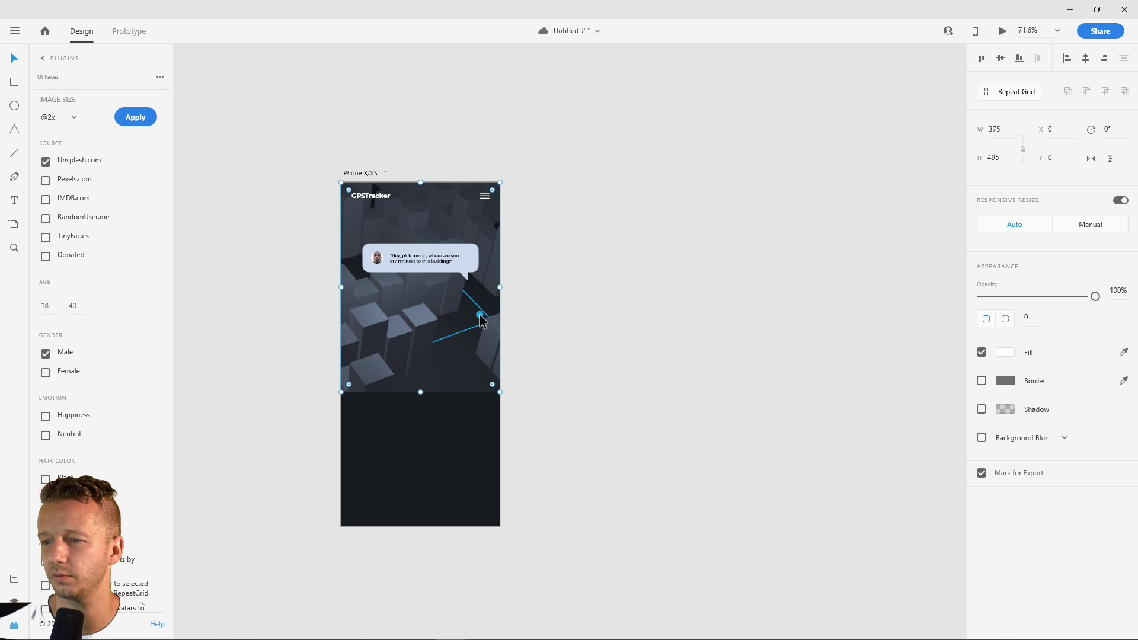
left_click_drag(480, 315, 472, 299)
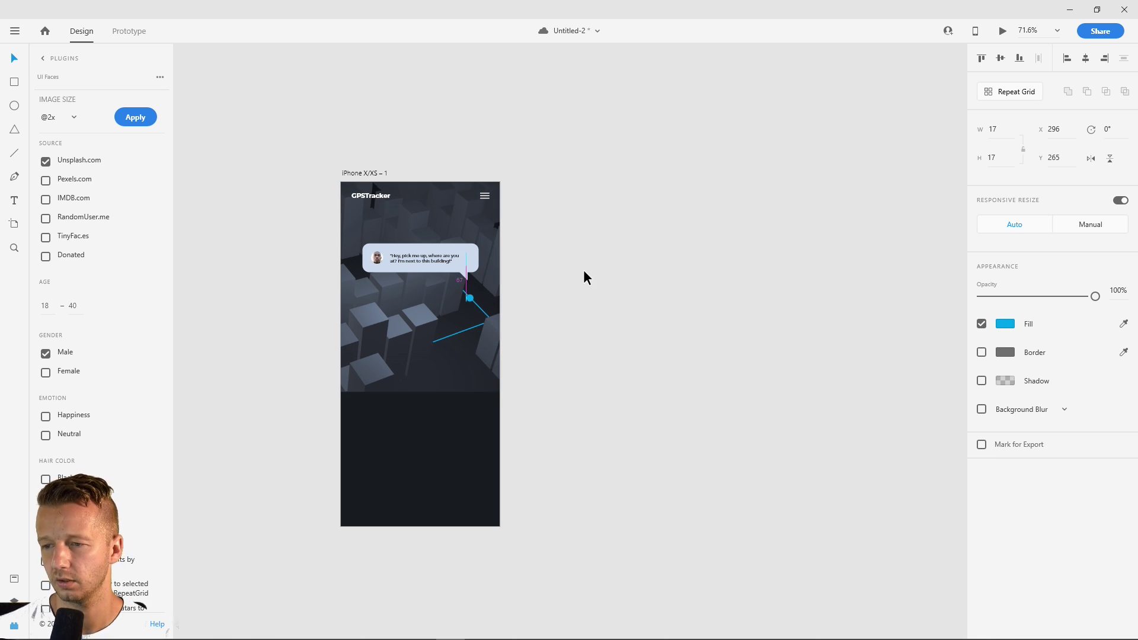
left_click(584, 278)
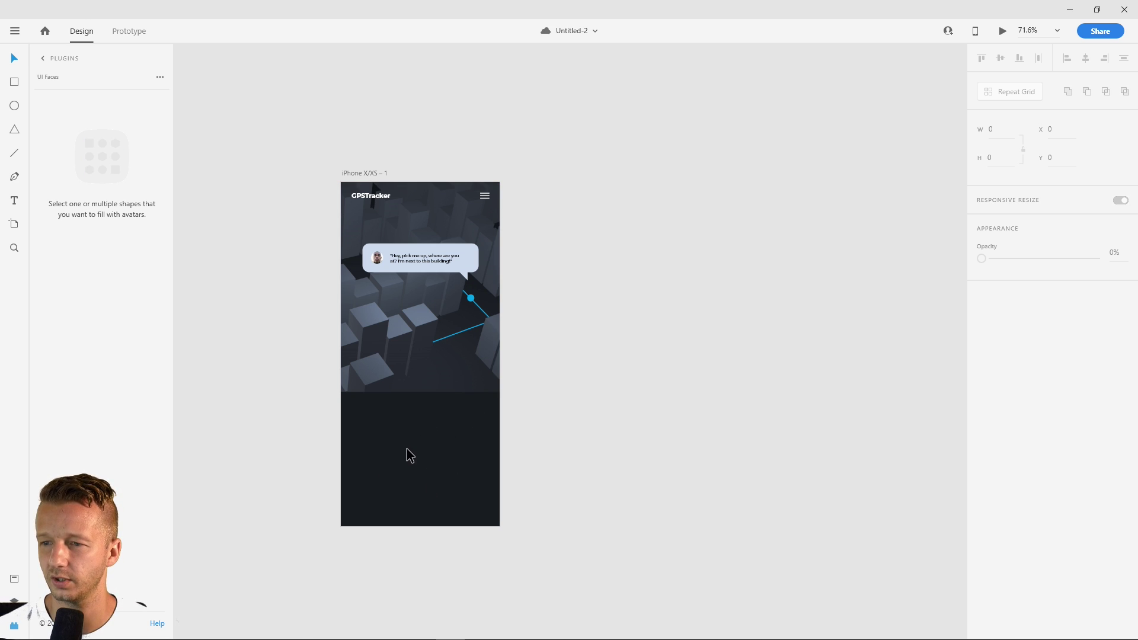
scroll(407, 454, "up", 3, "ctrl")
left_click_drag(423, 415, 495, 446)
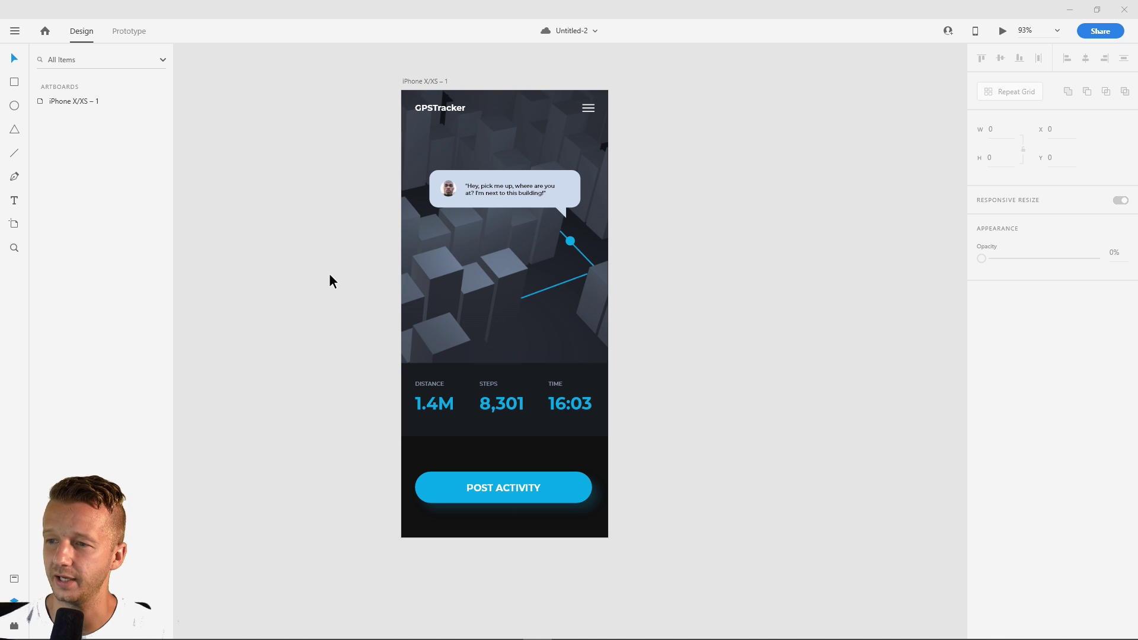
scroll(314, 302, "down", 3, "ctrl")
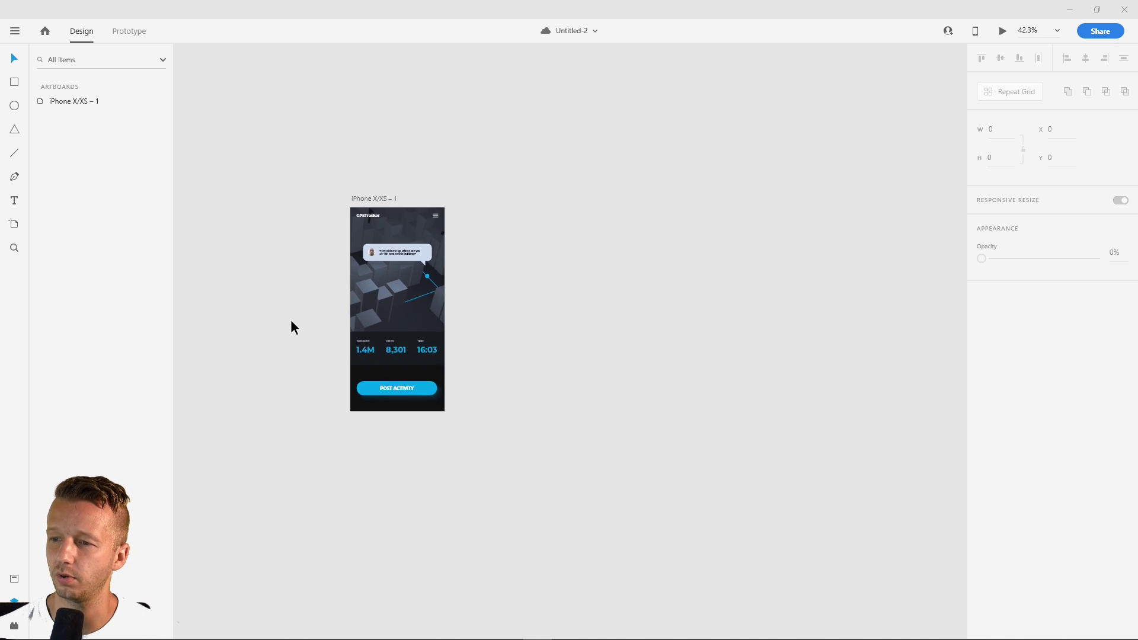
scroll(291, 326, "up", 3, "ctrl")
scroll(291, 325, "down", 1, "ctrl")
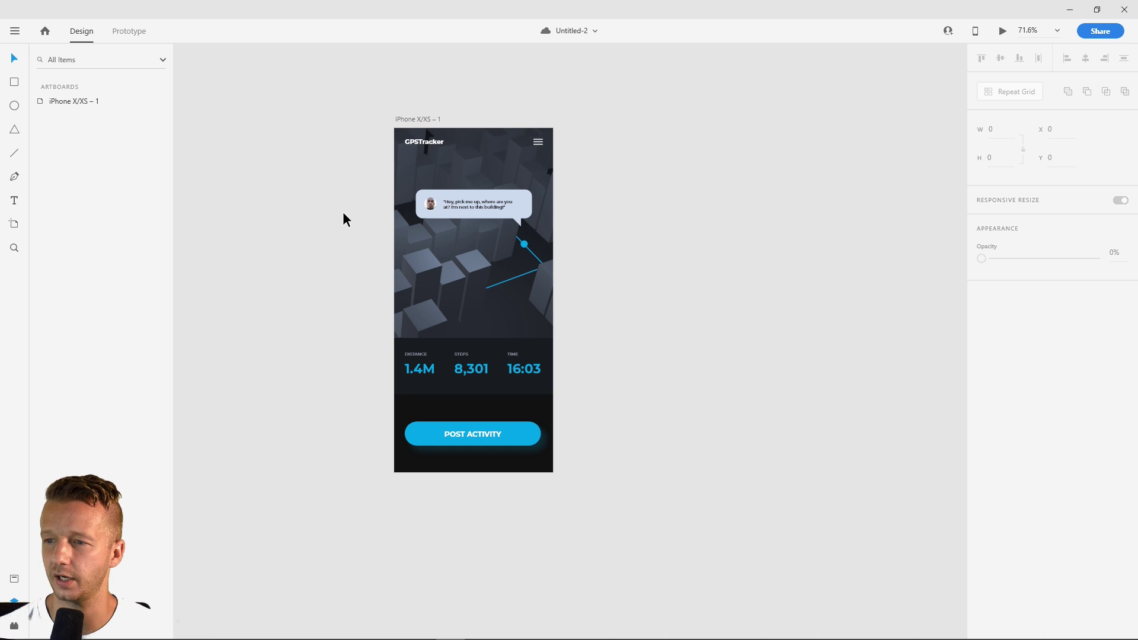
scroll(338, 240, "down", 1, "ctrl")
scroll(338, 240, "up", 2, "ctrl")
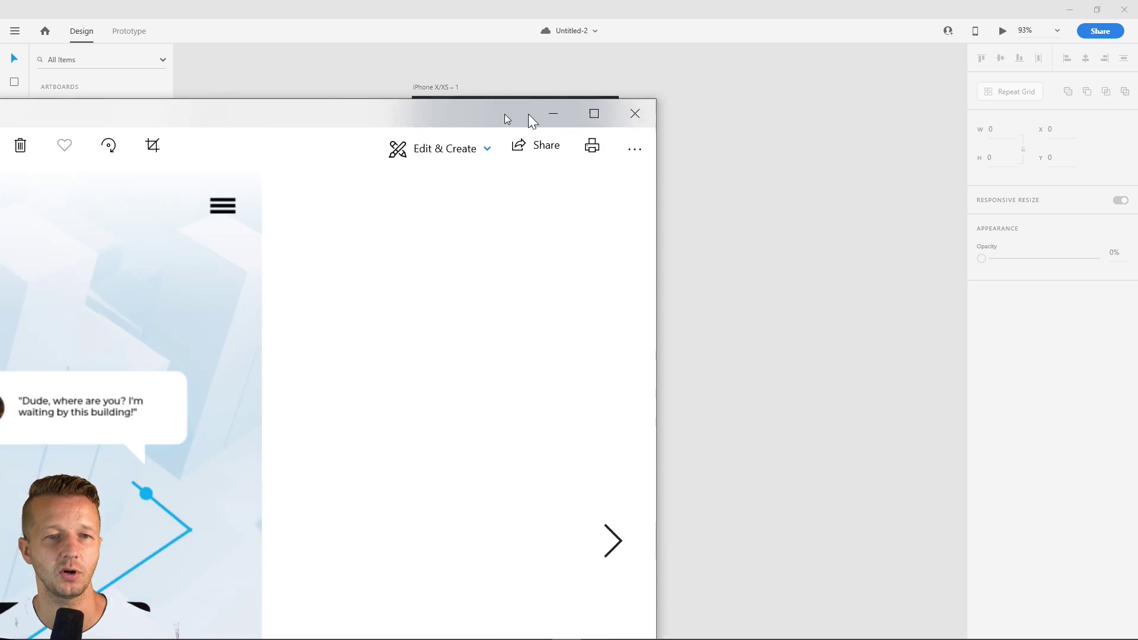
Bring the Photos window with unknown.png fully into view to examine the light GPSTrack mockup, and minimize it
left_click_drag(531, 118, 882, 50)
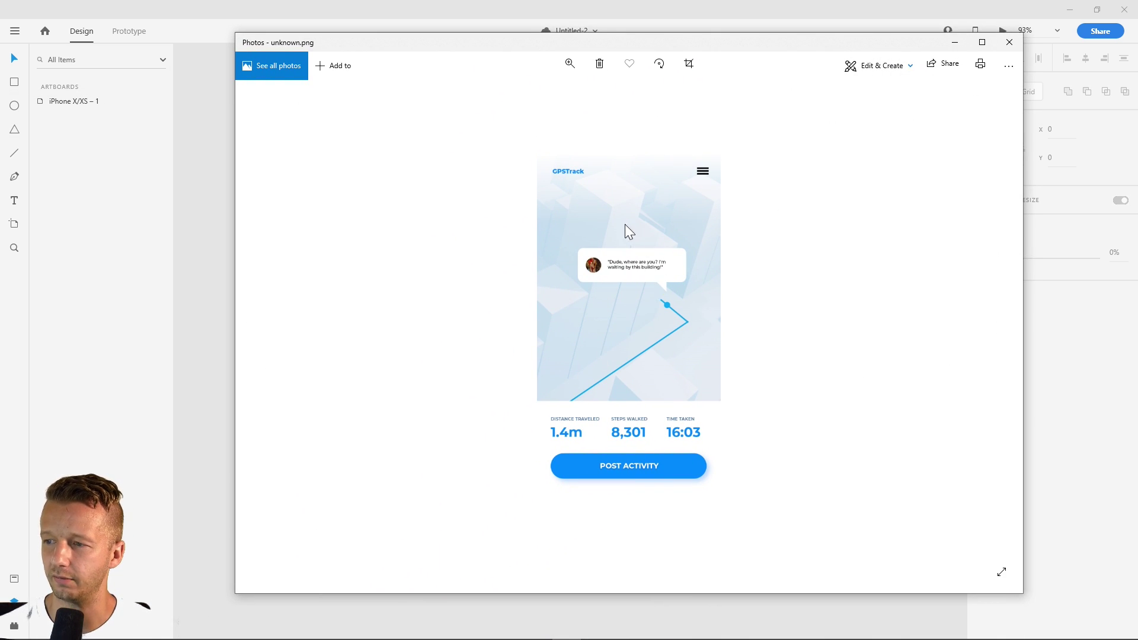
left_click(955, 42)
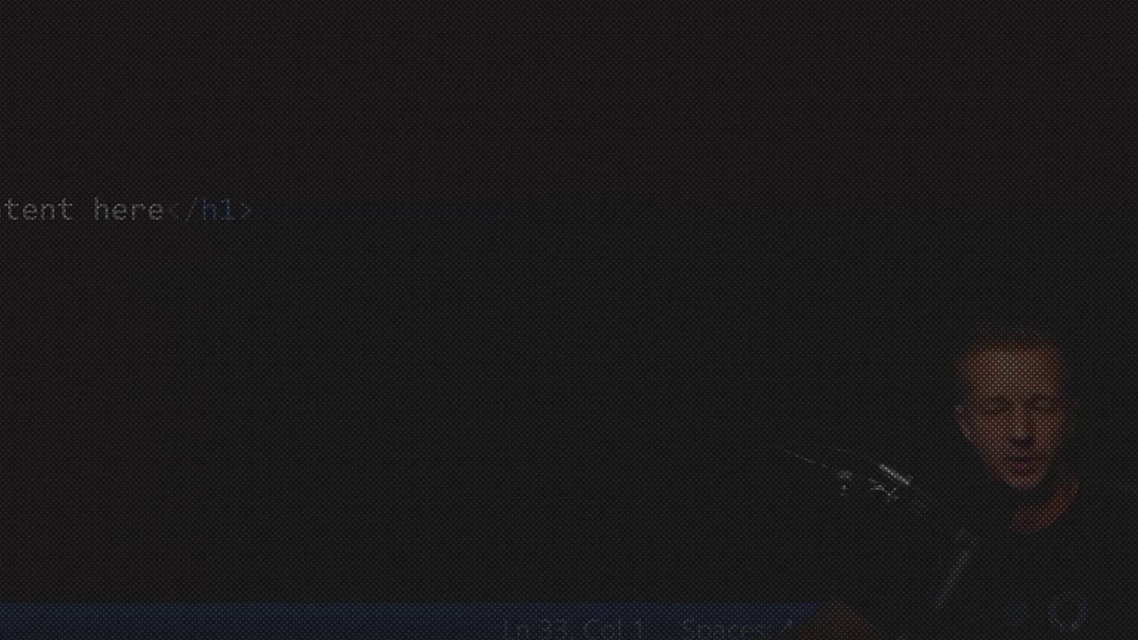
key("Up")
key("Up")
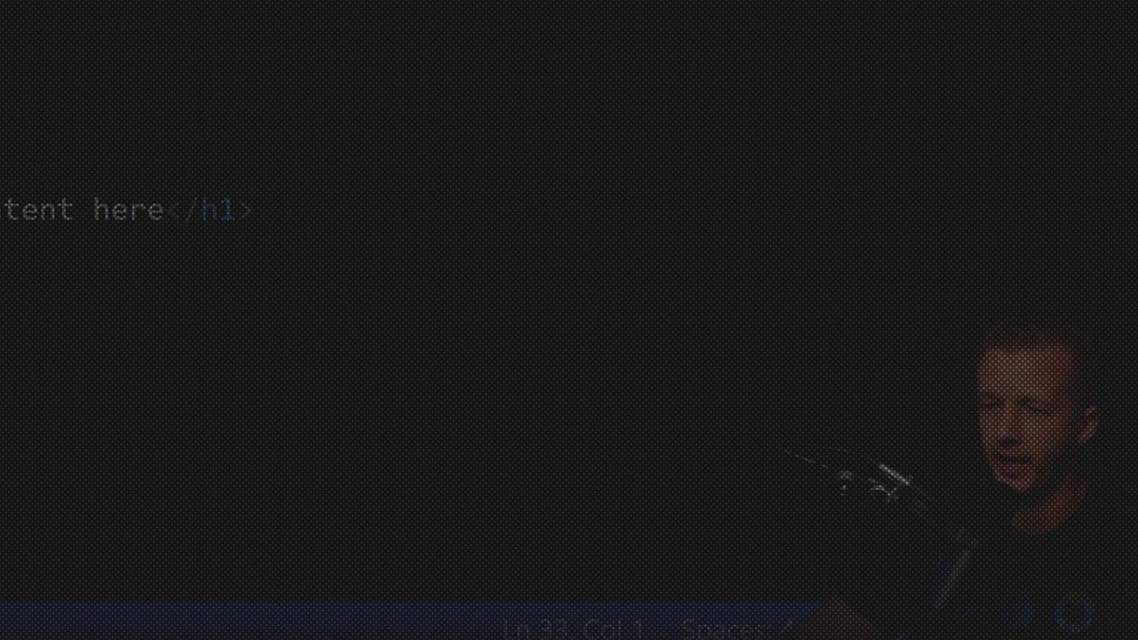
key("Up")
key("End")
key("ctrl+Tab")
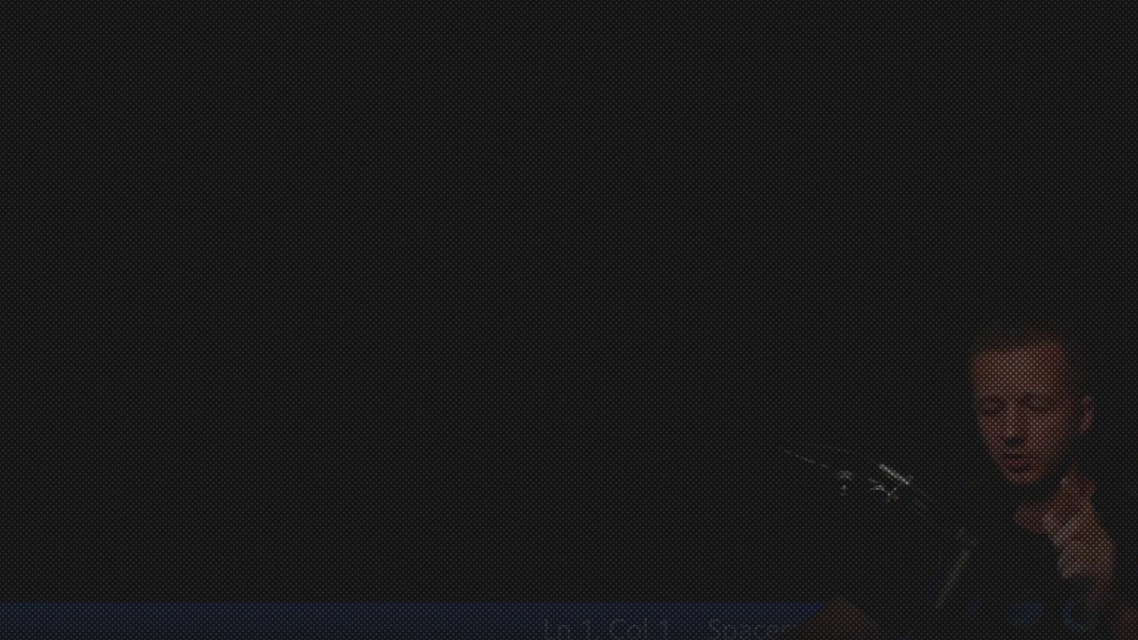
key("ctrl+End")
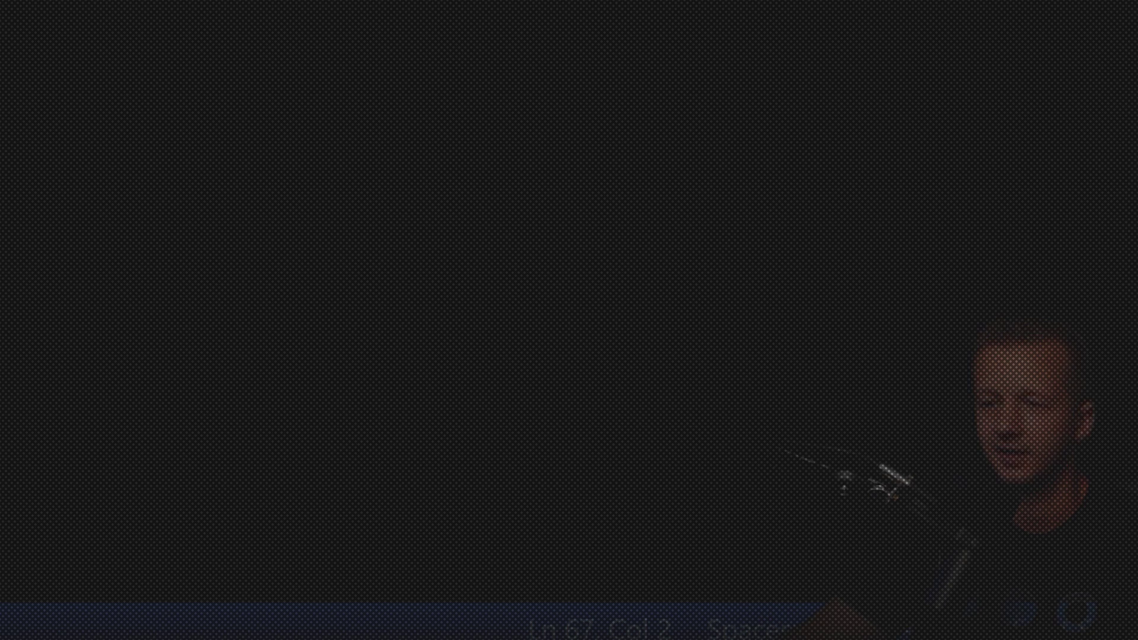